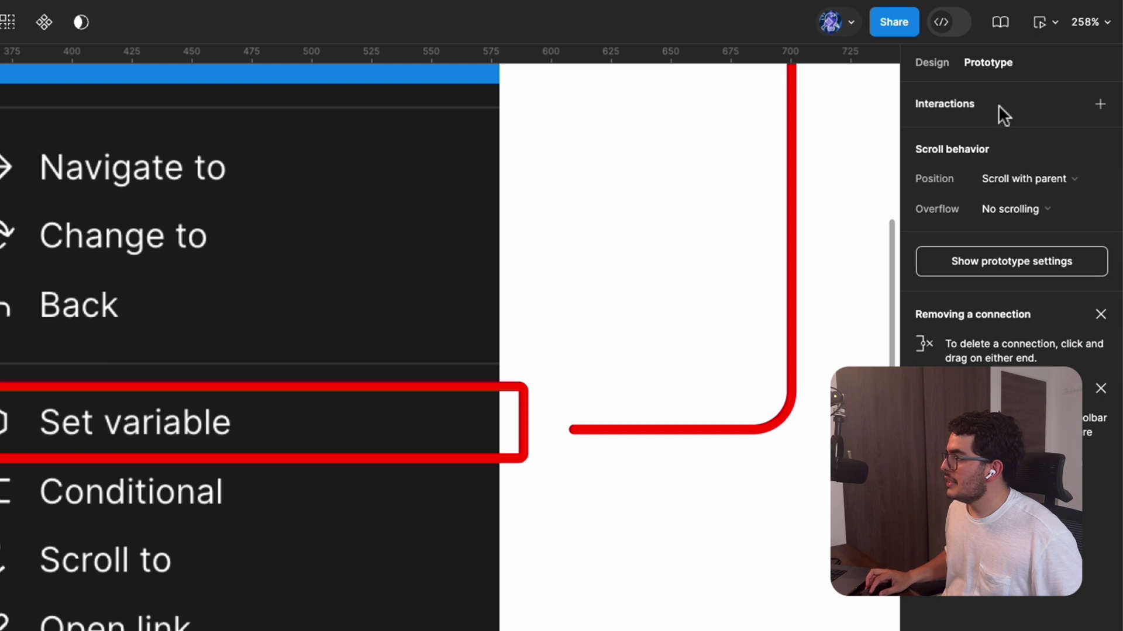
# Add an On click interaction to the red Component button and review the available trigger types.
pyautogui.hscroll(10, 679, 499)
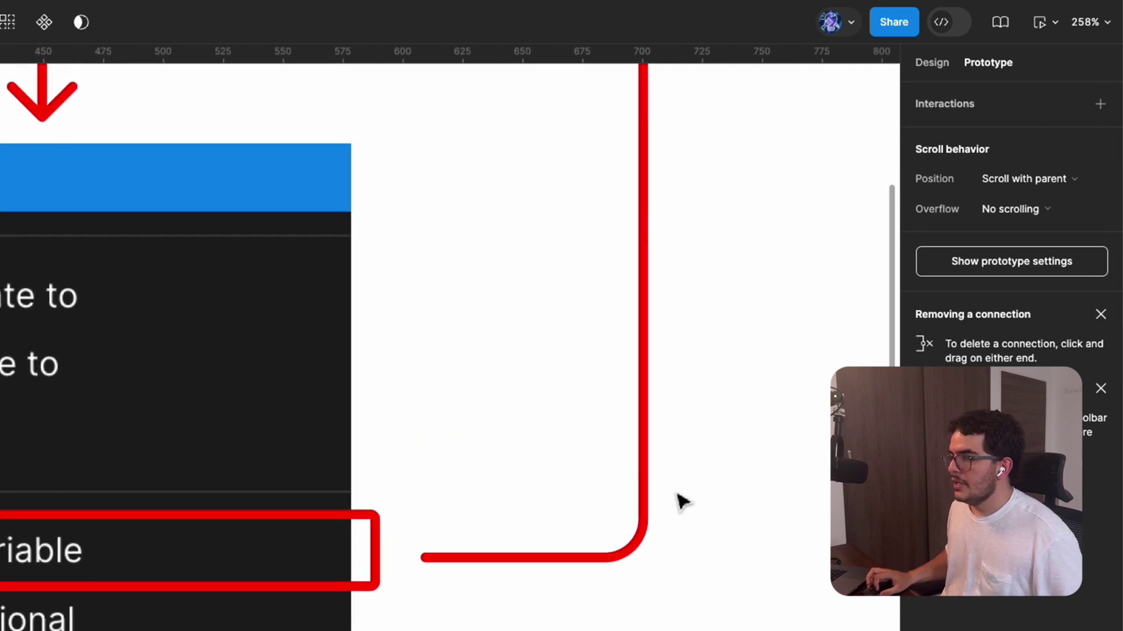
pyautogui.click(1100, 103)
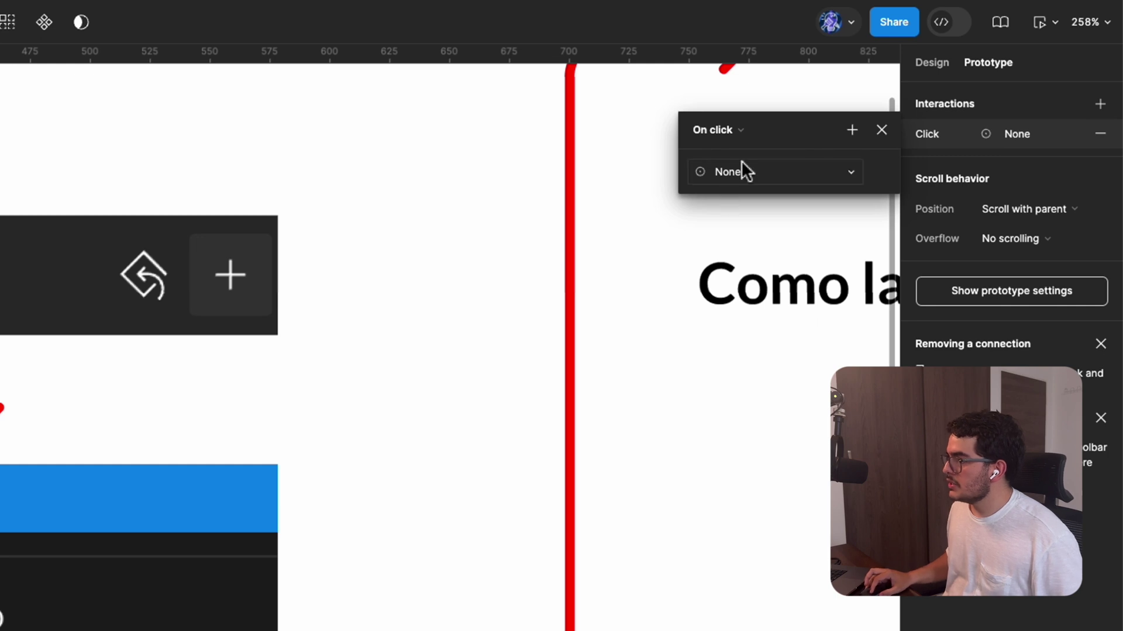
pyautogui.click(729, 128)
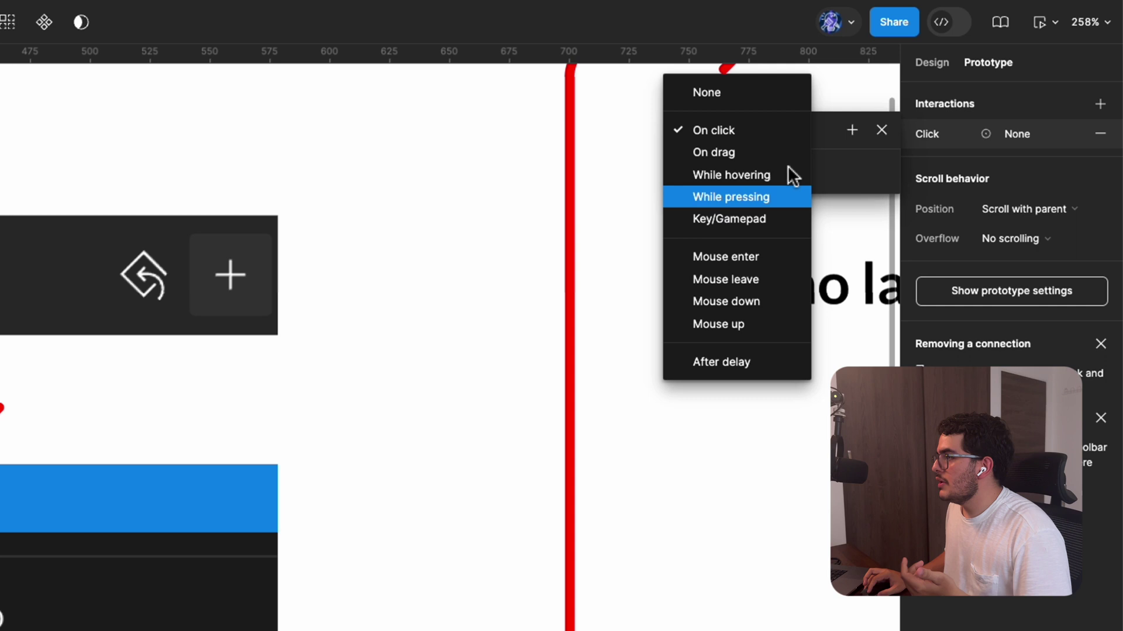
pyautogui.click(830, 153)
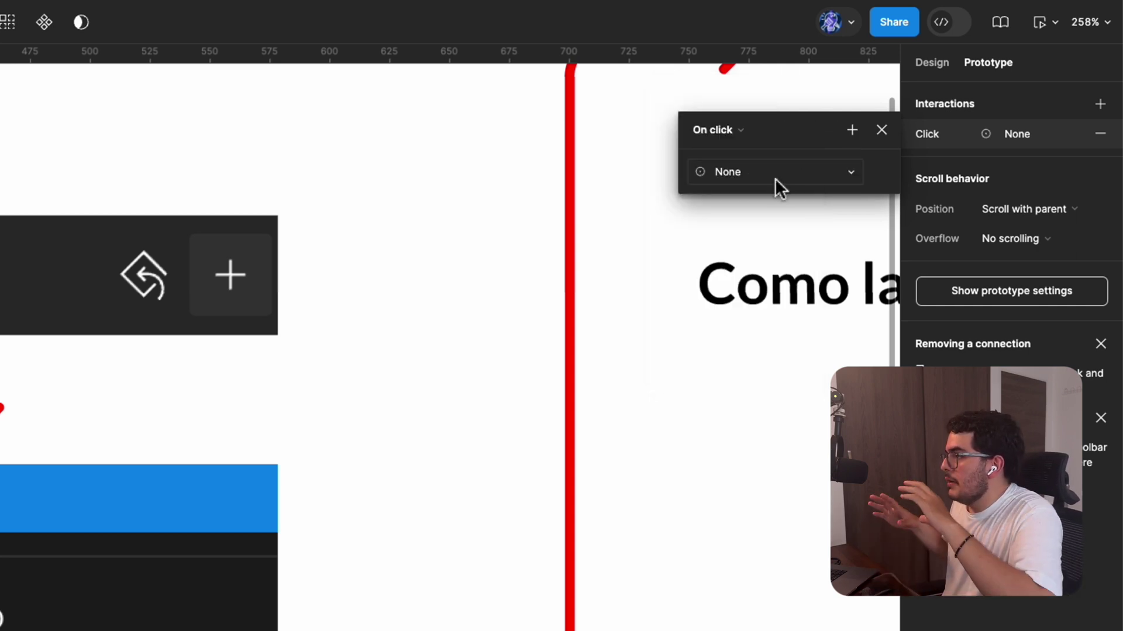
pyautogui.hscroll(2, 755, 158)
pyautogui.hscroll(-1, 732, 133)
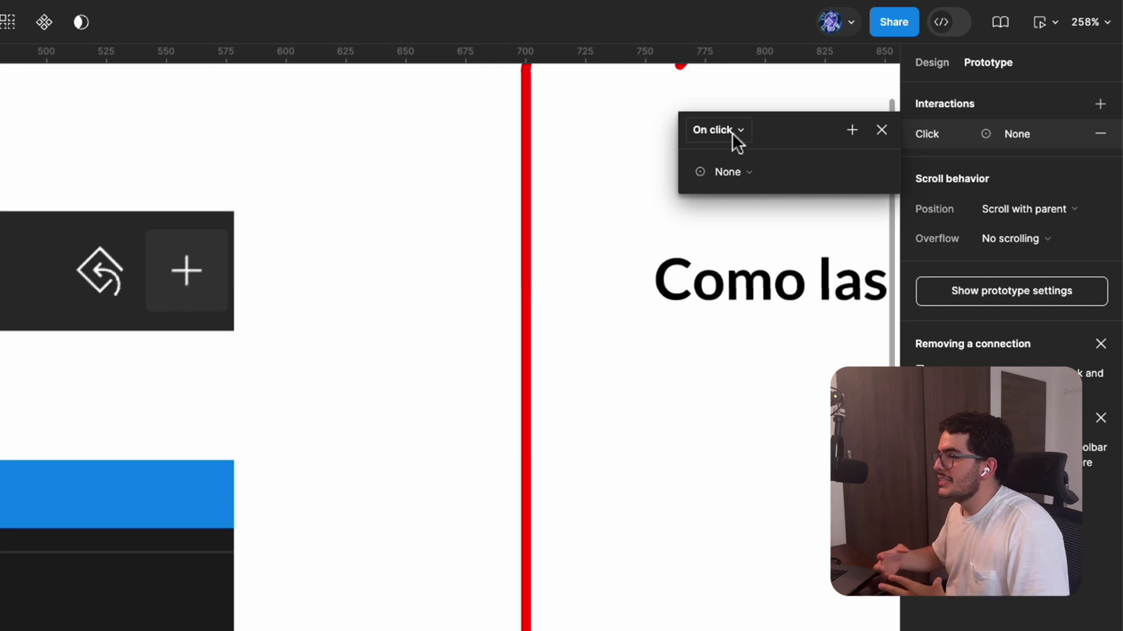
# Assign the Set variable action to the Component button's click interaction and close the interaction settings.
pyautogui.click(735, 170)
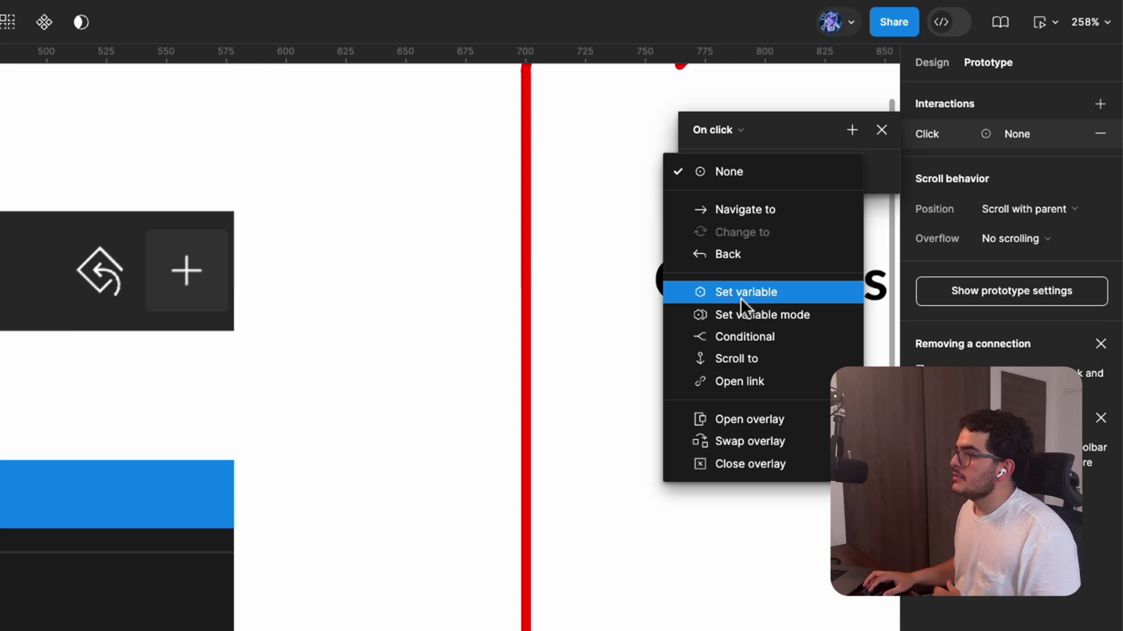
pyautogui.scroll(-5, 376, 513)
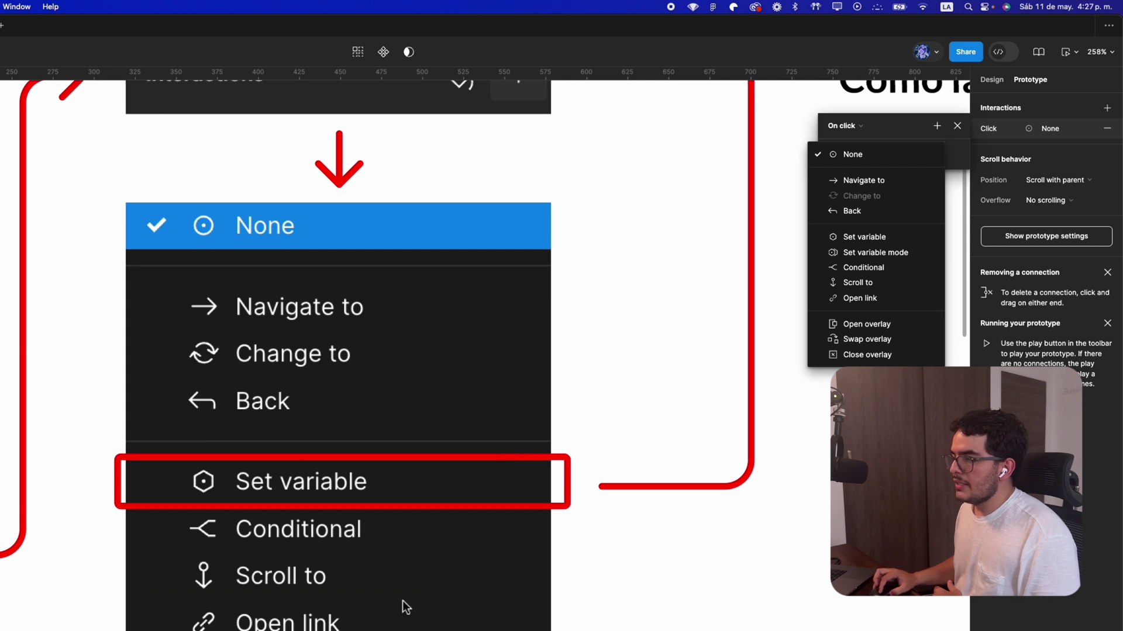
pyautogui.click(865, 237)
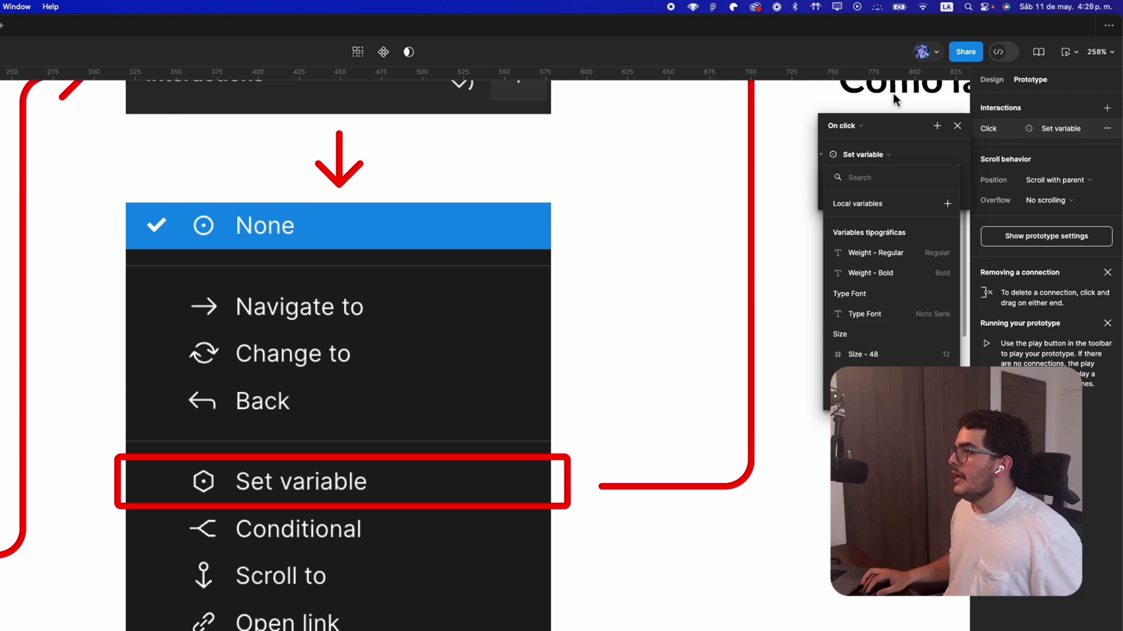
pyautogui.click(900, 123)
pyautogui.click(957, 126)
# Examine the diagram from "Variable a alterar" through the Color branch and its "Cambiar Hexadecimal" label.
pyautogui.scroll(-10, 550, 214)
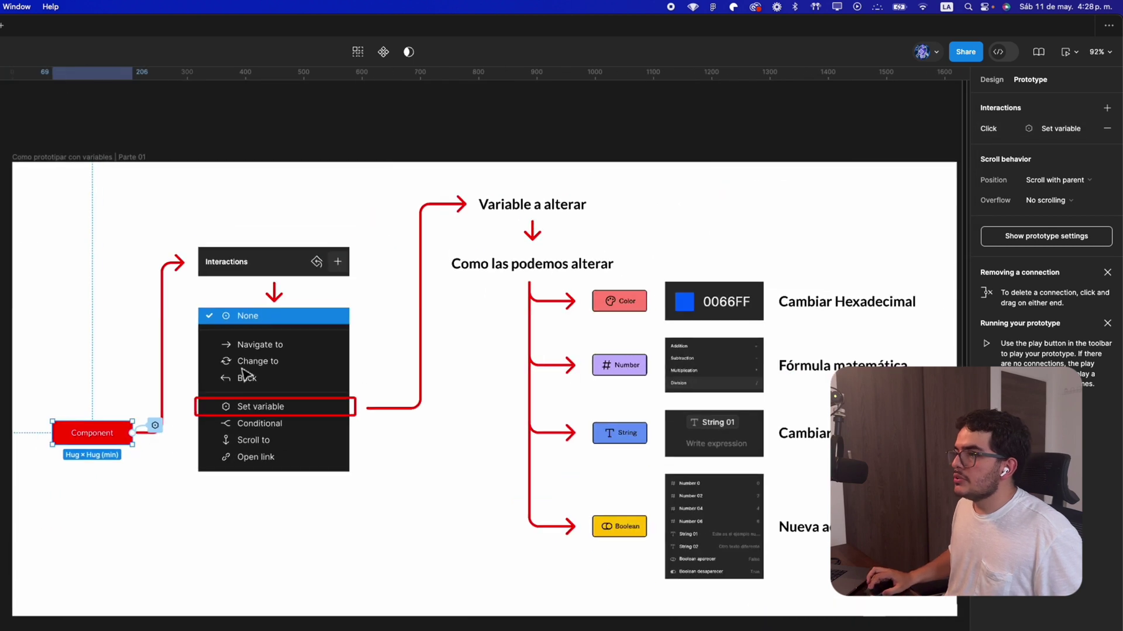
pyautogui.scroll(5, 549, 214)
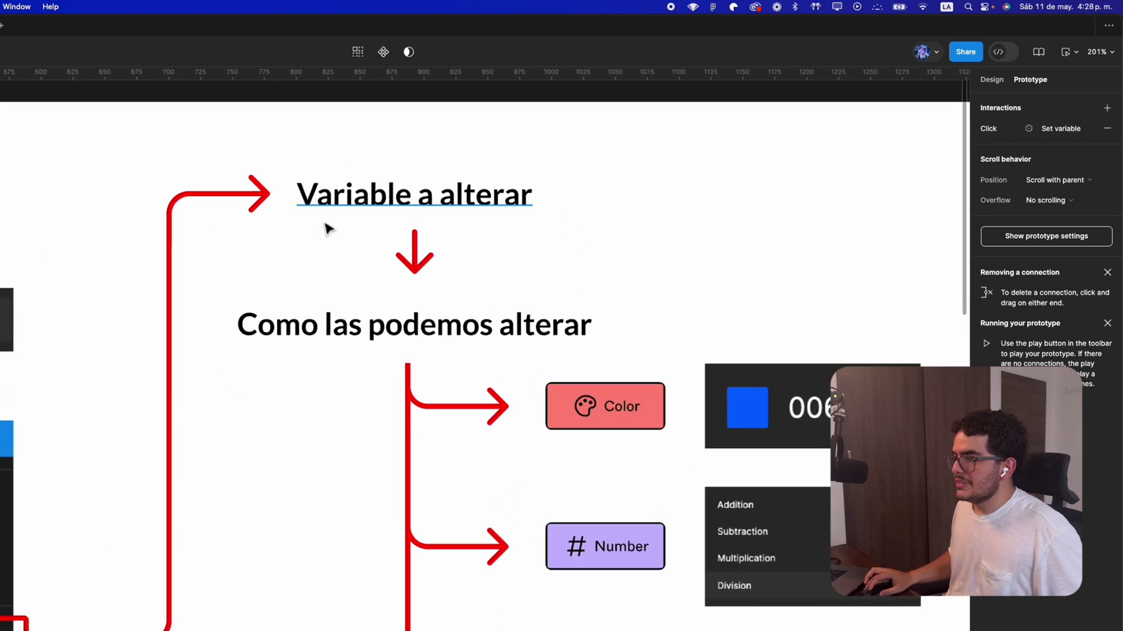
pyautogui.click(460, 204)
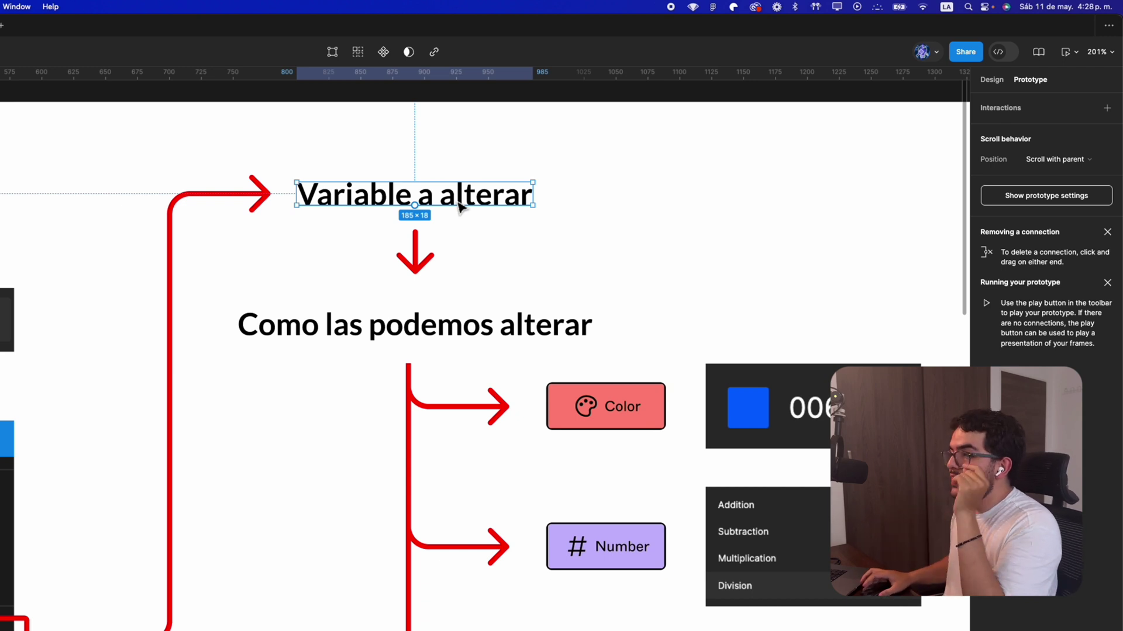
pyautogui.scroll(-3, 471, 348)
pyautogui.click(244, 384)
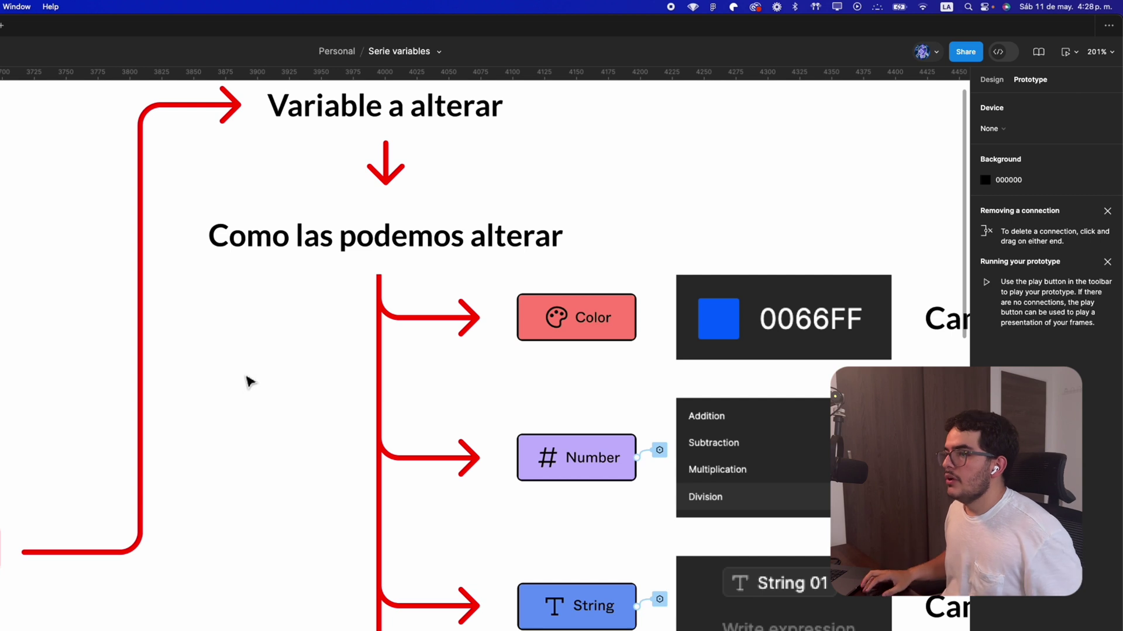
pyautogui.scroll(-5, 464, 366)
pyautogui.scroll(4, 439, 354)
pyautogui.scroll(1, 438, 351)
pyautogui.click(437, 339)
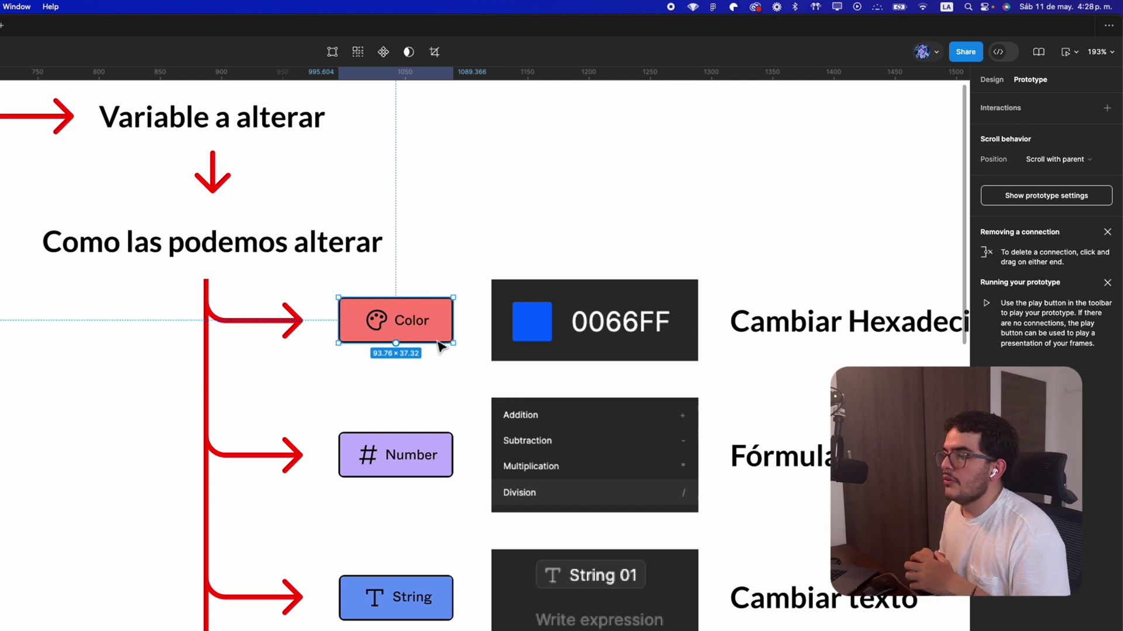
pyautogui.hscroll(5, 438, 346)
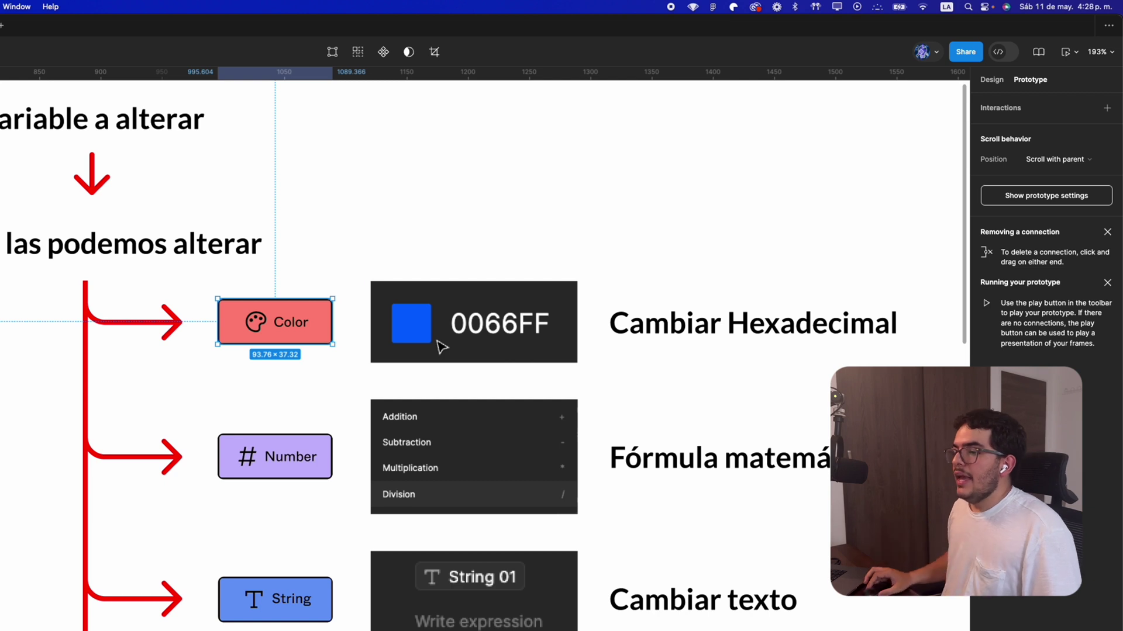
pyautogui.click(659, 321)
pyautogui.scroll(-2, 318, 497)
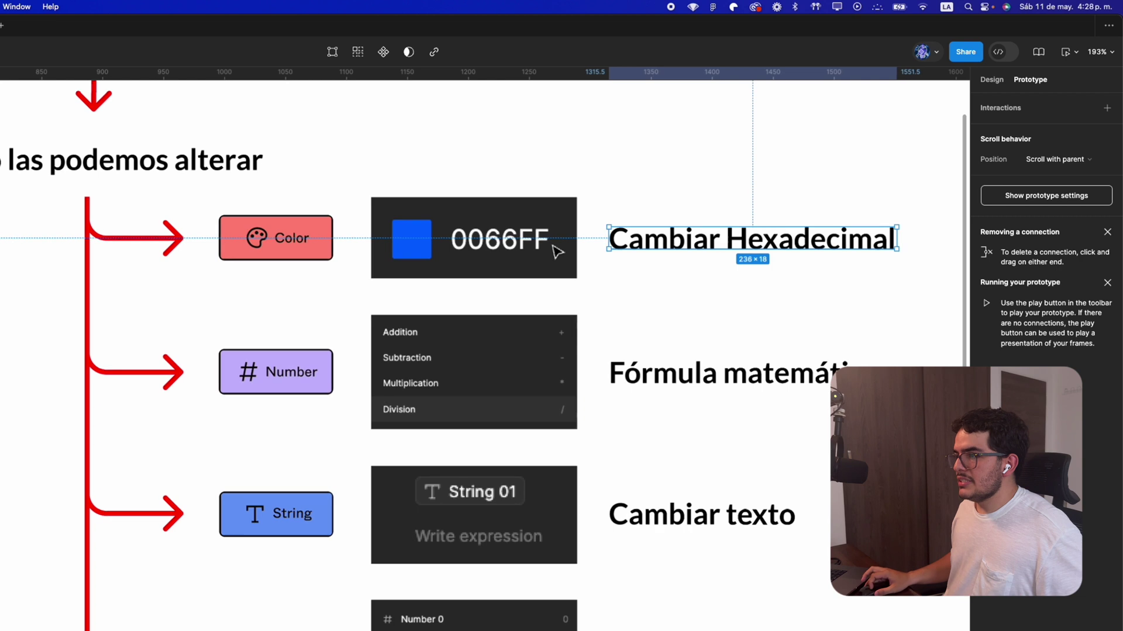
pyautogui.scroll(-5, 556, 248)
pyautogui.click(802, 388)
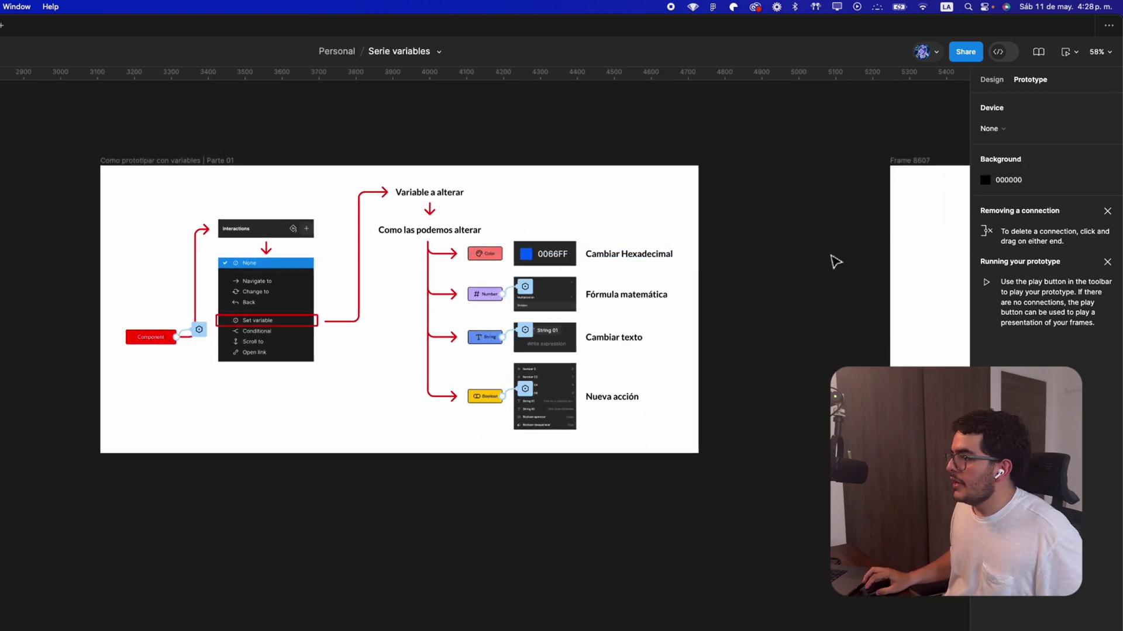
# Inspect the Text card and Number 0 entries and their values in the local variables, then close the variables window.
pyautogui.click(989, 82)
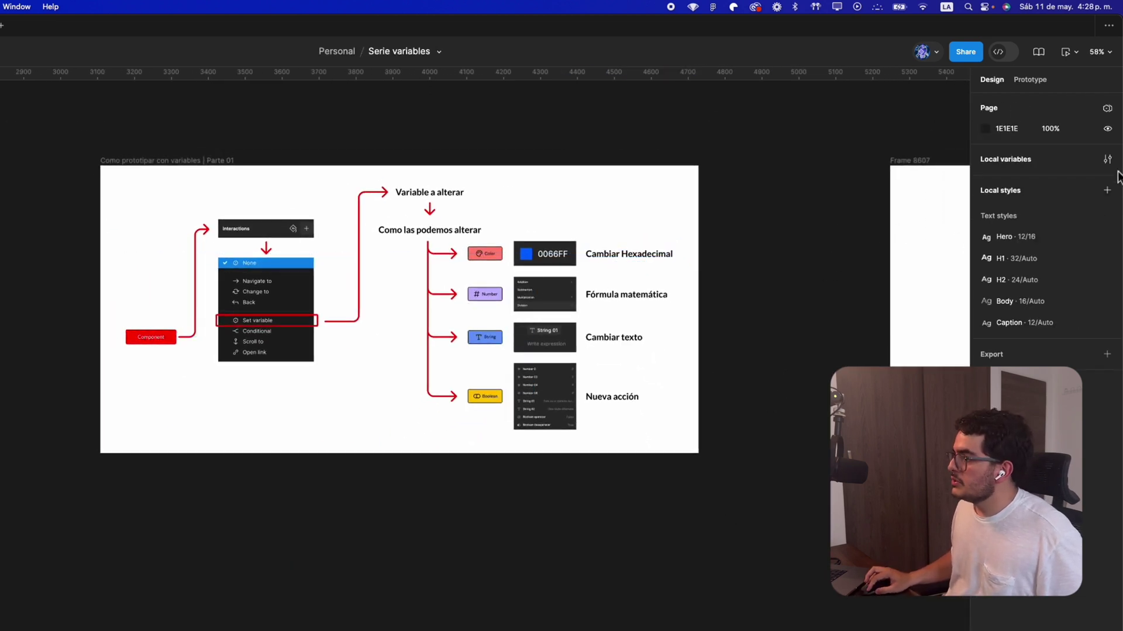
pyautogui.click(1106, 159)
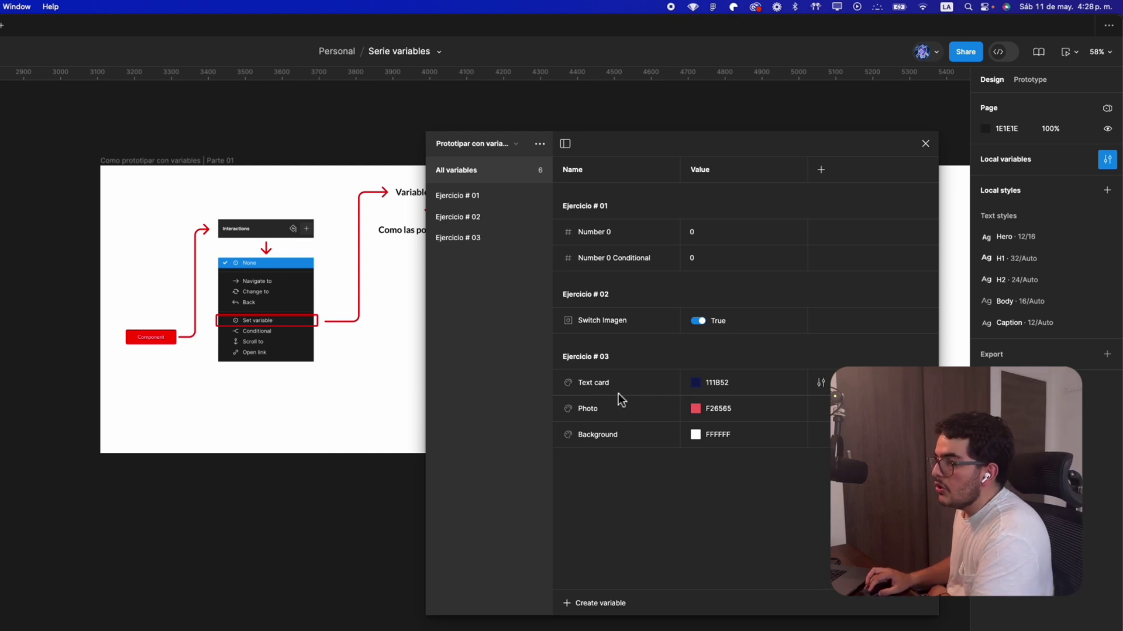
pyautogui.click(695, 384)
pyautogui.click(559, 383)
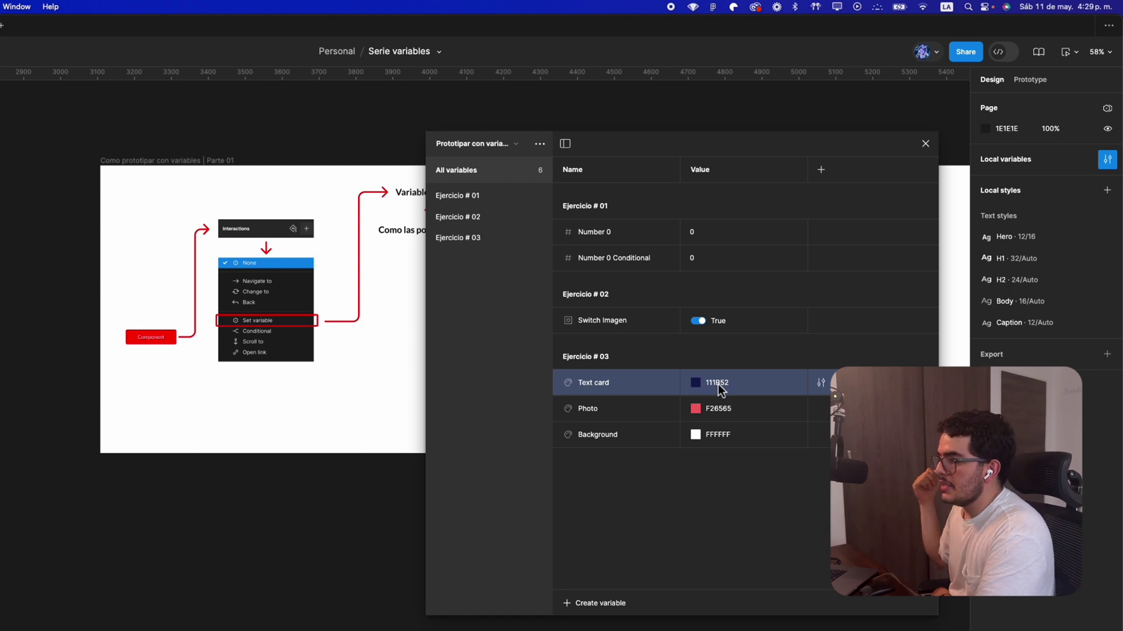
pyautogui.click(655, 232)
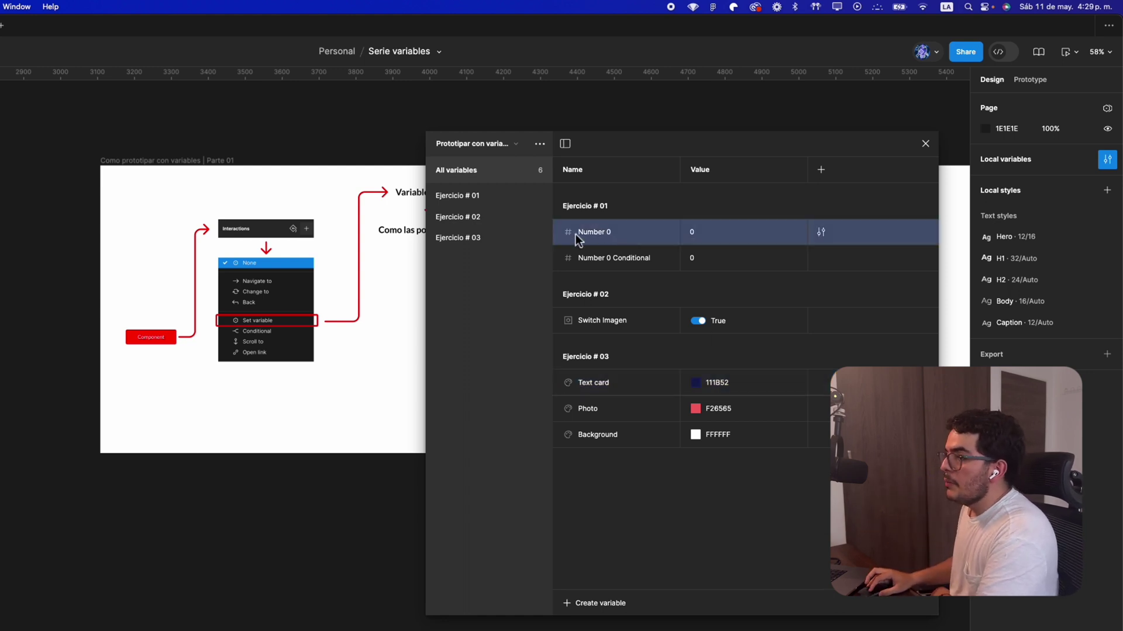
pyautogui.click(699, 232)
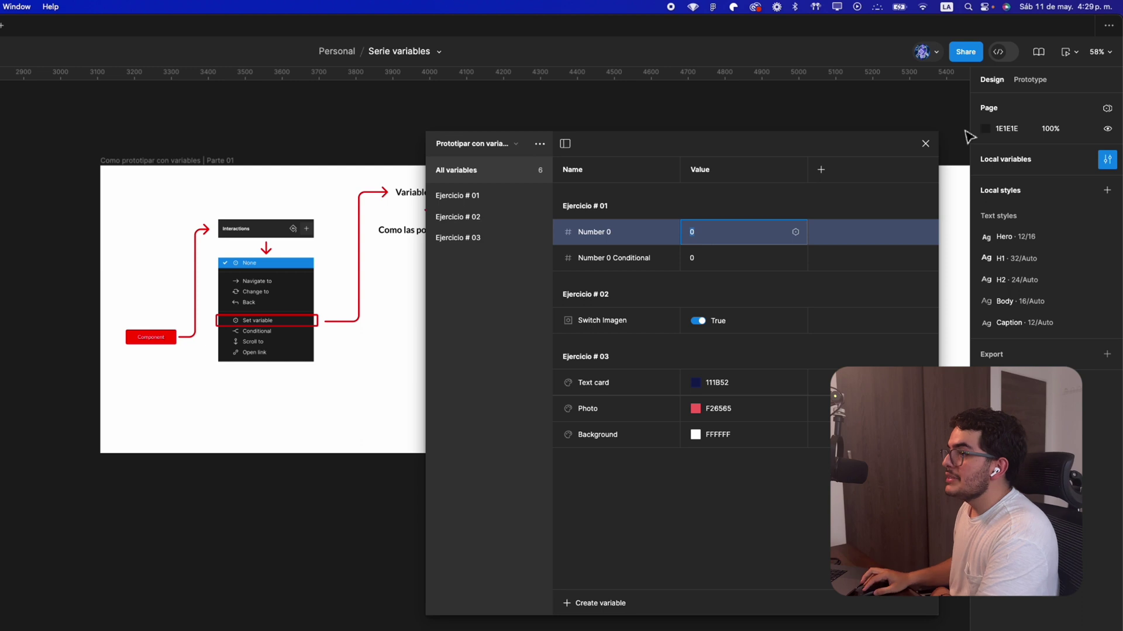
pyautogui.click(925, 143)
# Examine how the diagram's Number and String branches alter variables, including the "Fórmula matemática" label.
pyautogui.scroll(6, 500, 331)
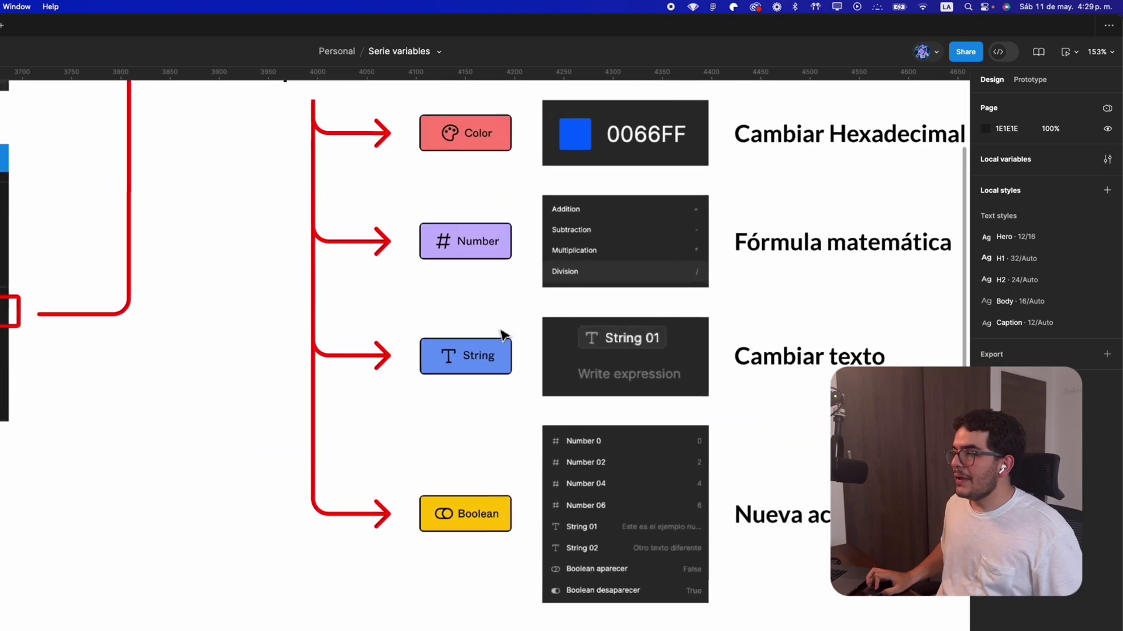
pyautogui.hscroll(5, 501, 334)
pyautogui.scroll(2, 501, 334)
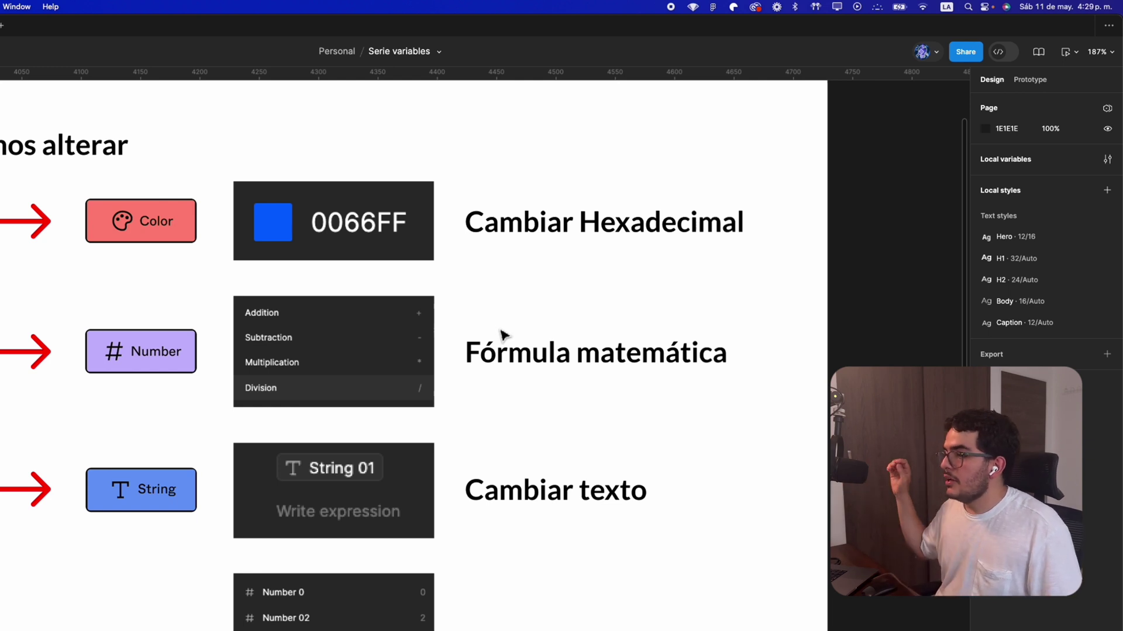
pyautogui.scroll(-3, 369, 376)
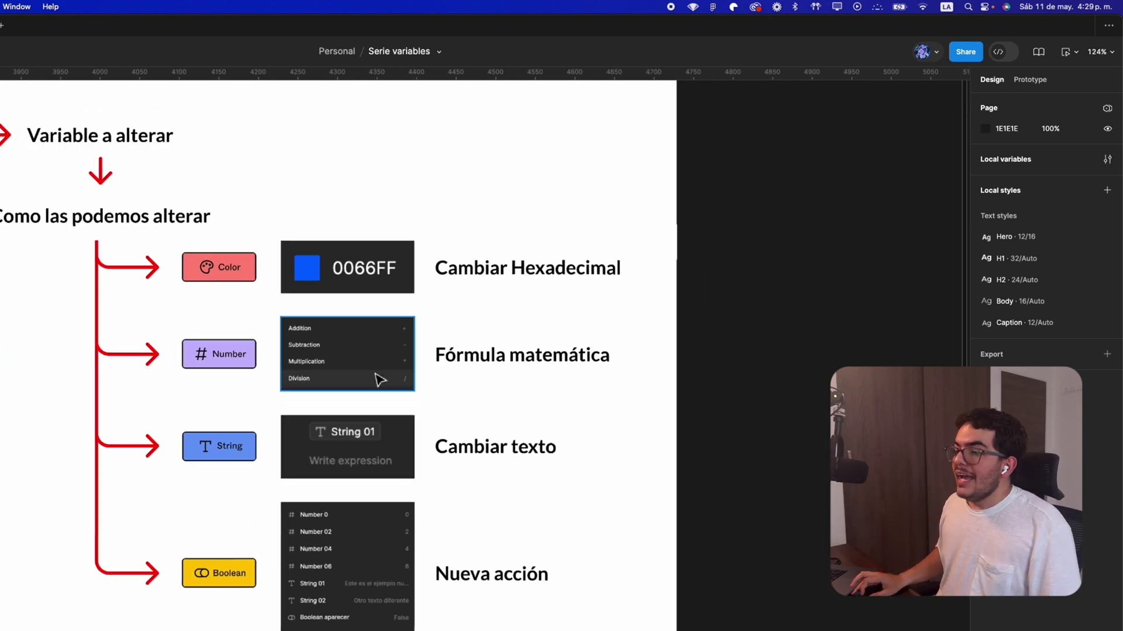
pyautogui.scroll(5, 251, 468)
pyautogui.click(233, 447)
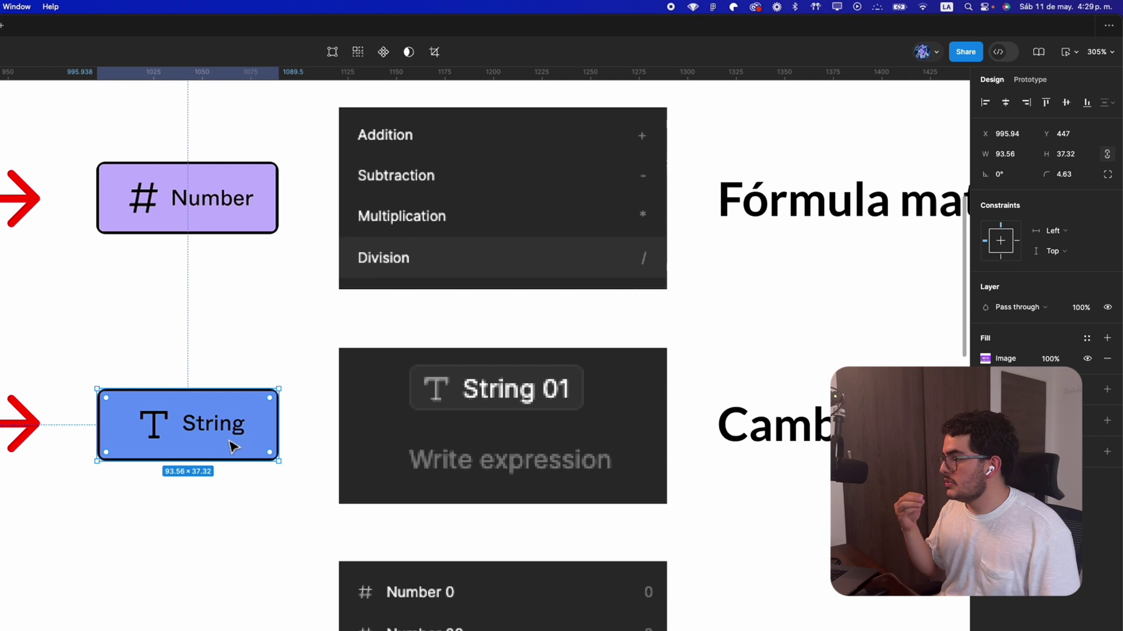
pyautogui.click(886, 213)
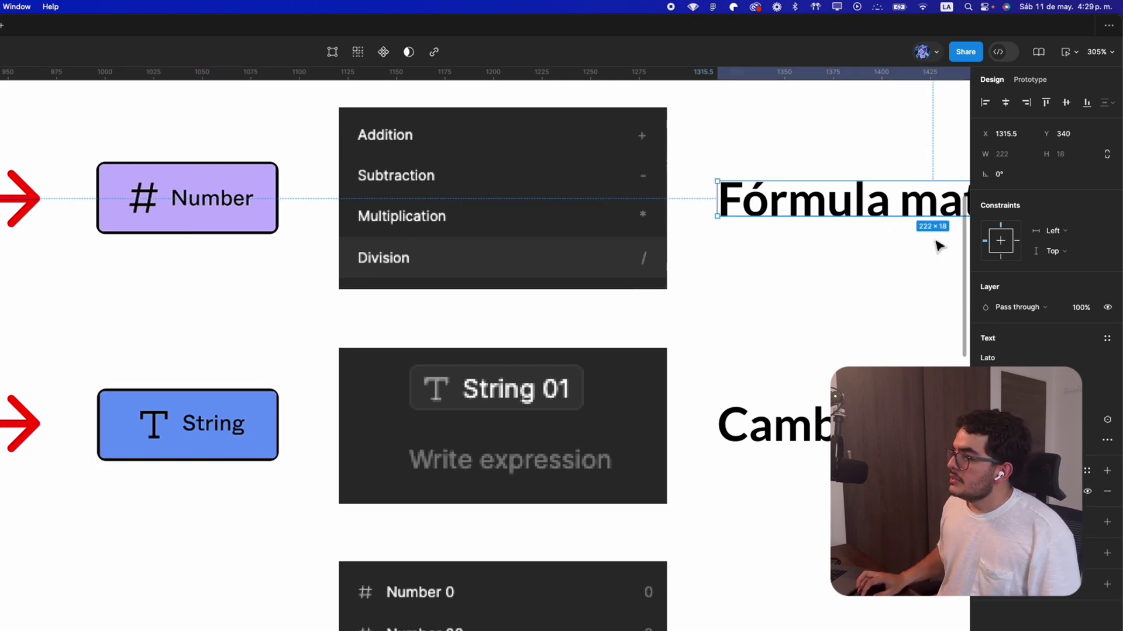
pyautogui.click(928, 305)
pyautogui.scroll(-3, 626, 225)
pyautogui.scroll(-5, 626, 225)
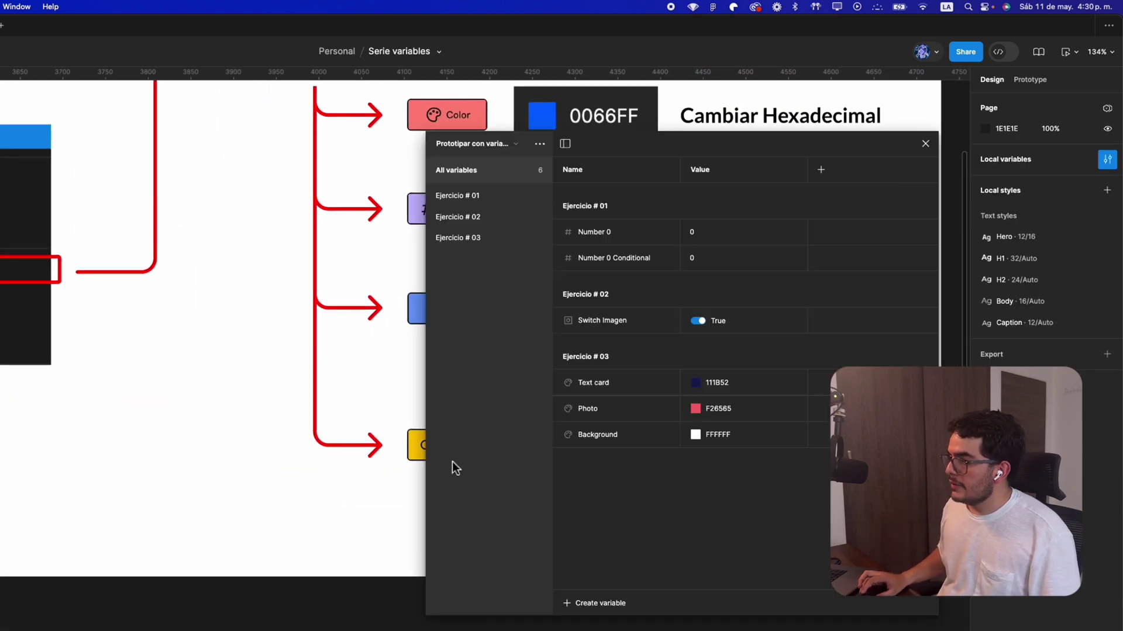
# Create a local string variable with the value "Este es un ejemplo" and close the variables window.
pyautogui.click(616, 604)
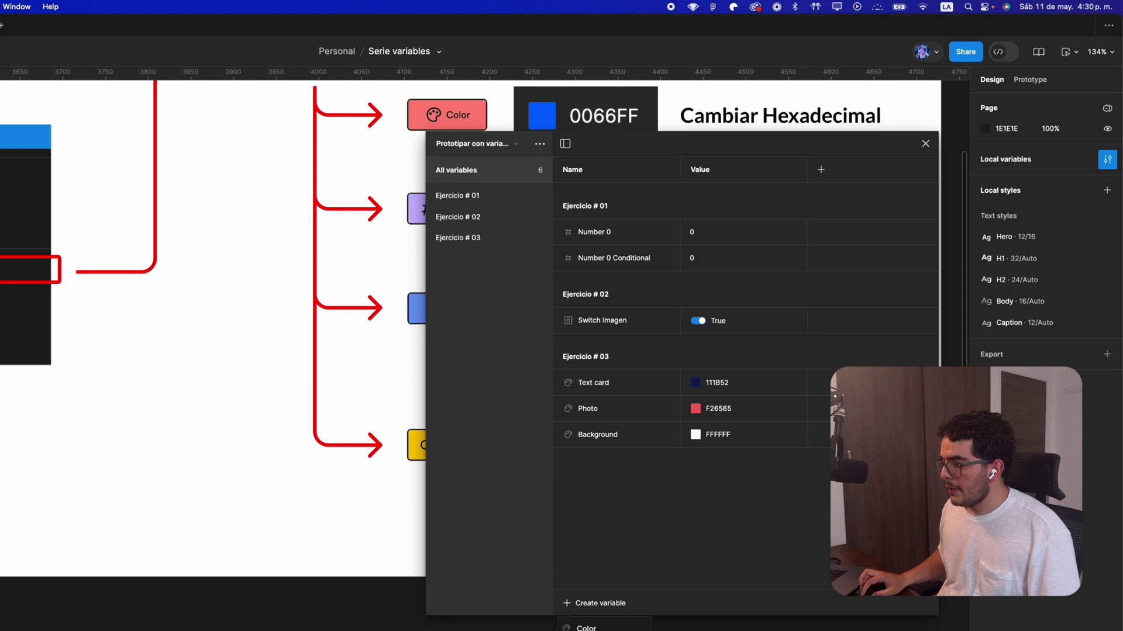
pyautogui.click(585, 630)
pyautogui.click(769, 201)
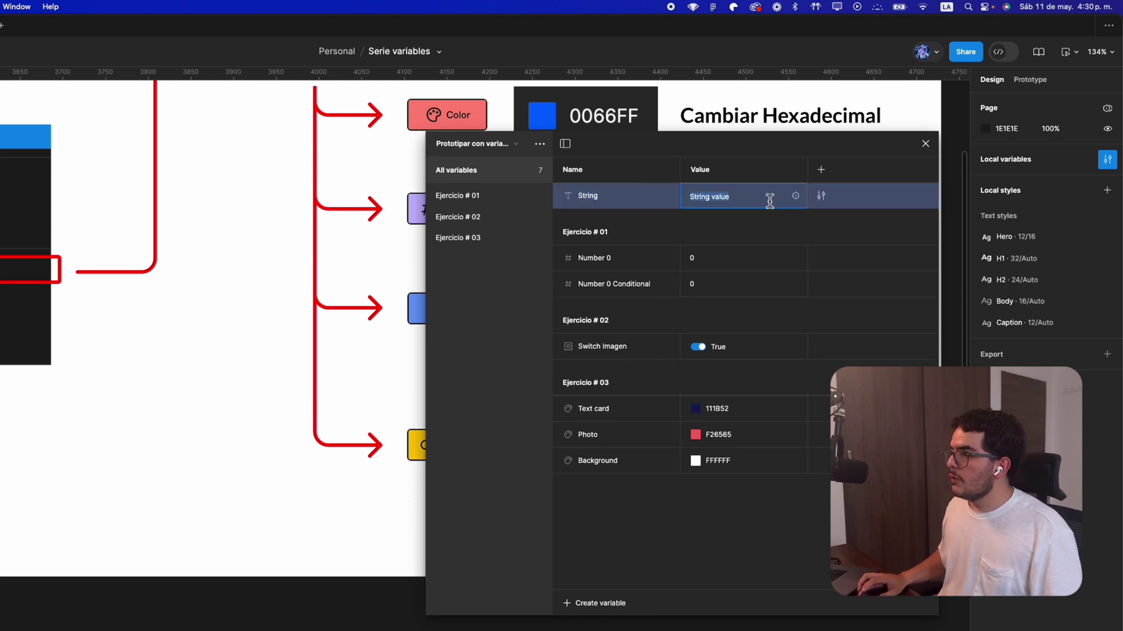
pyautogui.write('Est')
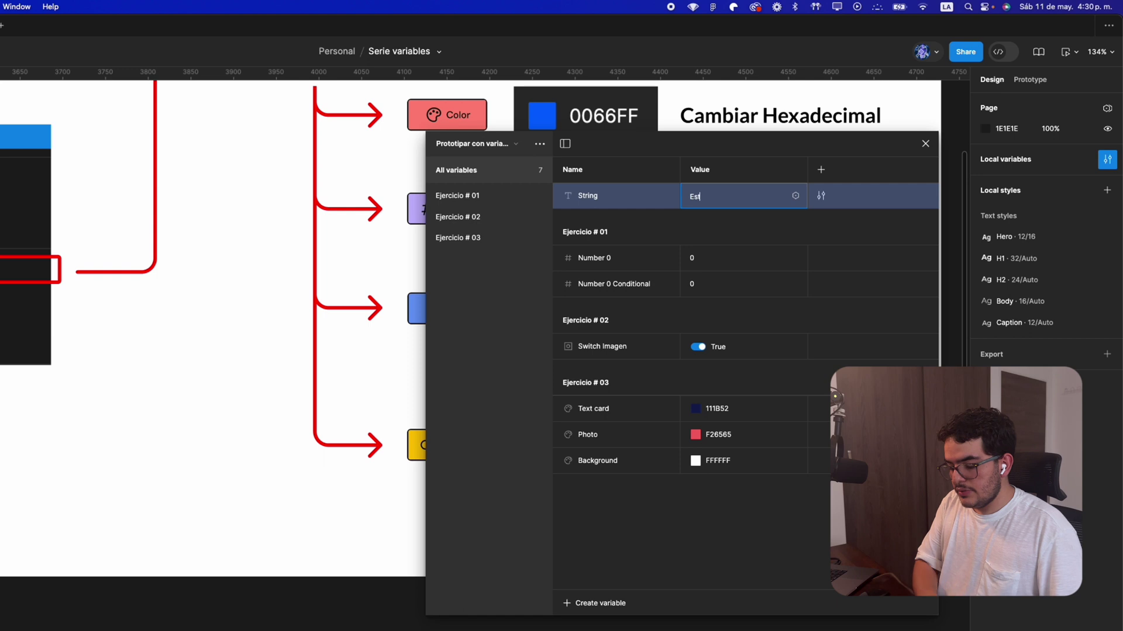
pyautogui.write('e es un ejemplo')
pyautogui.press('Return')
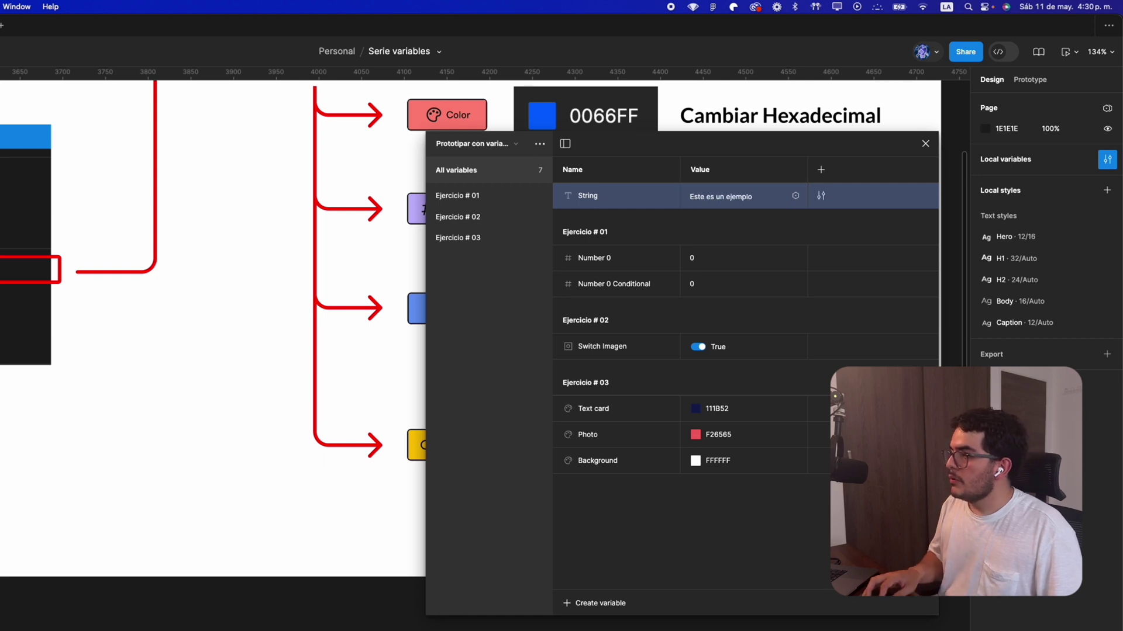
pyautogui.click(925, 143)
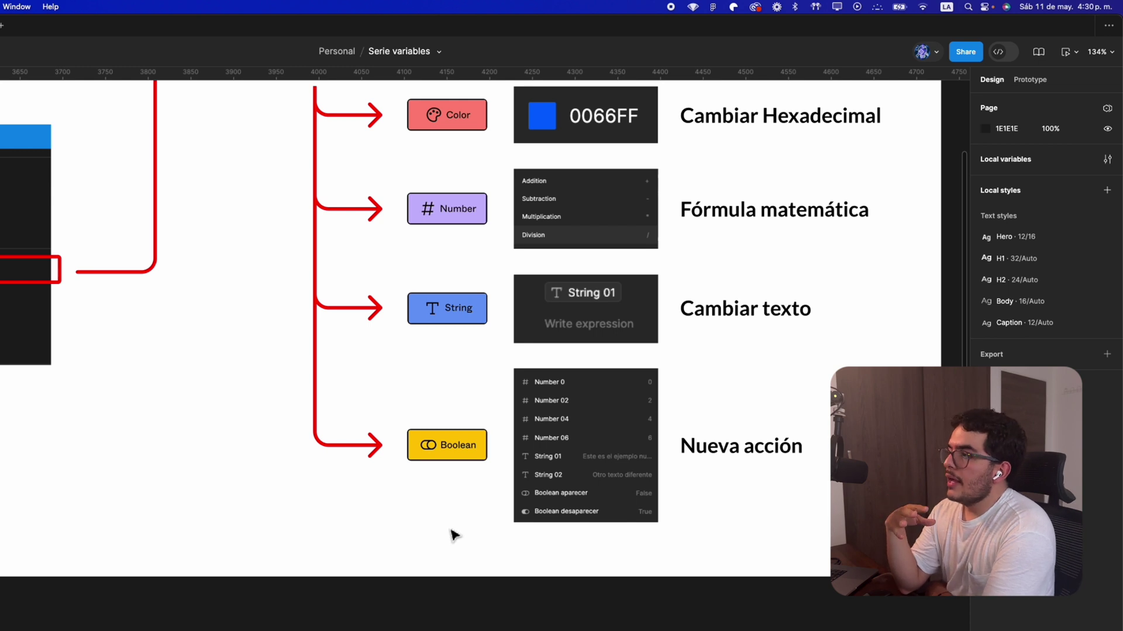
# In the red Component button's click interaction, choose Switch Imagen as the Set variable target and close the interaction settings.
pyautogui.hscroll(-2, 454, 535)
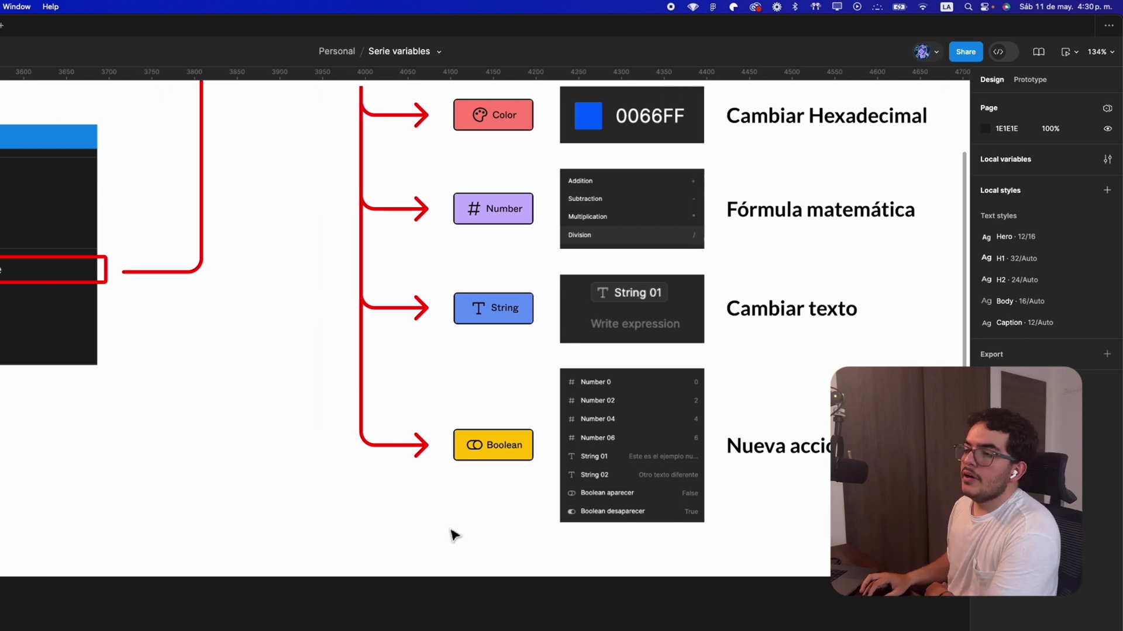
pyautogui.hscroll(-4, 454, 535)
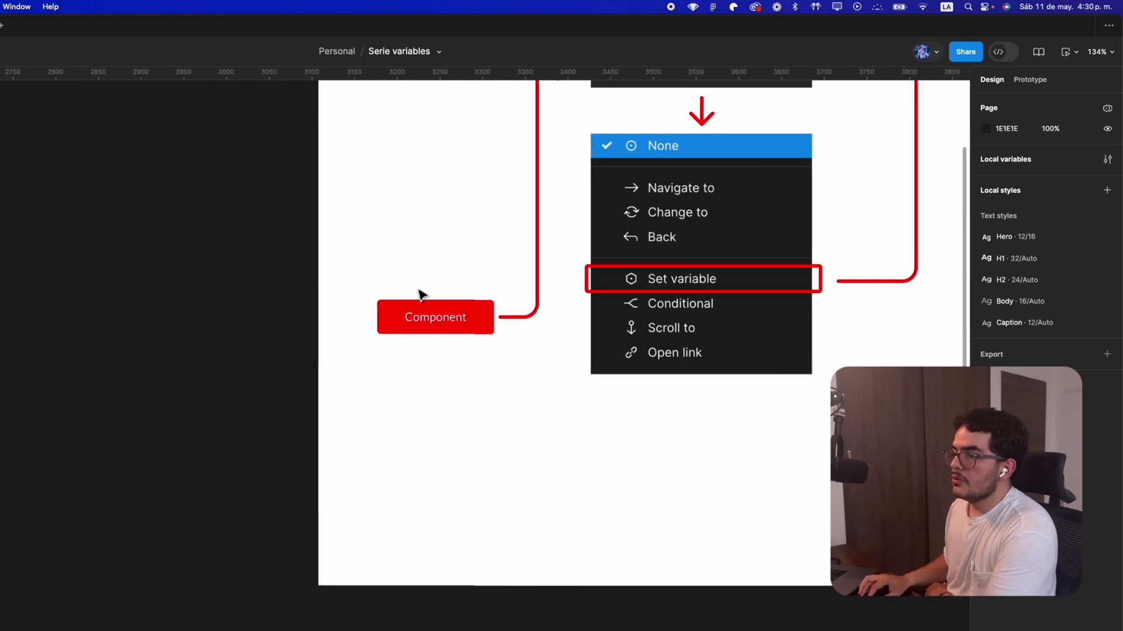
pyautogui.click(429, 316)
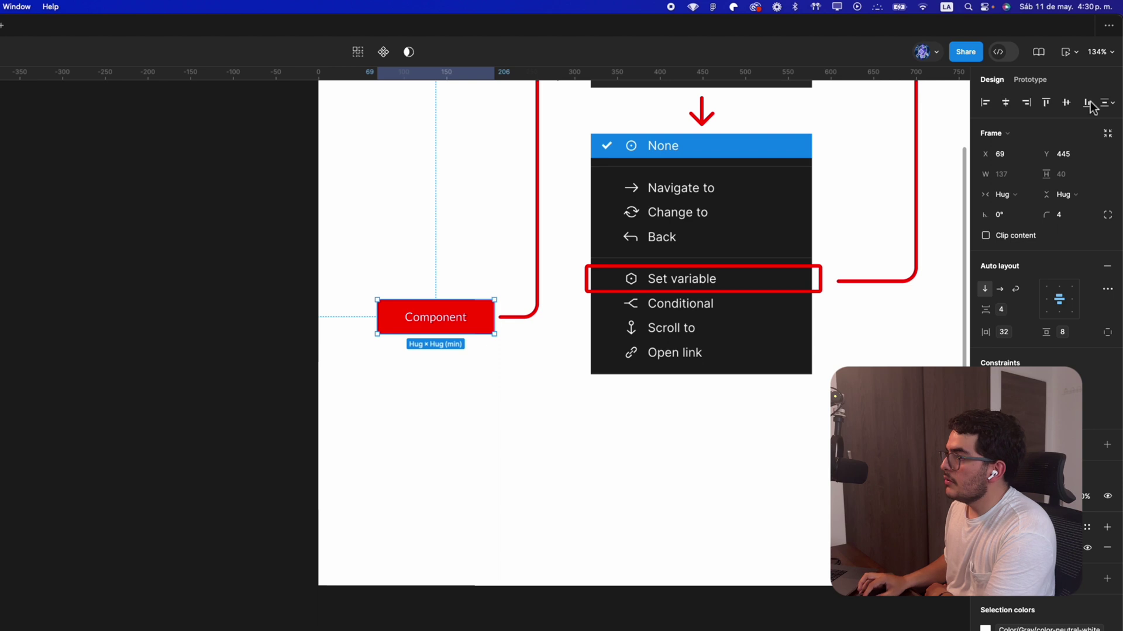
pyautogui.click(1029, 80)
pyautogui.click(1062, 130)
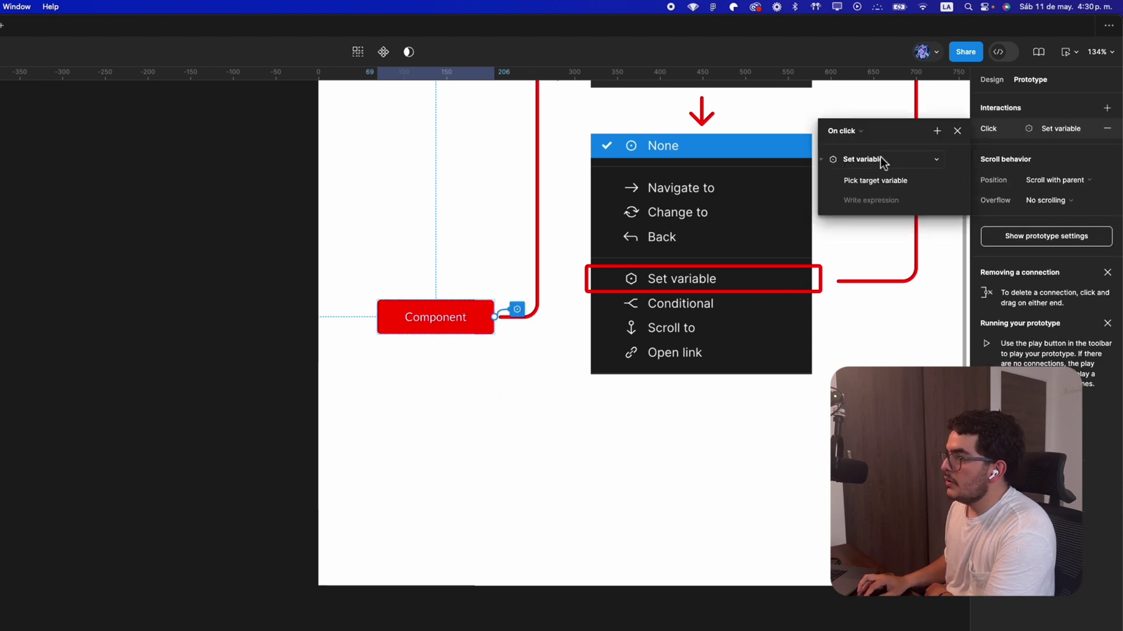
pyautogui.click(880, 184)
pyautogui.scroll(-3, 891, 269)
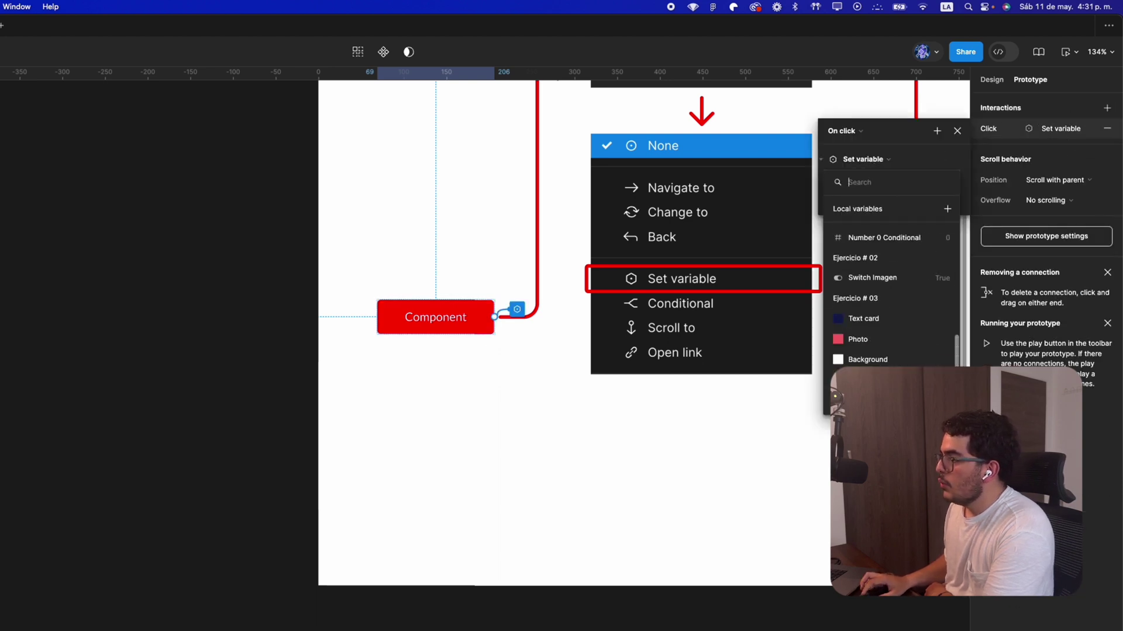
pyautogui.click(863, 279)
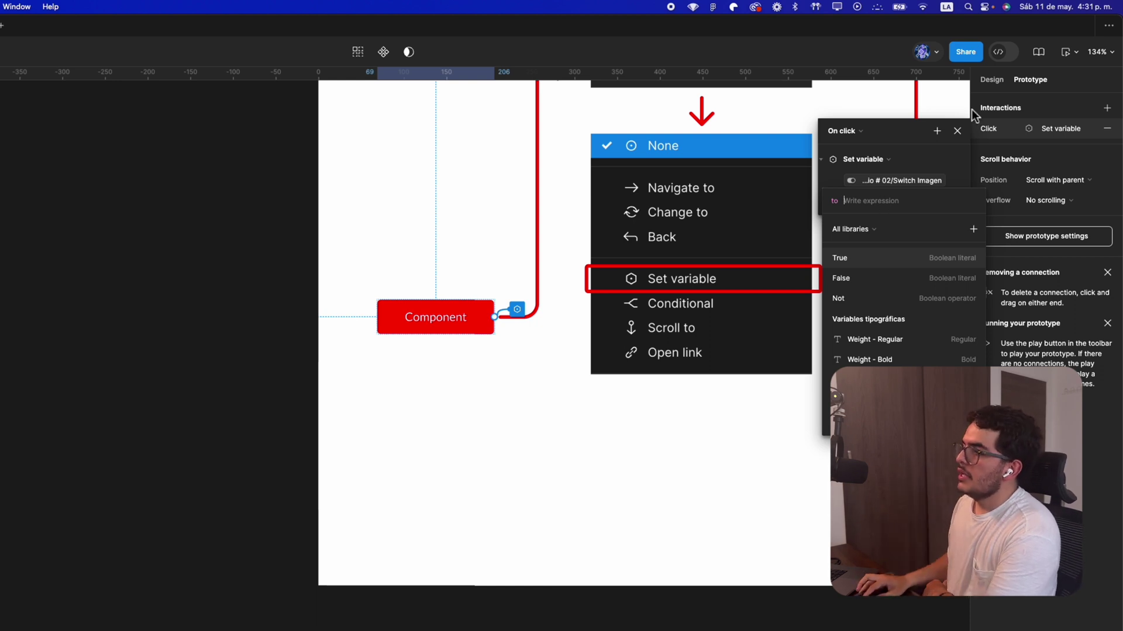
pyautogui.click(957, 130)
pyautogui.click(957, 131)
# Examine the diagram's path from Set variable to the ways of altering Color, Number, String and Boolean variables.
pyautogui.scroll(5, 709, 344)
pyautogui.hscroll(3, 710, 343)
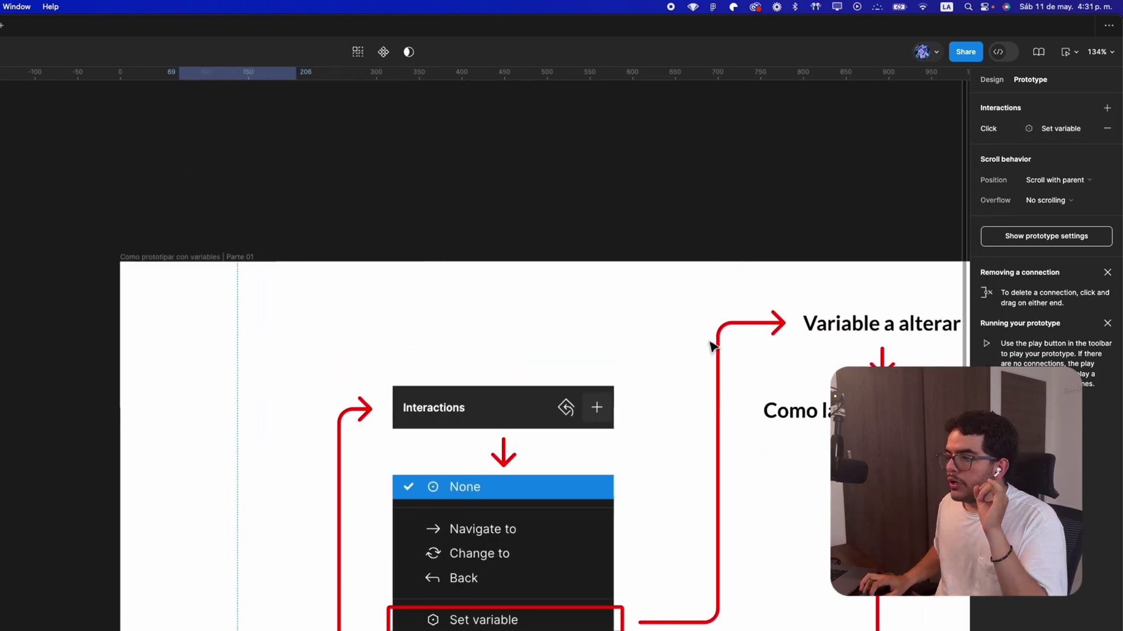
pyautogui.hscroll(5, 709, 344)
pyautogui.scroll(-4, 710, 343)
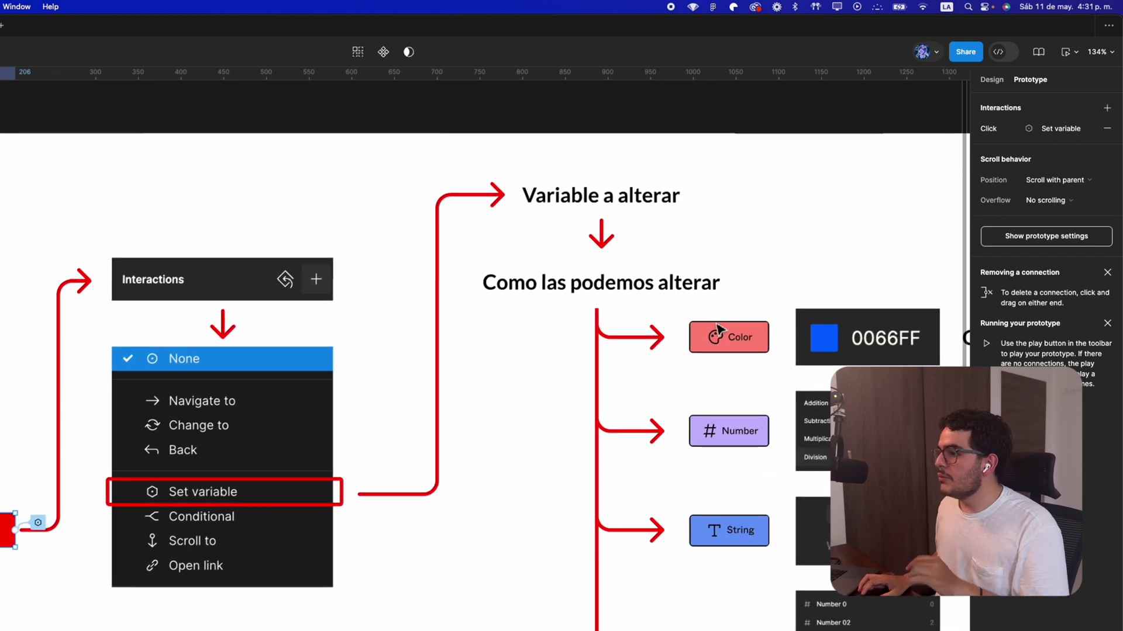
pyautogui.scroll(-5, 433, 351)
pyautogui.scroll(5, 819, 444)
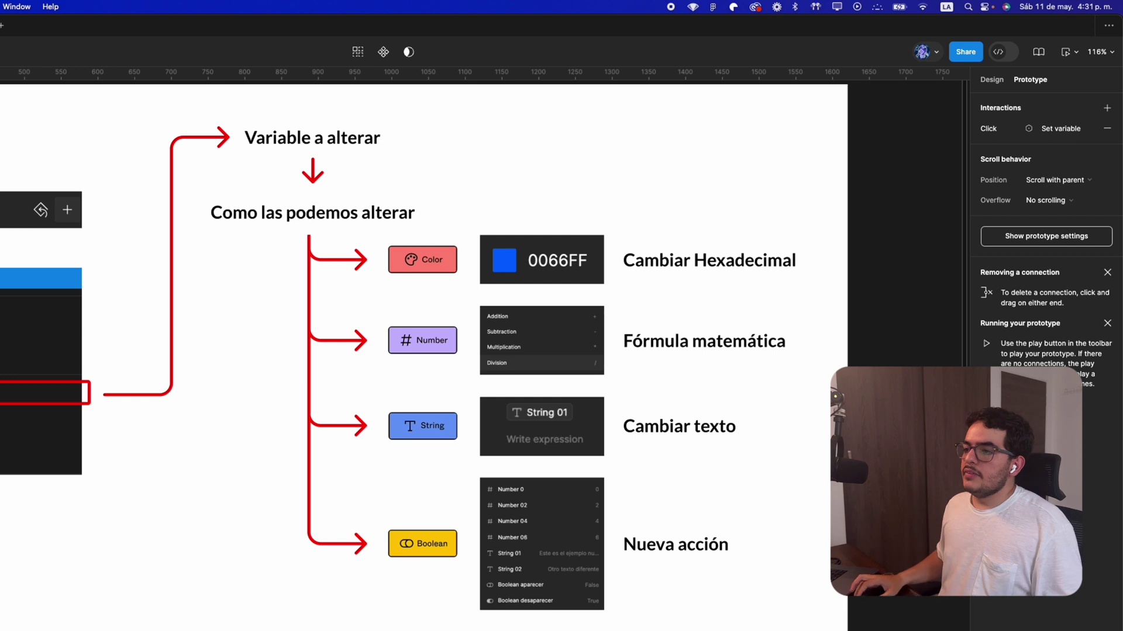
# Go to the Ejercicio # 01 frame with the single counter and hide the interface to view it.
pyautogui.scroll(-10, 209, 205)
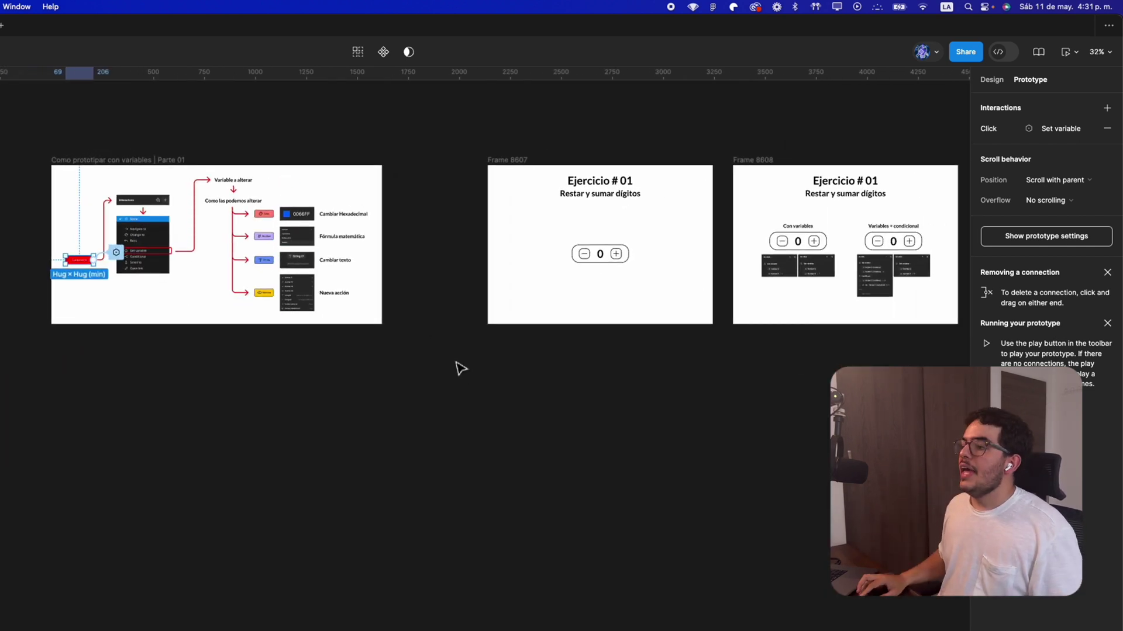
pyautogui.click(491, 356)
pyautogui.scroll(5, 714, 186)
pyautogui.scroll(5, 567, 160)
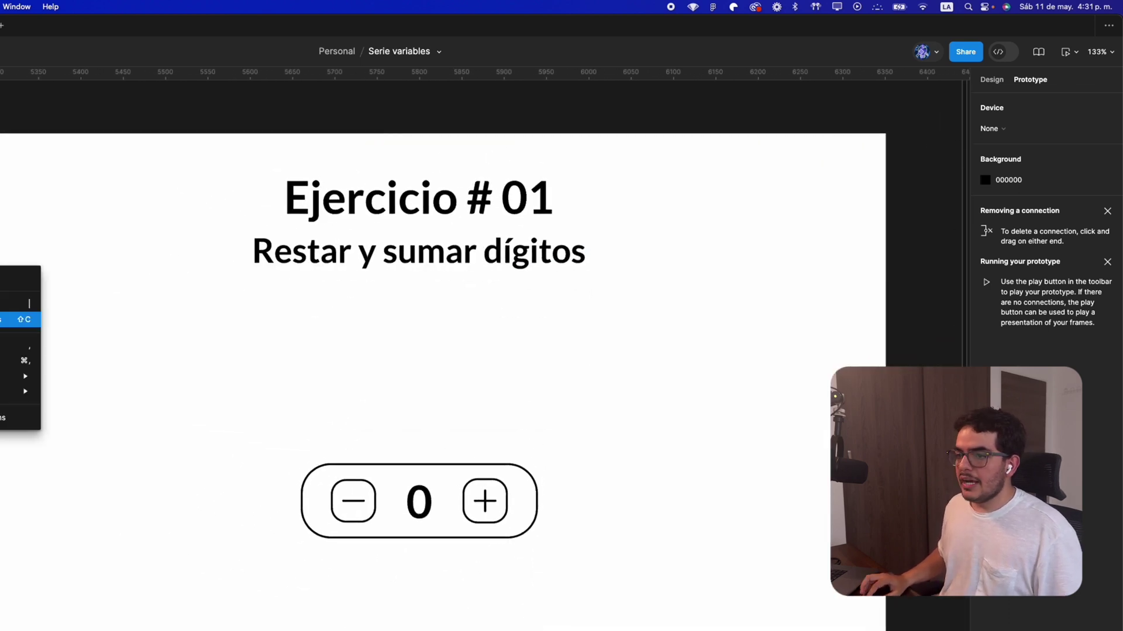
pyautogui.press('super+backslash')
pyautogui.scroll(-3, 652, 391)
pyautogui.click(407, 426)
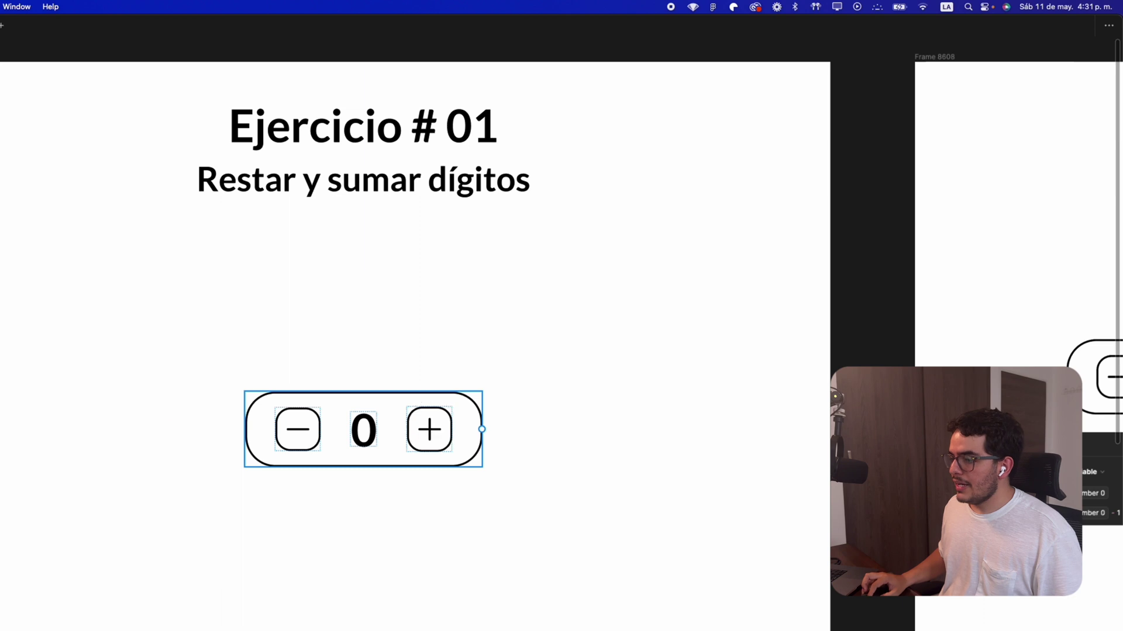
# Inspect the counter's plus button, central 0 text and minus button one by one.
pyautogui.doubleClick(430, 432)
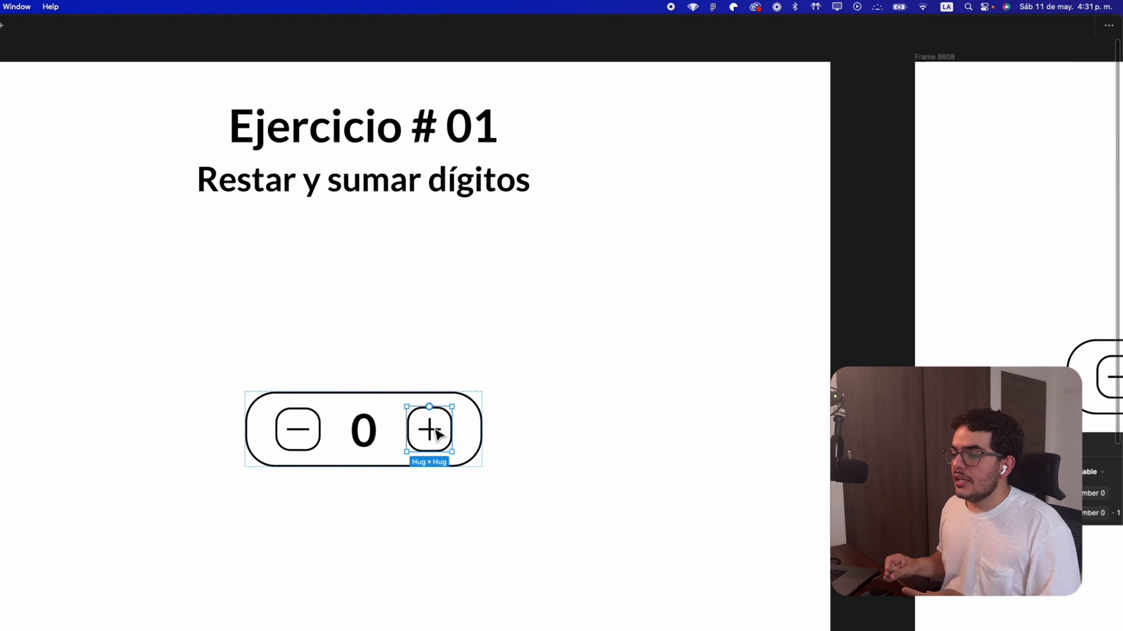
pyautogui.click(378, 447)
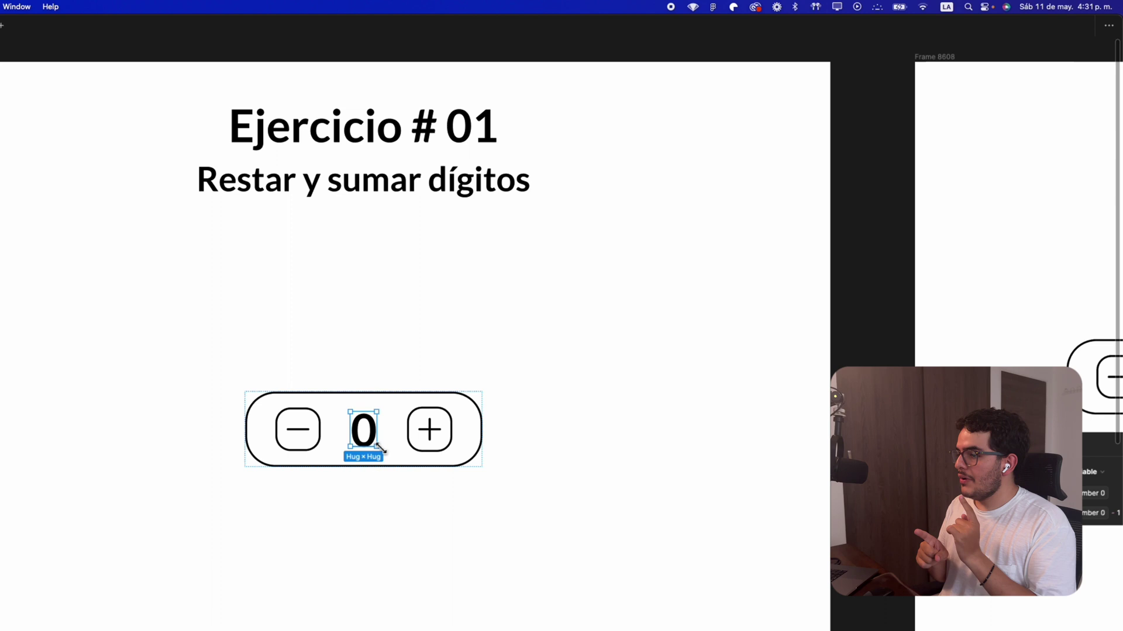
pyautogui.click(428, 446)
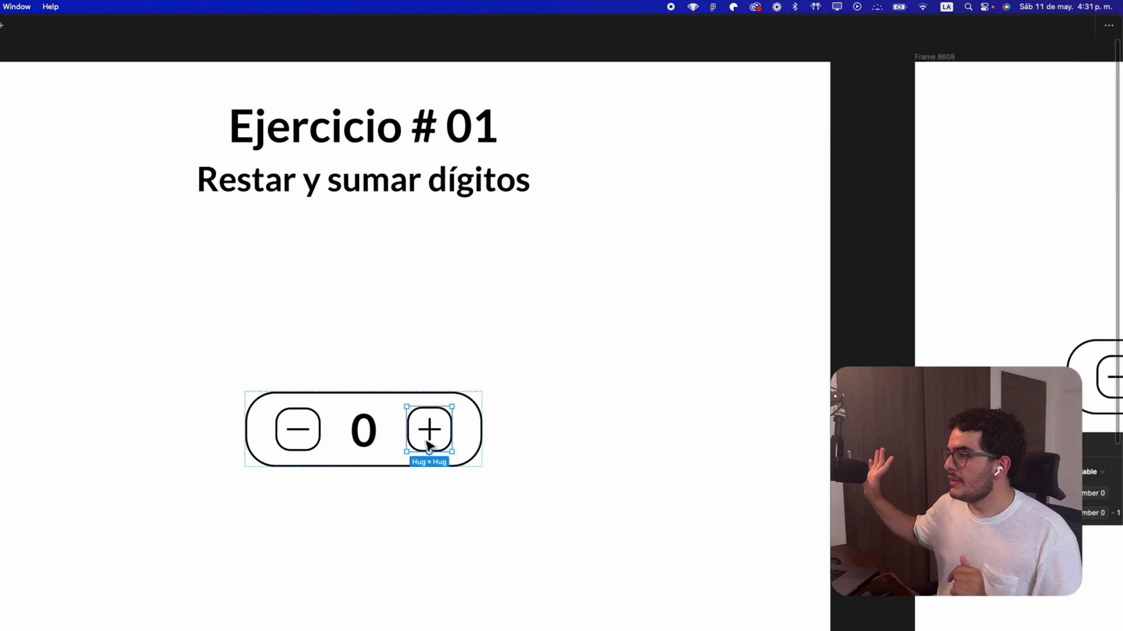
pyautogui.click(307, 447)
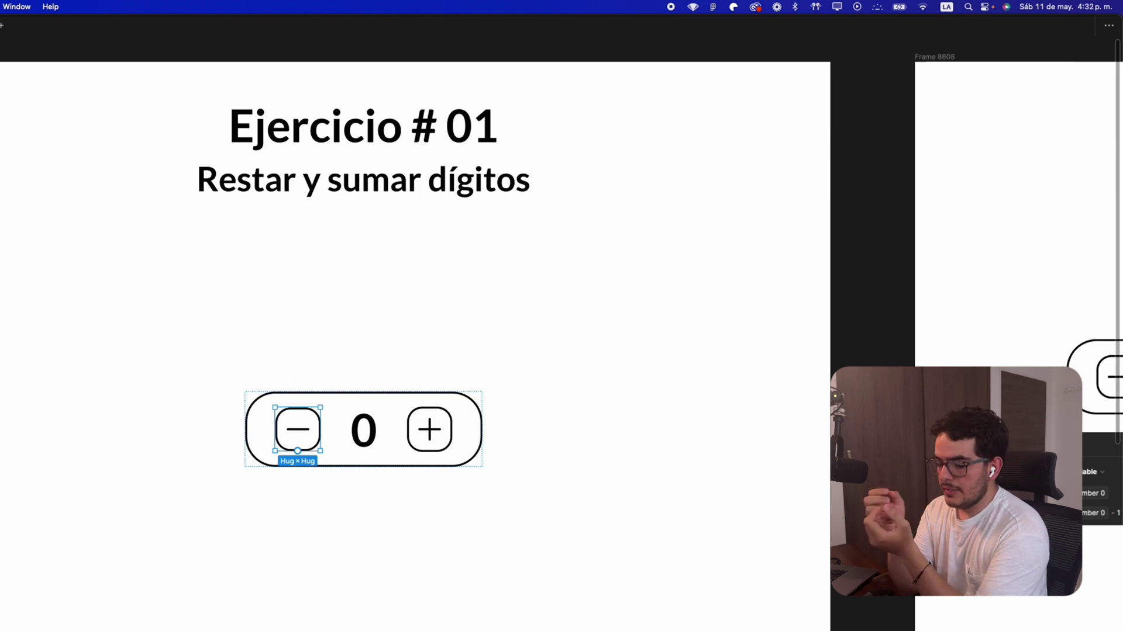
pyautogui.click(353, 569)
pyautogui.click(454, 466)
pyautogui.click(318, 440)
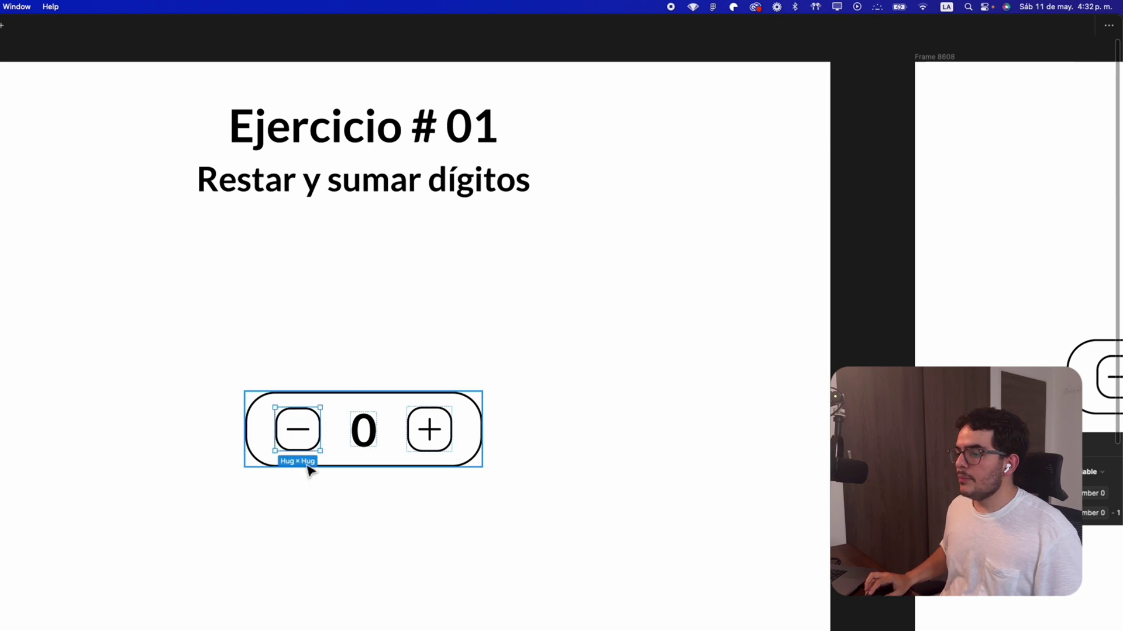
pyautogui.click(363, 443)
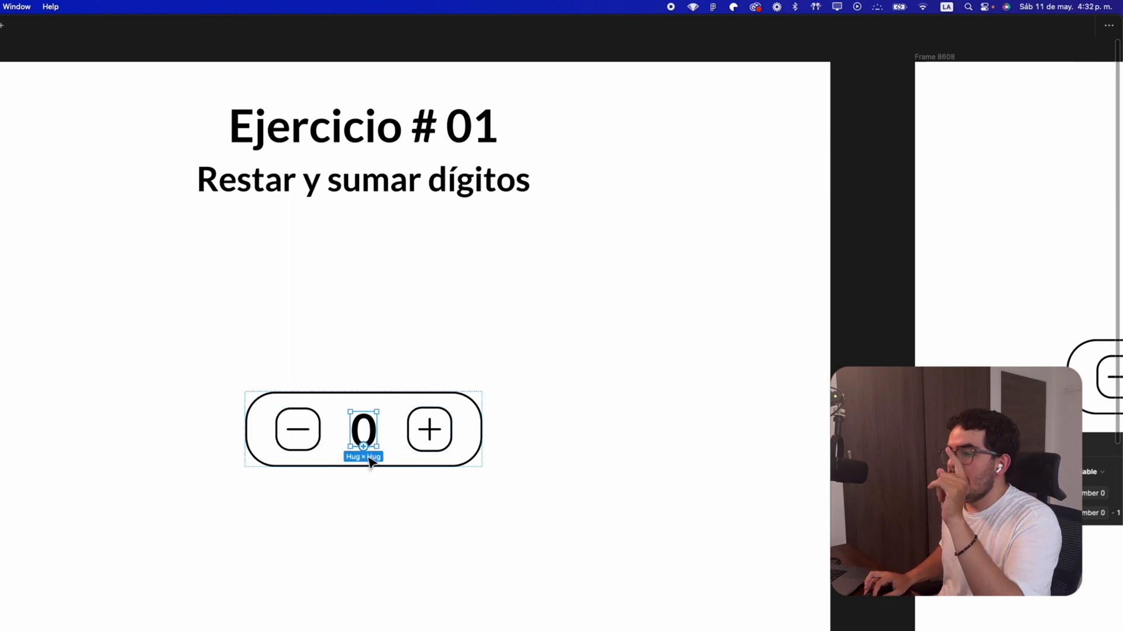
pyautogui.rightClick(414, 523)
pyautogui.press('Escape')
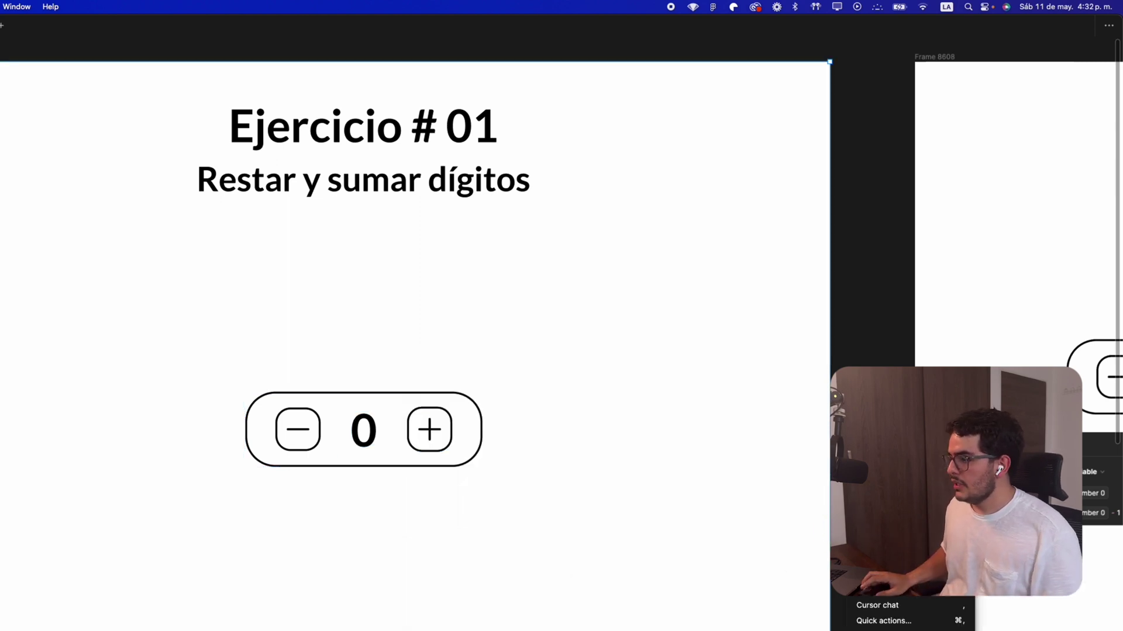
# Show the interface again and apply the Number 0 variable from Ejercicio # 01 to the counter's 0 text.
pyautogui.press('super+backslash')
pyautogui.click(376, 446)
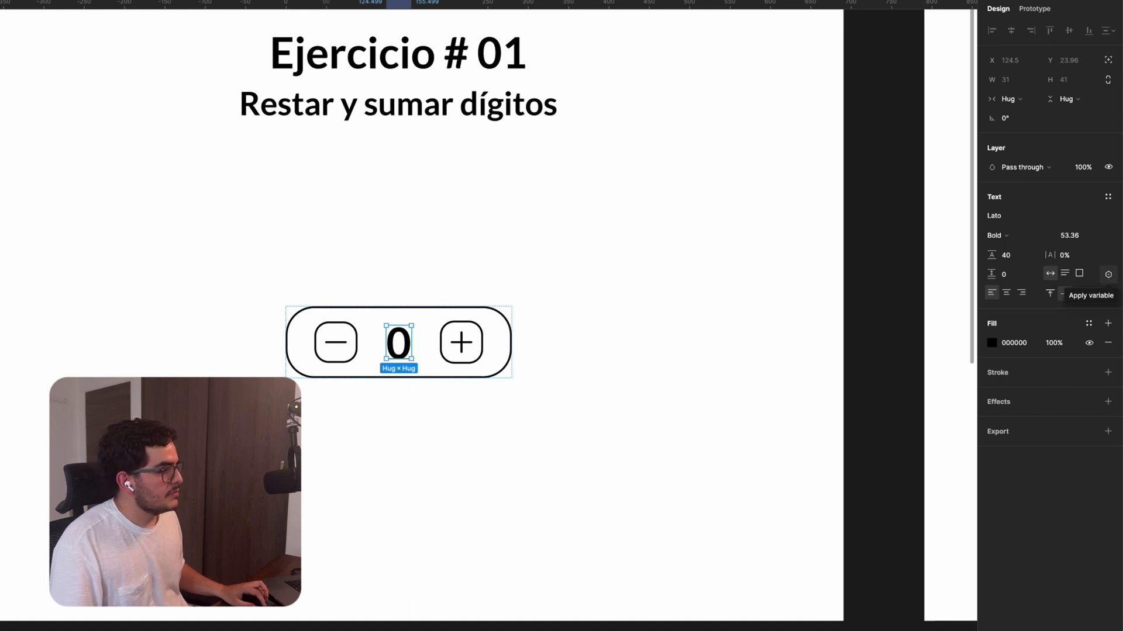
pyautogui.click(1108, 278)
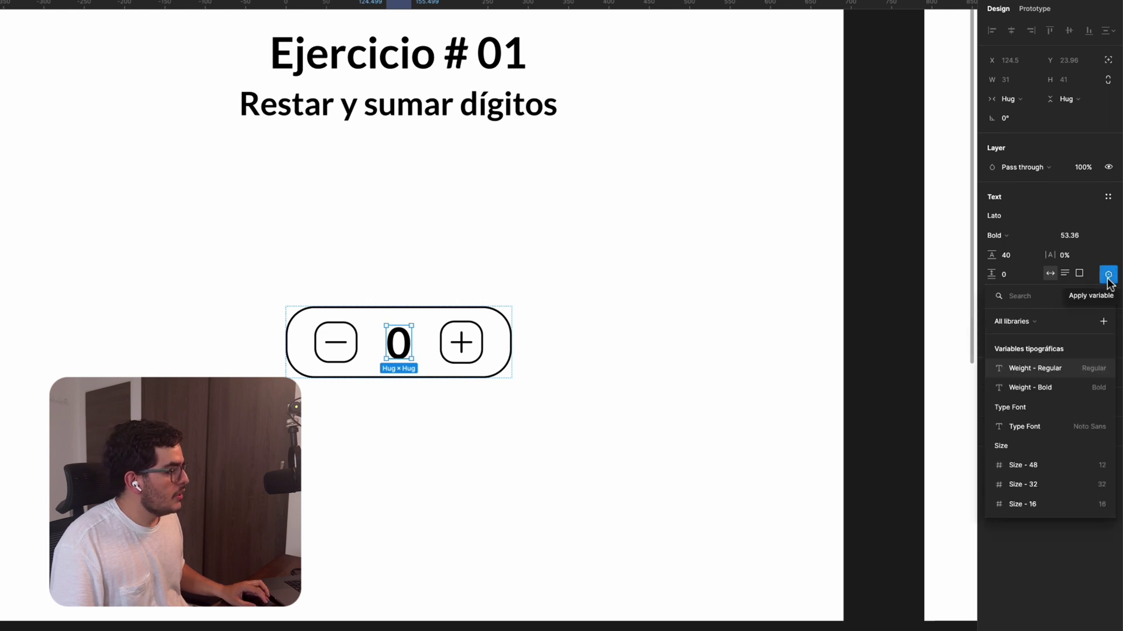
pyautogui.scroll(-1, 1068, 440)
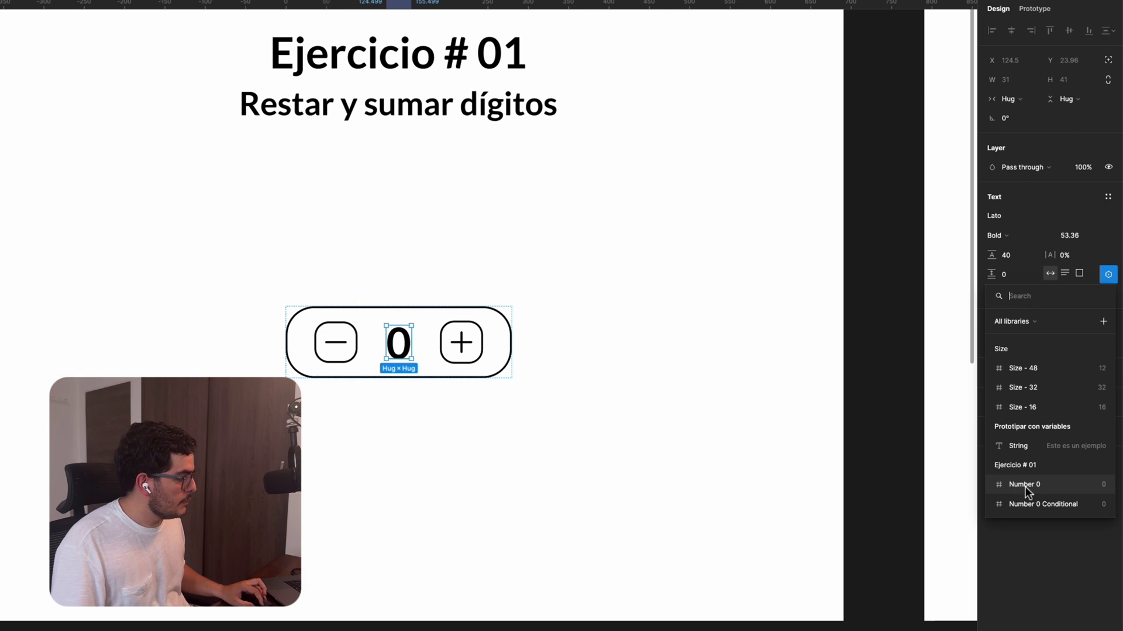
pyautogui.click(1107, 485)
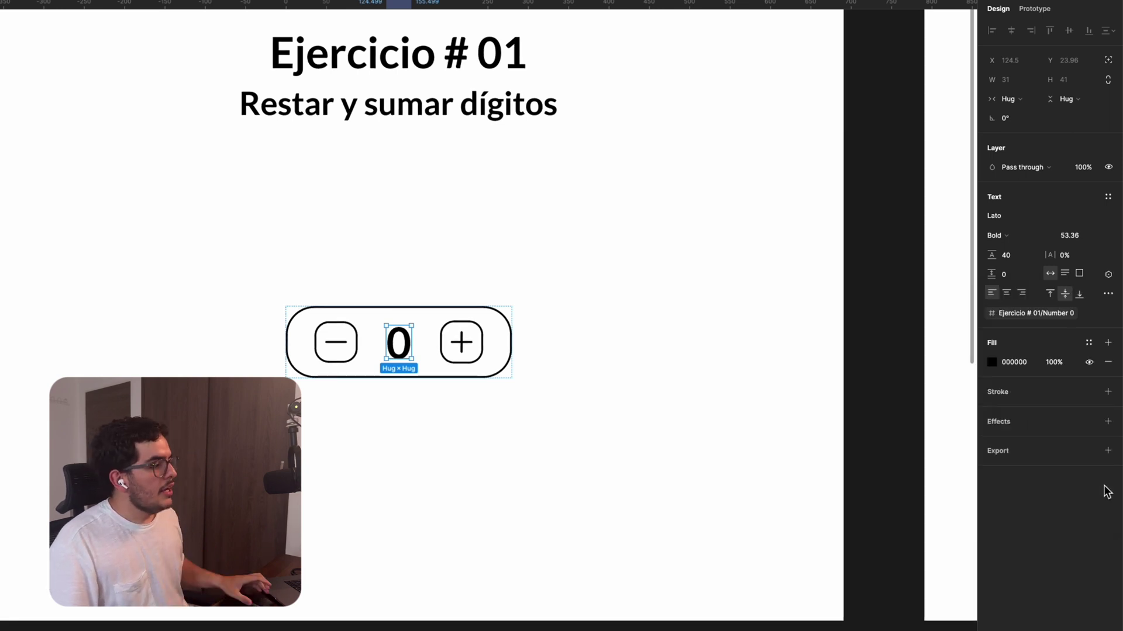
pyautogui.moveTo(1042, 318)
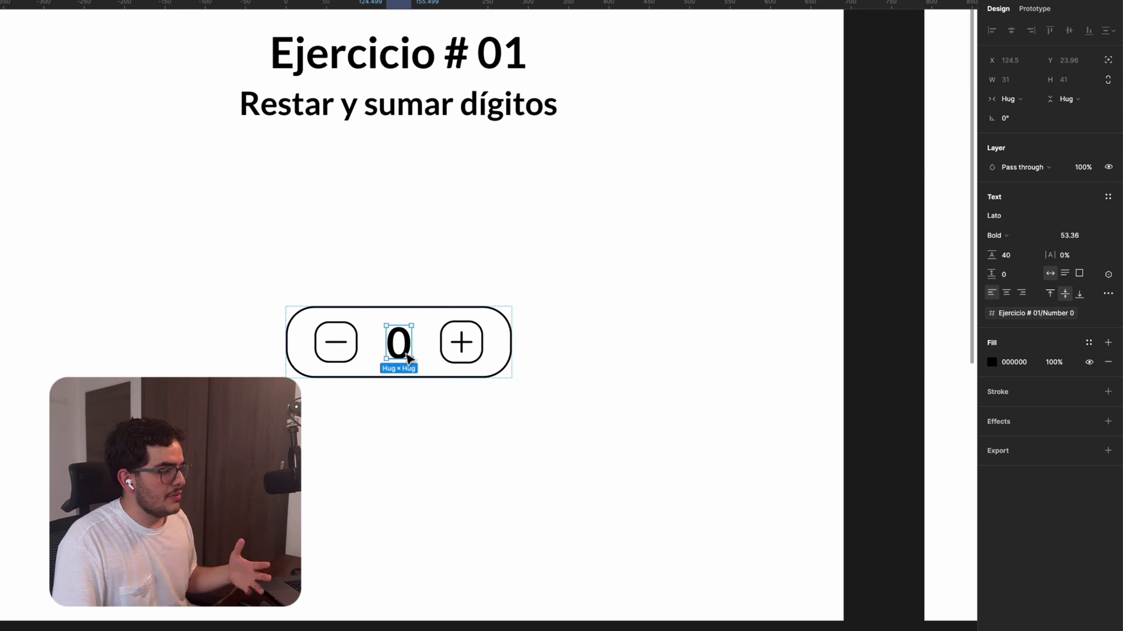
# Add an on-click interaction with the Set variable action to the counter's plus button.
pyautogui.click(460, 344)
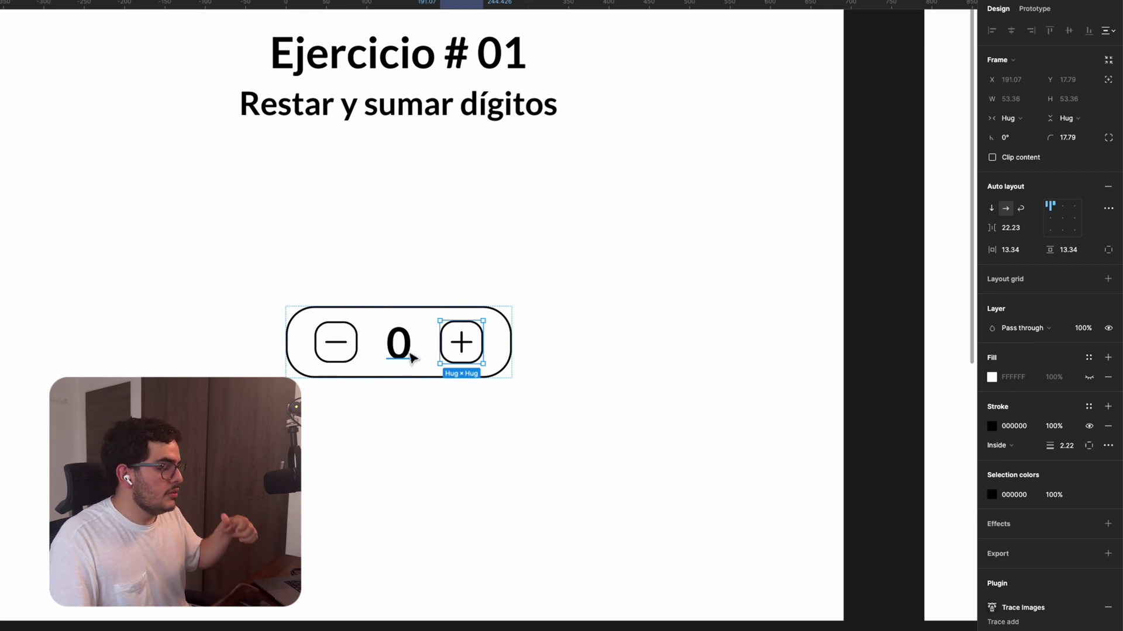
pyautogui.click(349, 355)
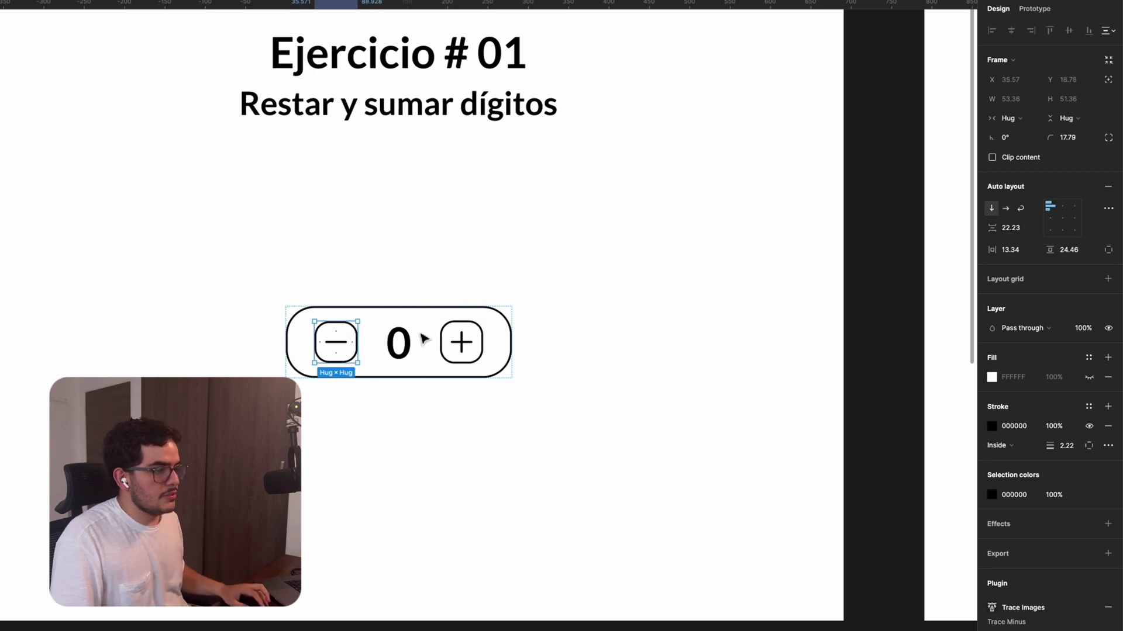
pyautogui.click(479, 355)
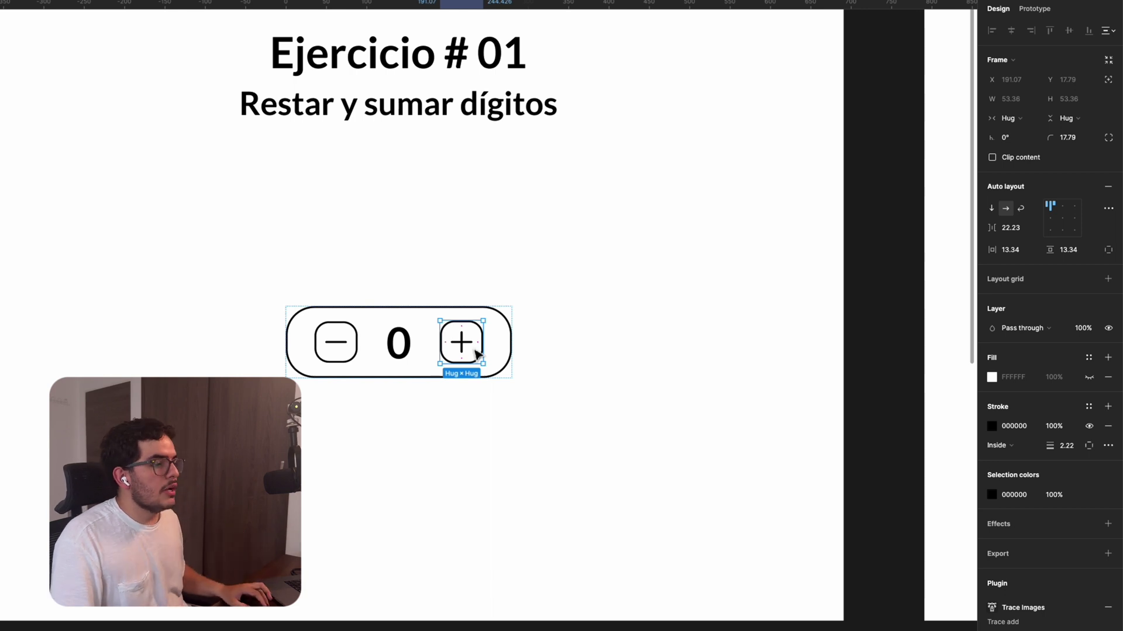
pyautogui.click(1034, 8)
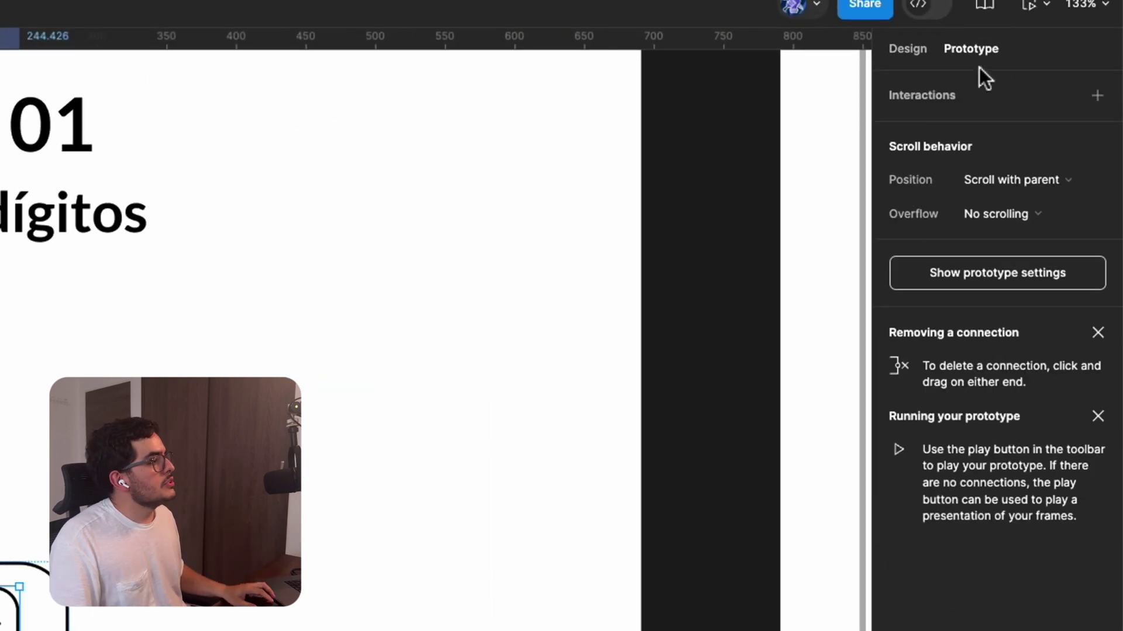
pyautogui.click(1097, 98)
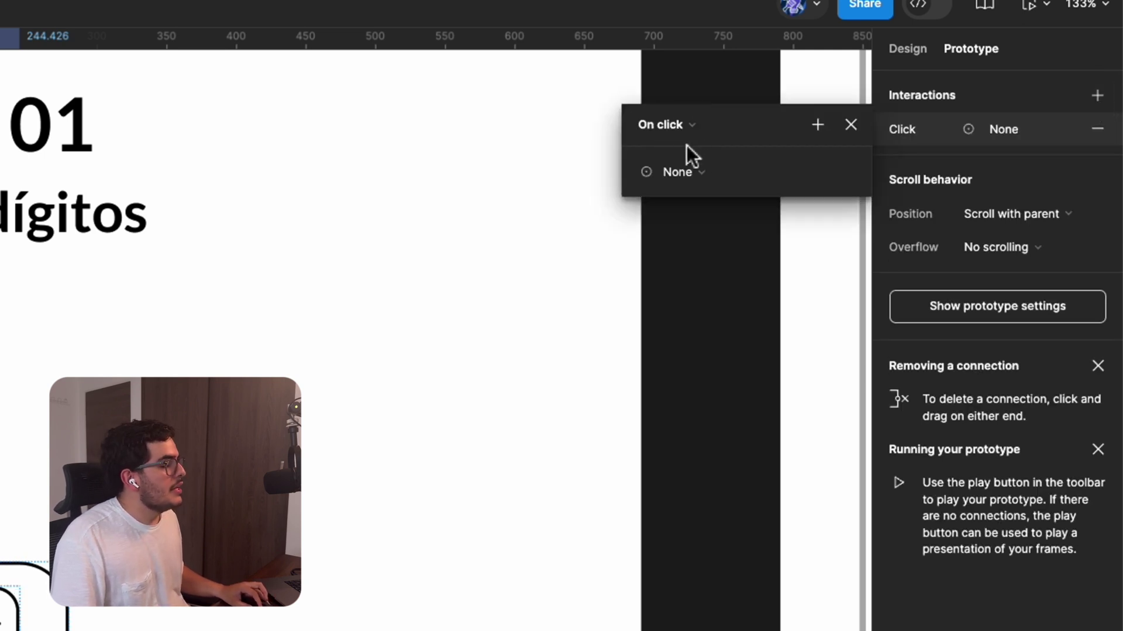
pyautogui.click(716, 178)
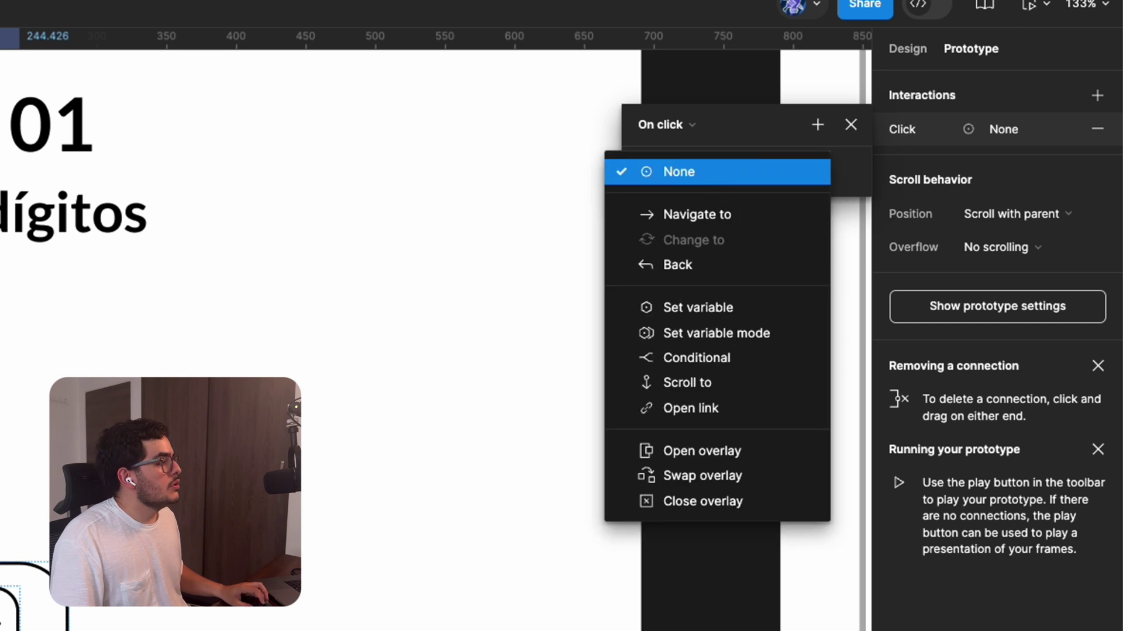
pyautogui.click(736, 316)
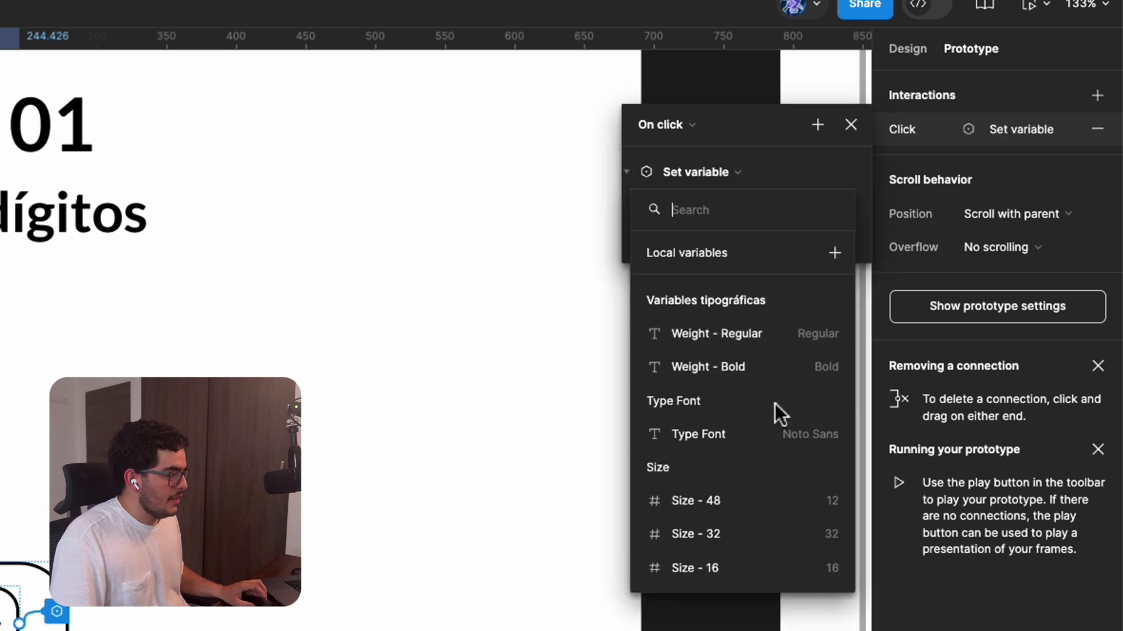
# Make the plus button's action set Ejercicio # 01/Number 0 to the expression Number 0 + 1.
pyautogui.scroll(-1, 773, 433)
pyautogui.scroll(-6, 773, 445)
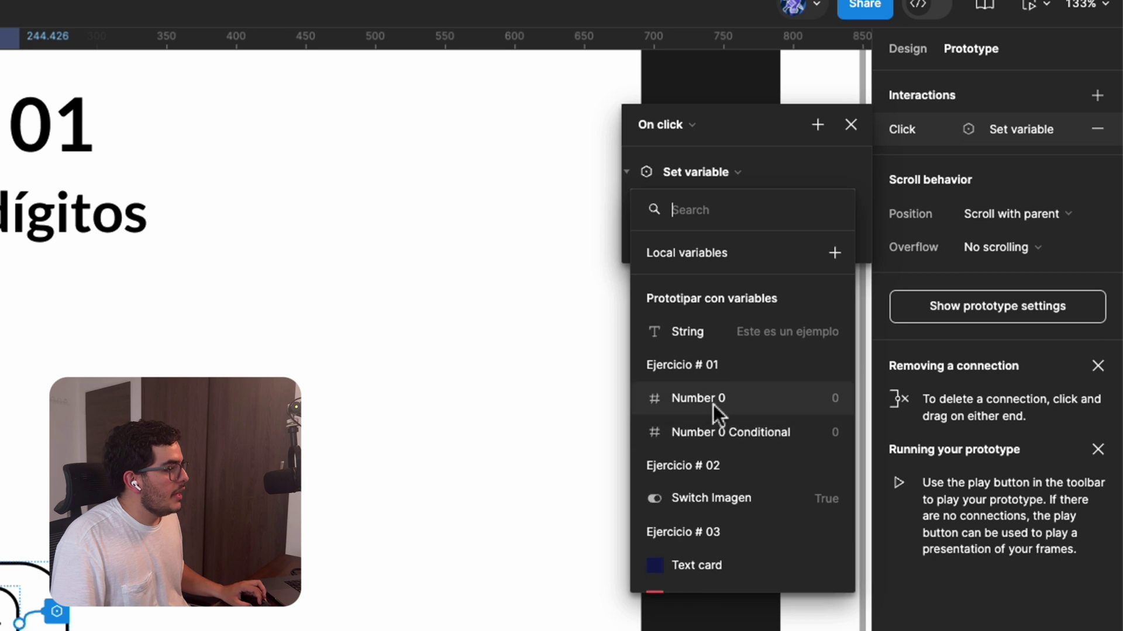
pyautogui.click(761, 403)
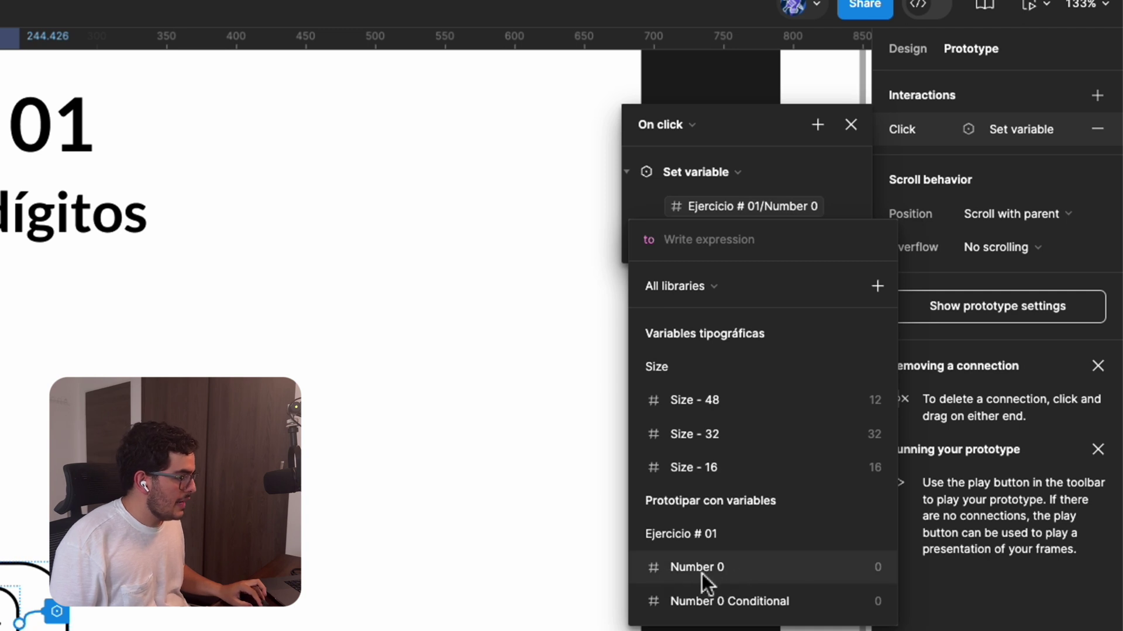
pyautogui.click(787, 572)
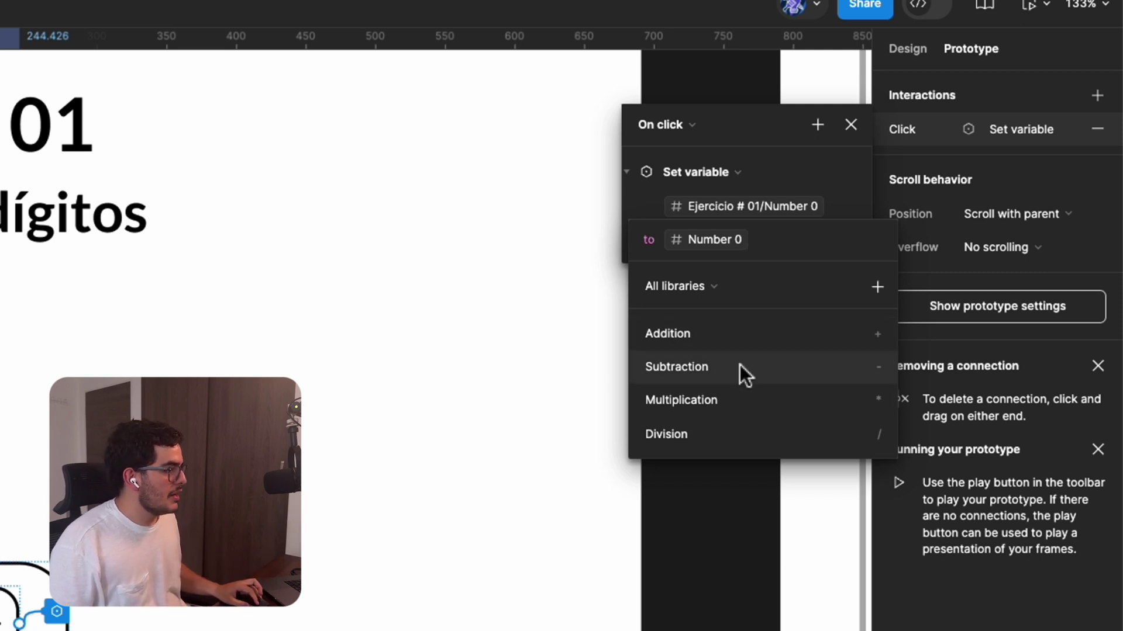
pyautogui.click(725, 339)
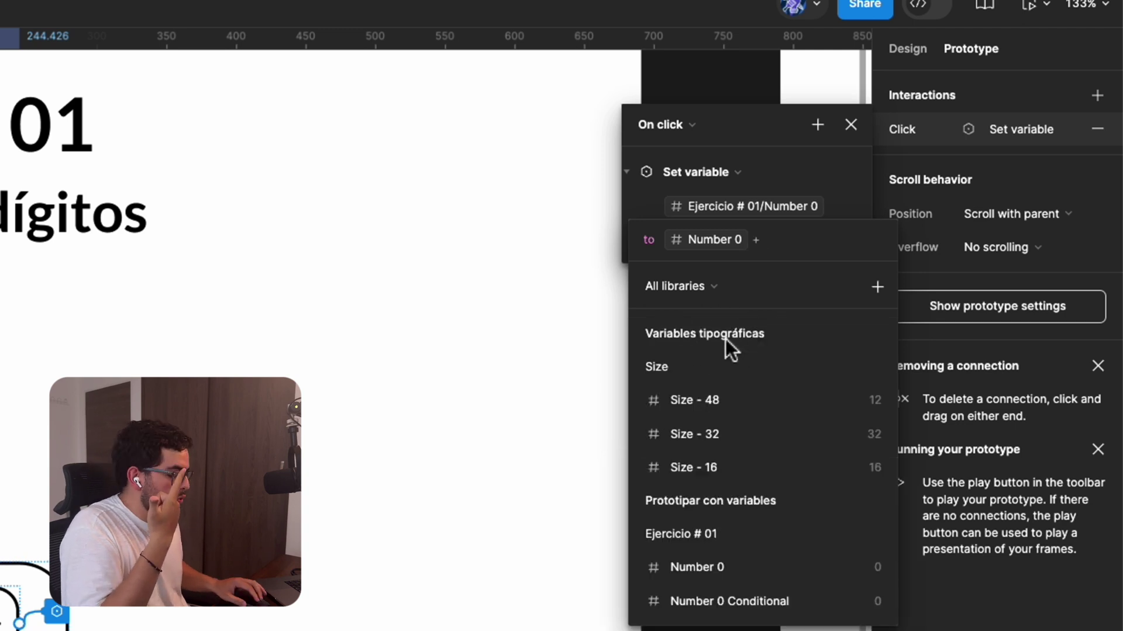
pyautogui.write('1')
pyautogui.press('Return')
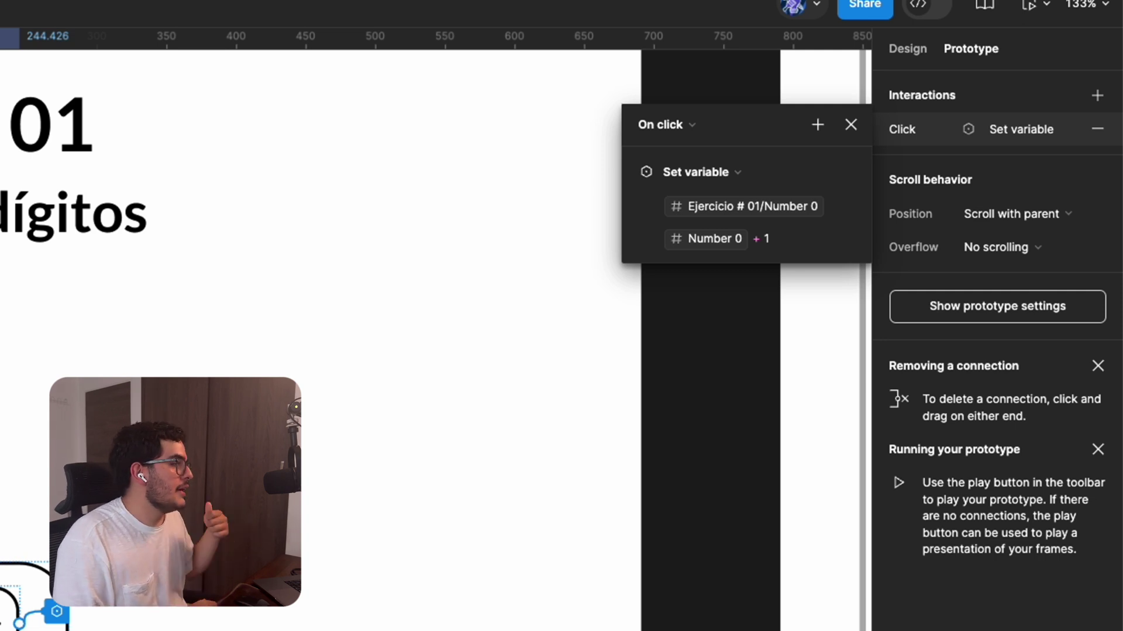
pyautogui.click(431, 480)
# Open the inline preview of the single-counter Ejercicio # 01 frame and move its window fully into view.
pyautogui.scroll(-5, 316, 315)
pyautogui.click(230, 292)
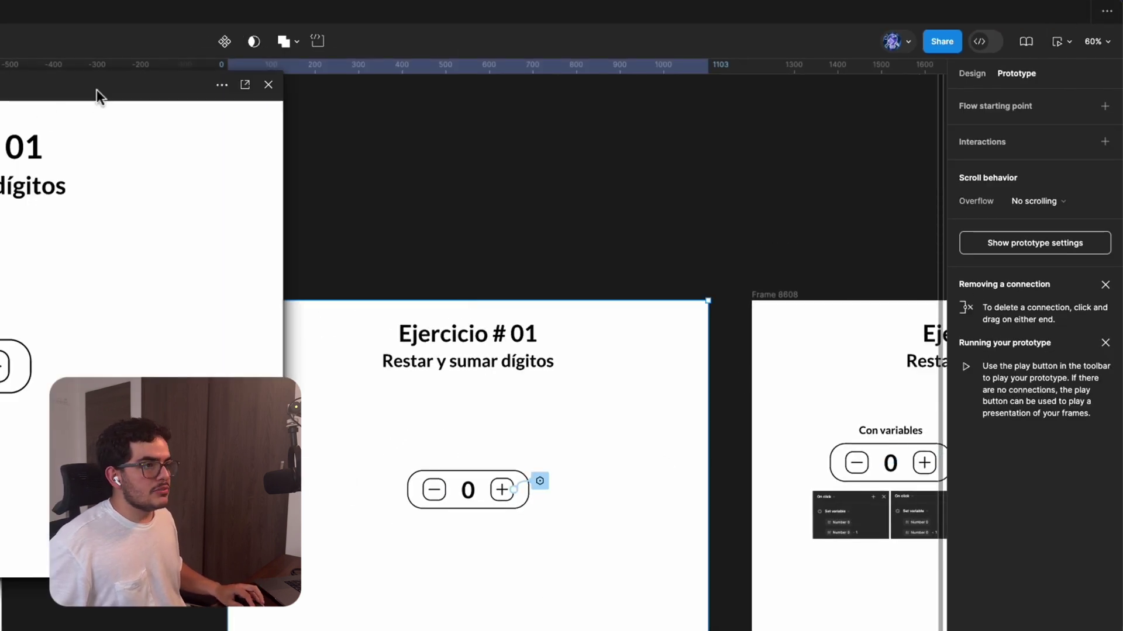
pyautogui.moveTo(96, 89); pyautogui.dragTo(598, 162)
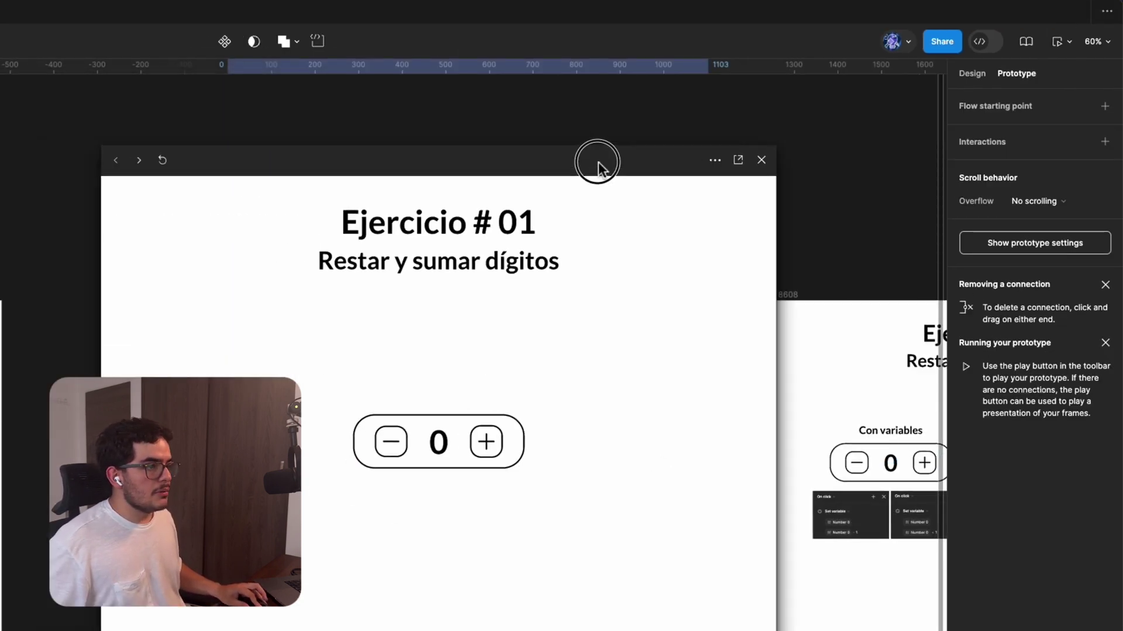
# Test the plus button in the preview by raising the counter to 36, and close the preview.
pyautogui.click(495, 454)
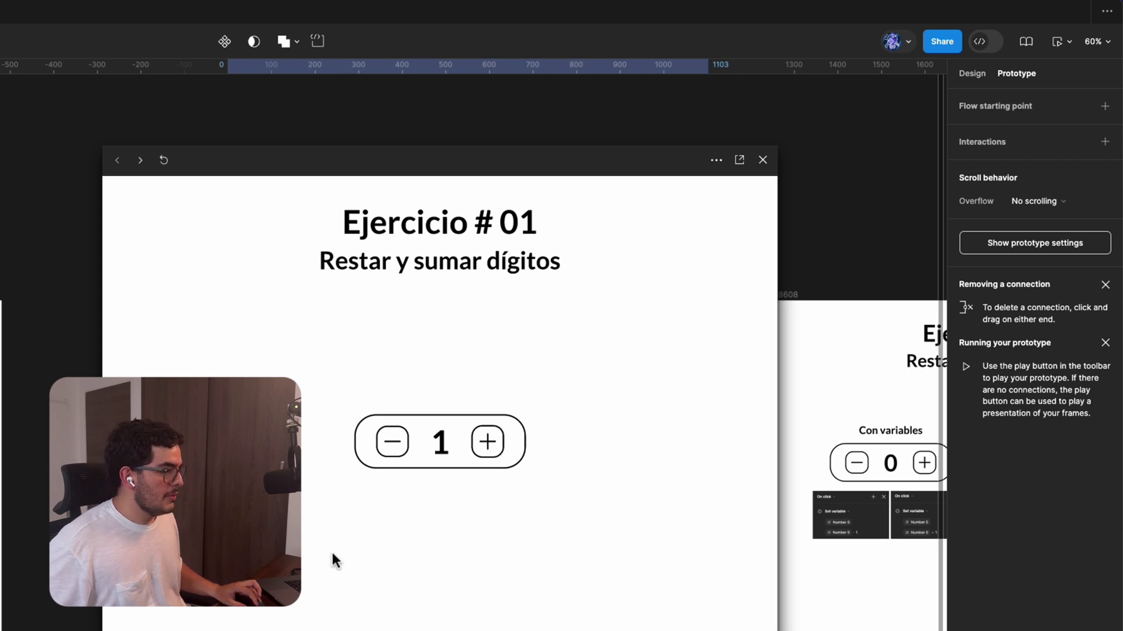
pyautogui.click(497, 456)
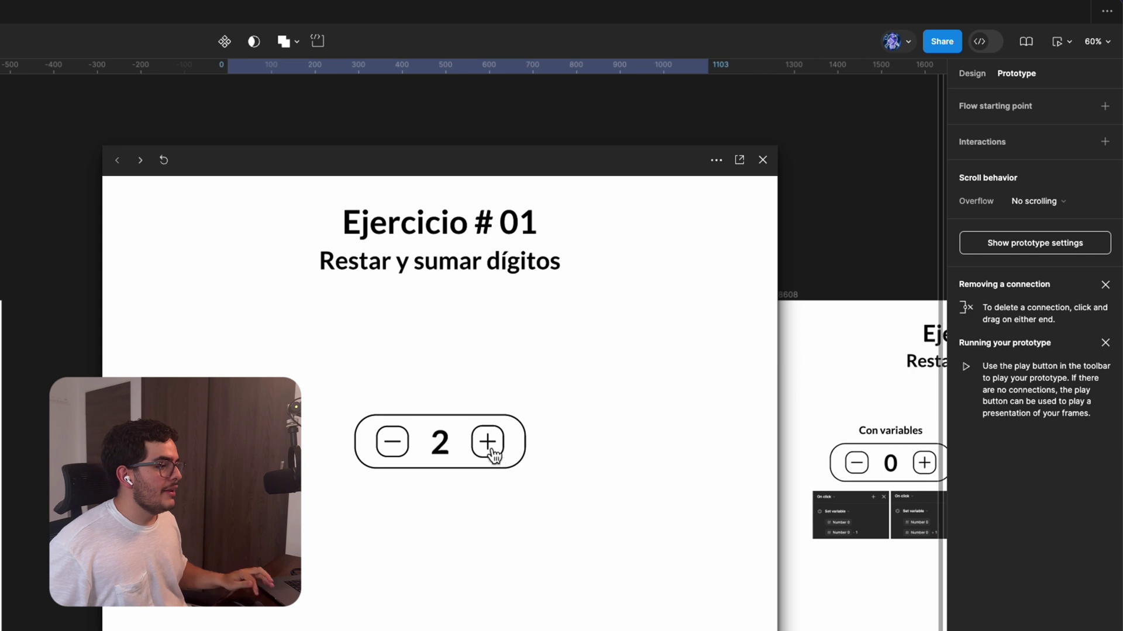
pyautogui.click(497, 456)
pyautogui.click(497, 456)
pyautogui.click(497, 456)
pyautogui.click(497, 456)
pyautogui.click(497, 456)
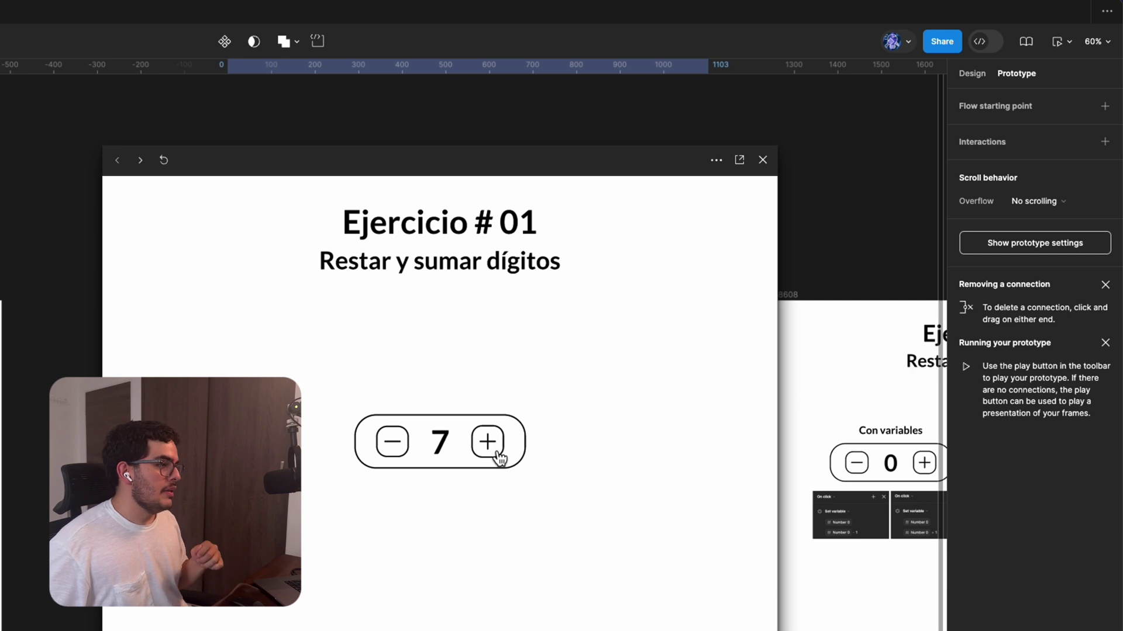
pyautogui.click(498, 458)
pyautogui.click(501, 455)
pyautogui.click(507, 454)
pyautogui.click(509, 453)
pyautogui.click(516, 452)
pyautogui.click(519, 455)
pyautogui.click(519, 455)
pyautogui.click(519, 455)
pyautogui.click(519, 455)
pyautogui.click(519, 455)
pyautogui.click(519, 455)
pyautogui.click(519, 454)
pyautogui.click(519, 455)
pyautogui.click(519, 455)
pyautogui.click(519, 455)
pyautogui.click(520, 455)
pyautogui.click(519, 455)
pyautogui.click(519, 455)
pyautogui.click(519, 455)
pyautogui.click(520, 455)
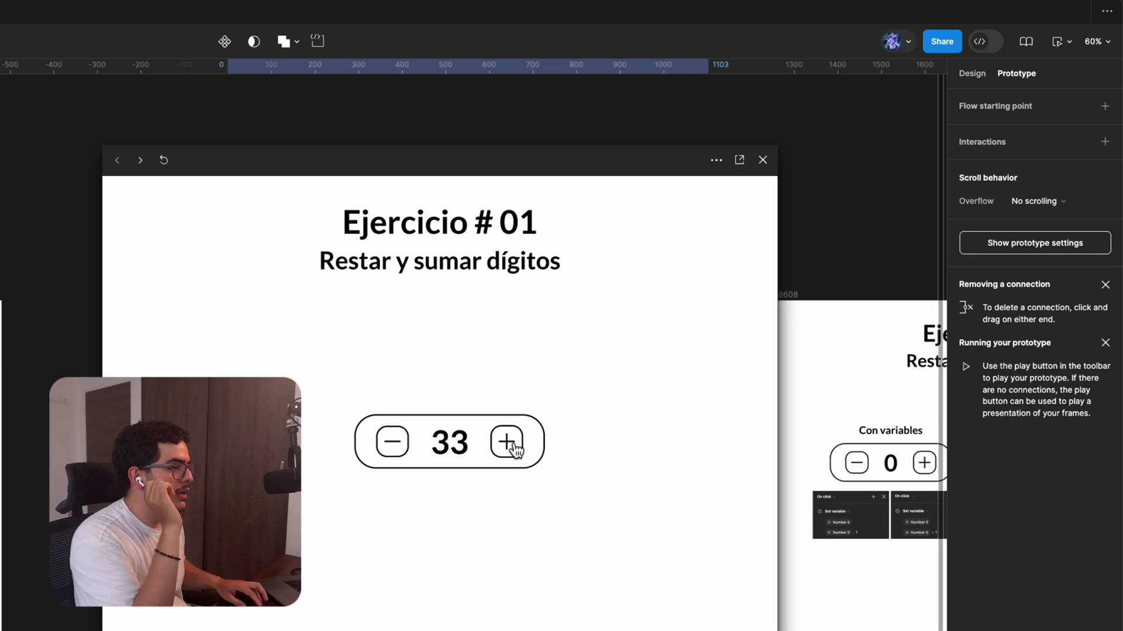
pyautogui.click(519, 455)
pyautogui.click(519, 455)
pyautogui.click(520, 455)
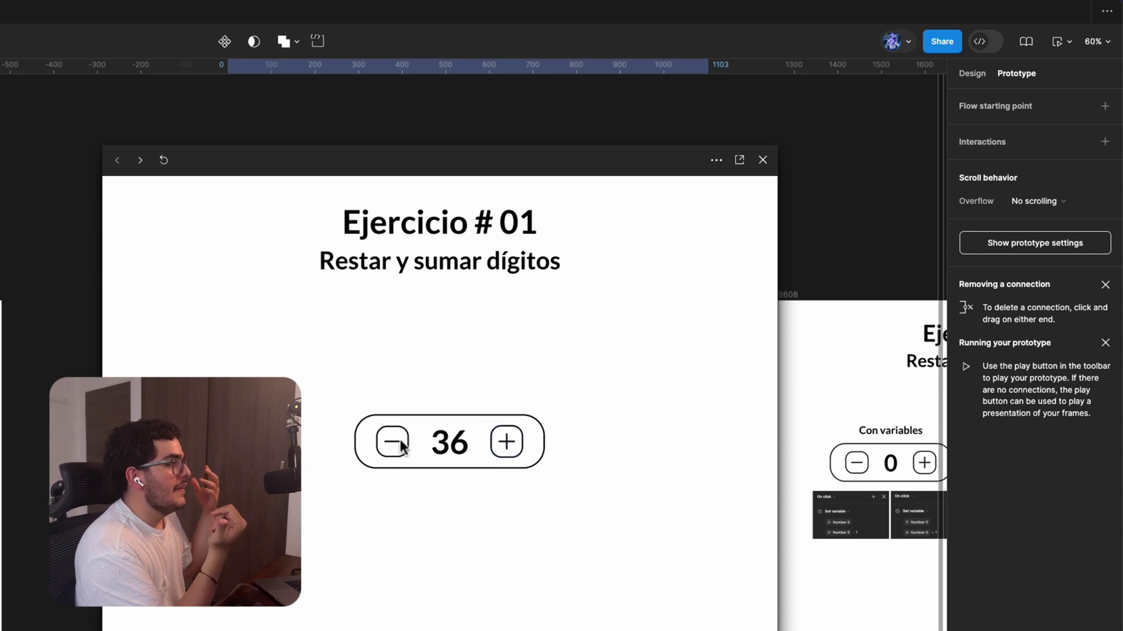
pyautogui.click(759, 158)
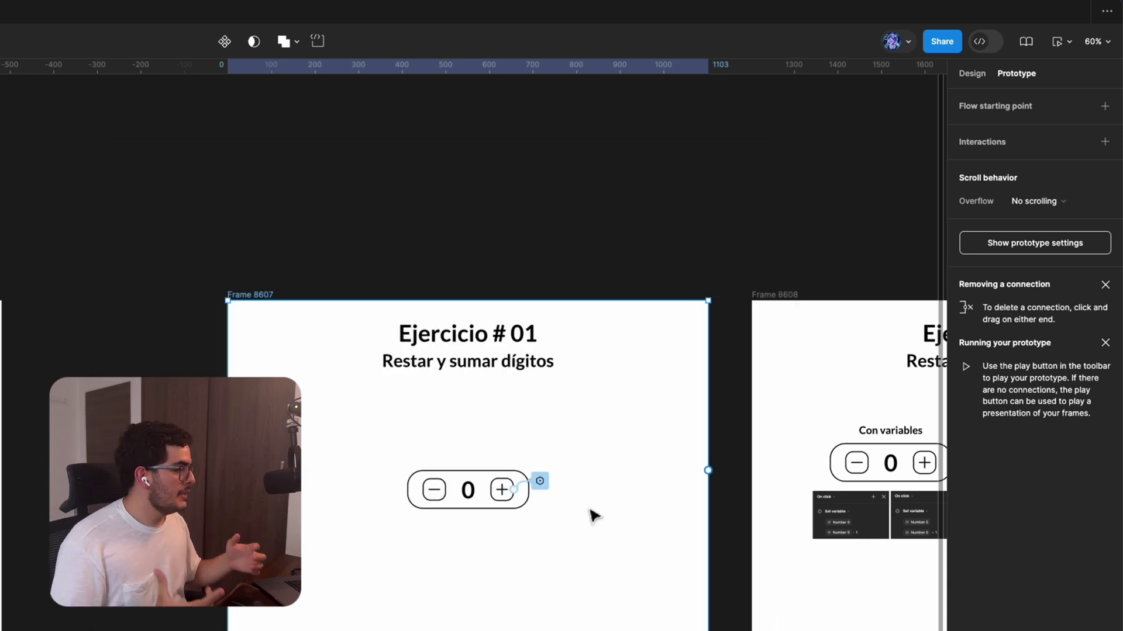
# Add an on-click interaction with the Set variable action to the counter's minus button.
pyautogui.scroll(5, 402, 500)
pyautogui.click(436, 496)
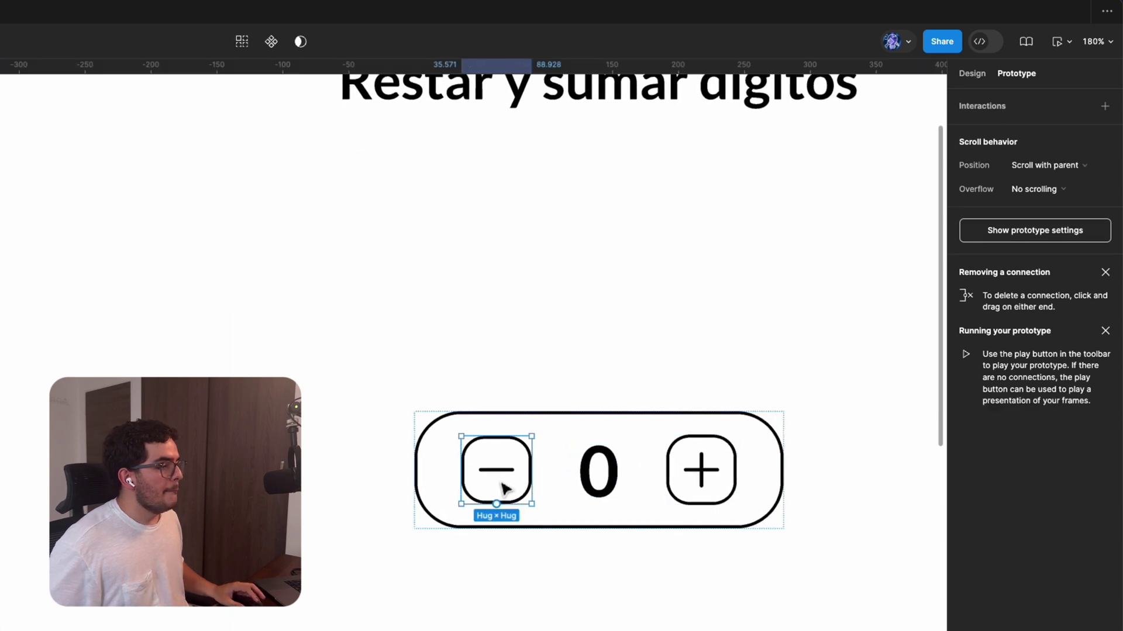
pyautogui.scroll(-4, 502, 488)
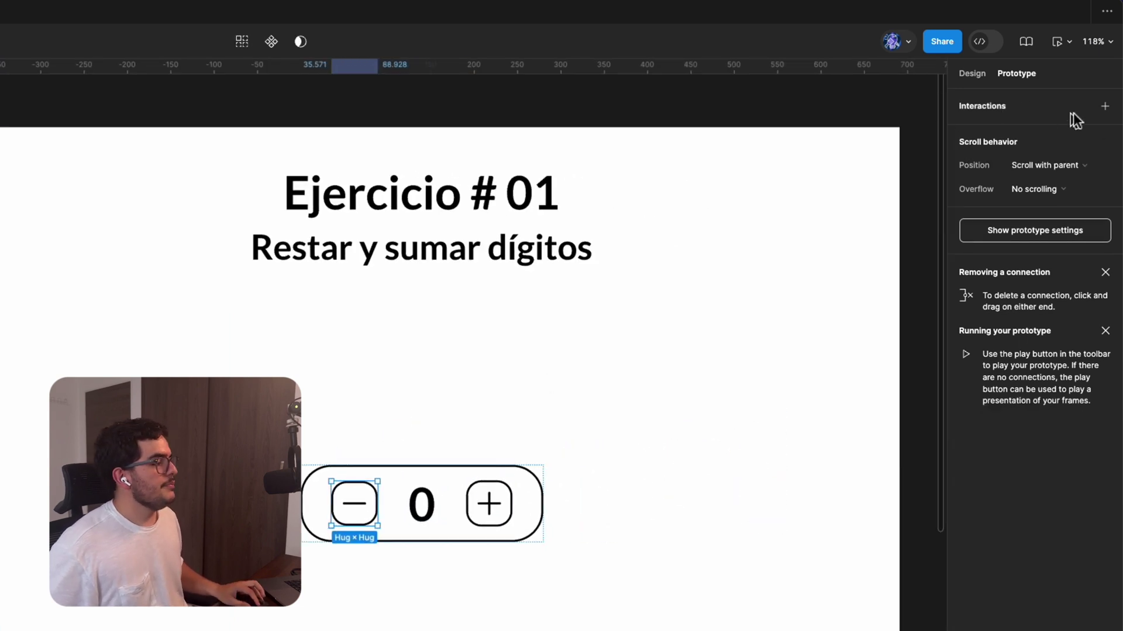
pyautogui.click(1104, 107)
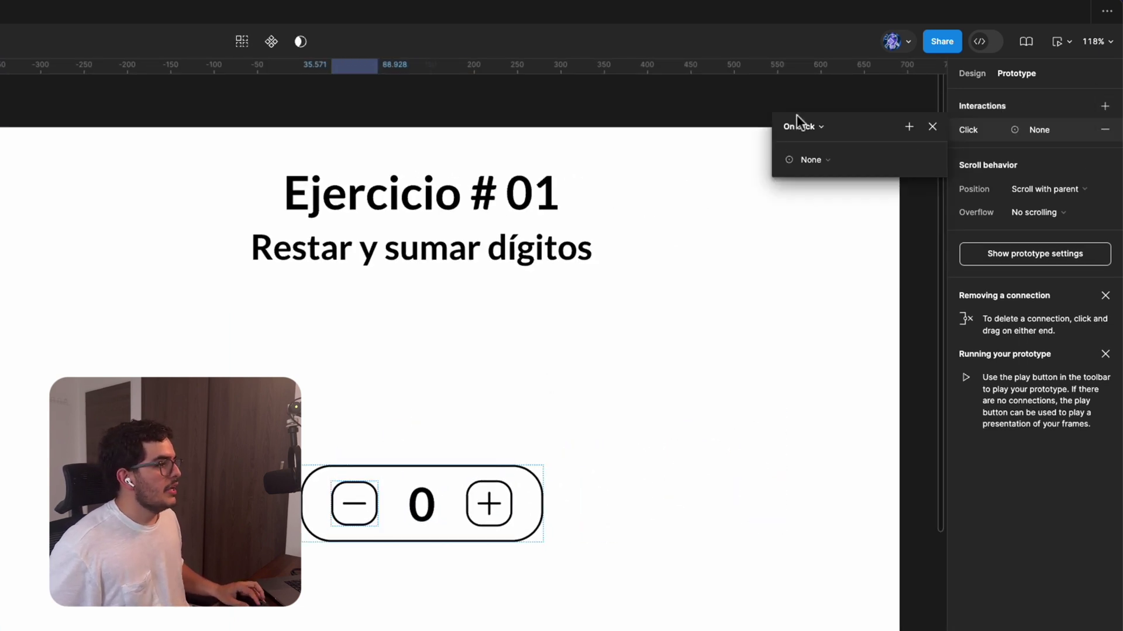
pyautogui.click(803, 157)
pyautogui.click(836, 257)
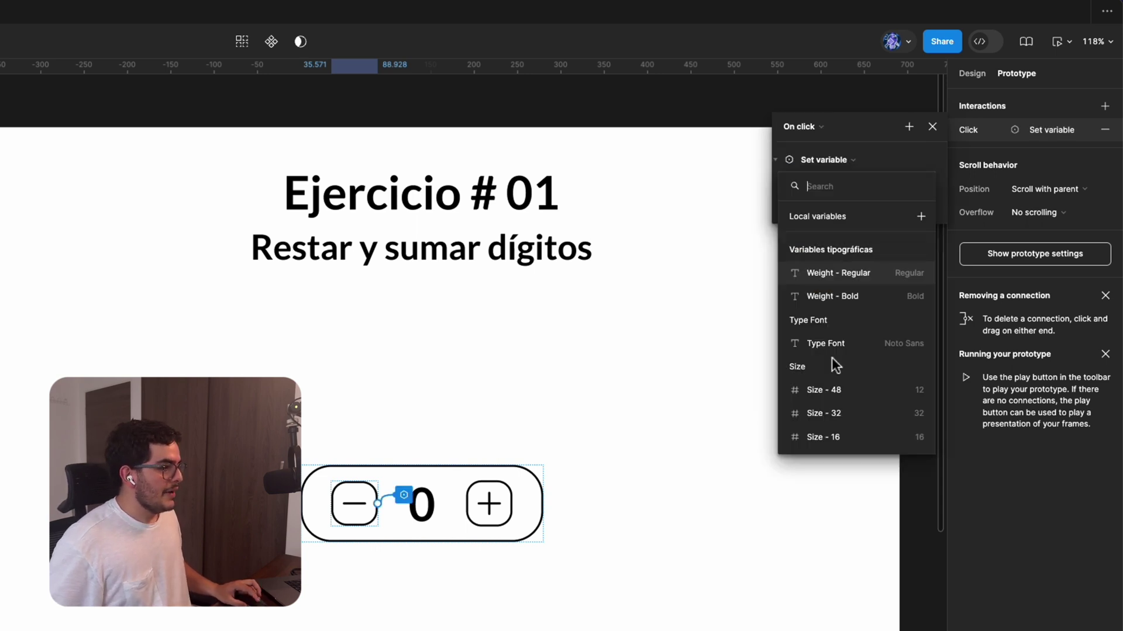
# Make the minus button's action set Ejercicio # 01/Number 0 to the expression Number 0 - 1.
pyautogui.scroll(-5, 881, 396)
pyautogui.scroll(3, 852, 320)
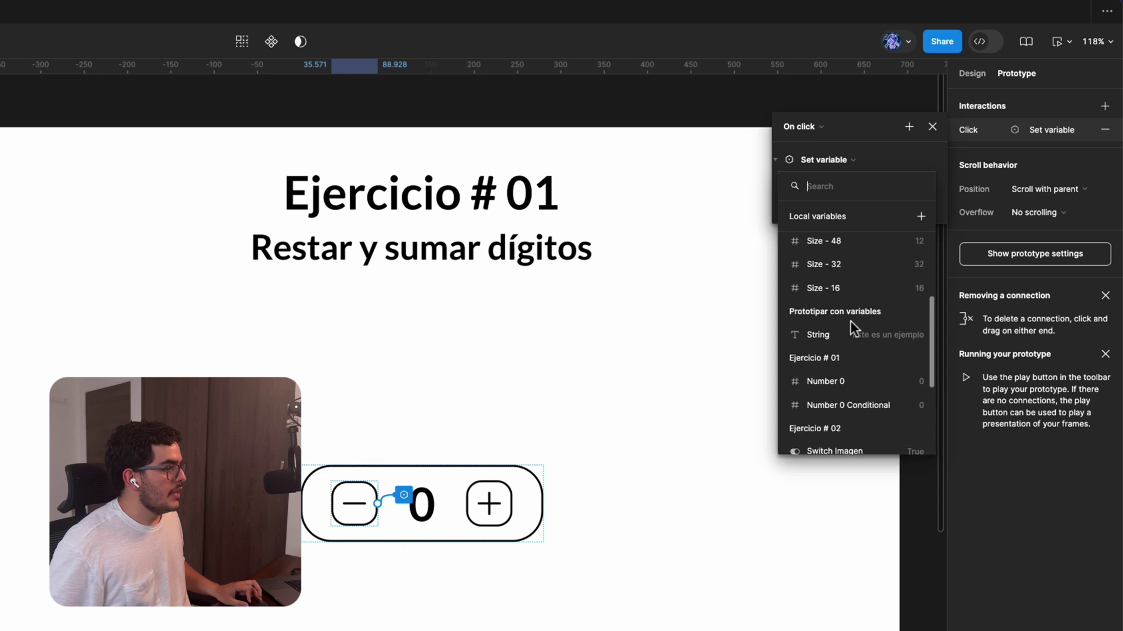
pyautogui.click(849, 381)
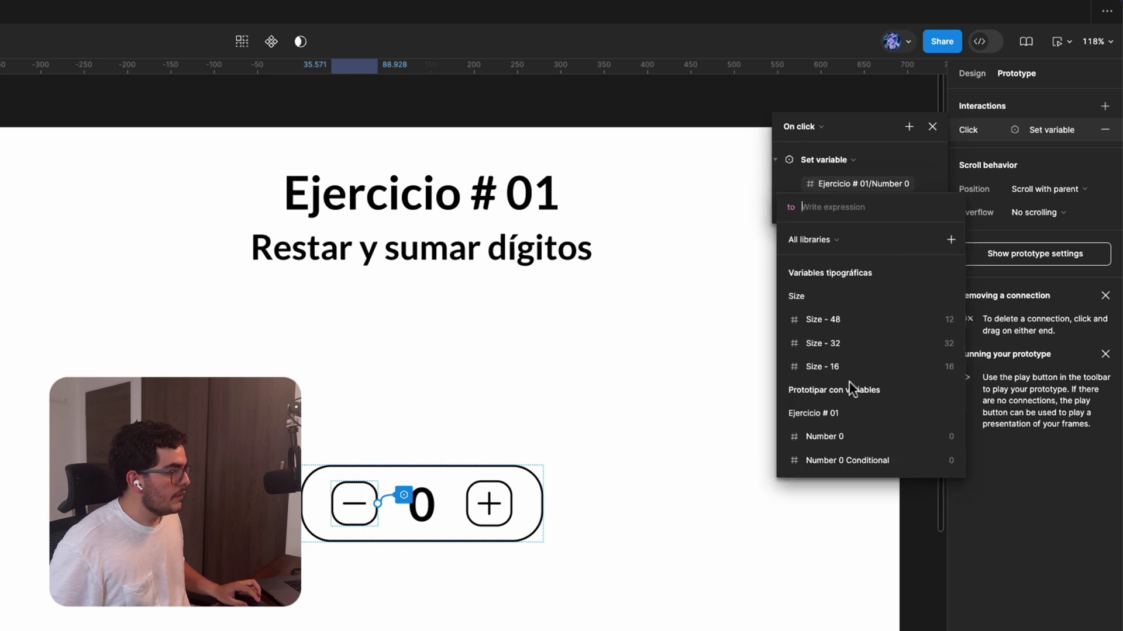
pyautogui.click(840, 443)
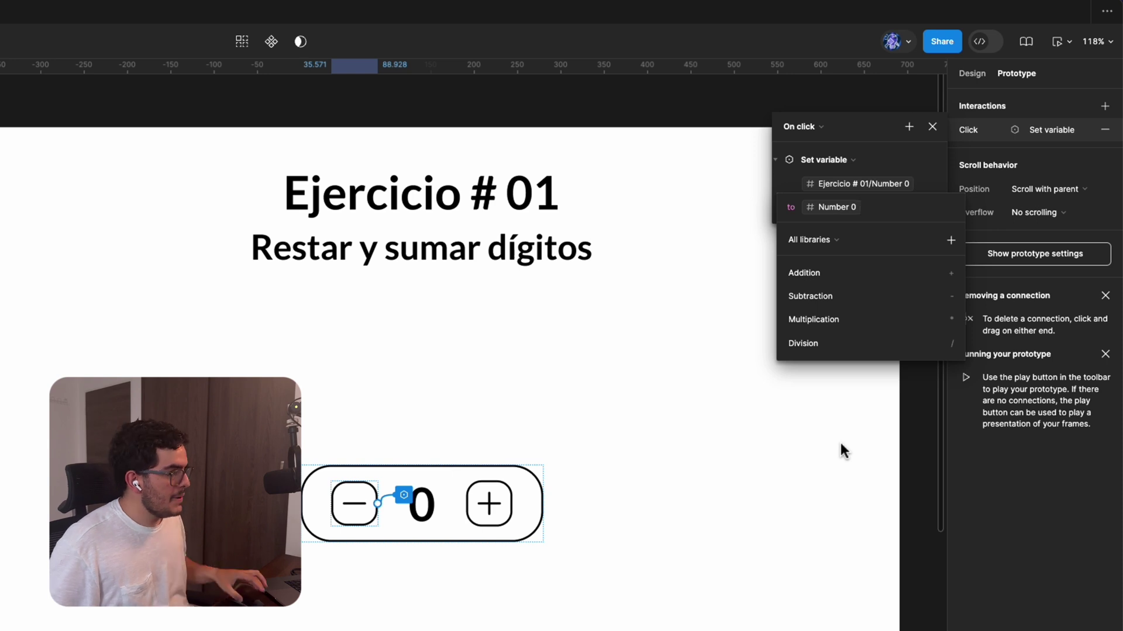
pyautogui.click(852, 299)
pyautogui.write('1')
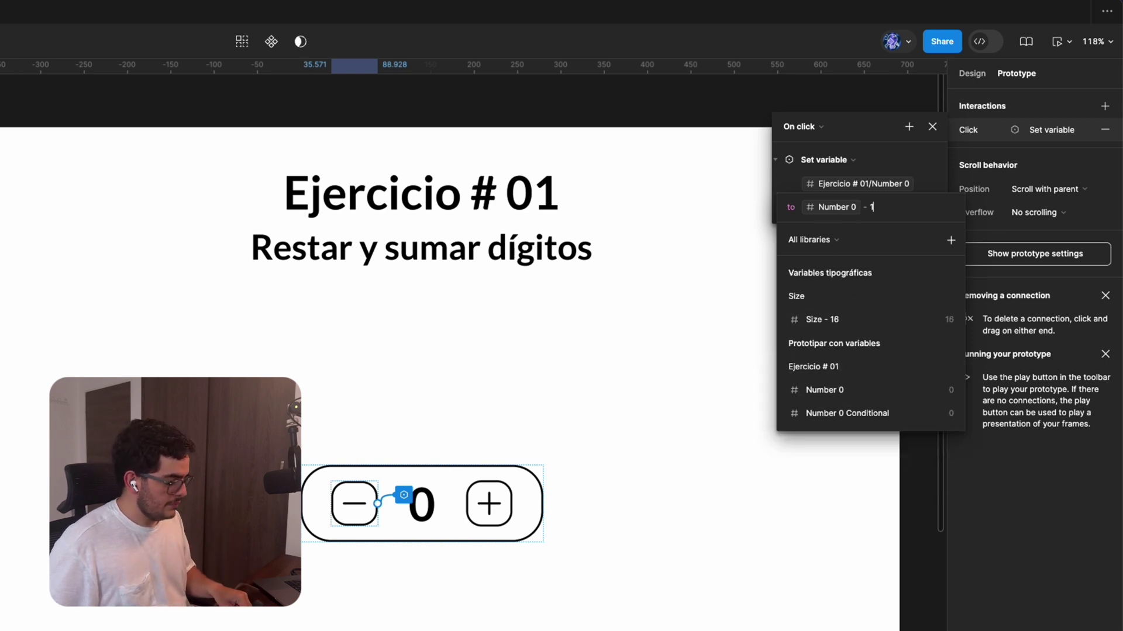
pyautogui.press('Return')
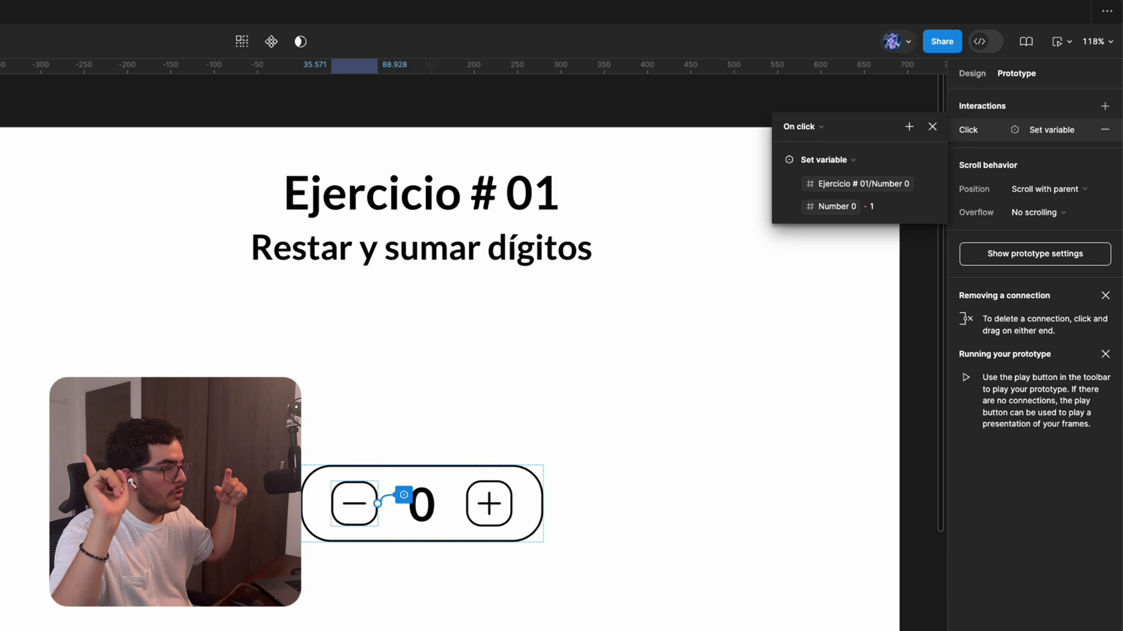
pyautogui.click(864, 313)
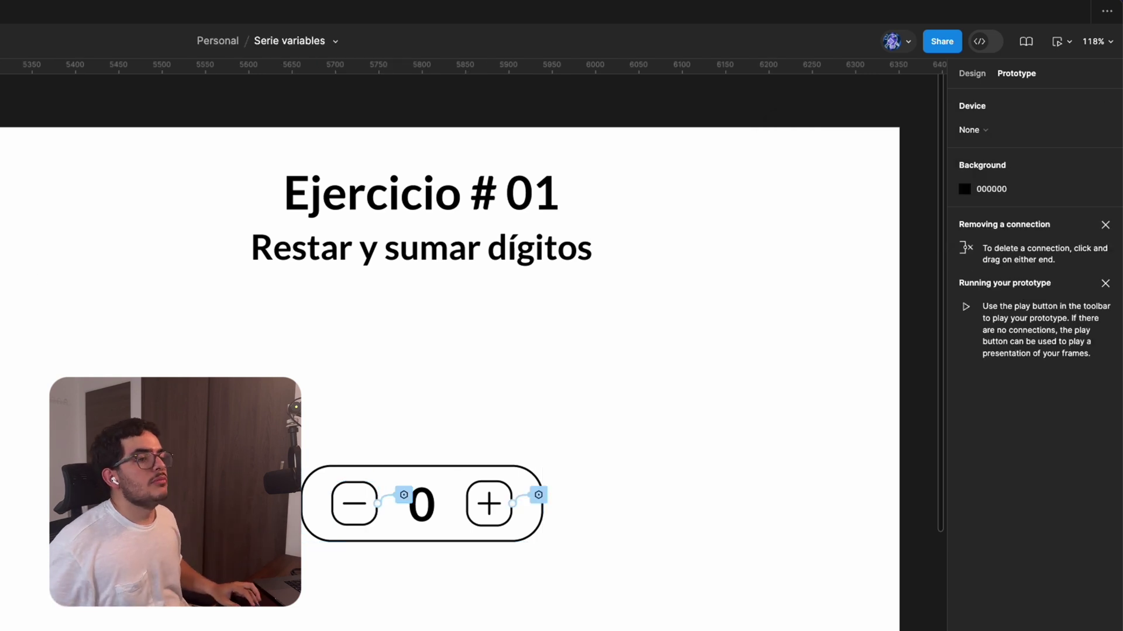
# Reopen the preview of the Ejercicio # 01 frame, reposition its window and enlarge it.
pyautogui.hotkey('shift', 'space')
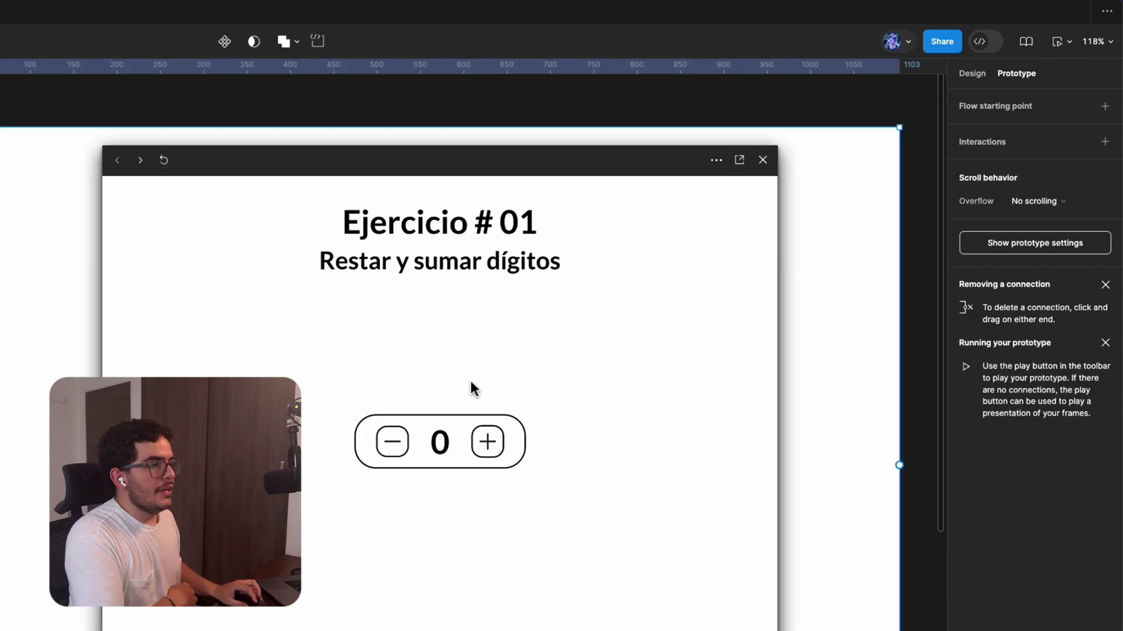
pyautogui.moveTo(519, 170); pyautogui.dragTo(379, 154)
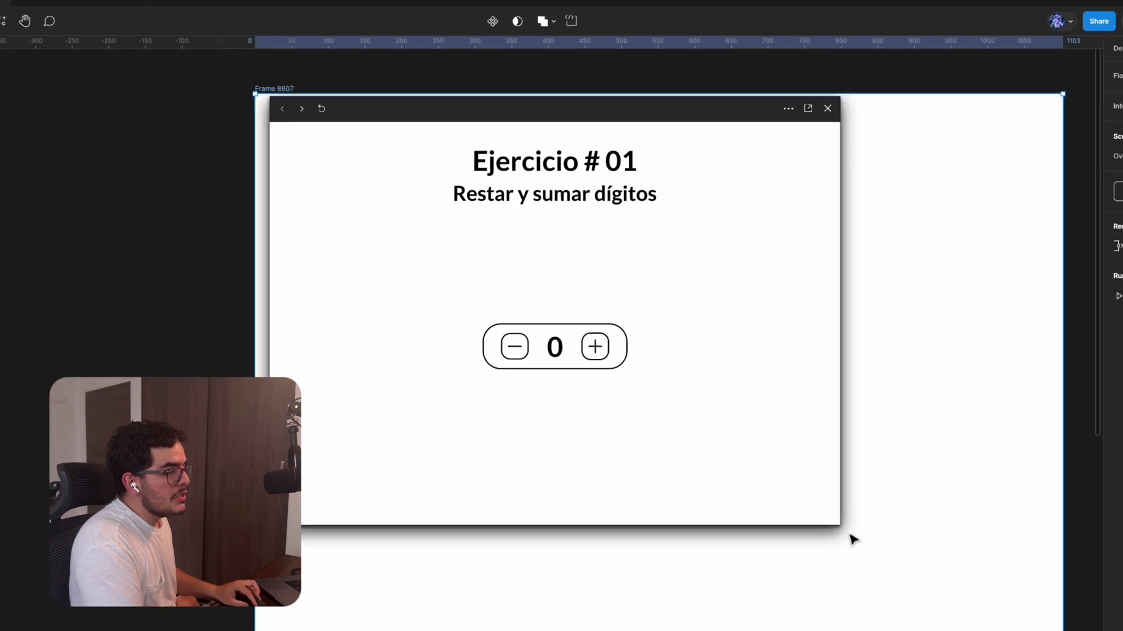
pyautogui.moveTo(851, 536); pyautogui.dragTo(983, 629)
# Test both counter buttons in the preview by alternately adding and subtracting, ending with the counter at 10.
pyautogui.doubleClick(686, 434)
pyautogui.click(686, 435)
pyautogui.tripleClick(686, 435)
pyautogui.click(686, 435)
pyautogui.doubleClick(589, 430)
pyautogui.tripleClick(591, 431)
pyautogui.doubleClick(684, 436)
pyautogui.tripleClick(684, 436)
pyautogui.doubleClick(579, 434)
pyautogui.doubleClick(578, 433)
pyautogui.click(683, 443)
pyautogui.tripleClick(685, 442)
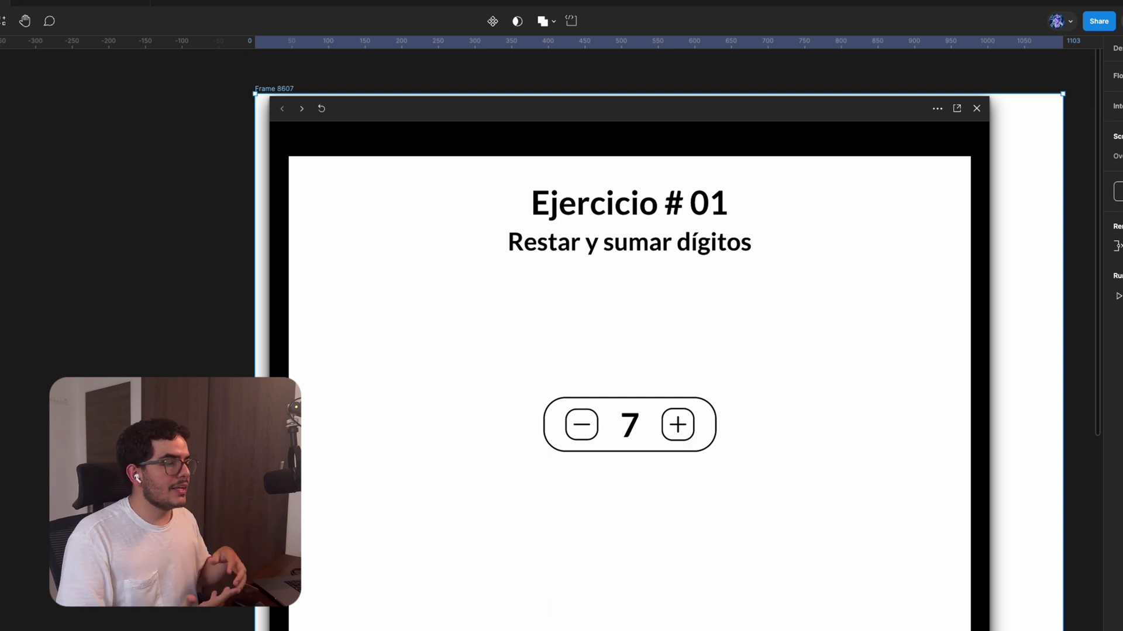
pyautogui.click(689, 443)
pyautogui.click(689, 443)
pyautogui.click(689, 442)
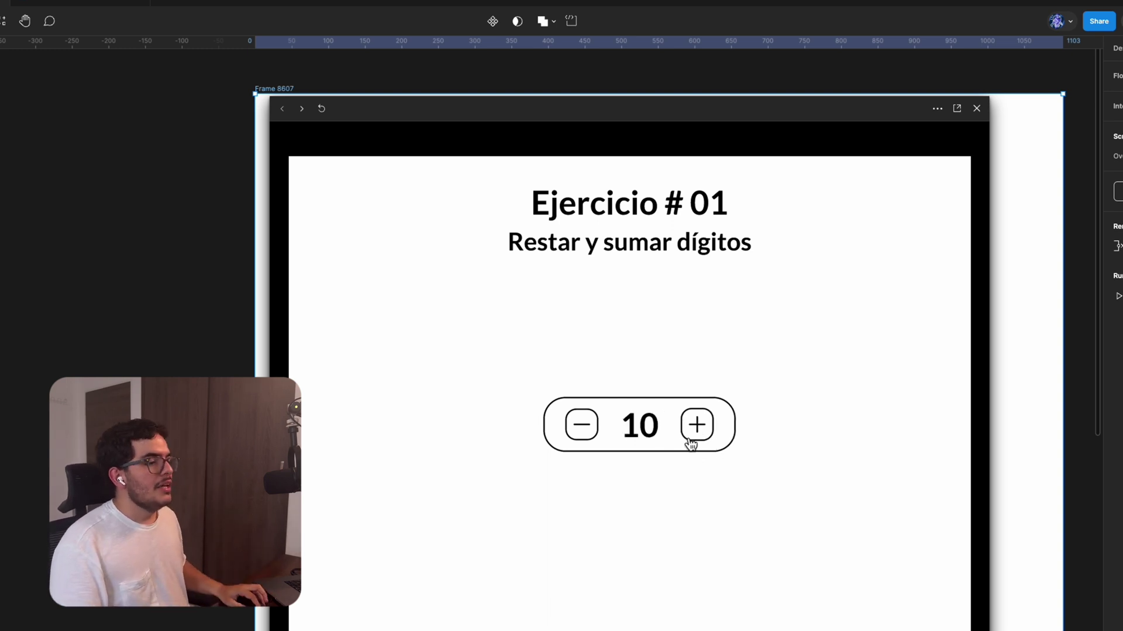
pyautogui.click(584, 433)
pyautogui.click(585, 432)
pyautogui.click(585, 436)
pyautogui.click(585, 435)
pyautogui.click(586, 435)
pyautogui.click(672, 425)
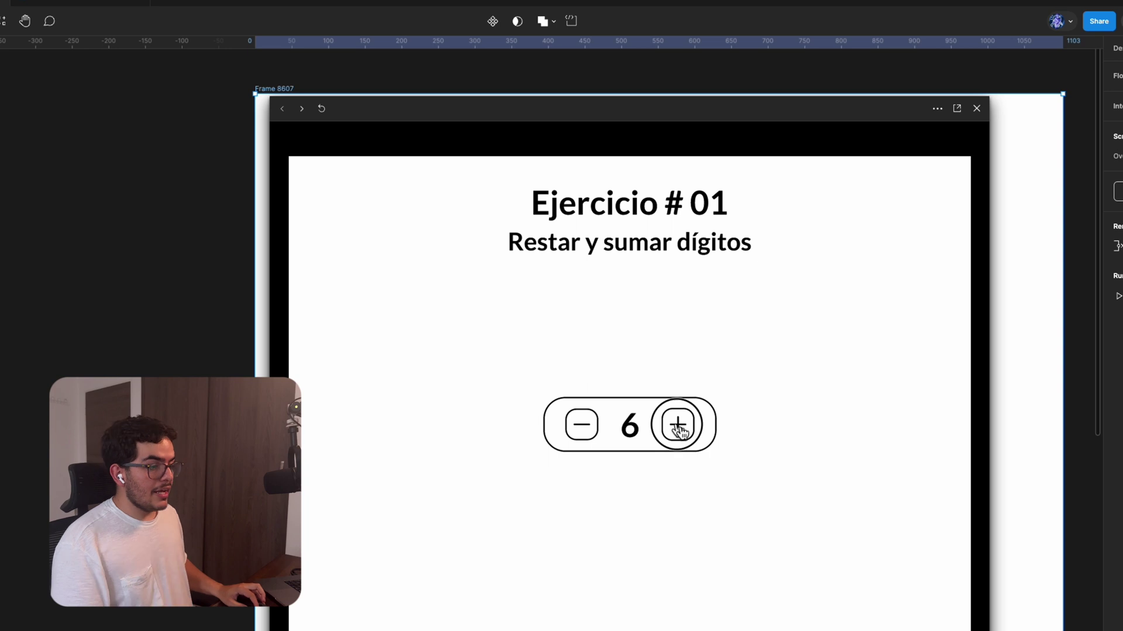
pyautogui.click(675, 424)
pyautogui.click(675, 424)
pyautogui.click(676, 424)
pyautogui.click(675, 424)
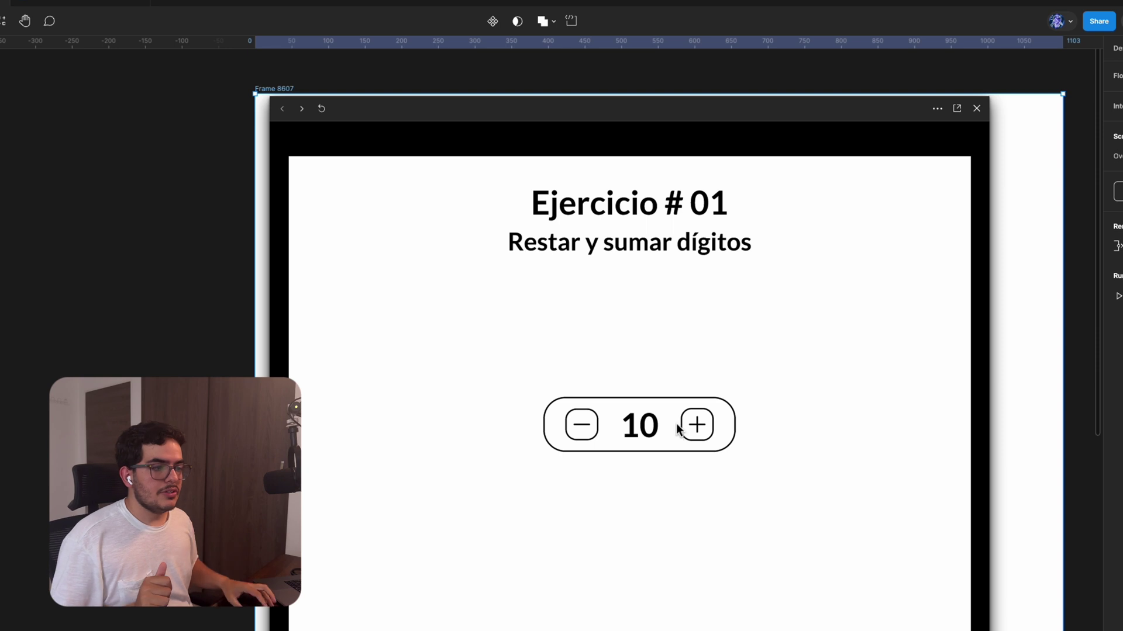
pyautogui.click(583, 426)
pyautogui.click(584, 426)
pyautogui.click(583, 426)
pyautogui.click(584, 426)
pyautogui.click(695, 427)
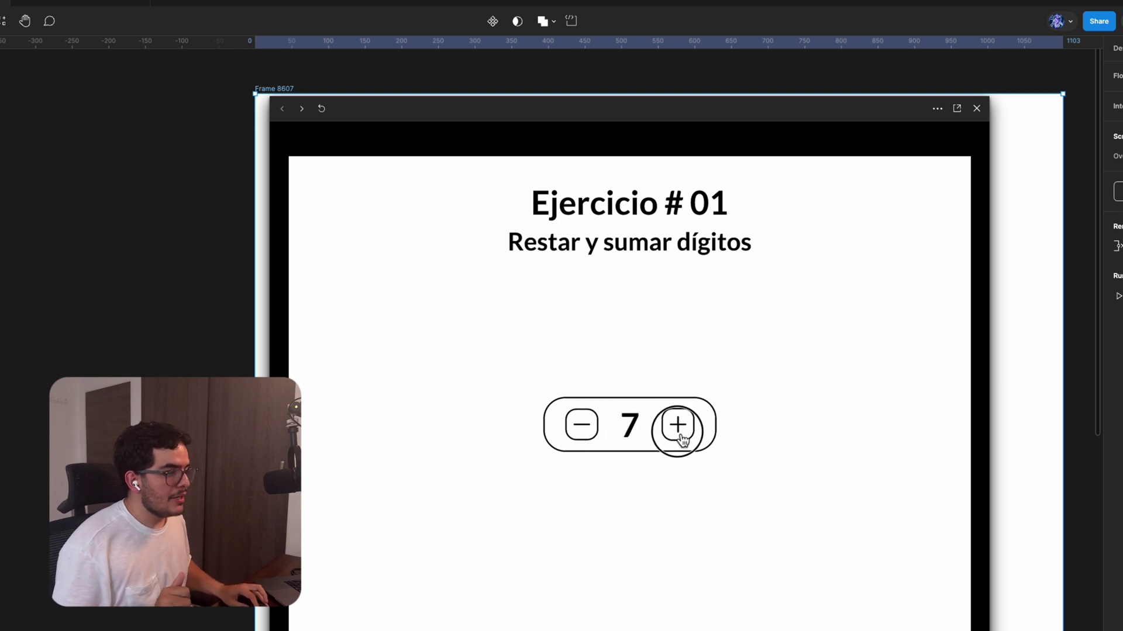
pyautogui.click(695, 427)
pyautogui.click(695, 427)
pyautogui.click(678, 438)
pyautogui.click(579, 428)
pyautogui.click(696, 426)
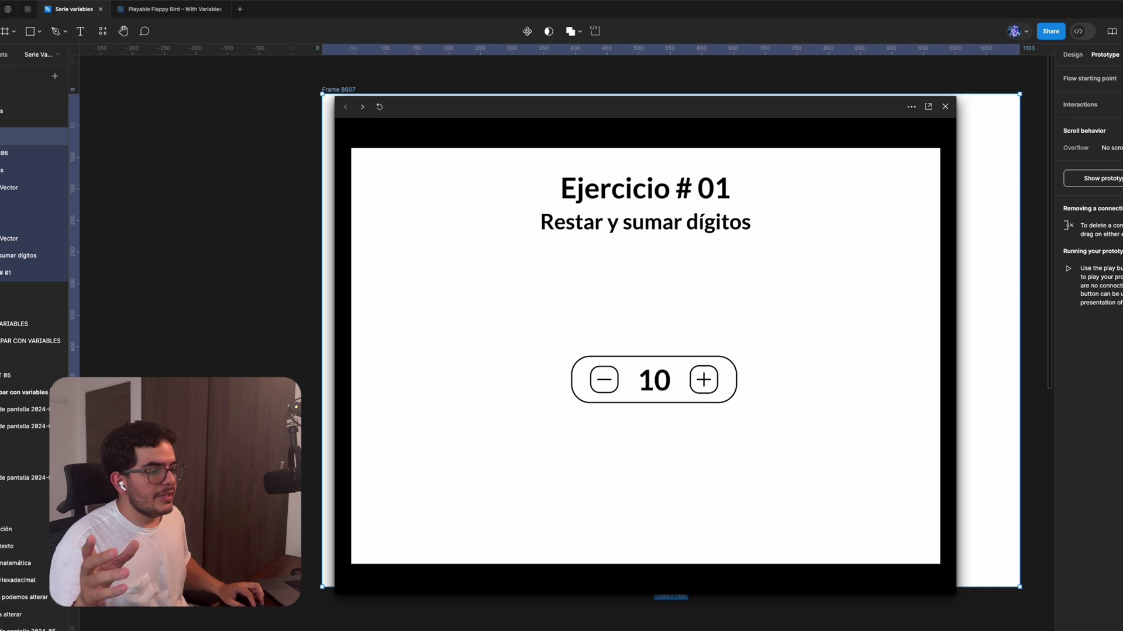
pyautogui.click(613, 391)
pyautogui.click(694, 393)
# Lower the previewed counter from 10 past zero to -7 with the minus button, and close the preview.
pyautogui.click(613, 392)
pyautogui.click(614, 391)
pyautogui.click(614, 392)
pyautogui.click(613, 392)
pyautogui.click(614, 392)
pyautogui.click(614, 391)
pyautogui.click(614, 392)
pyautogui.click(614, 392)
pyautogui.click(614, 392)
pyautogui.click(614, 391)
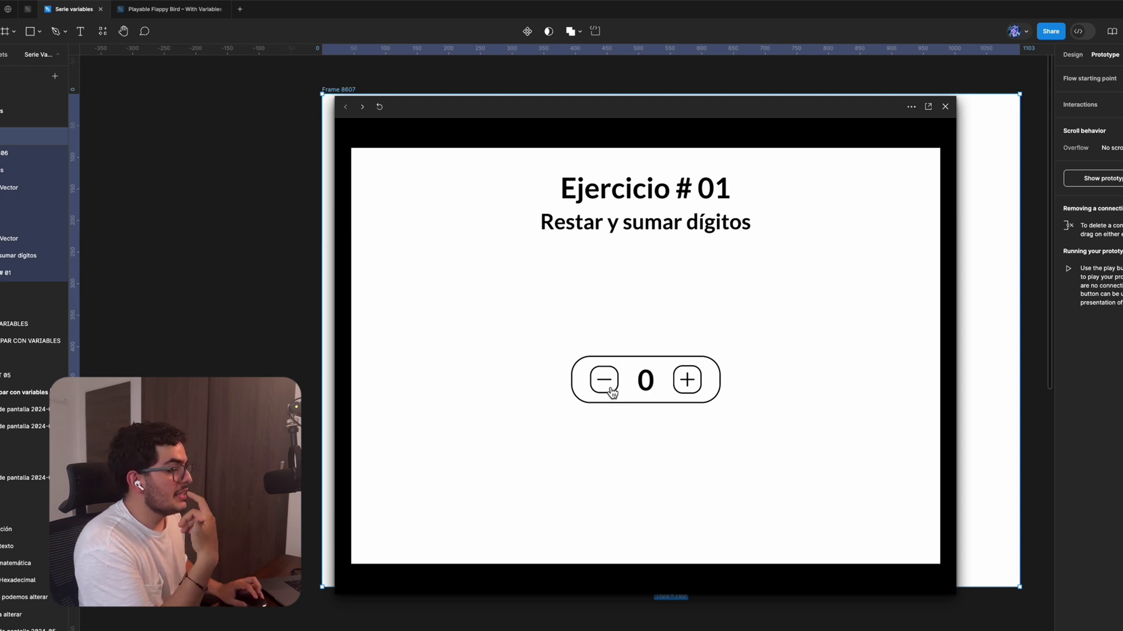
pyautogui.click(614, 392)
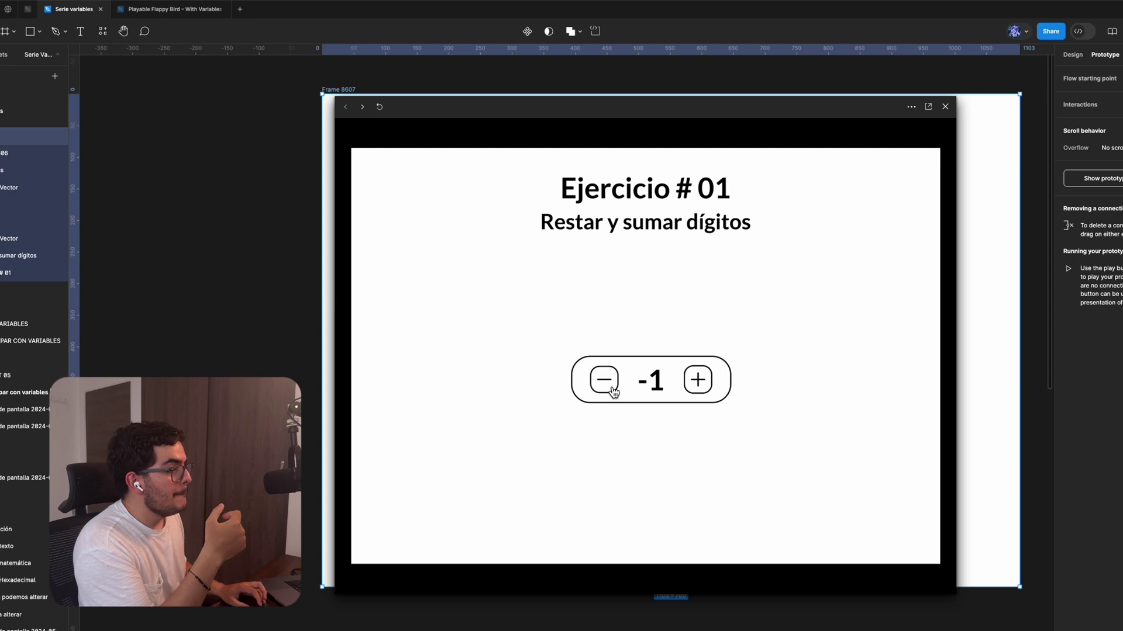
pyautogui.click(614, 392)
pyautogui.click(614, 392)
pyautogui.click(614, 392)
pyautogui.click(614, 392)
pyautogui.click(614, 391)
pyautogui.click(614, 392)
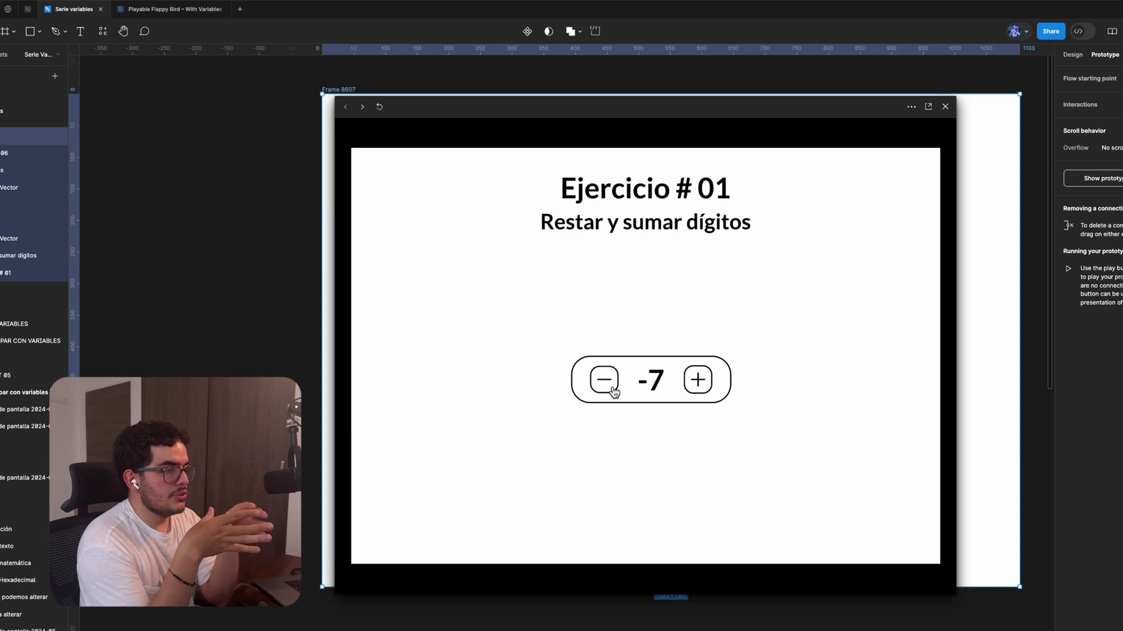
pyautogui.click(945, 106)
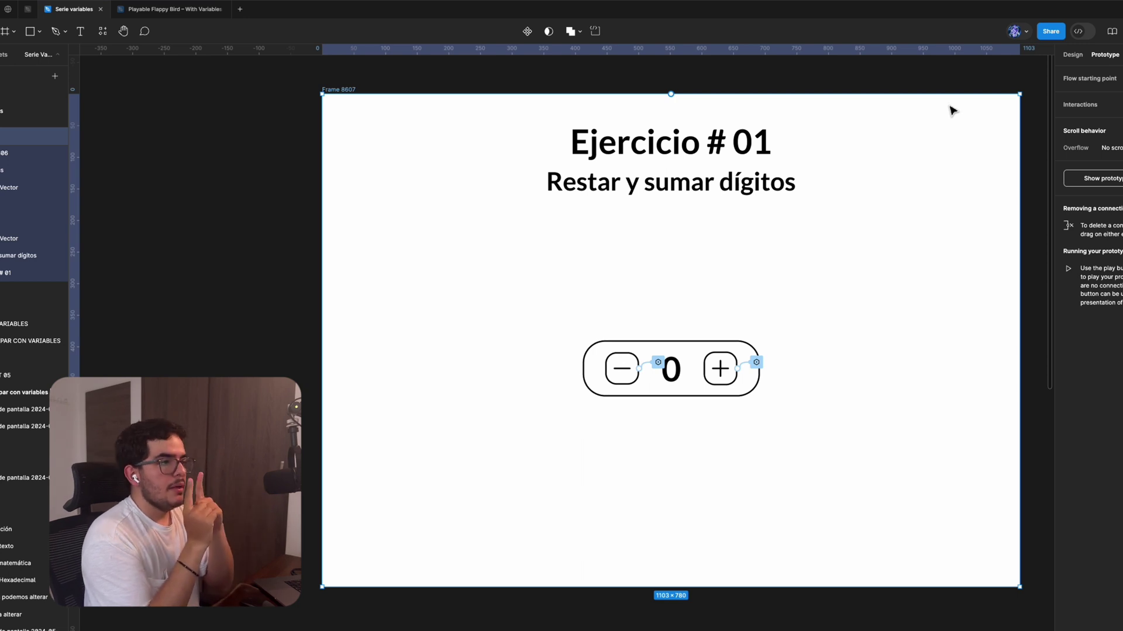
# Preview Frame 8608, the Ejercicio # 01 comparison frame, and raise the Con variables counter with its plus button.
pyautogui.press('n')
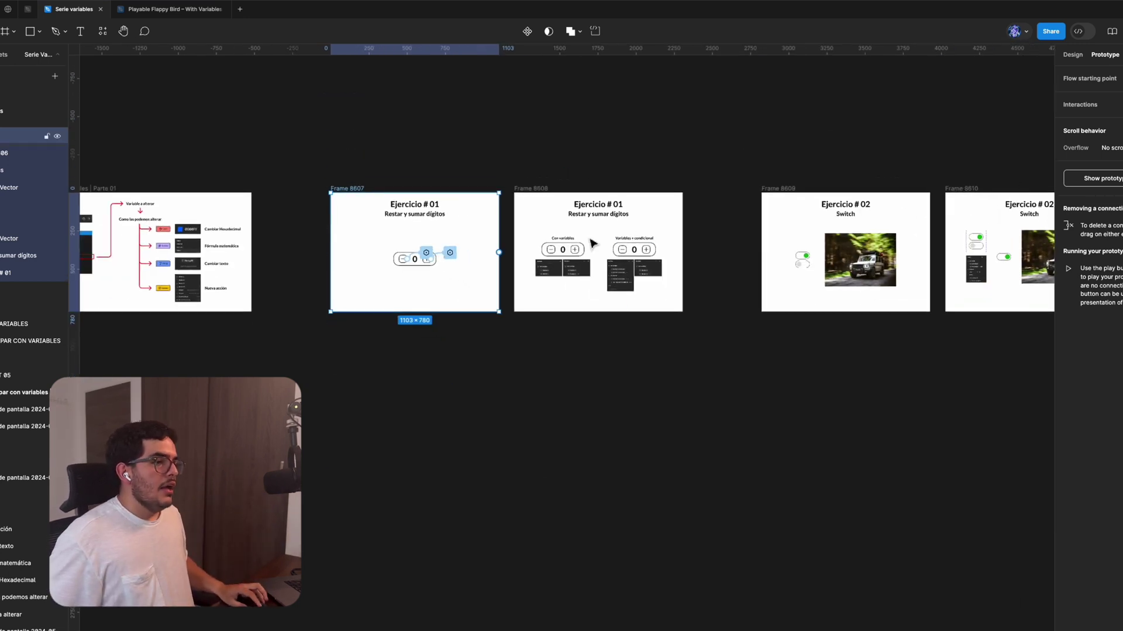
pyautogui.click(329, 113)
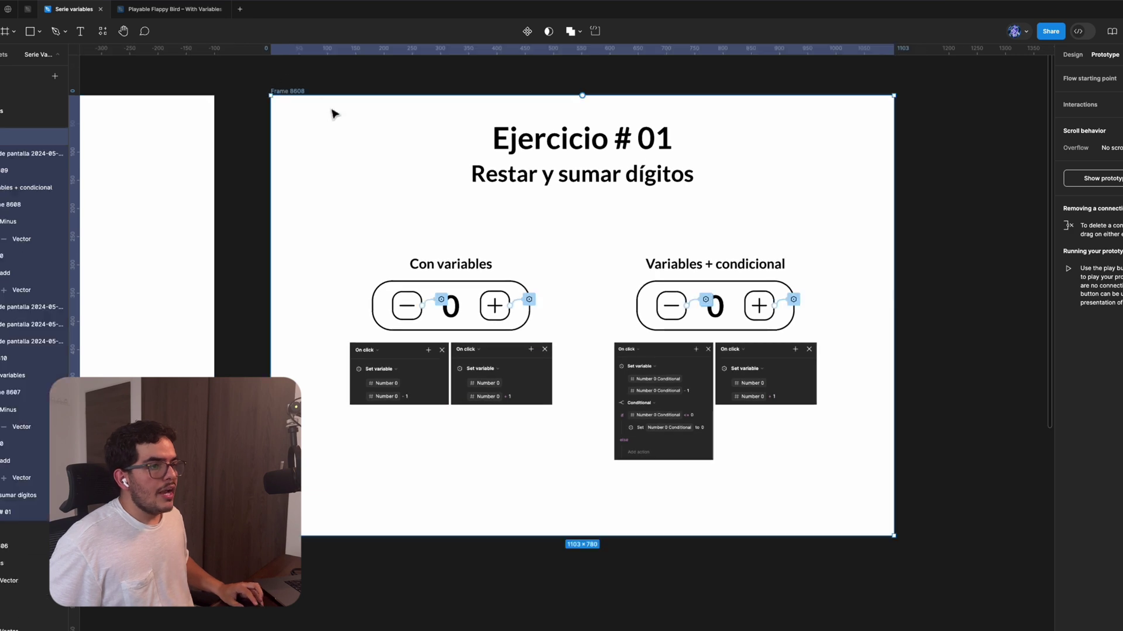
pyautogui.hotkey('shift', 'space')
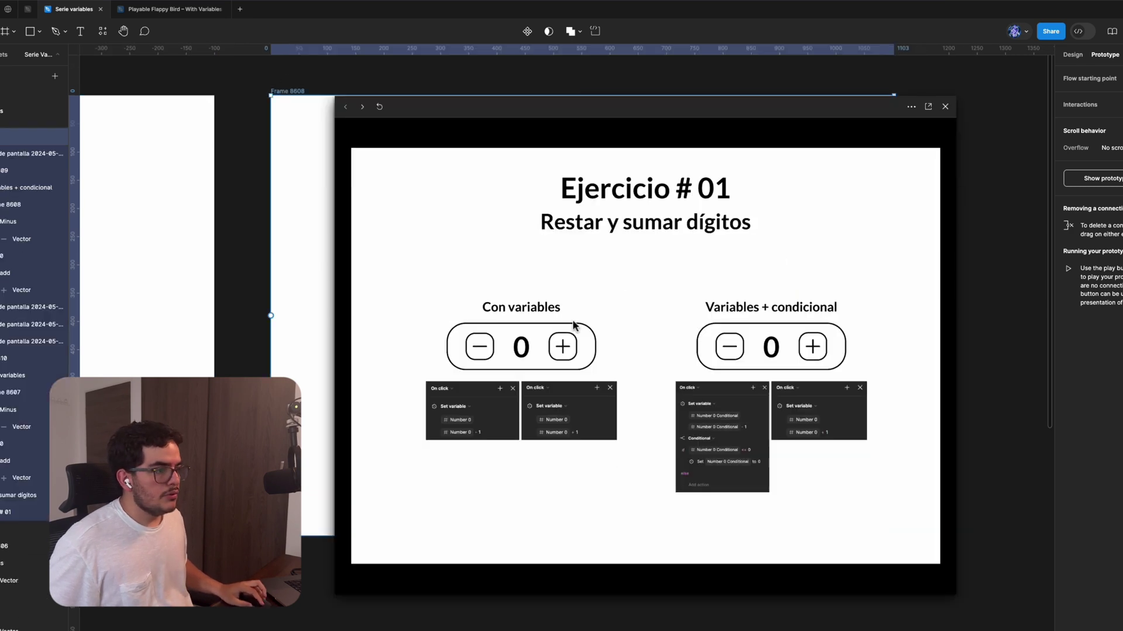
pyautogui.click(562, 346)
pyautogui.click(562, 347)
pyautogui.click(562, 347)
pyautogui.click(562, 346)
# Lower the previewed Con variables counter past zero to -9 with the minus button and close the preview.
pyautogui.click(479, 347)
pyautogui.click(479, 346)
pyautogui.click(480, 347)
pyautogui.doubleClick(480, 347)
pyautogui.click(480, 351)
pyautogui.click(480, 351)
pyautogui.click(481, 350)
pyautogui.click(481, 351)
pyautogui.click(483, 356)
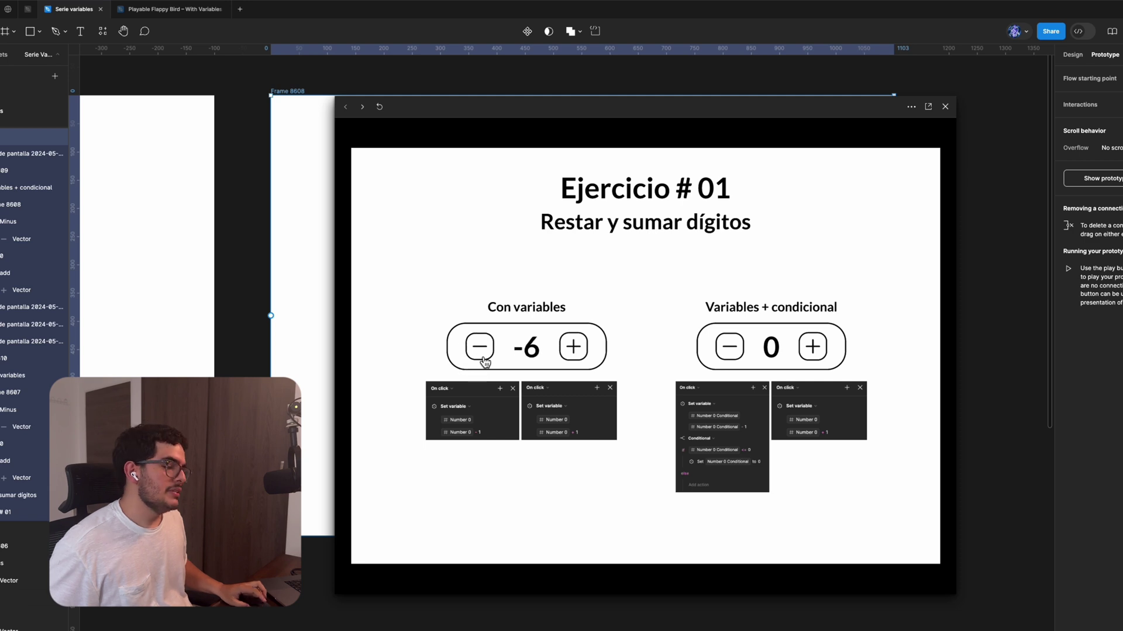
pyautogui.click(483, 357)
pyautogui.click(483, 358)
pyautogui.click(483, 358)
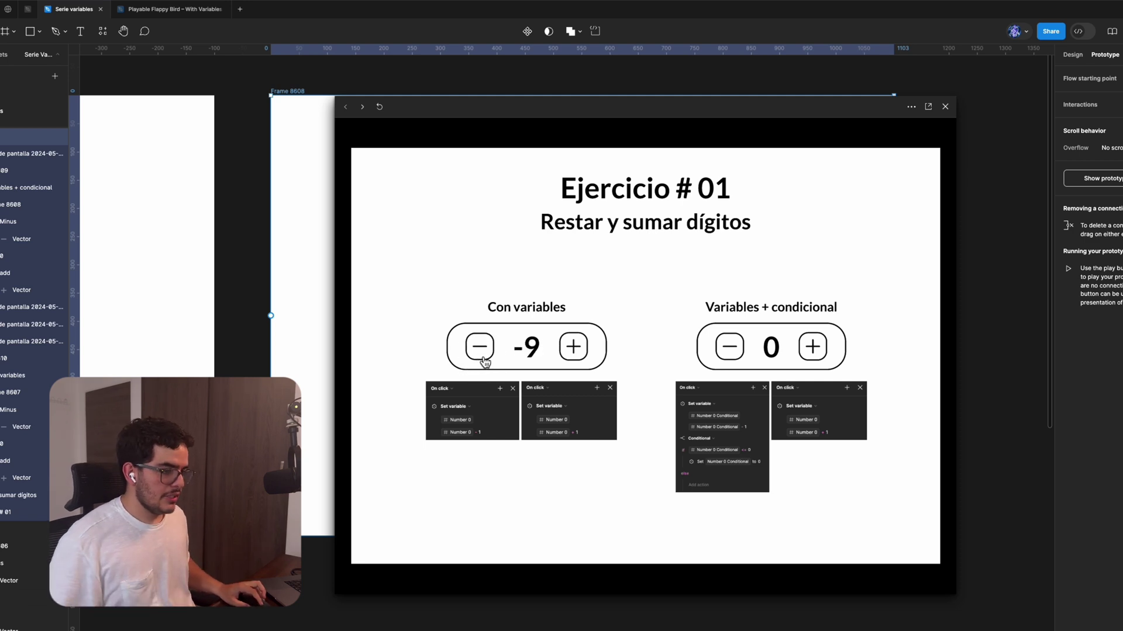
pyautogui.click(942, 108)
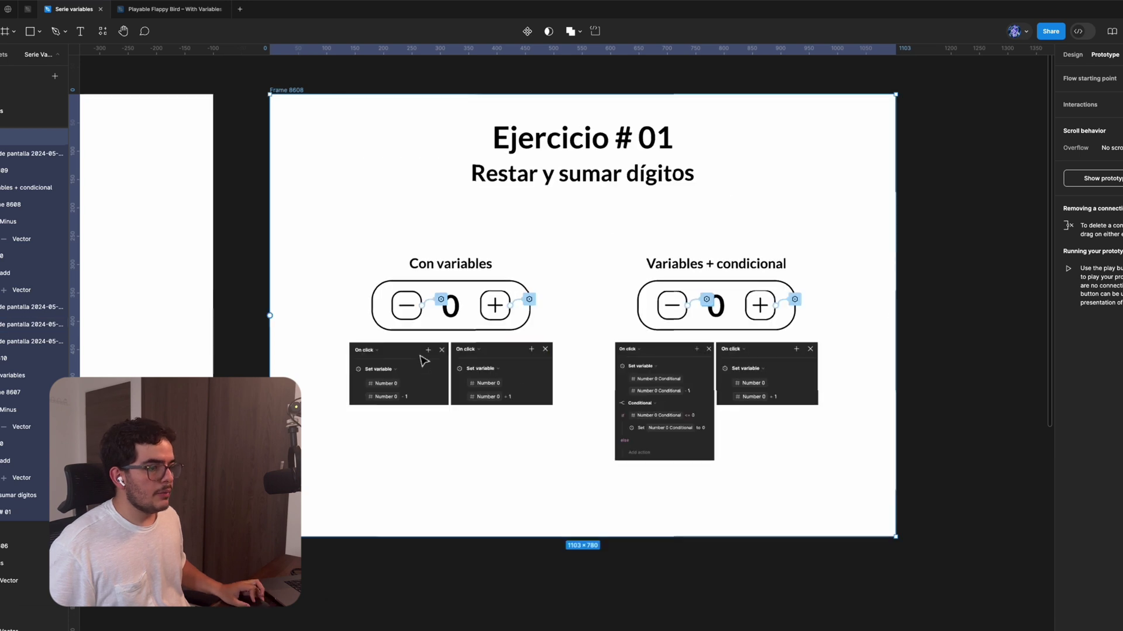
# Examine the pictured Set variable actions for the minus and plus buttons of the Con variables counter.
pyautogui.scroll(10, 333, 431)
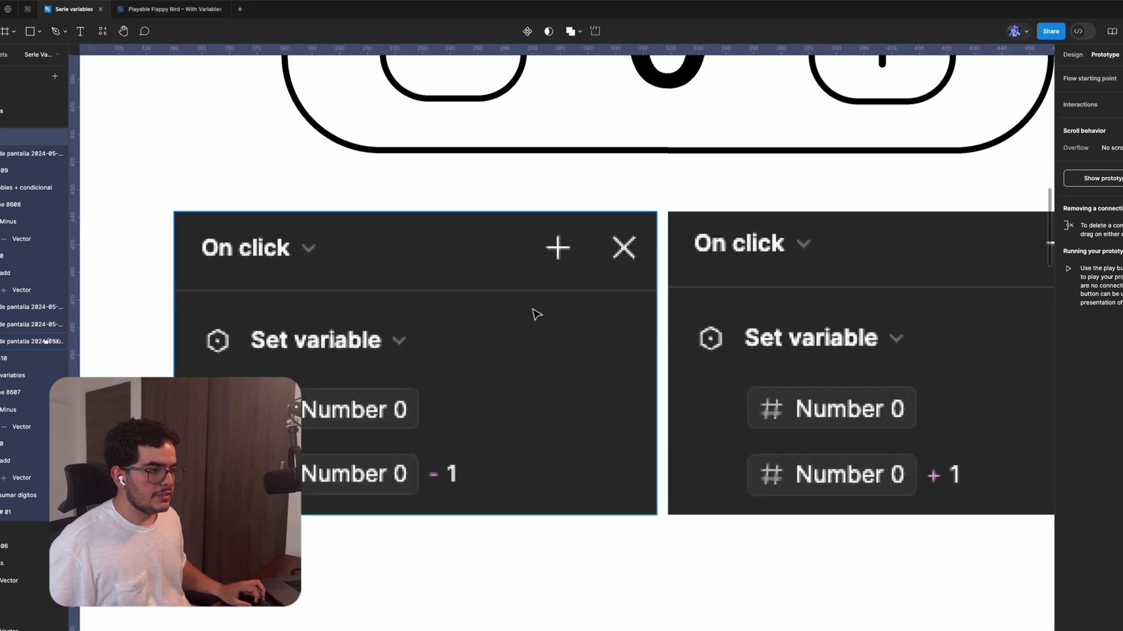
pyautogui.scroll(-3, 533, 316)
pyautogui.hscroll(2, 626, 396)
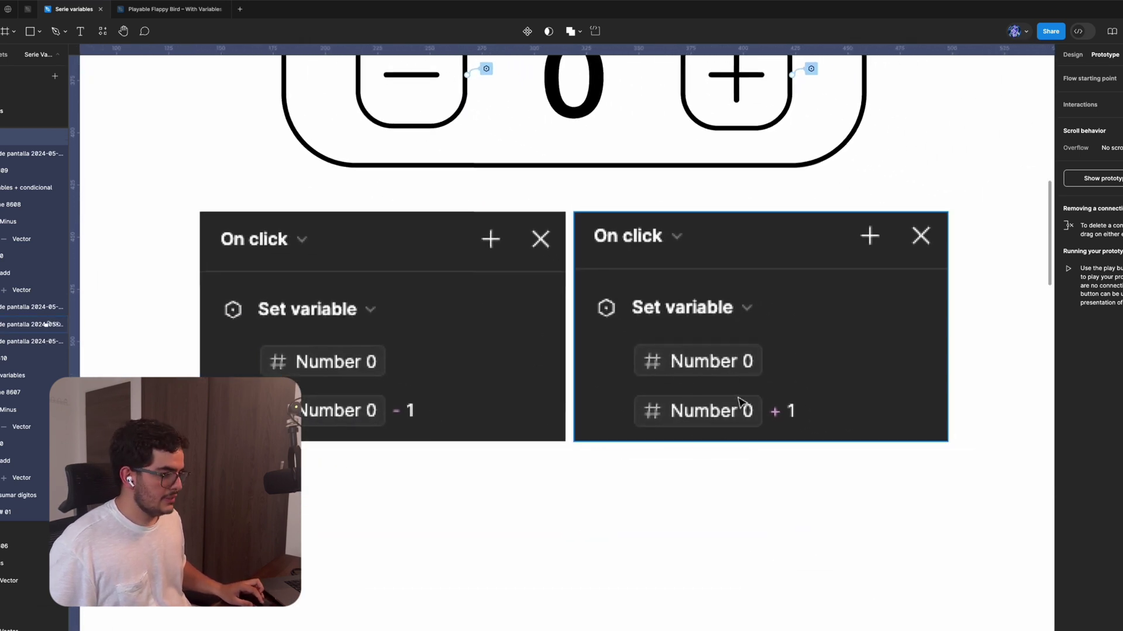
pyautogui.scroll(-5, 444, 266)
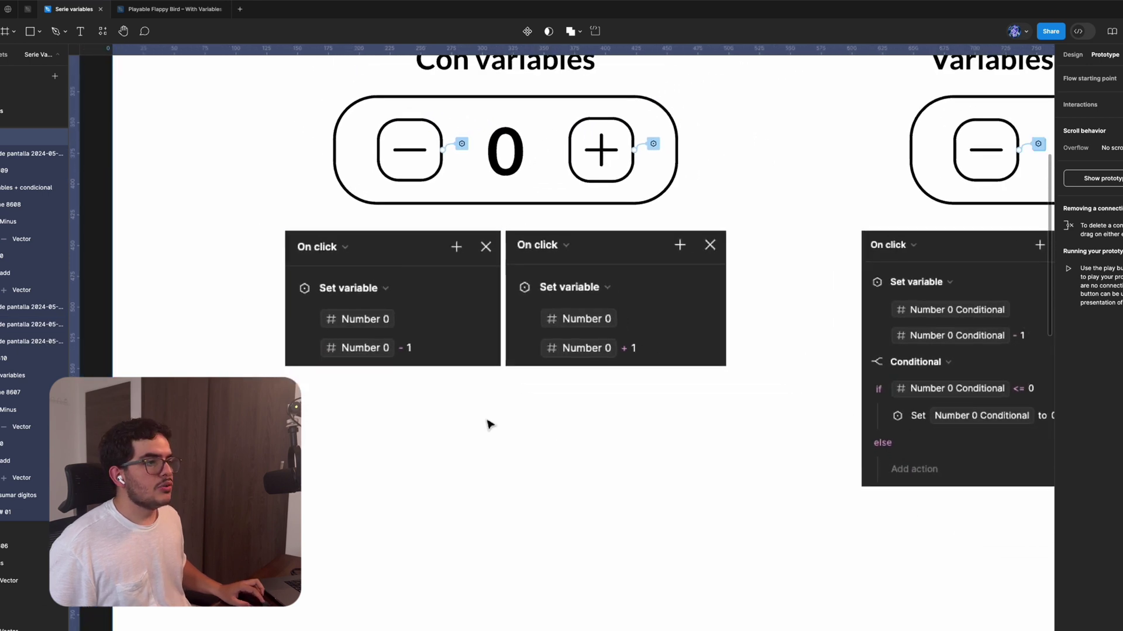
# Review the Set variable and Conditional actions in the interaction of the Variables + condicional counter's minus button.
pyautogui.click(489, 423)
pyautogui.hscroll(5, 489, 423)
pyautogui.hscroll(5, 489, 424)
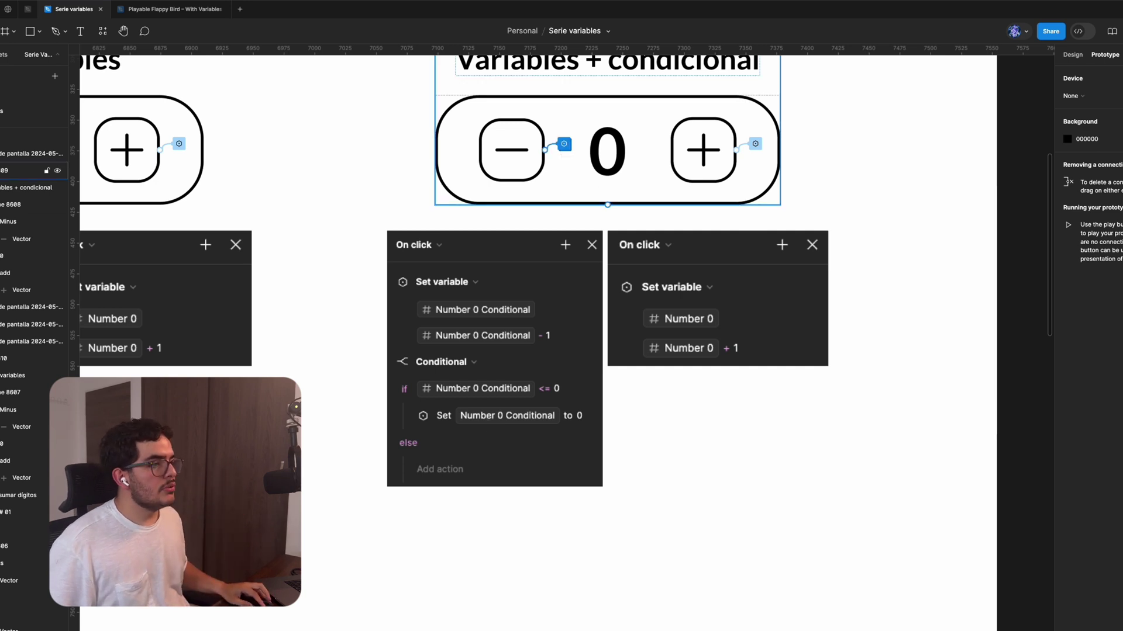
pyautogui.click(563, 146)
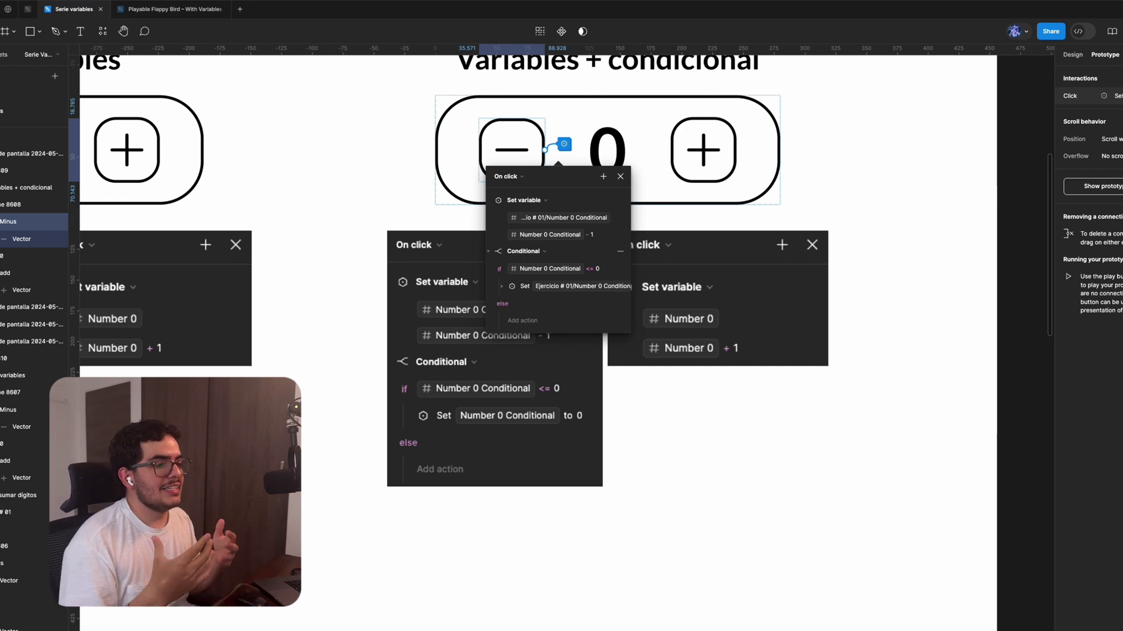
pyautogui.click(621, 176)
# Preview Frame 8608 again and raise the Variables + condicional counter with its plus button.
pyautogui.hotkey('shift', '1')
pyautogui.click(331, 116)
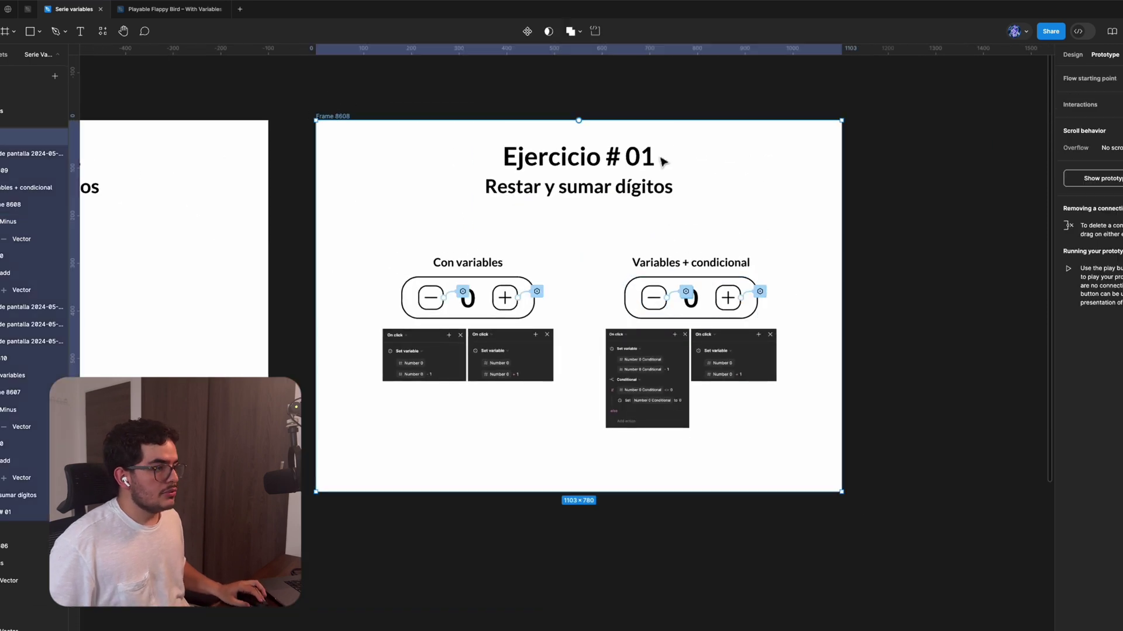
pyautogui.hotkey('shift', 'space')
pyautogui.click(812, 347)
pyautogui.click(813, 347)
pyautogui.click(813, 347)
pyautogui.click(812, 346)
pyautogui.click(812, 346)
pyautogui.click(813, 347)
pyautogui.click(813, 347)
# Subtract repeatedly from the previewed Variables + condicional counter to test its lower limit of 0.
pyautogui.click(727, 356)
pyautogui.click(728, 356)
pyautogui.click(728, 356)
pyautogui.click(728, 356)
pyautogui.click(728, 356)
pyautogui.click(728, 357)
pyautogui.click(728, 356)
pyautogui.click(728, 357)
pyautogui.click(728, 356)
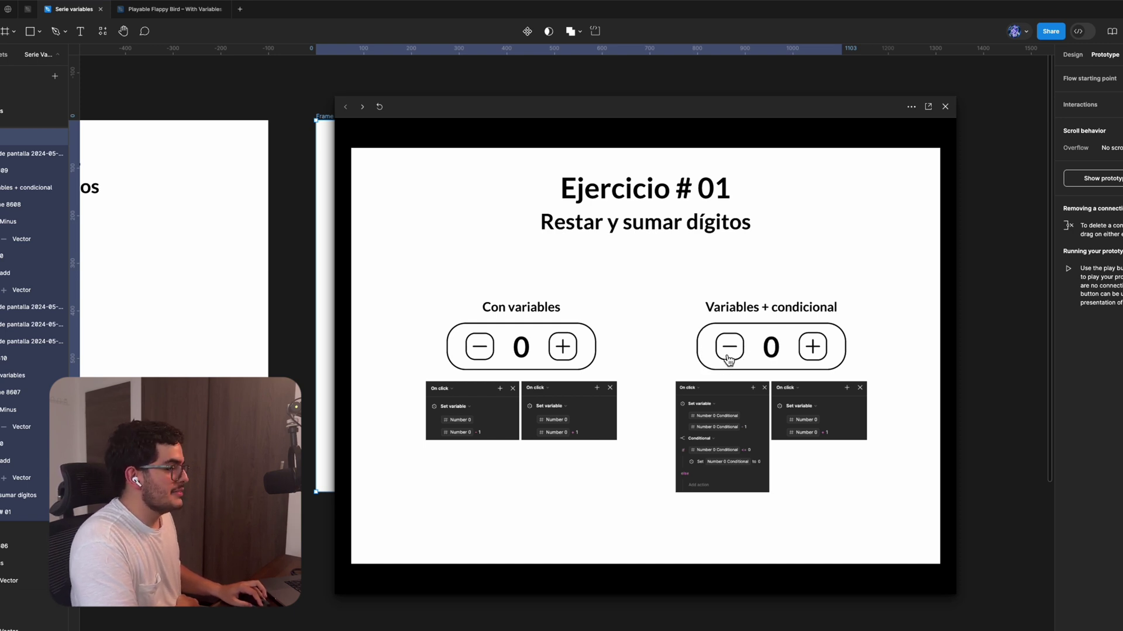
pyautogui.click(728, 356)
# Raise the Variables + condicional counter a few times, lower it back to 0 and close the preview.
pyautogui.click(826, 353)
pyautogui.click(826, 353)
pyautogui.click(825, 352)
pyautogui.click(825, 352)
pyautogui.click(730, 350)
pyautogui.click(729, 350)
pyautogui.click(729, 350)
pyautogui.click(729, 350)
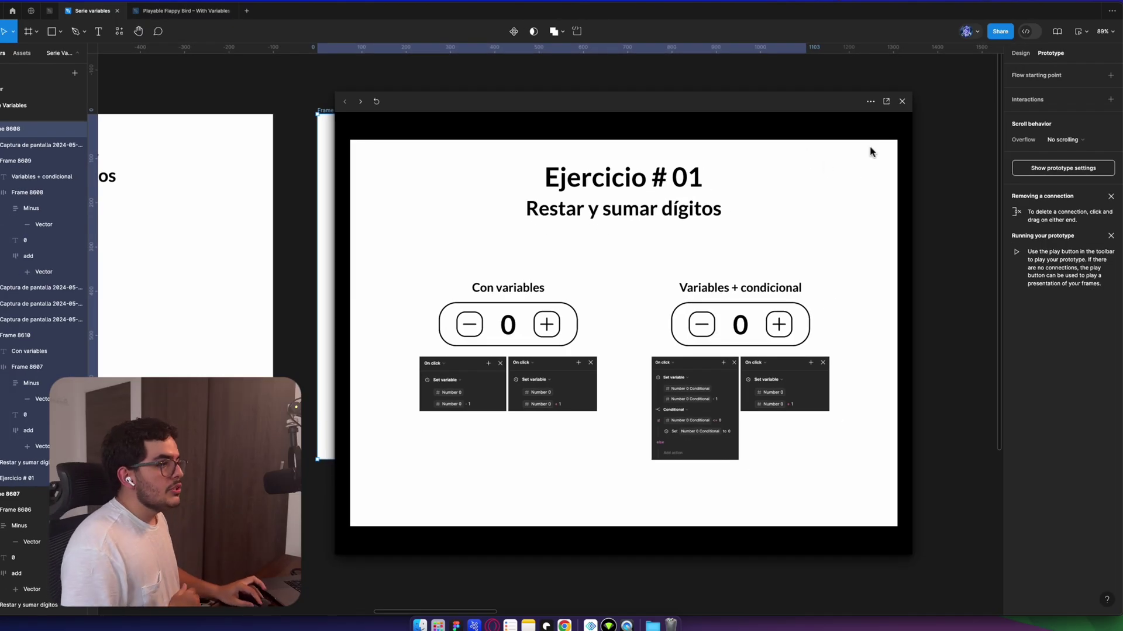
pyautogui.press('Escape')
# Preview Frame 8607, the first Ejercicio # 01 frame, and raise its counter with the plus button.
pyautogui.hscroll(-10, 827, 258)
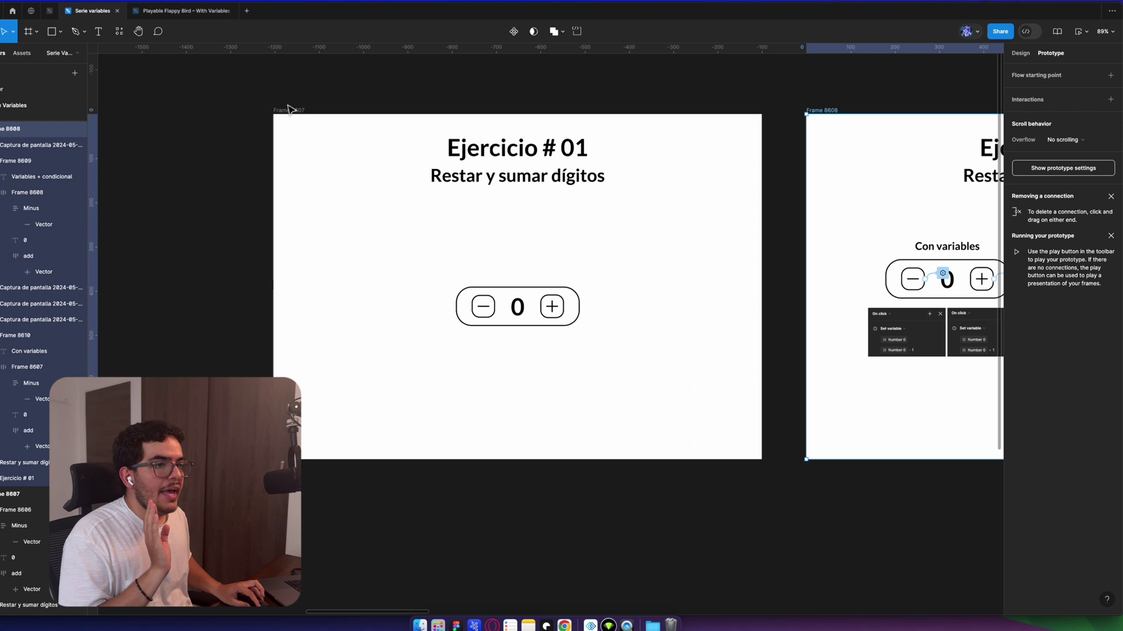
pyautogui.click(701, 146)
pyautogui.click(1077, 33)
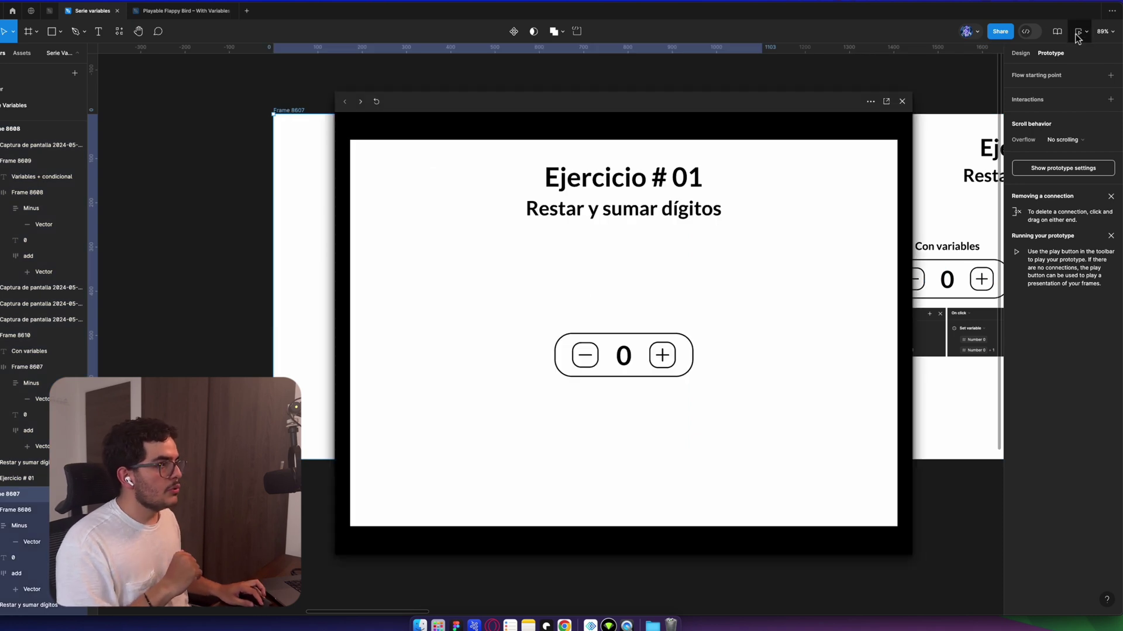
pyautogui.click(662, 355)
pyautogui.click(662, 355)
pyautogui.click(662, 356)
pyautogui.click(662, 355)
pyautogui.click(662, 356)
pyautogui.click(661, 355)
pyautogui.click(661, 355)
# Alternate between subtracting and adding on the previewed Frame 8607 counter, and close the preview.
pyautogui.click(591, 361)
pyautogui.click(596, 366)
pyautogui.click(595, 365)
pyautogui.click(595, 366)
pyautogui.click(663, 357)
pyautogui.click(663, 357)
pyautogui.click(663, 357)
pyautogui.click(585, 362)
pyautogui.click(584, 363)
pyautogui.click(585, 363)
pyautogui.click(585, 362)
pyautogui.click(662, 361)
pyautogui.click(663, 358)
pyautogui.click(662, 358)
pyautogui.click(663, 358)
pyautogui.click(585, 355)
pyautogui.click(902, 101)
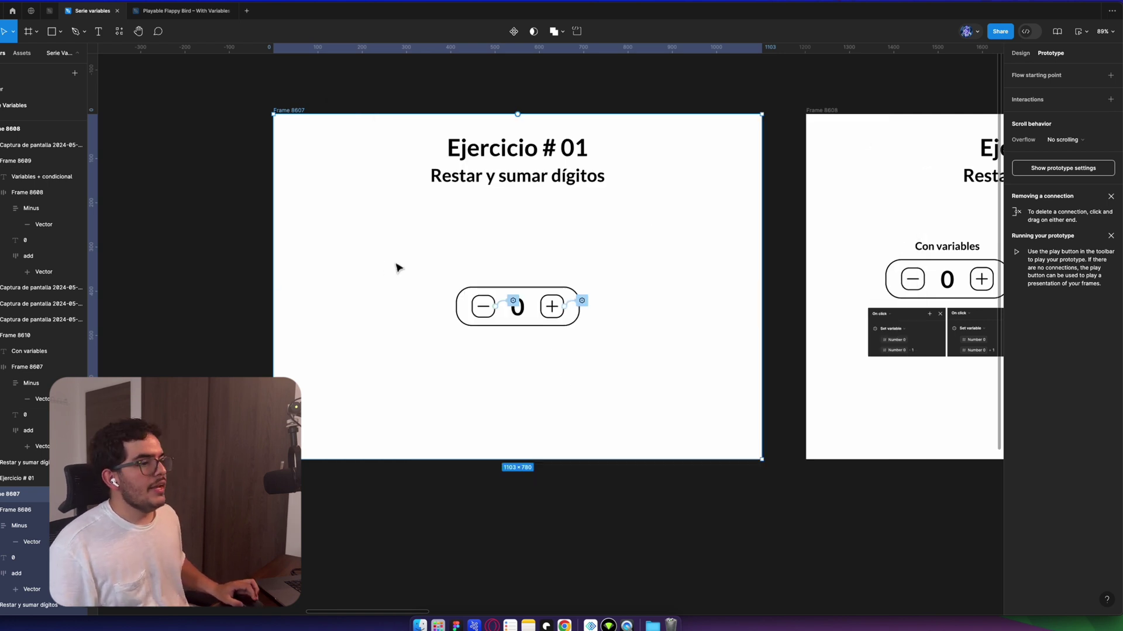
# Bring the first Ejercicio # 02 Switch frame into close view with the interface hidden.
pyautogui.scroll(-5, 396, 268)
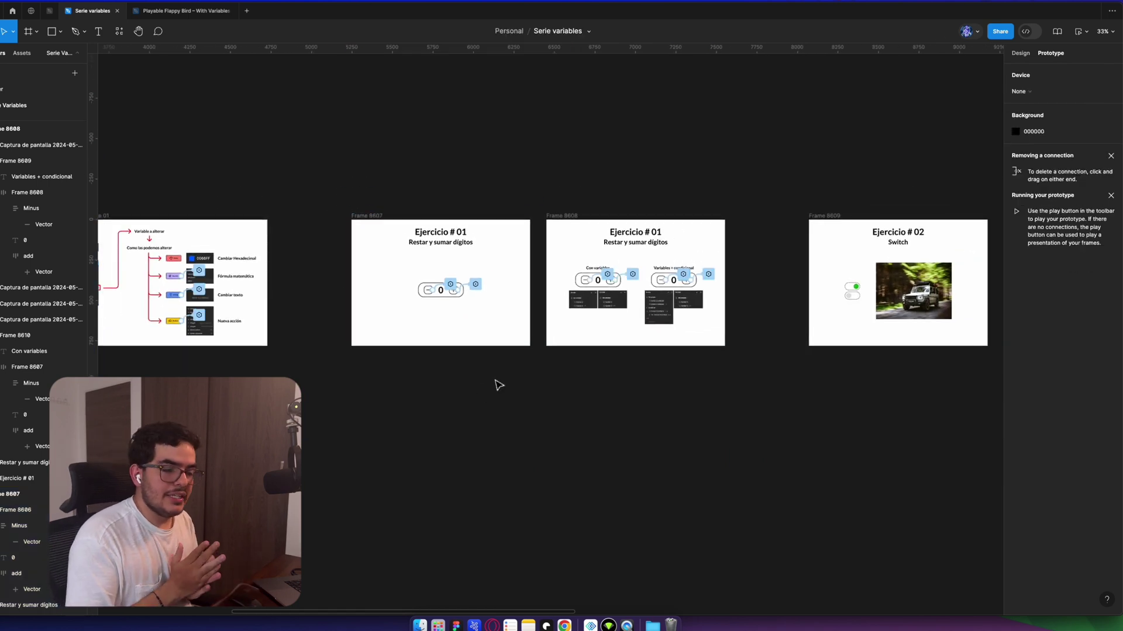
pyautogui.hscroll(5, 497, 384)
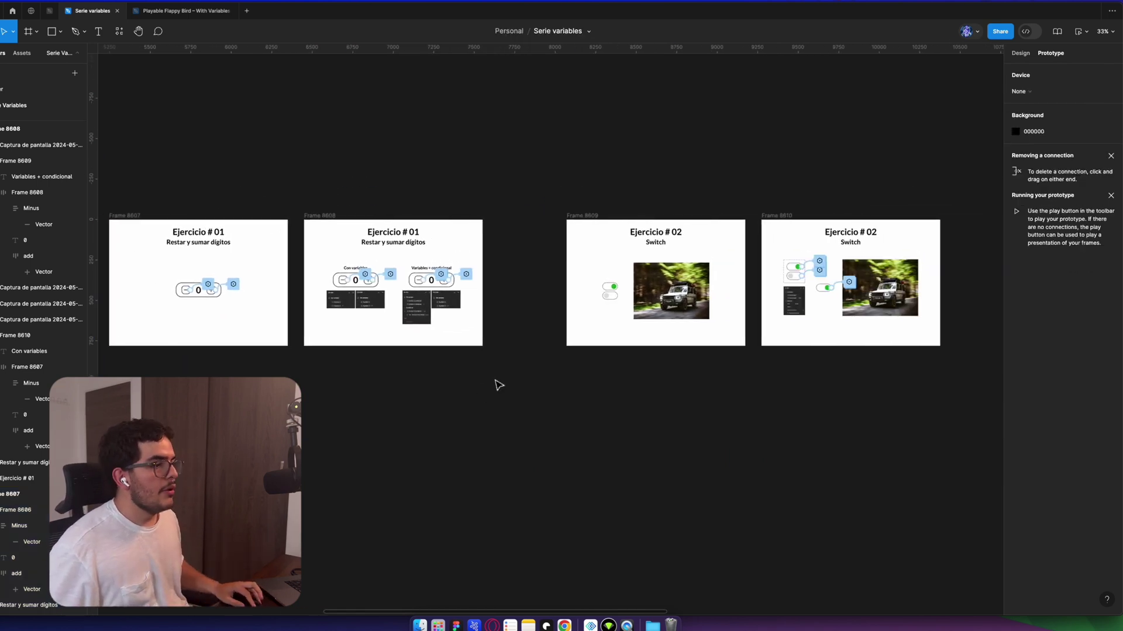
pyautogui.scroll(5, 690, 275)
pyautogui.scroll(-3, 806, 414)
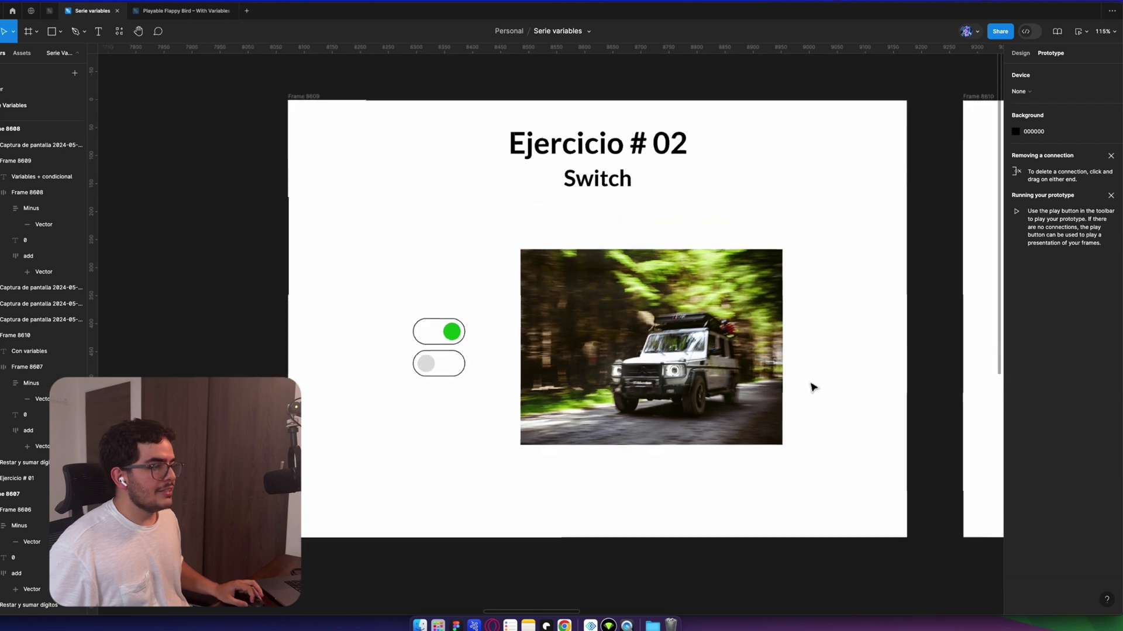
pyautogui.rightClick(924, 355)
pyautogui.click(943, 383)
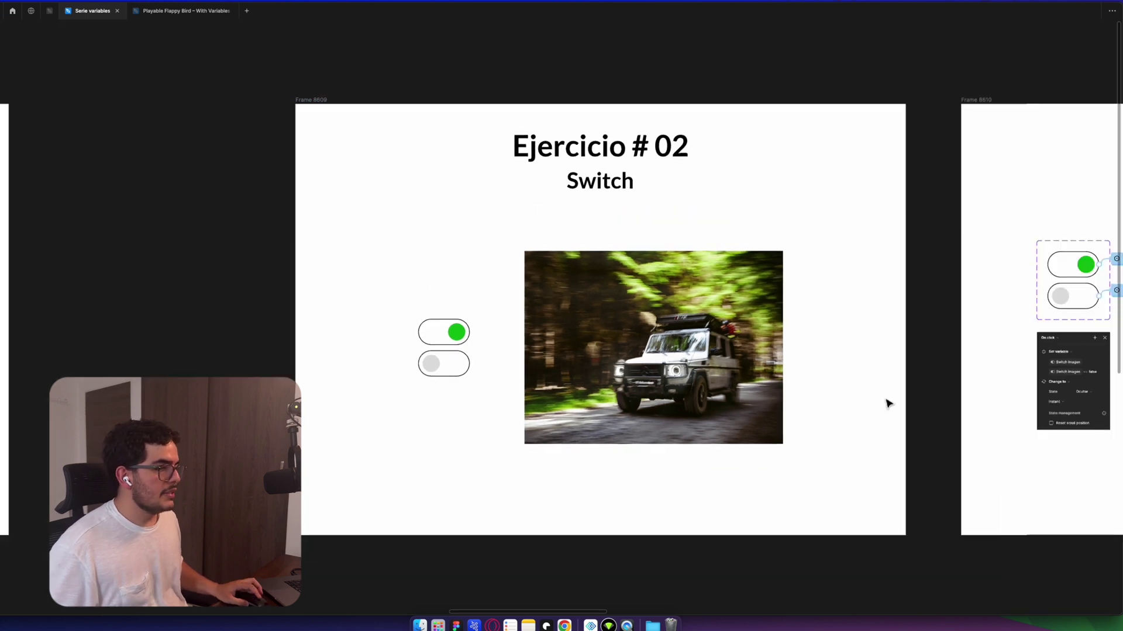
pyautogui.hscroll(2, 884, 401)
pyautogui.scroll(3, 614, 438)
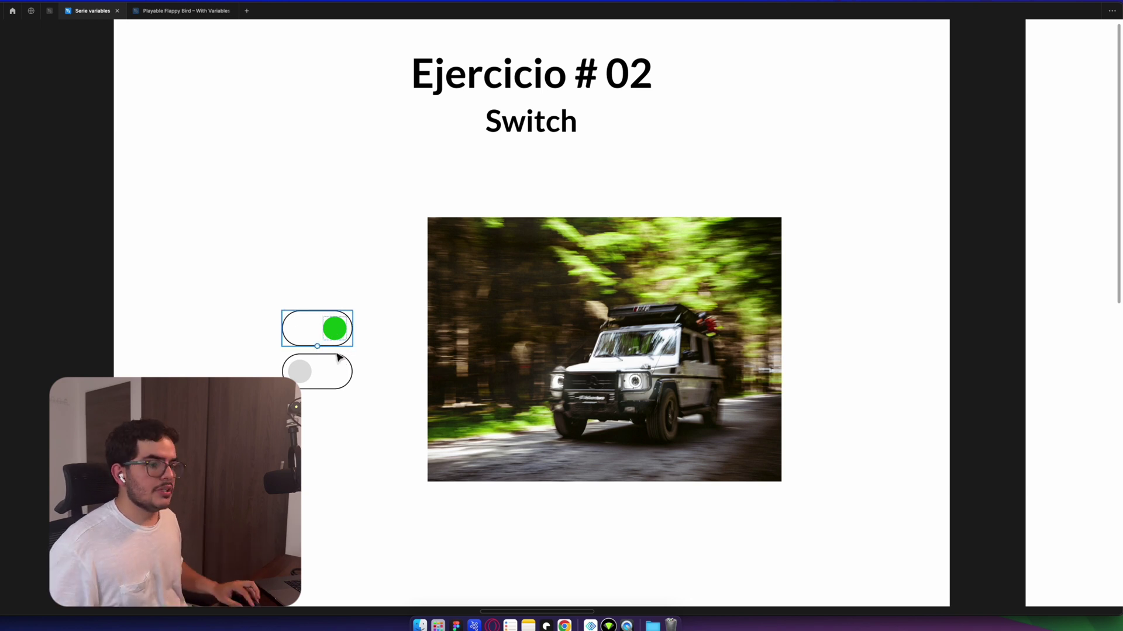
# Examine the green and grey switches and the car photo in the Ejercicio # 02 frame.
pyautogui.click(321, 376)
pyautogui.doubleClick(332, 342)
pyautogui.click(384, 436)
pyautogui.click(557, 341)
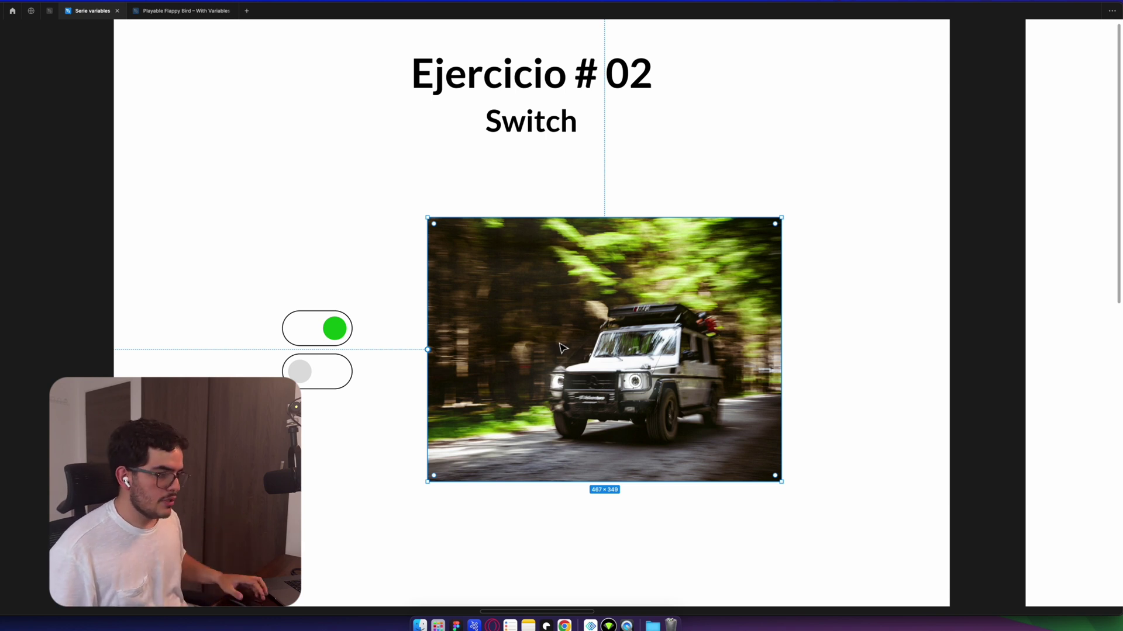
pyautogui.keyDown('ctrl'); pyautogui.scroll(-5, 371, 251); pyautogui.keyUp('ctrl')
pyautogui.click(366, 253)
pyautogui.keyDown('ctrl'); pyautogui.scroll(6, 368, 257); pyautogui.keyUp('ctrl')
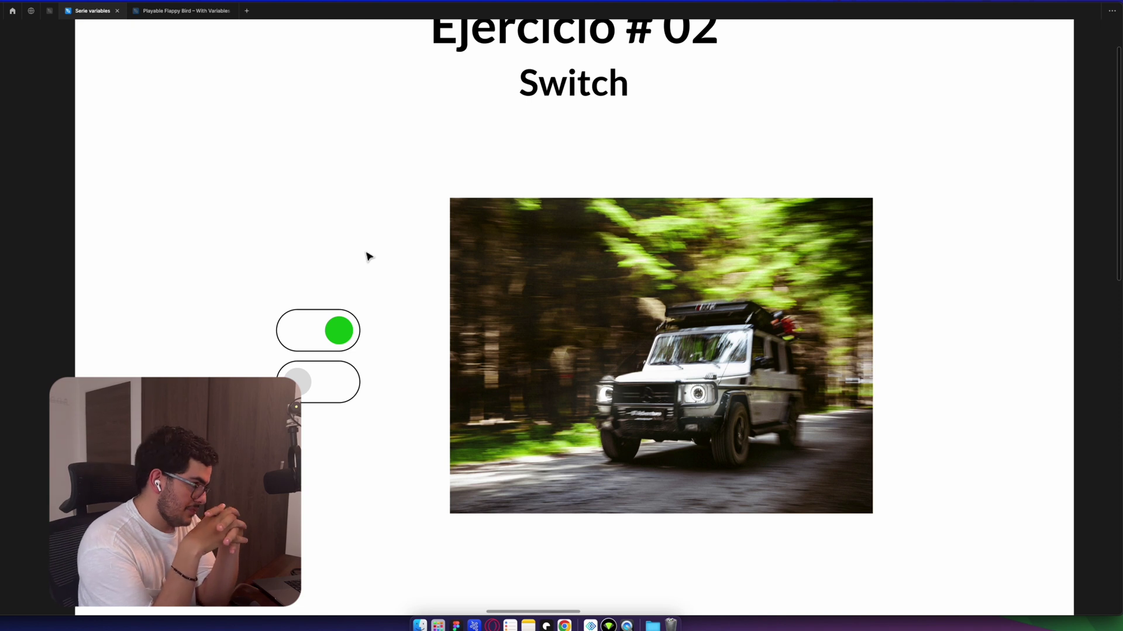
# Show the interface again and compare the switch's green on state with its grey off state.
pyautogui.hotkey('ctrl', '\\')
pyautogui.click(430, 251)
pyautogui.click(432, 307)
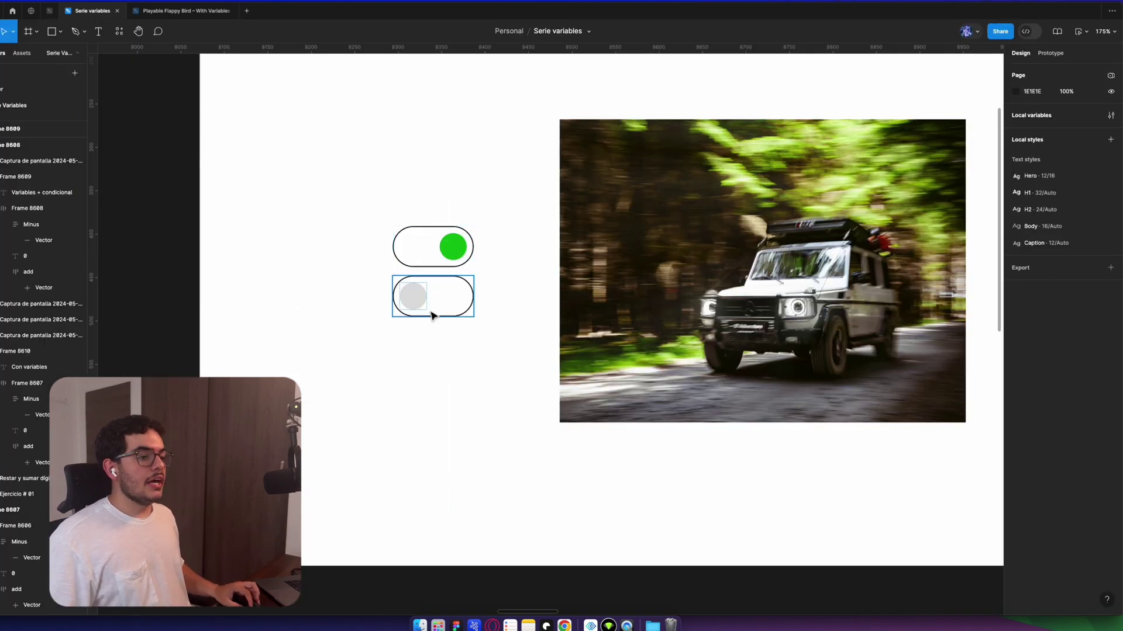
pyautogui.click(435, 232)
pyautogui.click(438, 292)
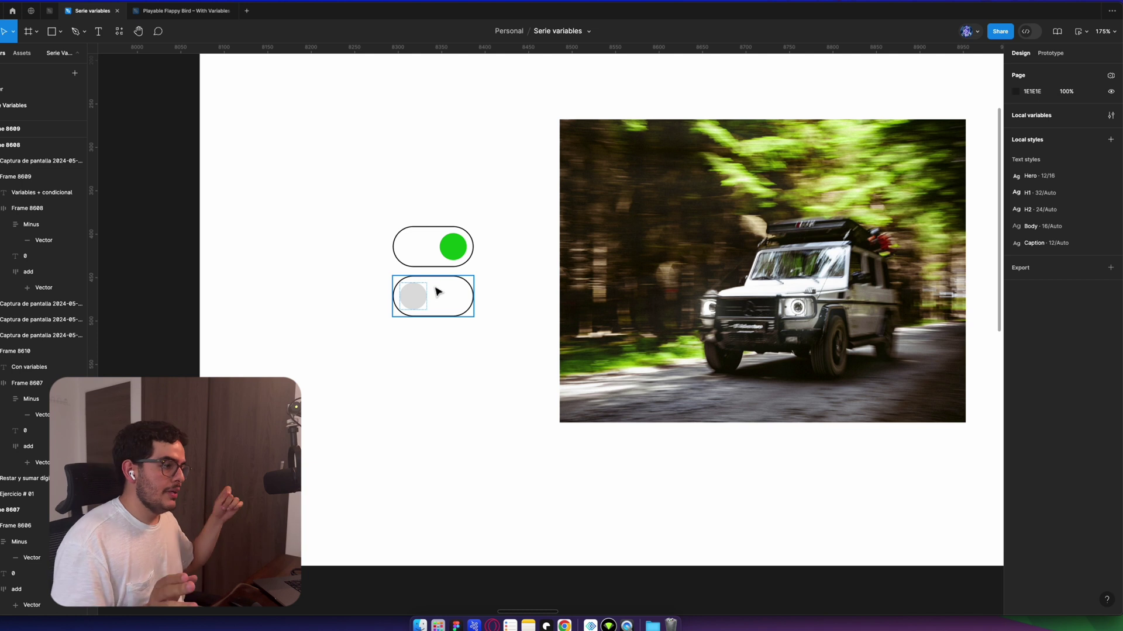
# Turn the green and grey switches into multiple components and combine them as variants of one component set.
pyautogui.moveTo(349, 164); pyautogui.dragTo(537, 395)
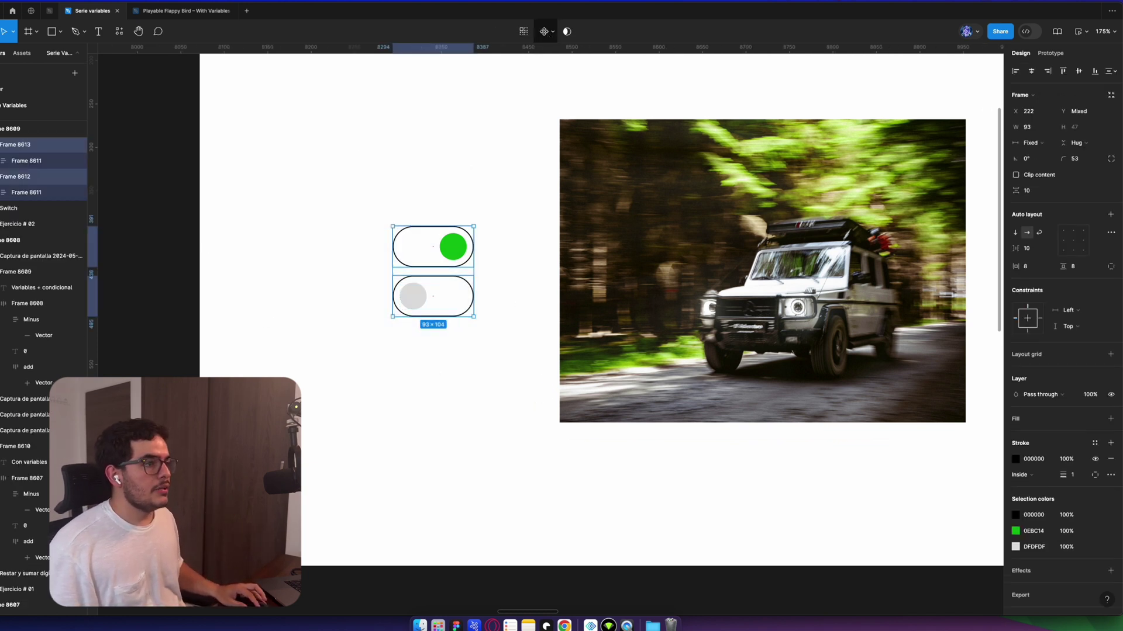
pyautogui.click(567, 31)
pyautogui.press('super+z')
pyautogui.click(552, 35)
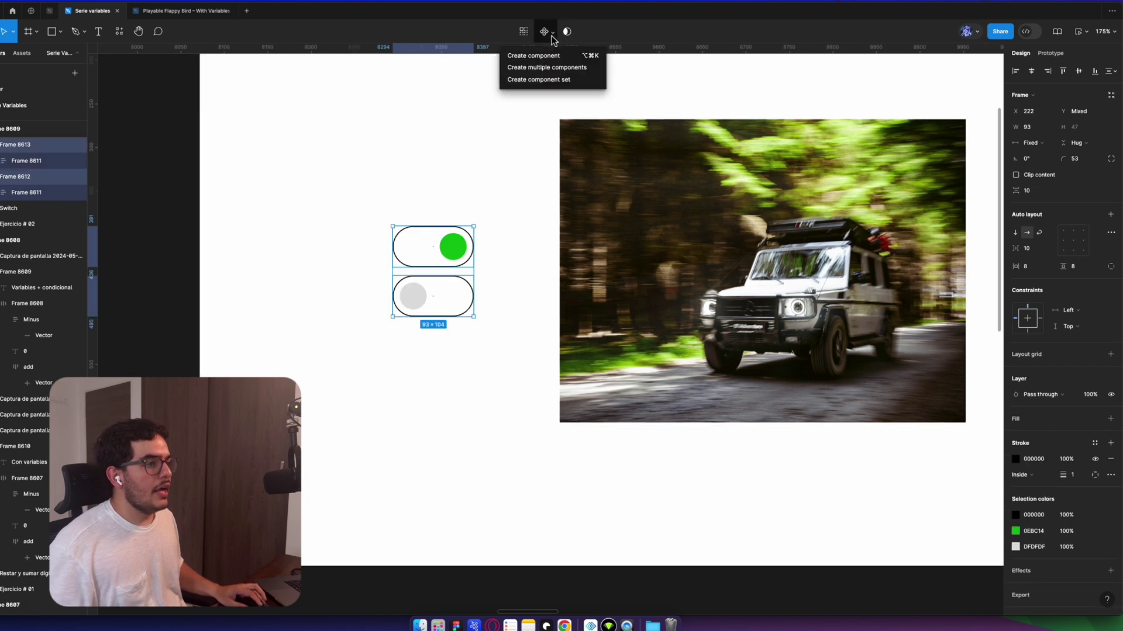
pyautogui.click(565, 71)
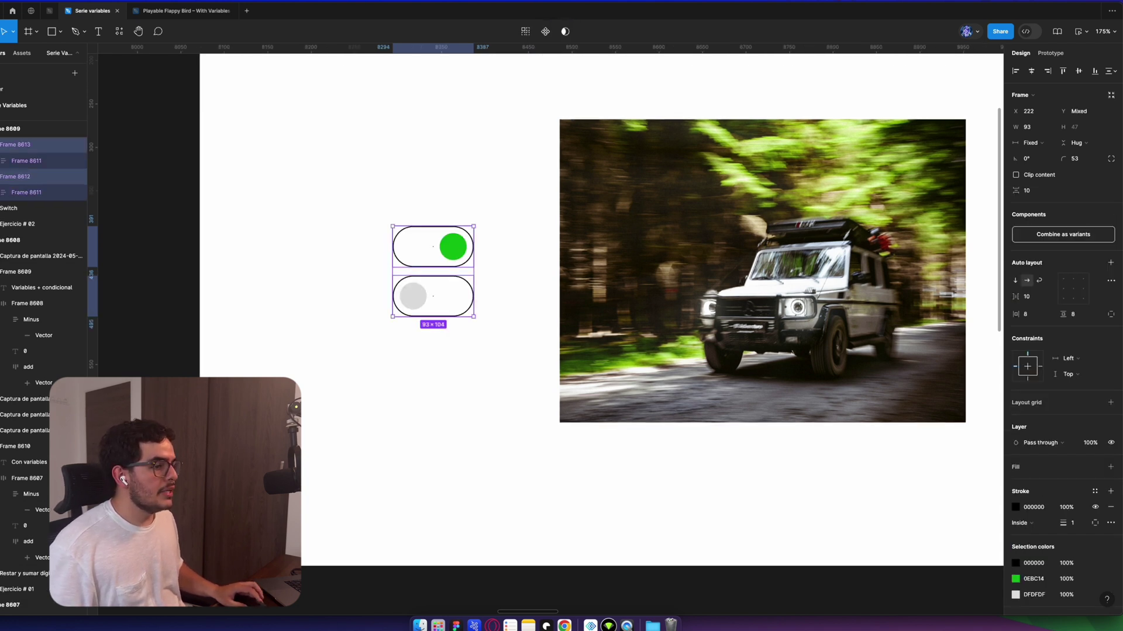
pyautogui.click(1061, 237)
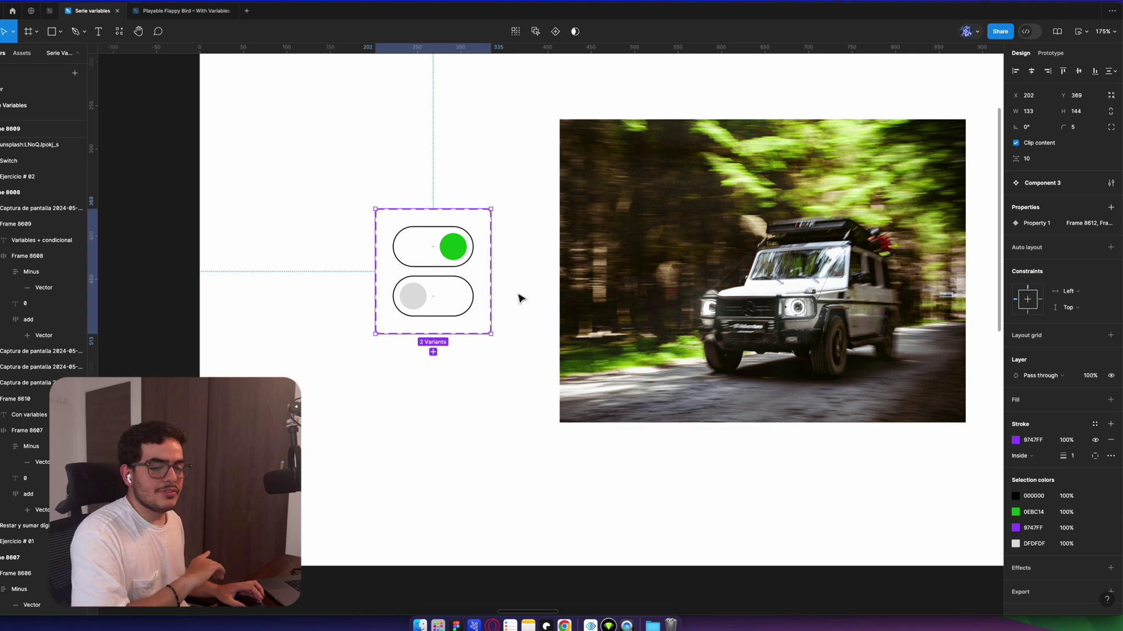
pyautogui.click(520, 300)
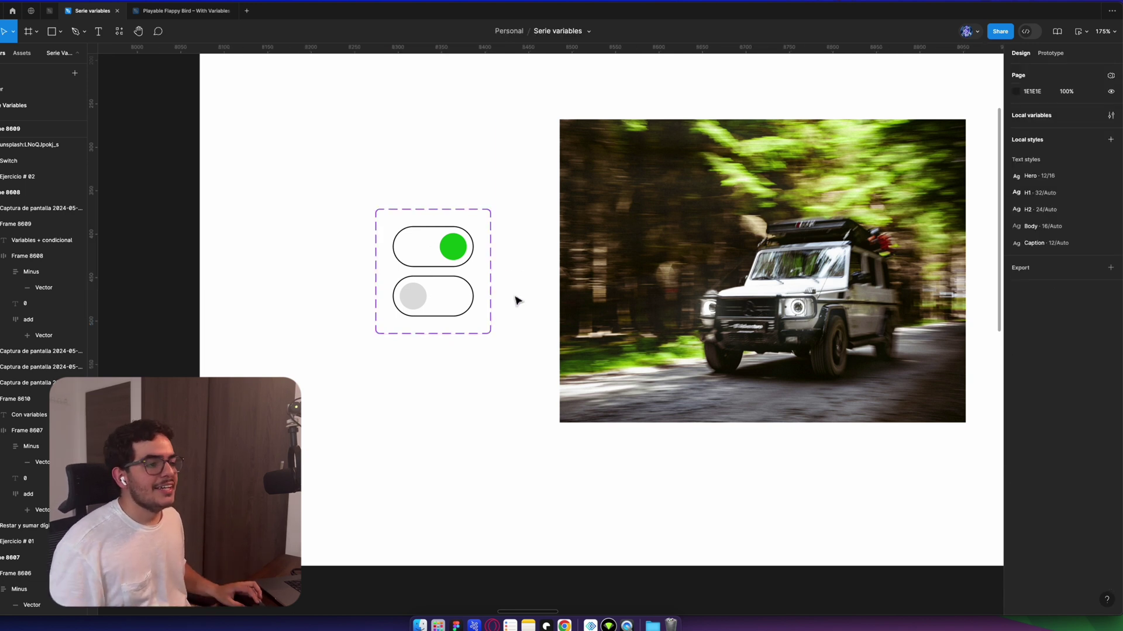
# Link the switch variants with instant On click Change to interactions, green to grey and grey back to green.
pyautogui.click(451, 262)
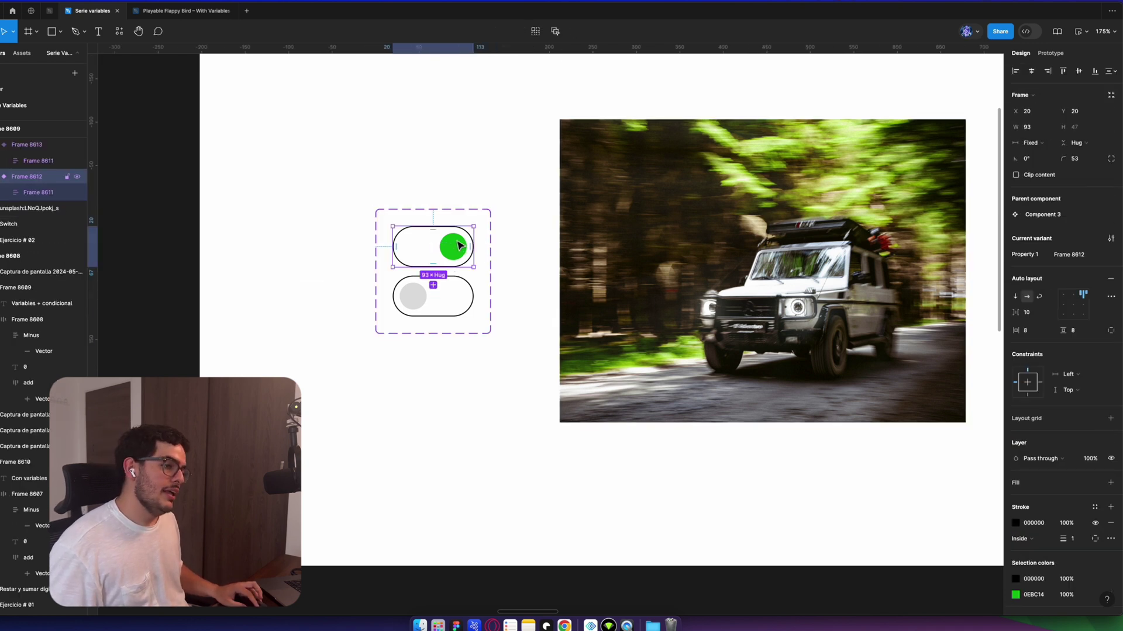
pyautogui.hotkey('shift', 'e')
pyautogui.moveTo(473, 247); pyautogui.dragTo(425, 310)
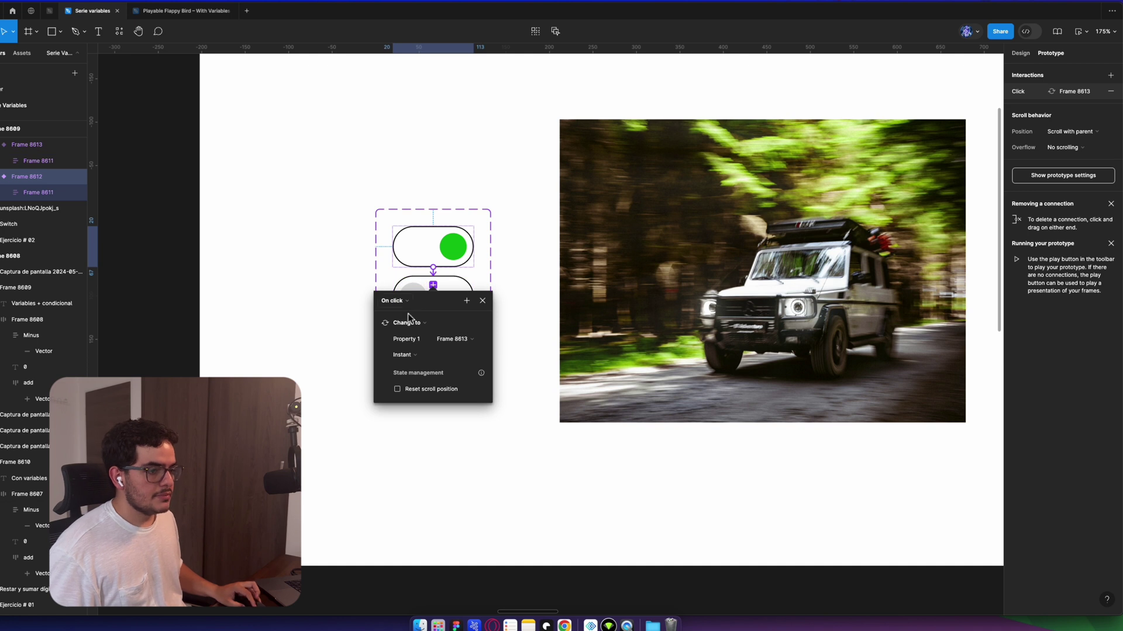
pyautogui.click(462, 298)
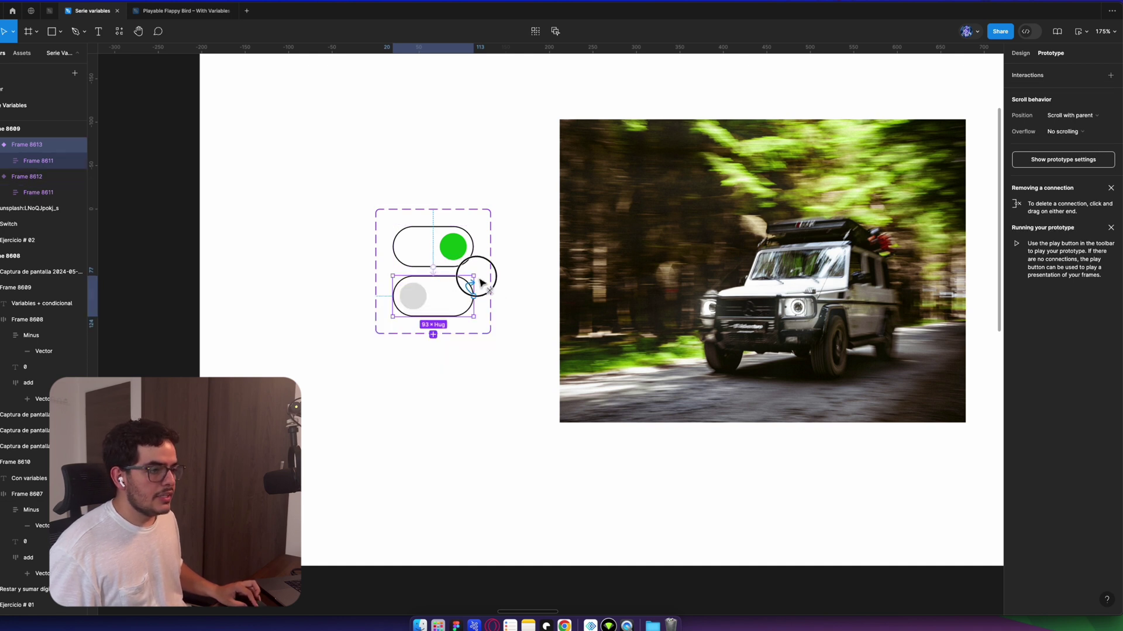
pyautogui.moveTo(456, 258); pyautogui.dragTo(456, 256)
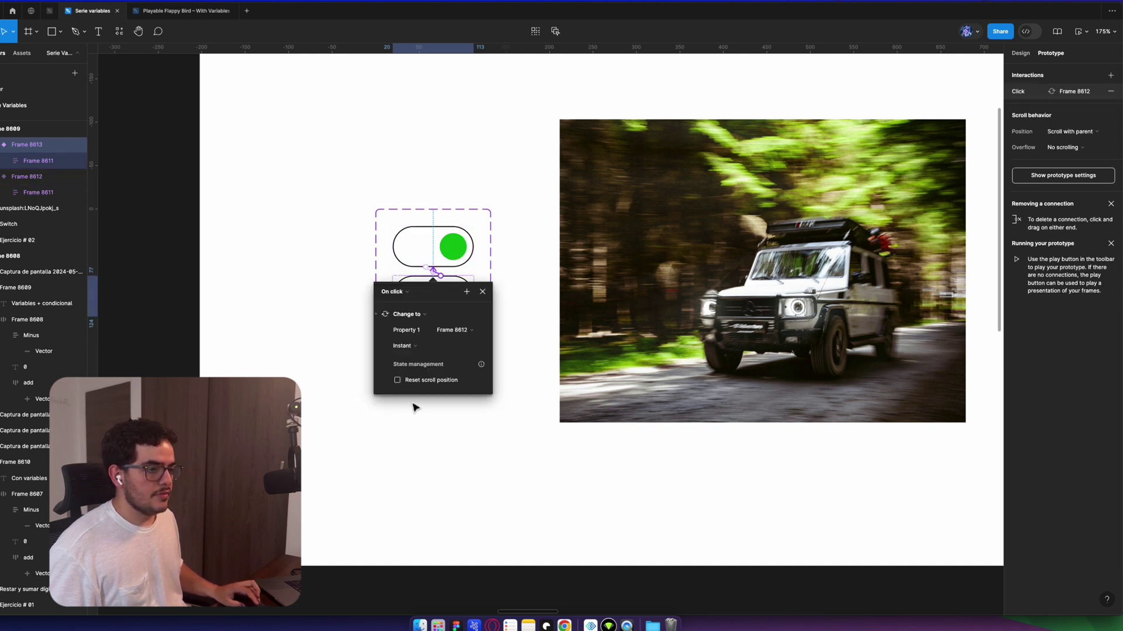
# Place an instance of the green switch below the component set in the Ejercicio # 02 frame.
pyautogui.click(473, 261)
pyautogui.click(474, 261)
pyautogui.moveTo(509, 377); pyautogui.dragTo(514, 351)
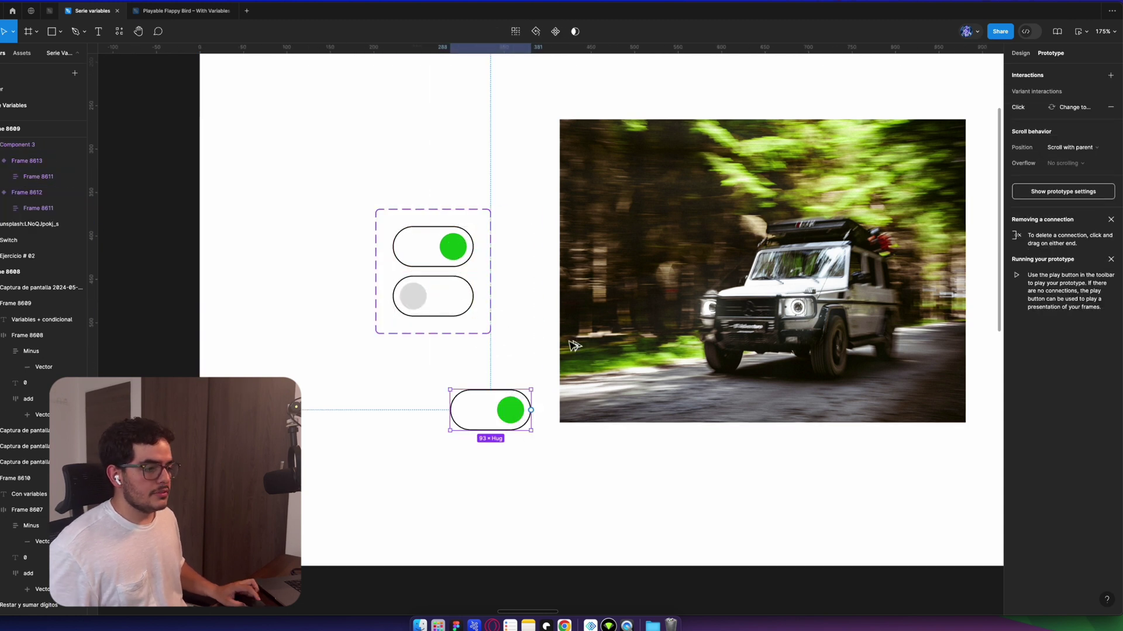
# Preview the Ejercicio # 02 frame and toggle the switch instance several times to test its variant change.
pyautogui.scroll(-5, 513, 343)
pyautogui.click(368, 82)
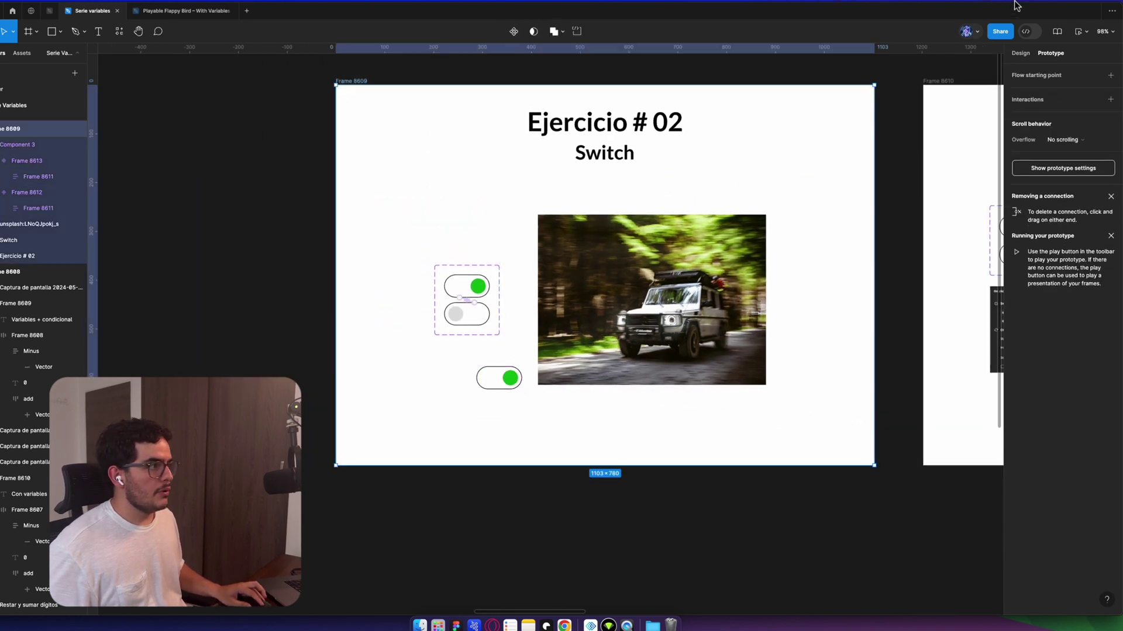
pyautogui.click(1077, 31)
pyautogui.click(522, 444)
pyautogui.click(522, 444)
pyautogui.click(522, 445)
pyautogui.click(523, 445)
pyautogui.click(523, 446)
pyautogui.click(902, 102)
# Move the switch instance between the component set and the car photo.
pyautogui.scroll(5, 426, 351)
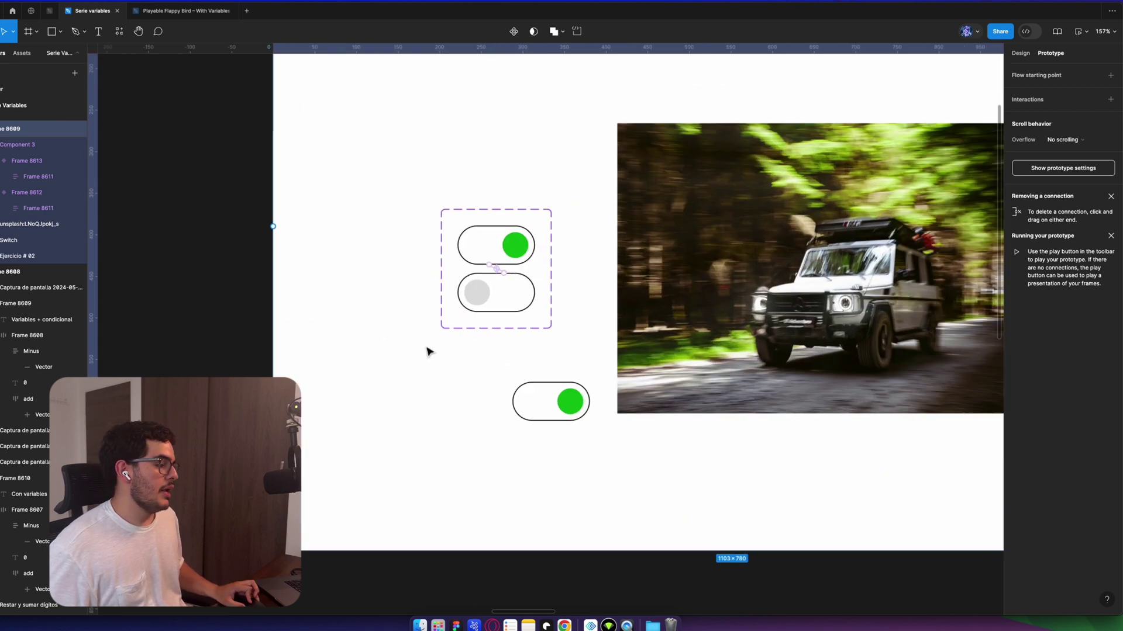
pyautogui.click(591, 410)
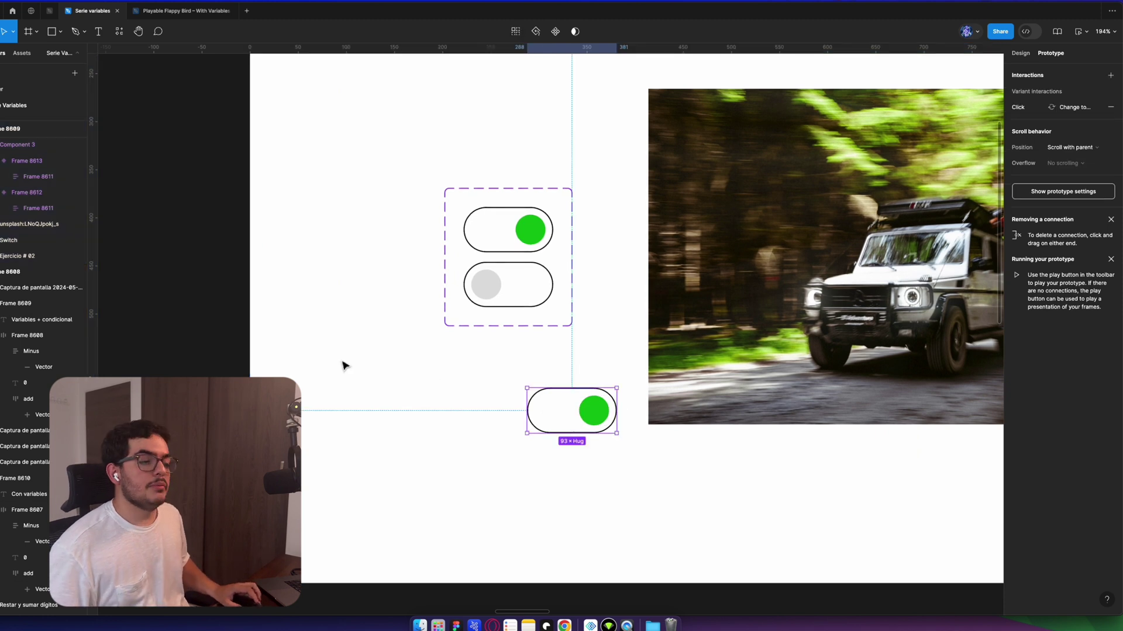
pyautogui.scroll(-3, 442, 368)
pyautogui.moveTo(632, 349); pyautogui.dragTo(702, 349)
pyautogui.click(453, 393)
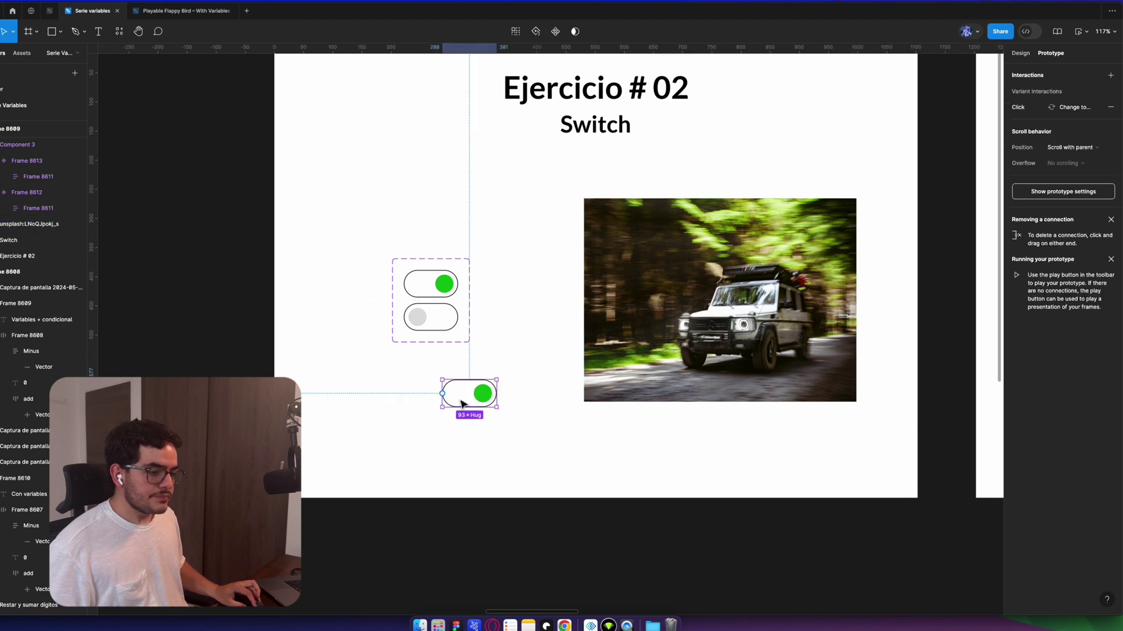
pyautogui.scroll(5, 468, 351)
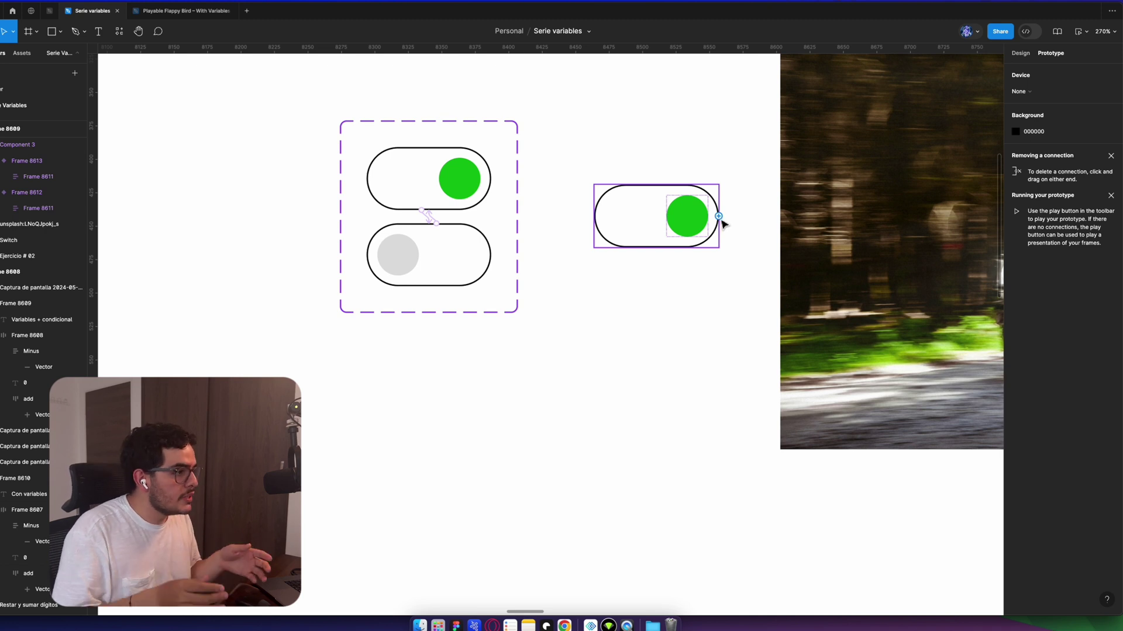
# Review the local variables, checking the Switch Imagen boolean in the Ejercicio # 02 group.
pyautogui.scroll(-5, 723, 224)
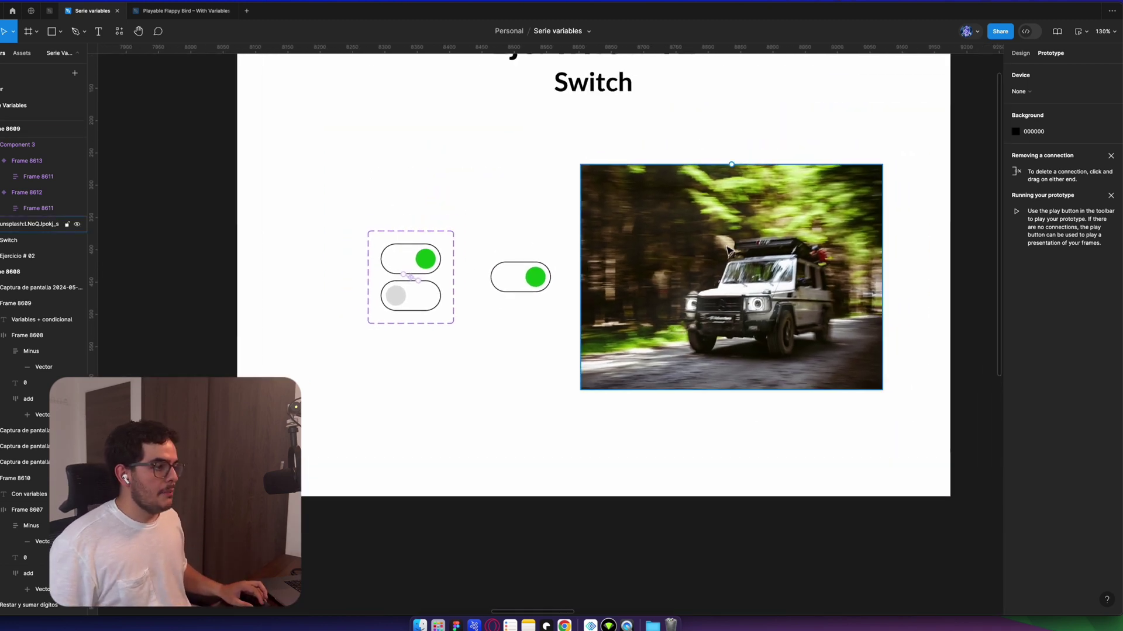
pyautogui.scroll(2, 728, 251)
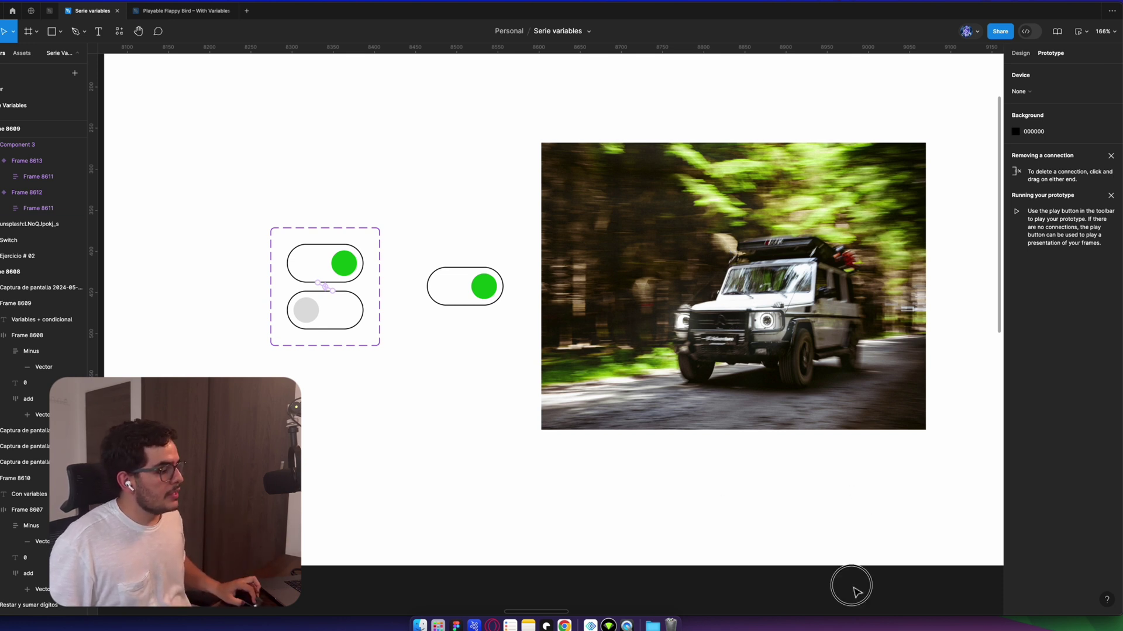
pyautogui.click(1020, 53)
pyautogui.click(1110, 115)
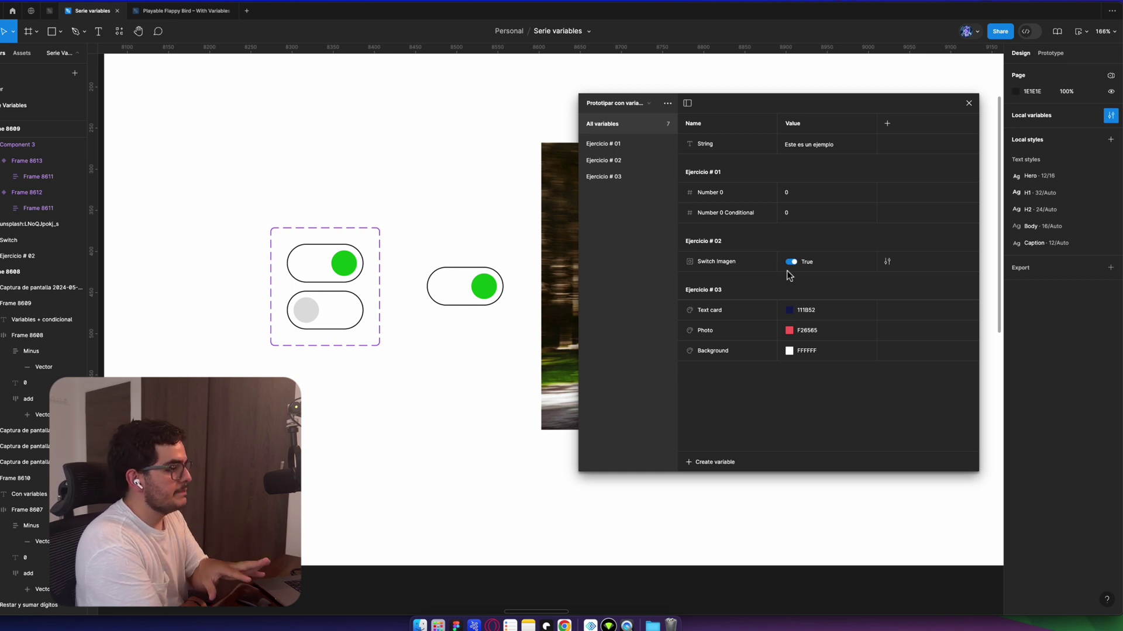
pyautogui.click(968, 103)
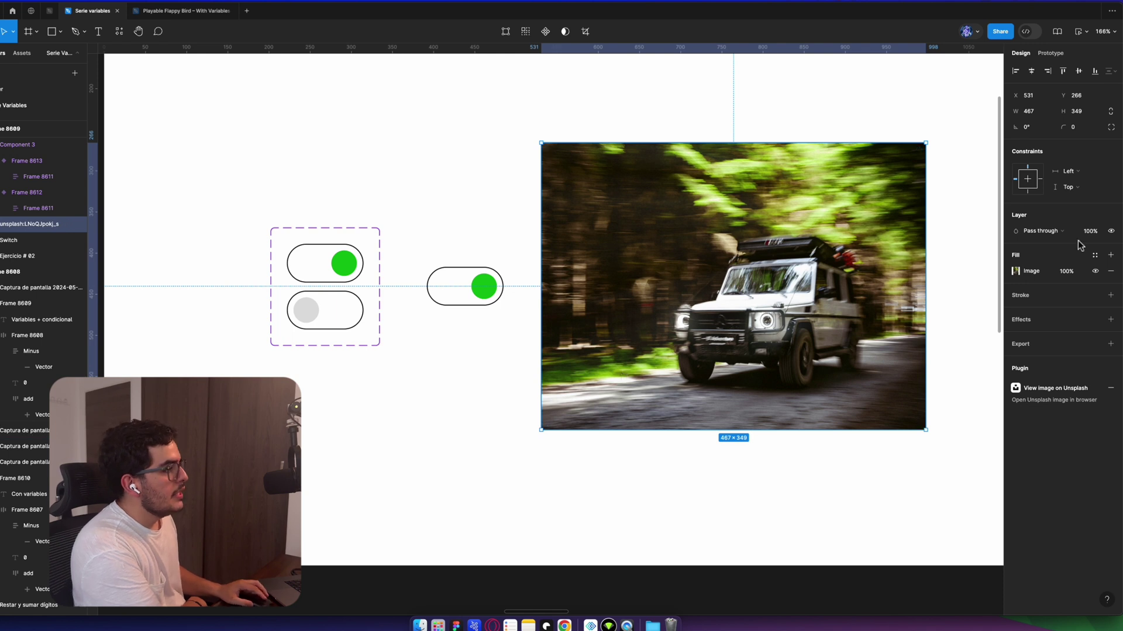
# Bind the car photo's layer visibility to the Switch Imagen boolean variable.
pyautogui.rightClick(1111, 230)
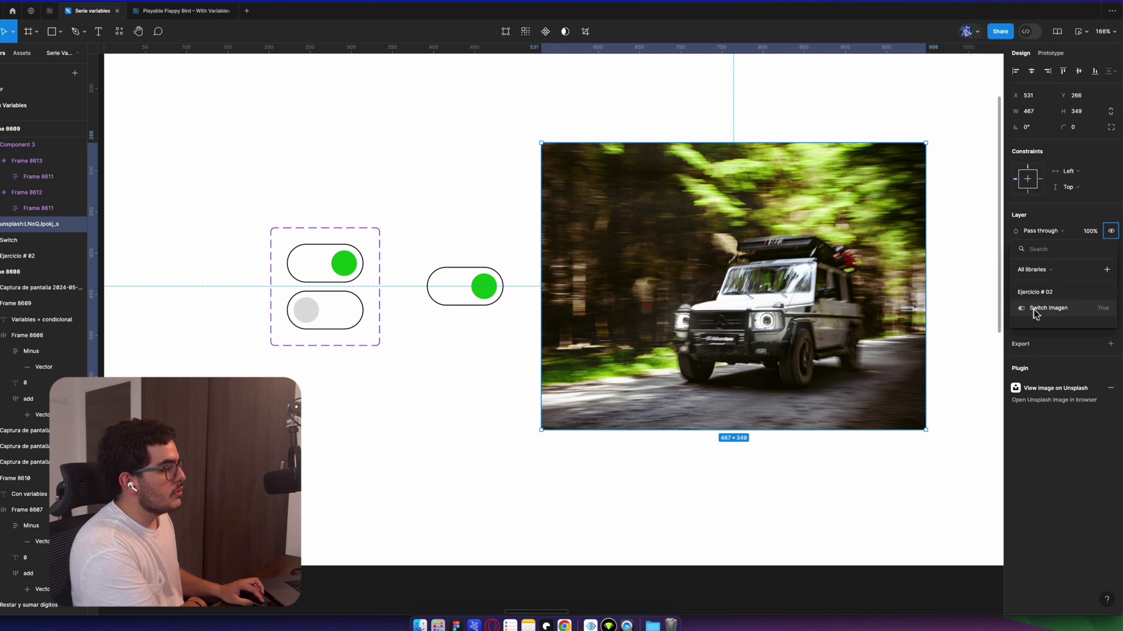
pyautogui.click(1059, 310)
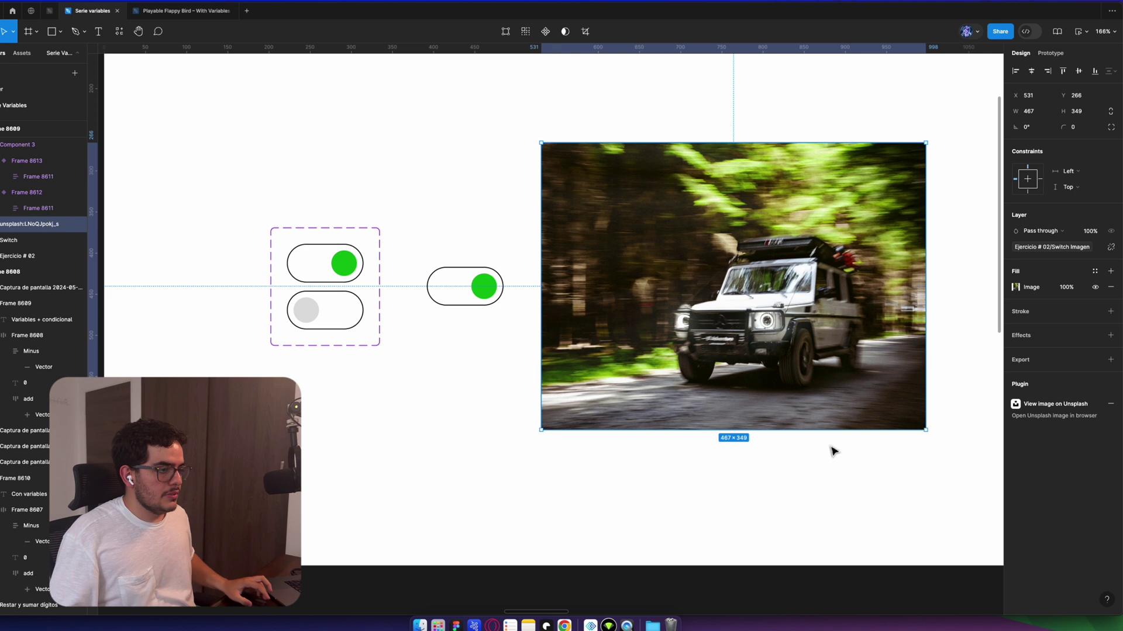
pyautogui.click(456, 429)
# Add a Set variable action to the green variant's existing On click interaction.
pyautogui.click(331, 271)
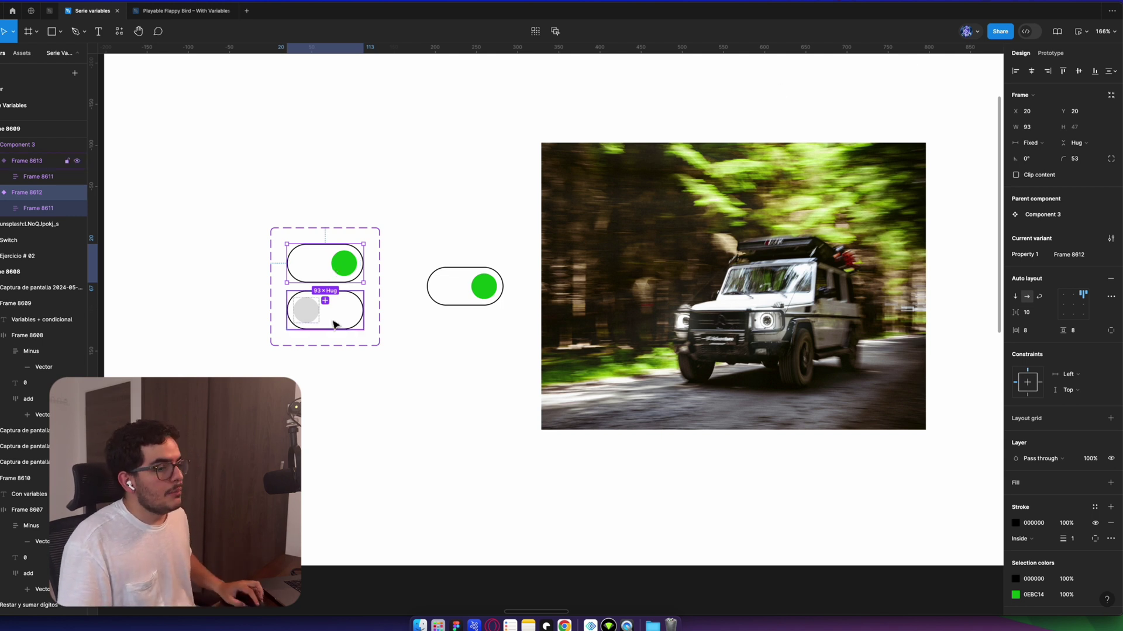
pyautogui.click(1052, 55)
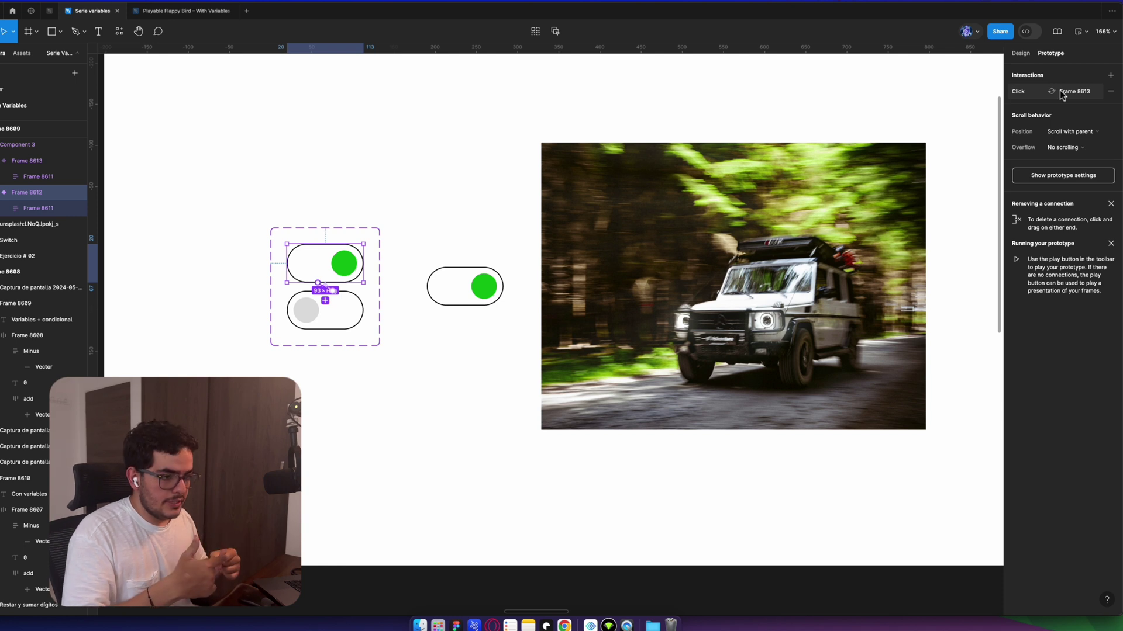
pyautogui.click(1062, 93)
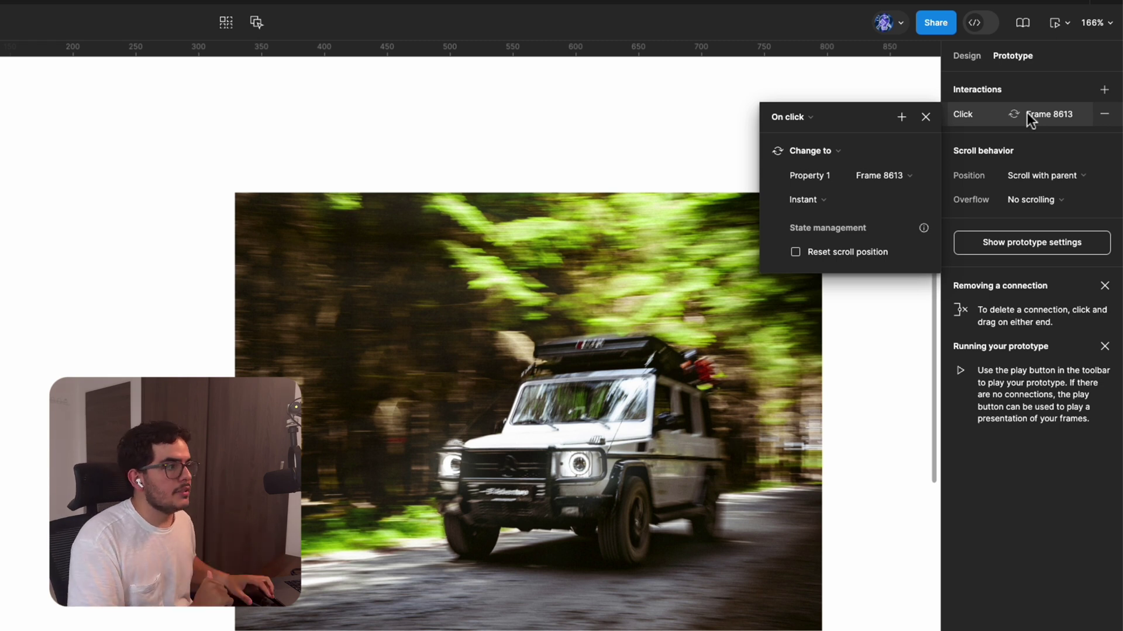
pyautogui.click(901, 118)
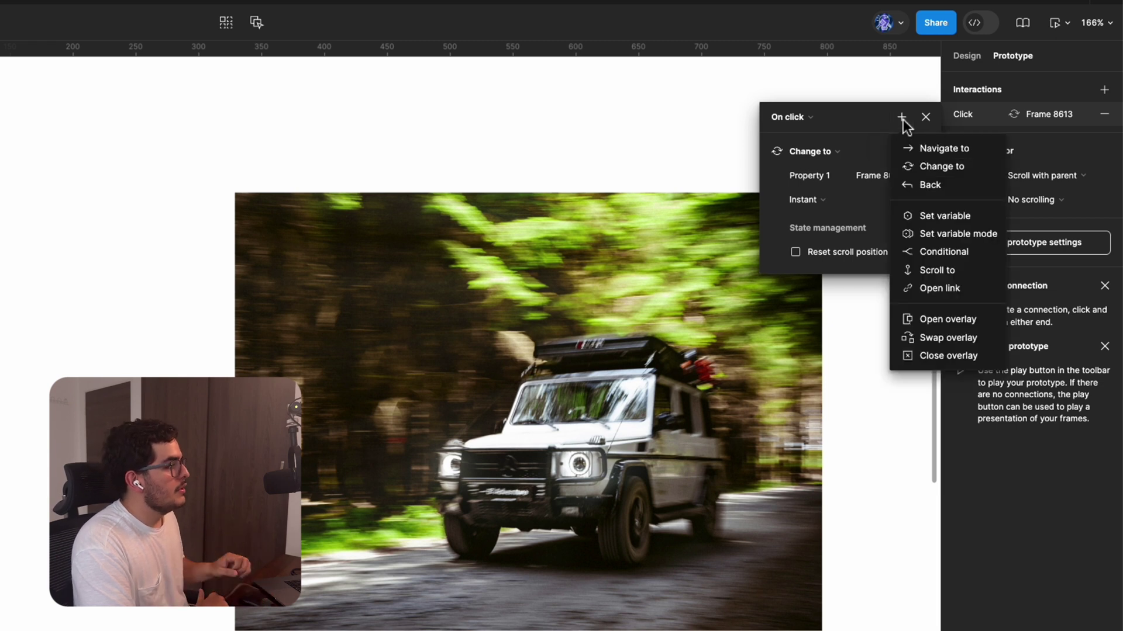
pyautogui.click(934, 216)
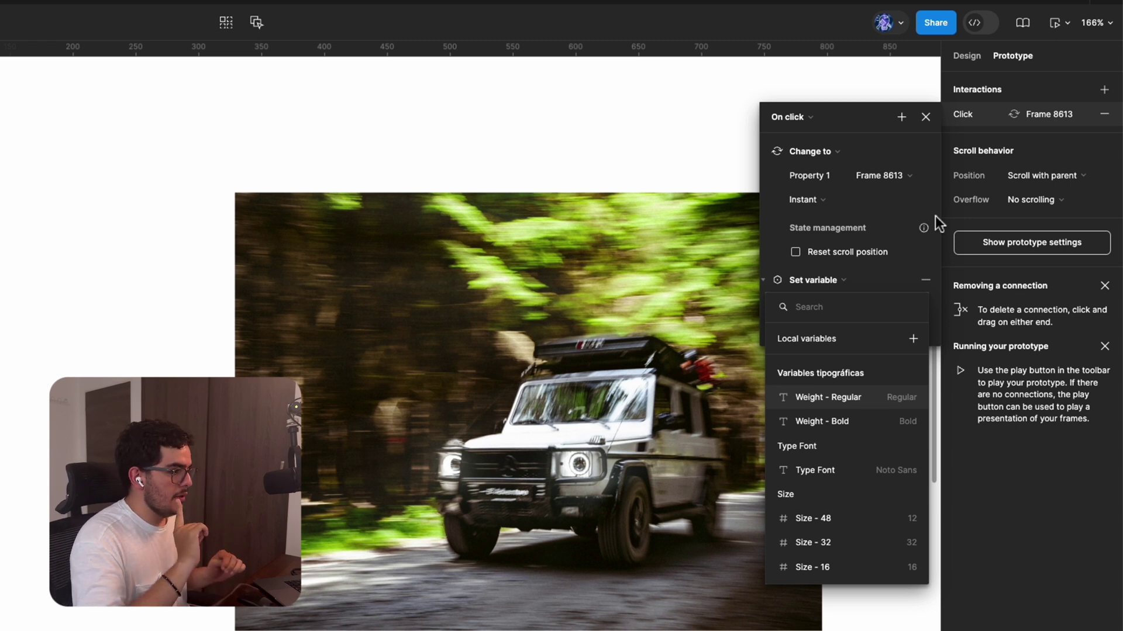
# Make the green variant's Set variable action set Switch Imagen to false.
pyautogui.scroll(-8, 862, 587)
pyautogui.scroll(-3, 831, 579)
pyautogui.scroll(7, 655, 543)
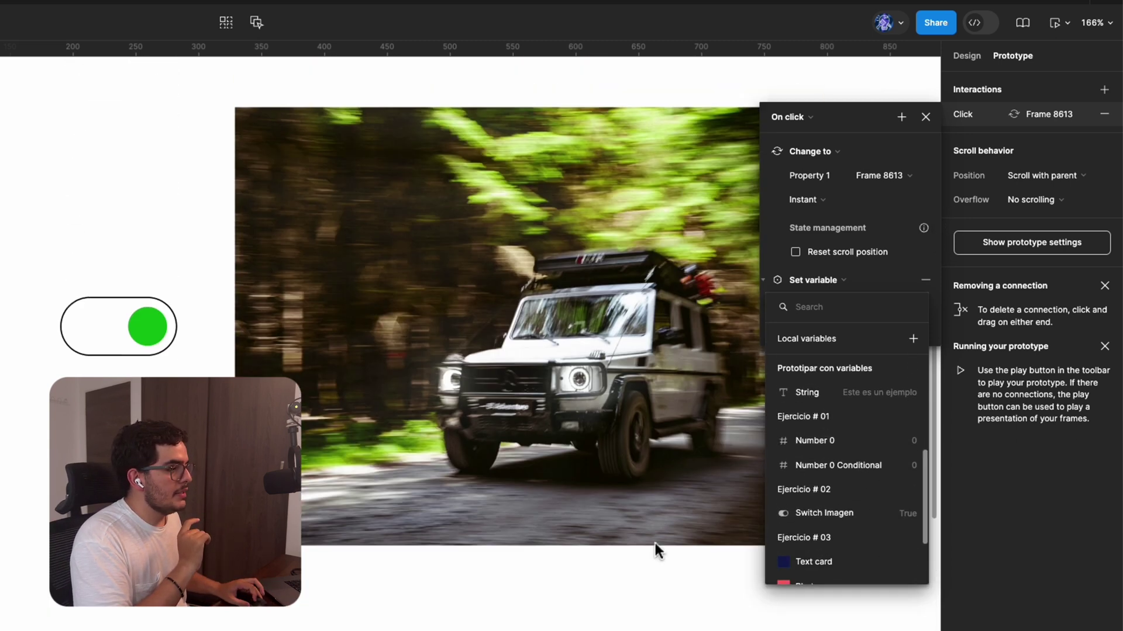
pyautogui.scroll(3, 655, 542)
pyautogui.scroll(-4, 832, 535)
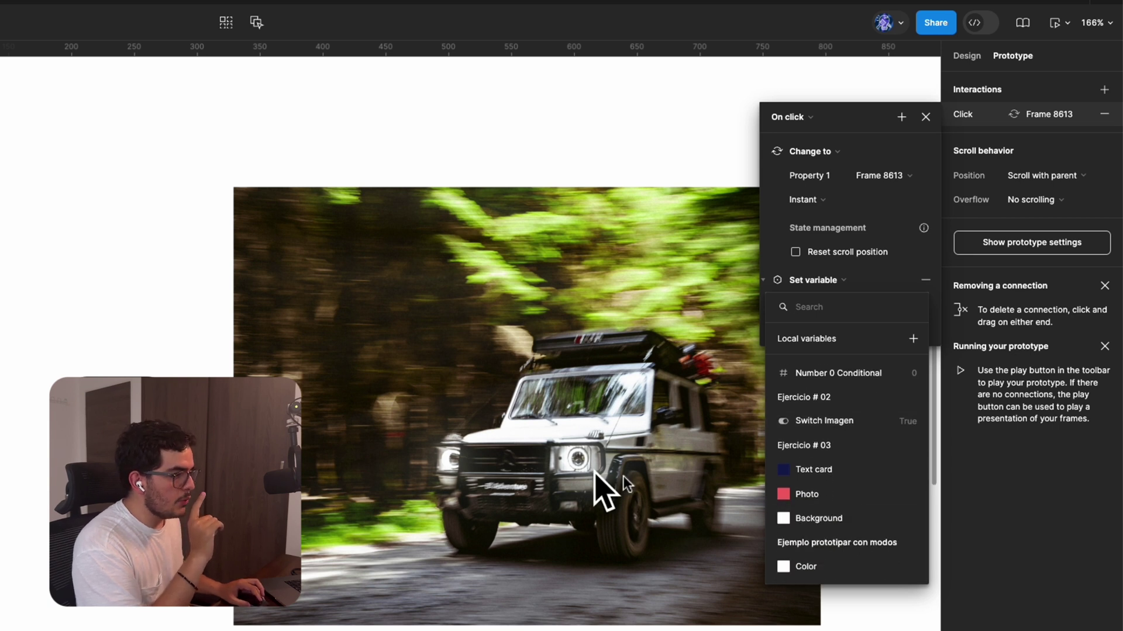
pyautogui.click(826, 426)
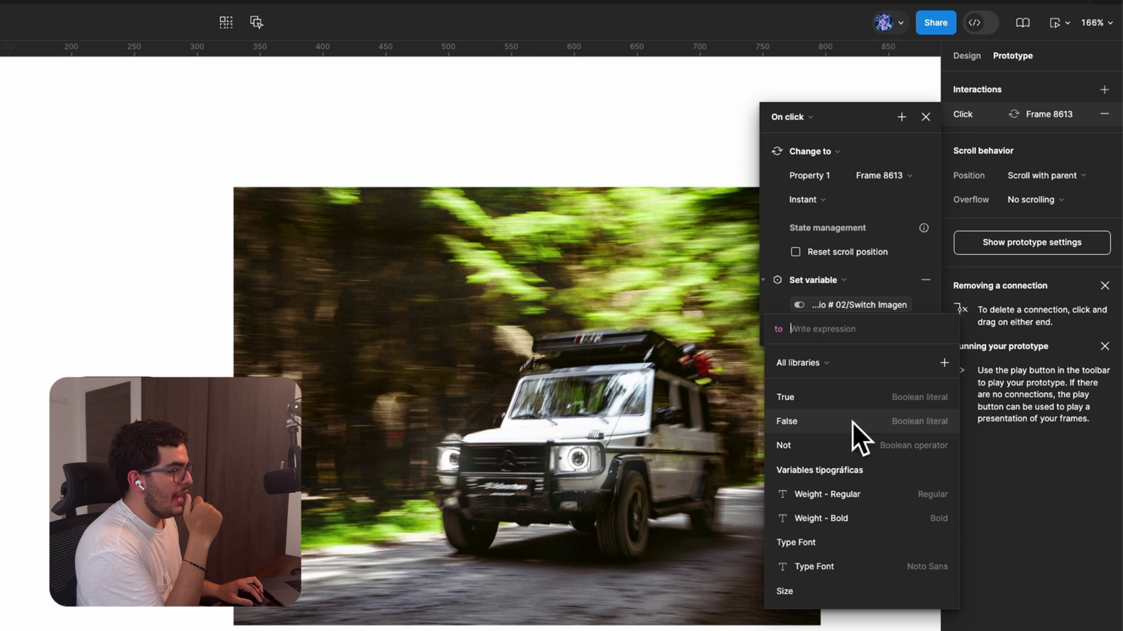
pyautogui.click(829, 421)
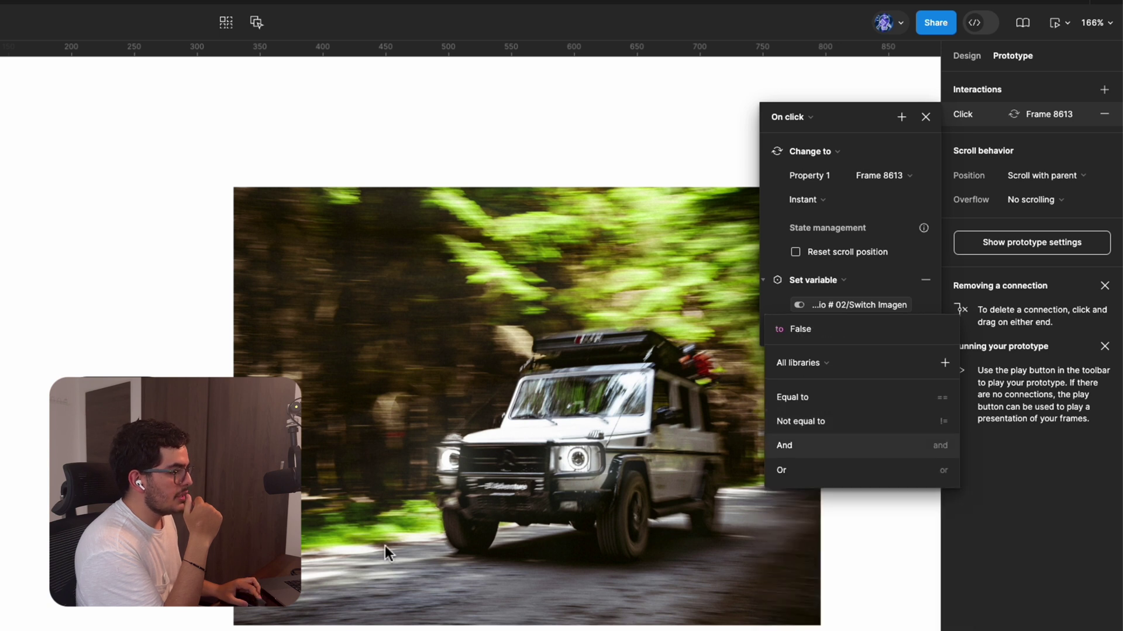
pyautogui.press('Return')
pyautogui.press('BackSpace')
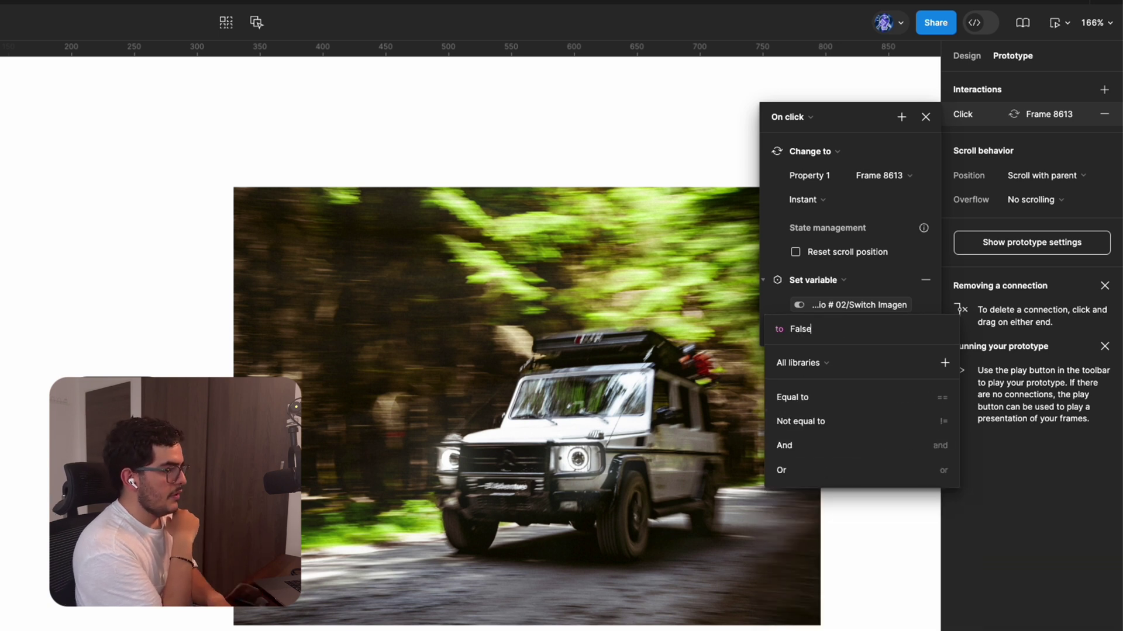
pyautogui.press('Escape')
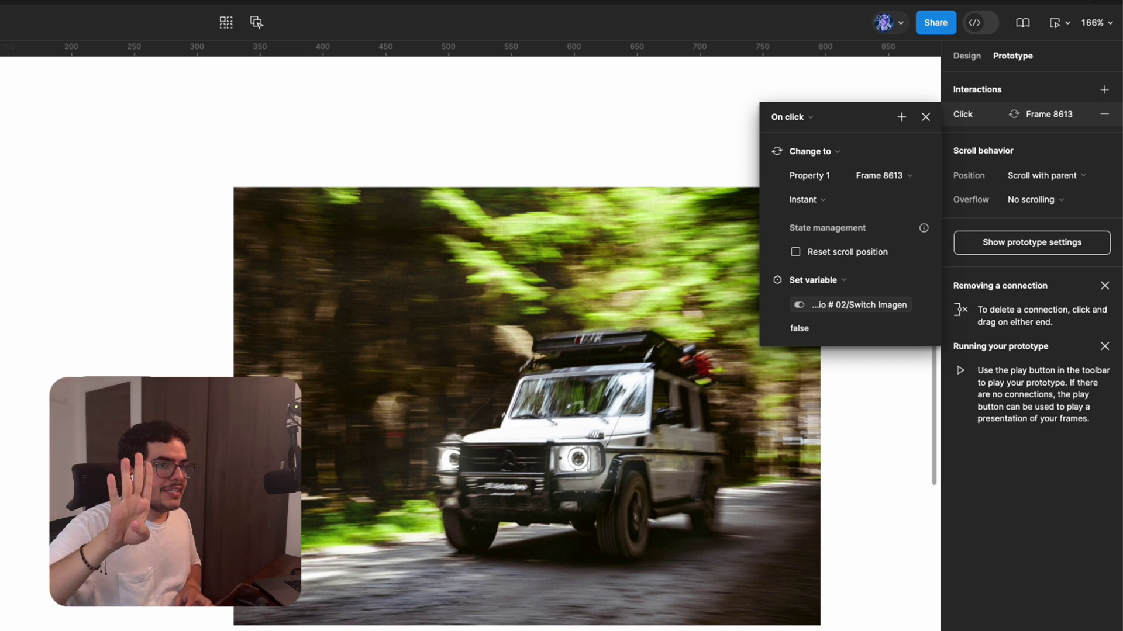
pyautogui.click(925, 117)
# Toggle Switch Imagen between True and False in the local variables to check the car photo's visibility, leaving it at True.
pyautogui.click(970, 60)
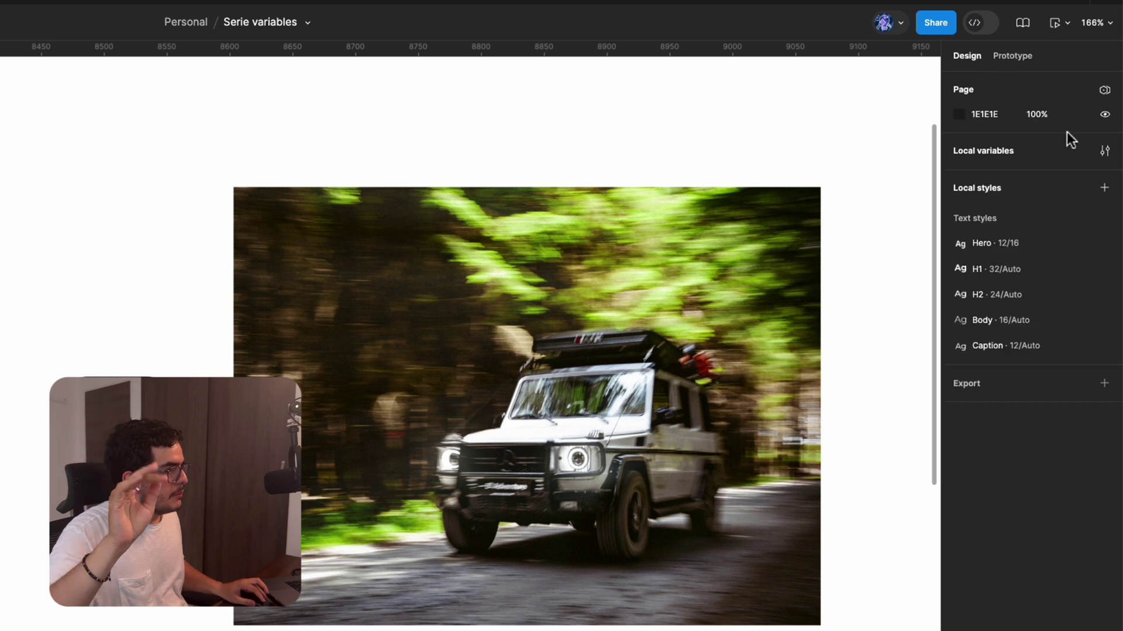
pyautogui.click(1104, 151)
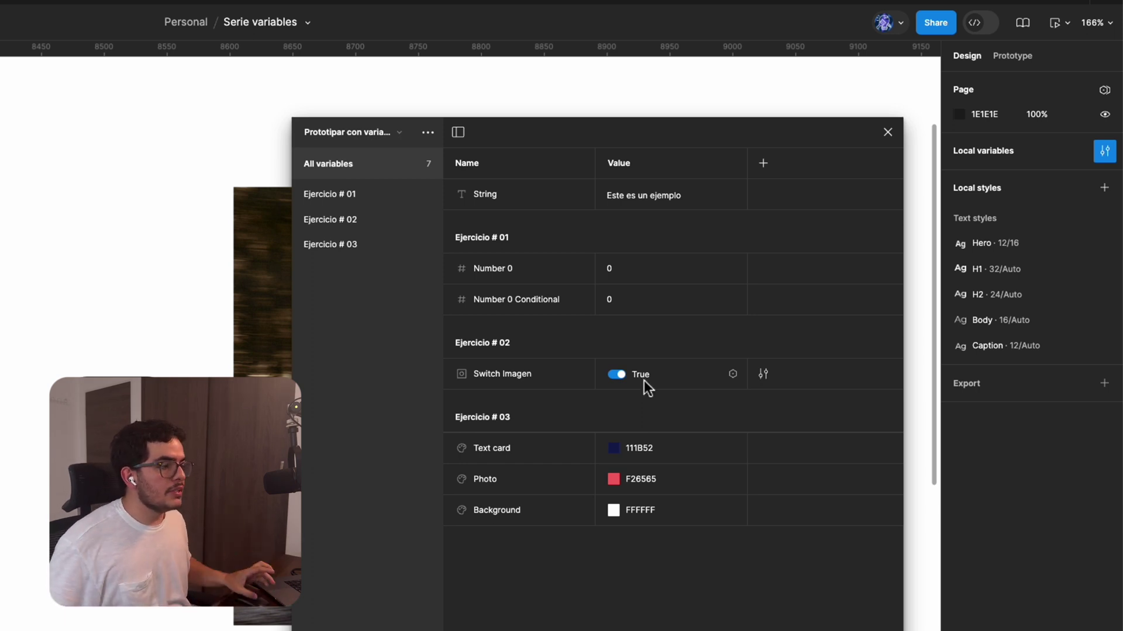
pyautogui.hscroll(5, 644, 380)
pyautogui.click(619, 380)
pyautogui.click(619, 380)
pyautogui.click(619, 377)
pyautogui.click(620, 378)
pyautogui.click(620, 378)
pyautogui.click(620, 378)
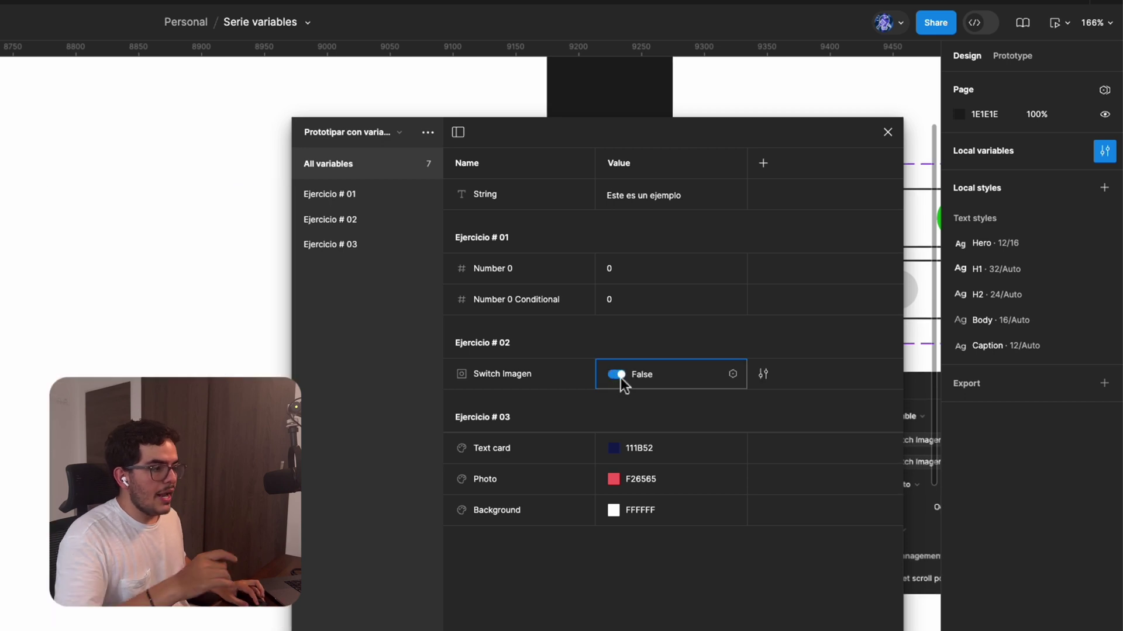
pyautogui.click(619, 377)
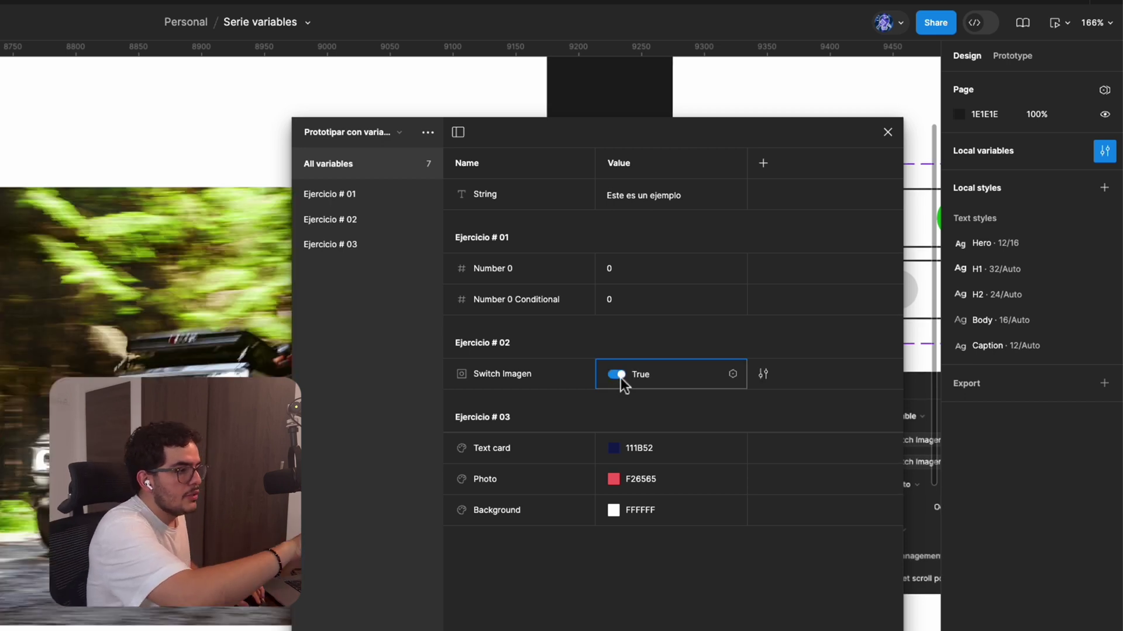
pyautogui.click(620, 378)
pyautogui.click(620, 378)
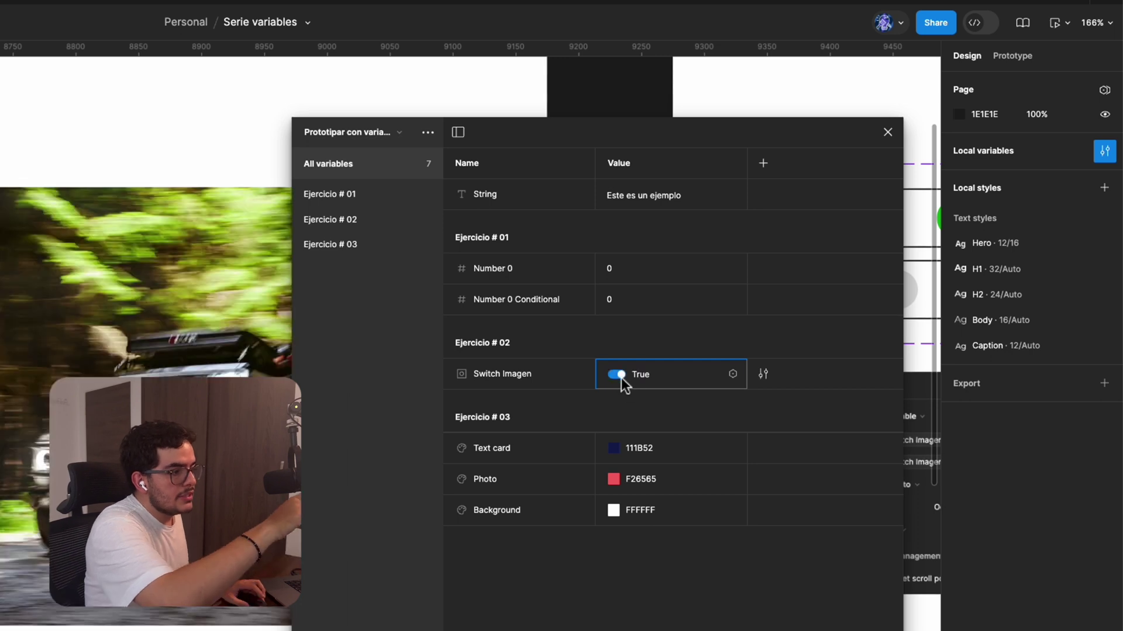
pyautogui.click(887, 132)
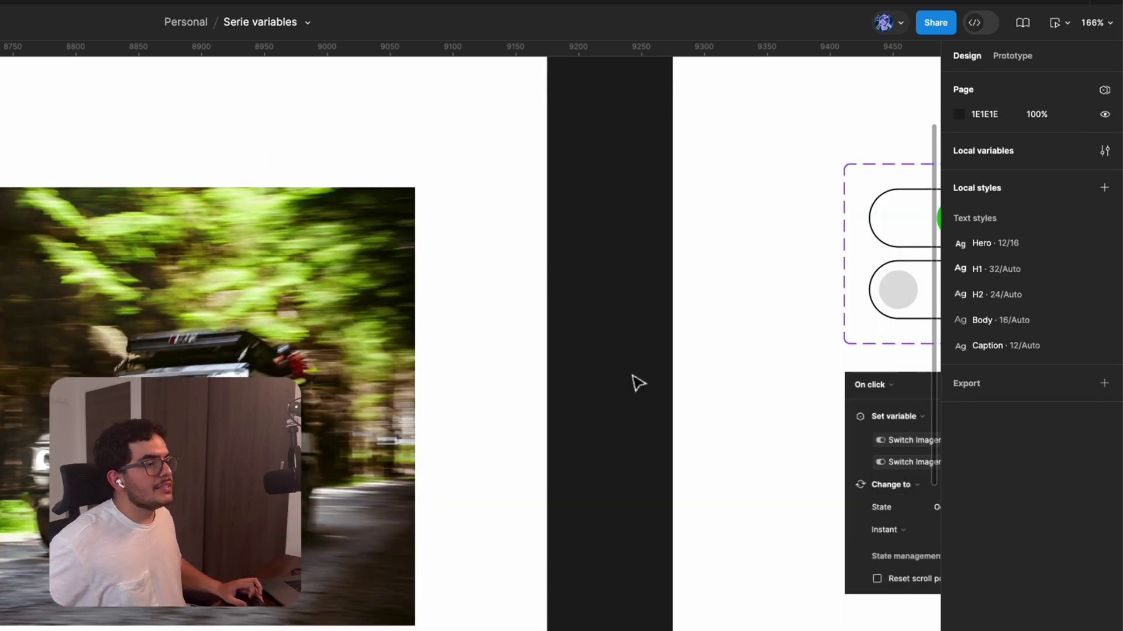
# Examine the design properties of the switch instance and of the green variant in the component set.
pyautogui.scroll(-3, 636, 381)
pyautogui.scroll(-3, 669, 446)
pyautogui.scroll(5, 338, 393)
pyautogui.click(149, 330)
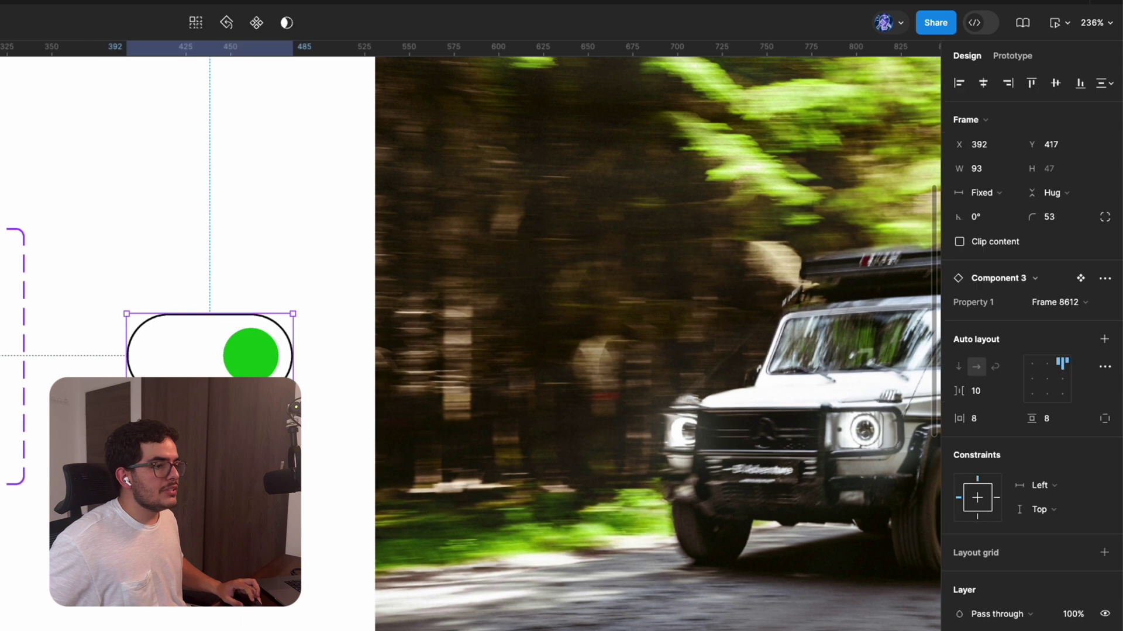
pyautogui.scroll(-2, 46, 401)
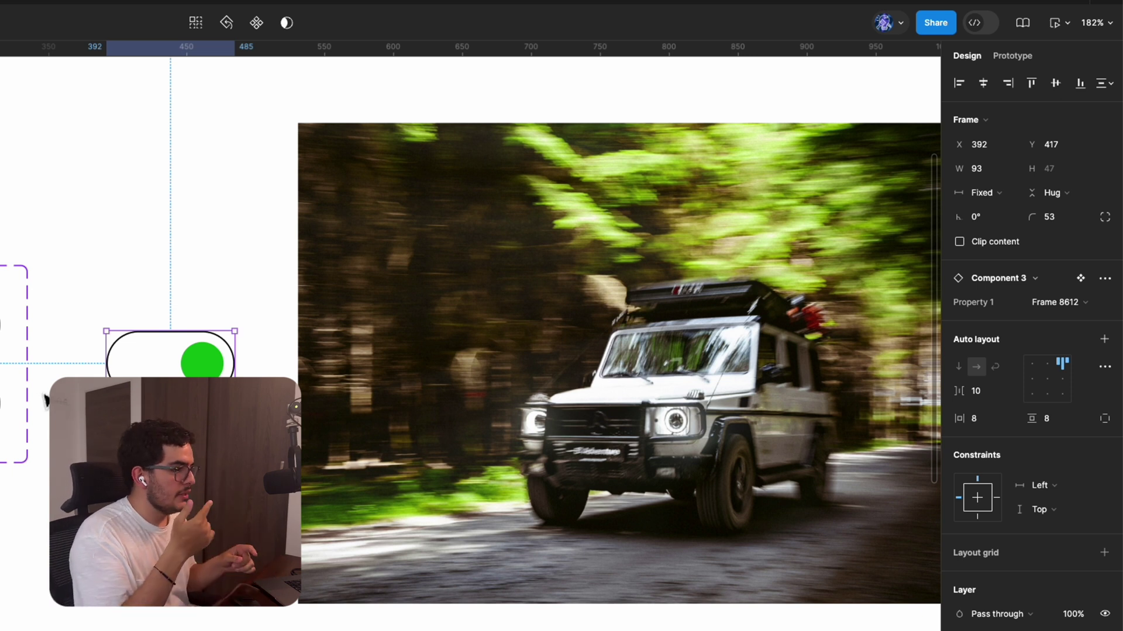
pyautogui.click(2, 325)
pyautogui.click(2, 325)
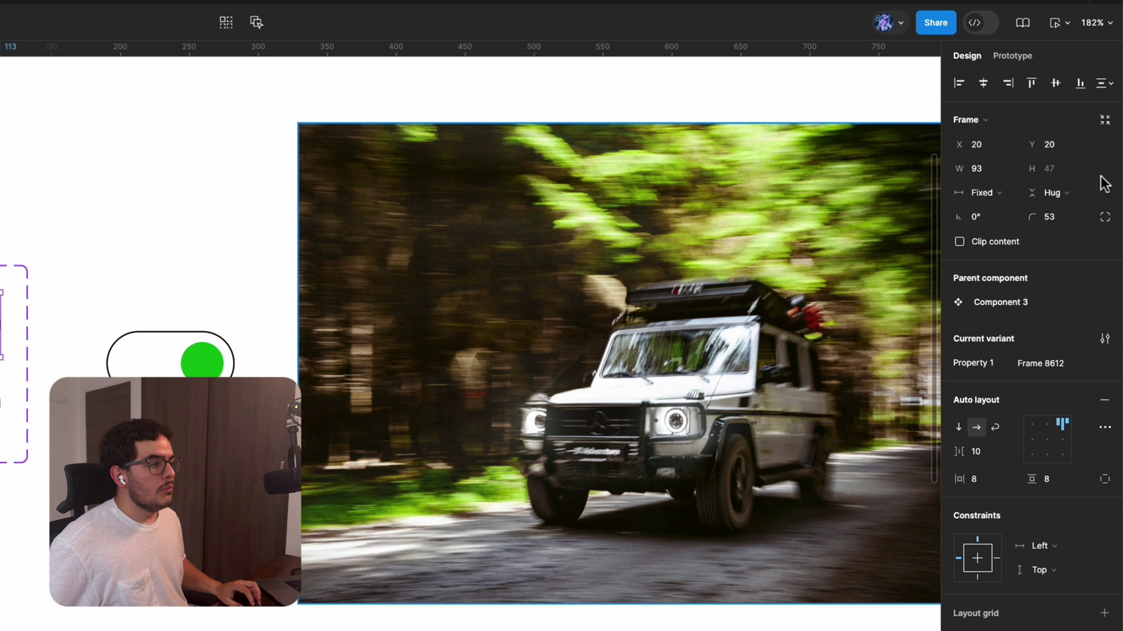
pyautogui.click(169, 304)
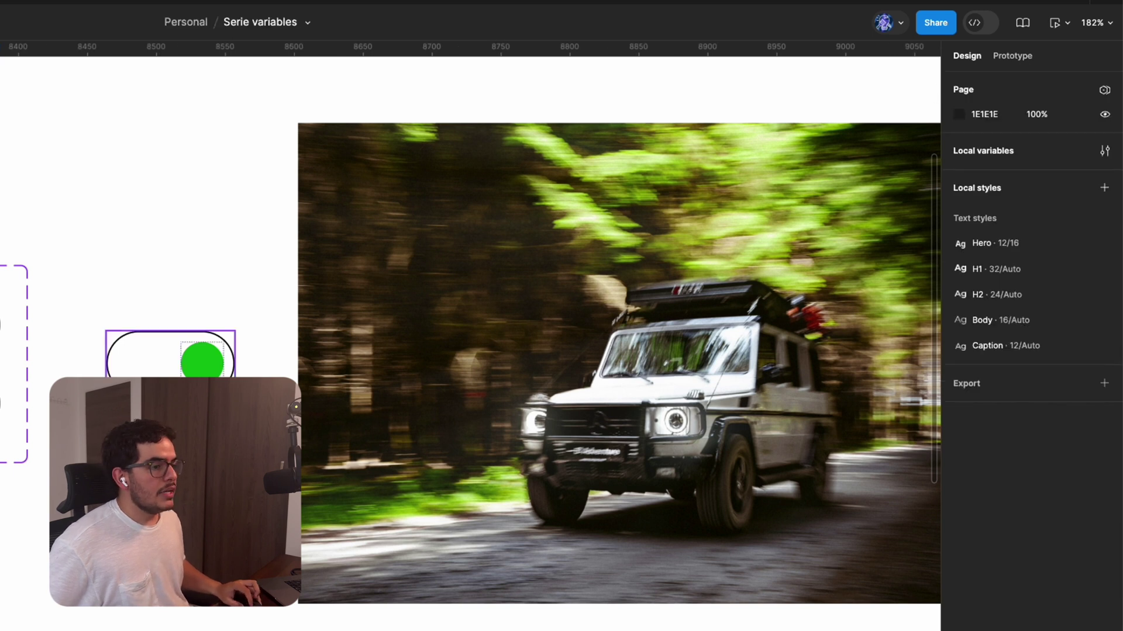
pyautogui.click(146, 351)
# Preview the Ejercicio # 02 frame and toggle its switch repeatedly to test the car photo's visibility, then close the preview.
pyautogui.scroll(-5, 499, 397)
pyautogui.press('Escape')
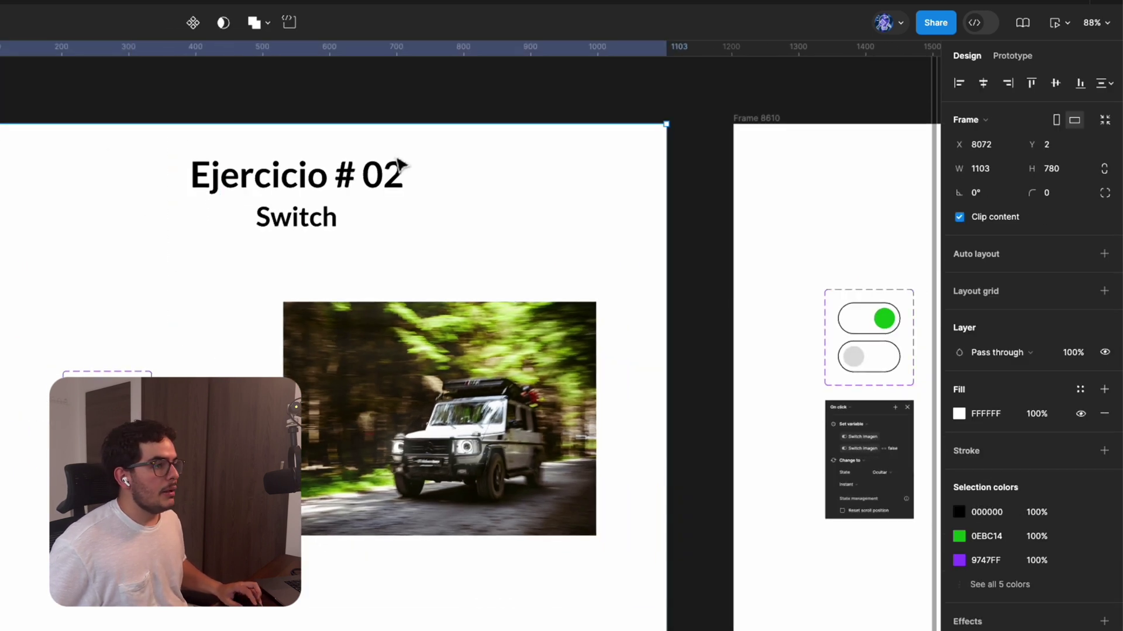
pyautogui.click(1051, 29)
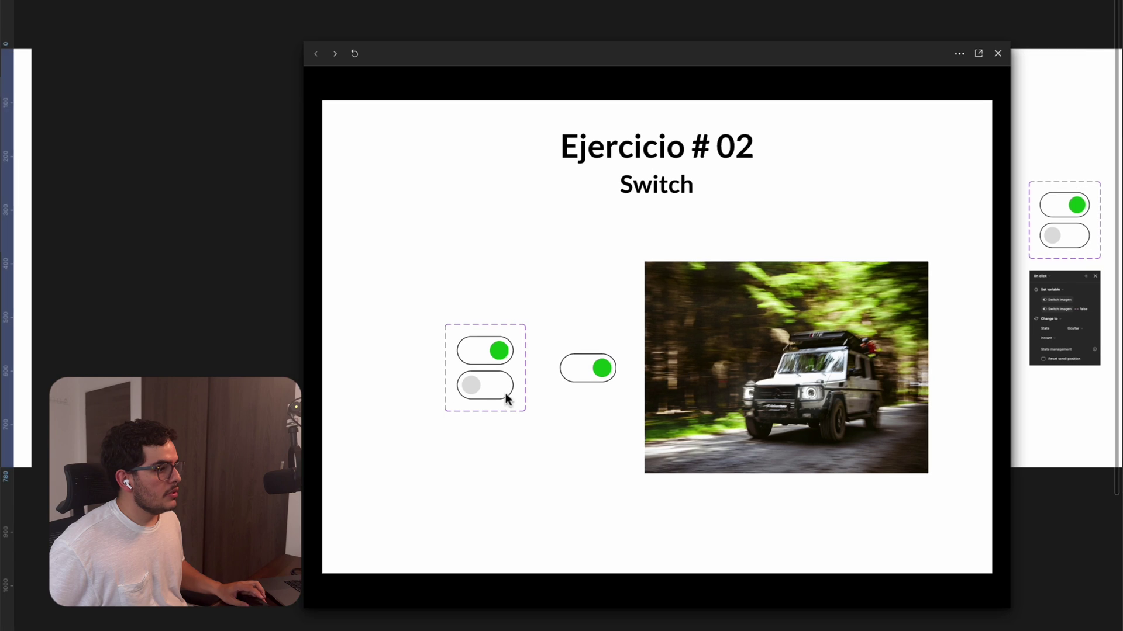
pyautogui.click(589, 378)
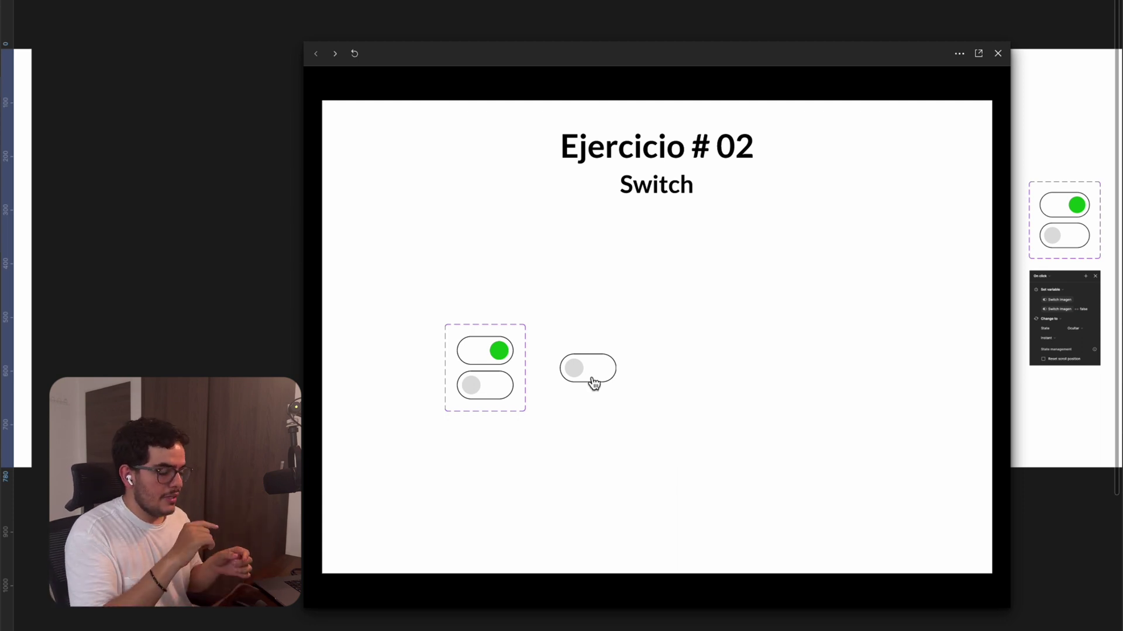
pyautogui.click(592, 380)
pyautogui.click(593, 380)
pyautogui.click(592, 380)
pyautogui.click(593, 380)
pyautogui.click(593, 380)
pyautogui.click(592, 380)
pyautogui.click(592, 380)
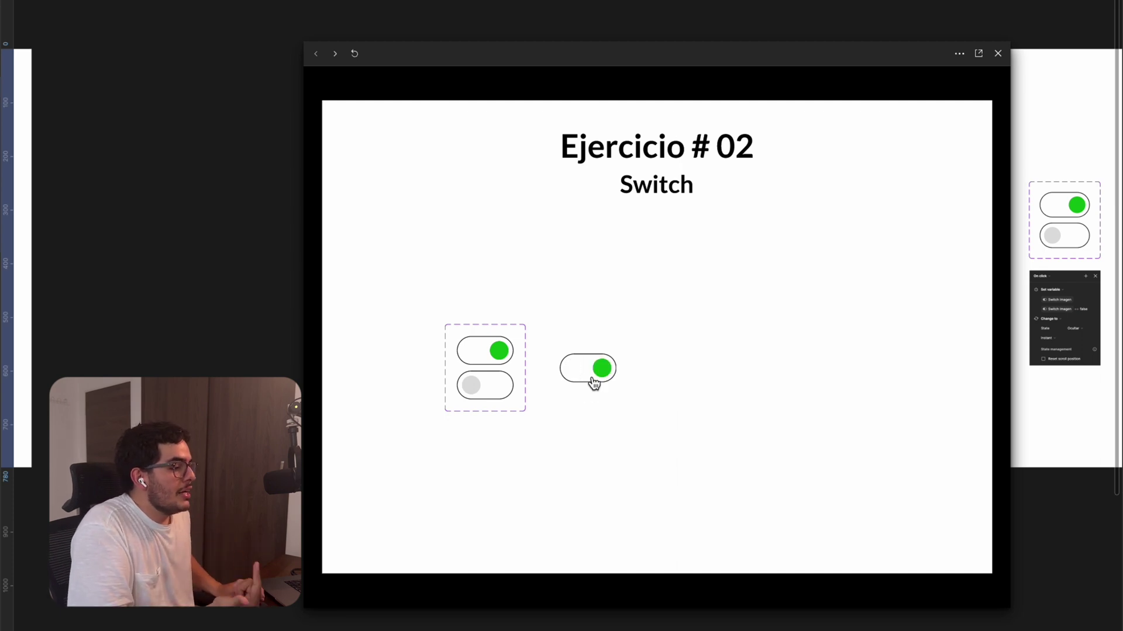
pyautogui.click(592, 380)
pyautogui.click(592, 380)
pyautogui.click(592, 380)
pyautogui.click(593, 381)
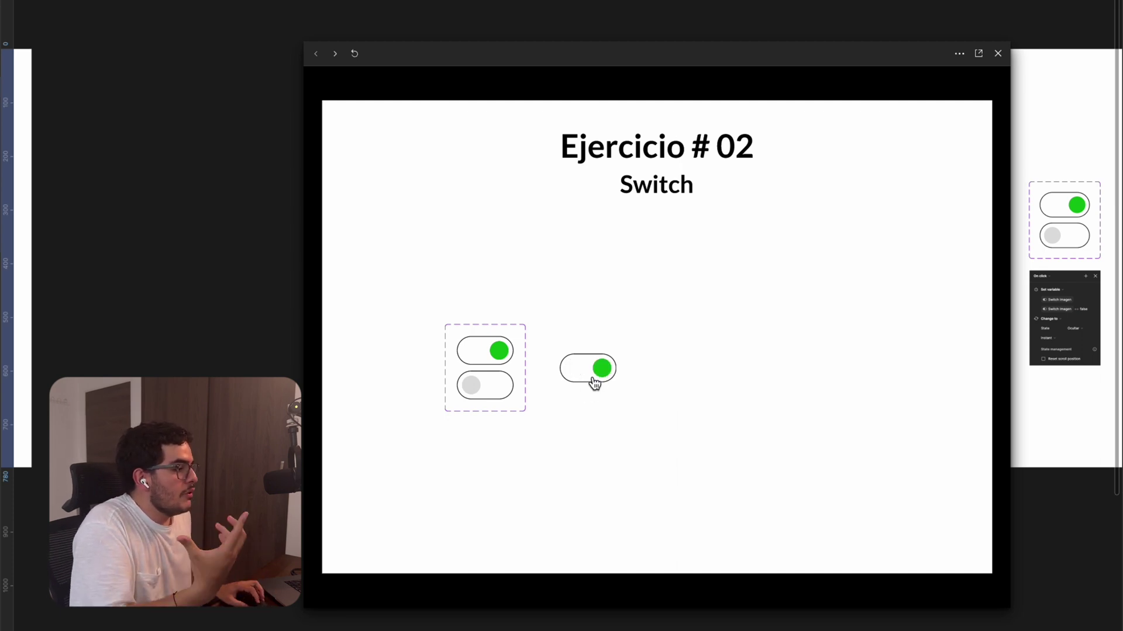
pyautogui.click(595, 381)
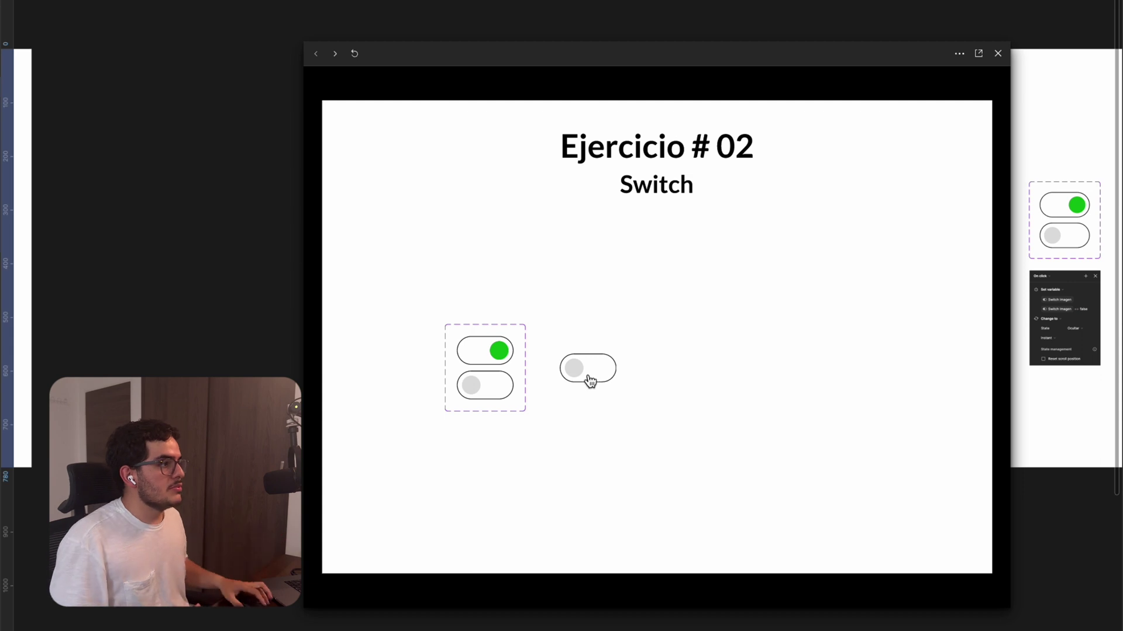
pyautogui.click(998, 53)
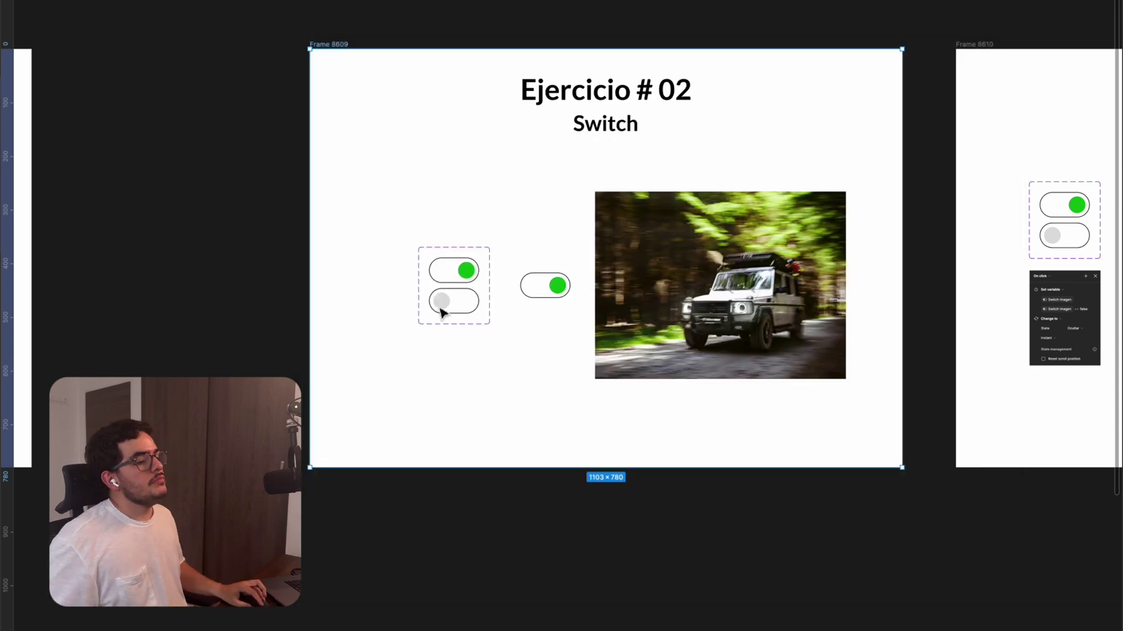
# Add a Set variable action to the grey variant's existing On click interaction.
pyautogui.click(459, 301)
pyautogui.scroll(2, 470, 280)
pyautogui.scroll(5, 470, 280)
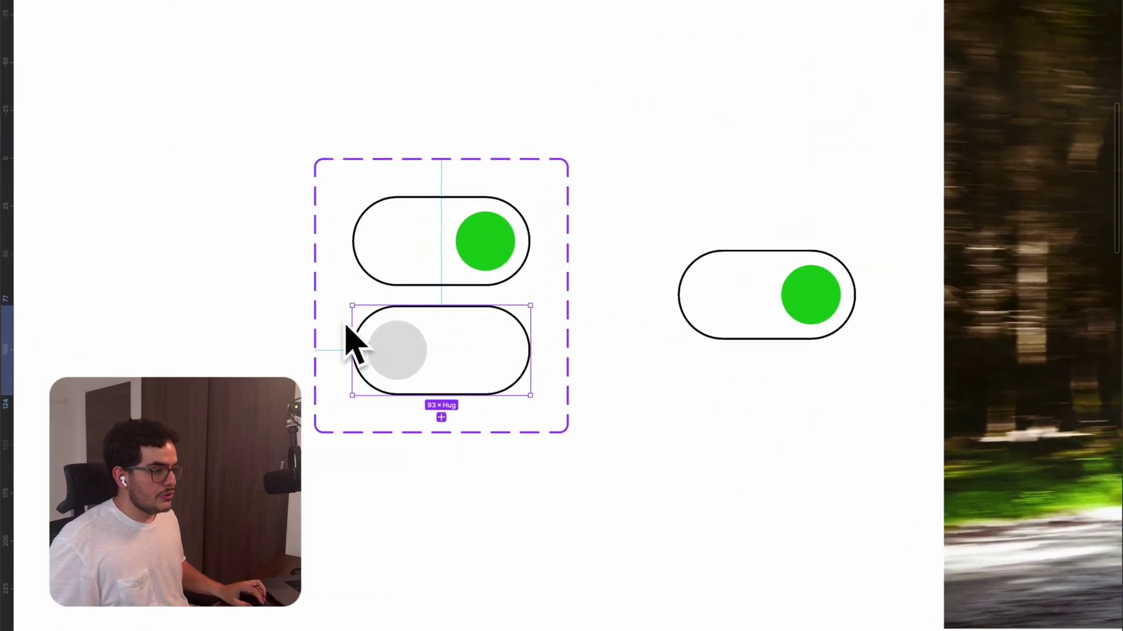
pyautogui.scroll(-3, 351, 344)
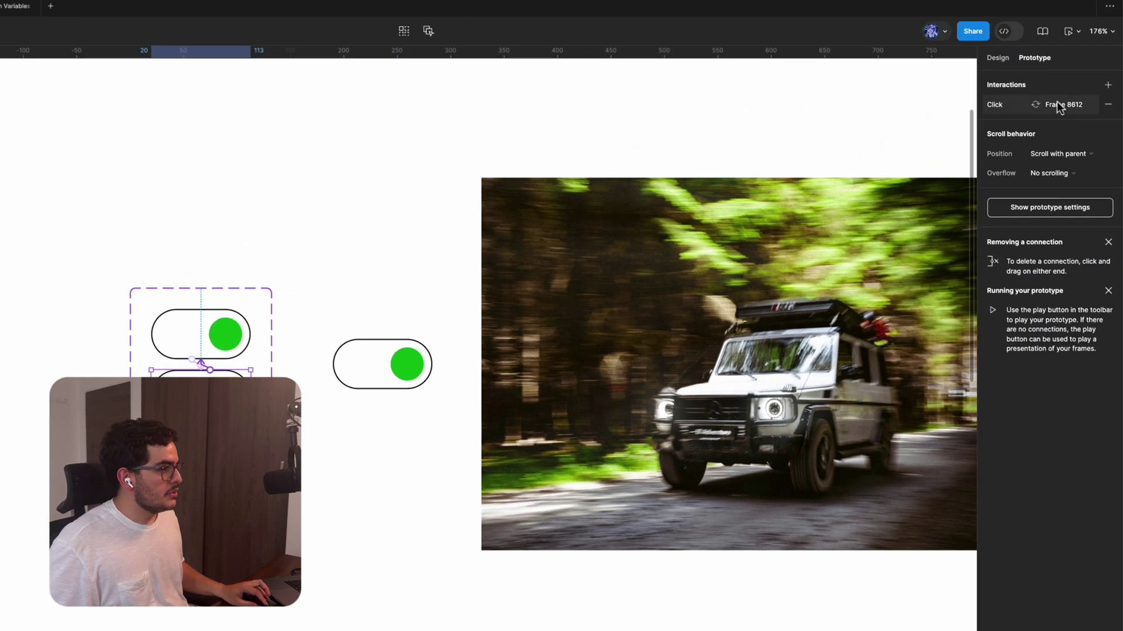
pyautogui.click(1053, 105)
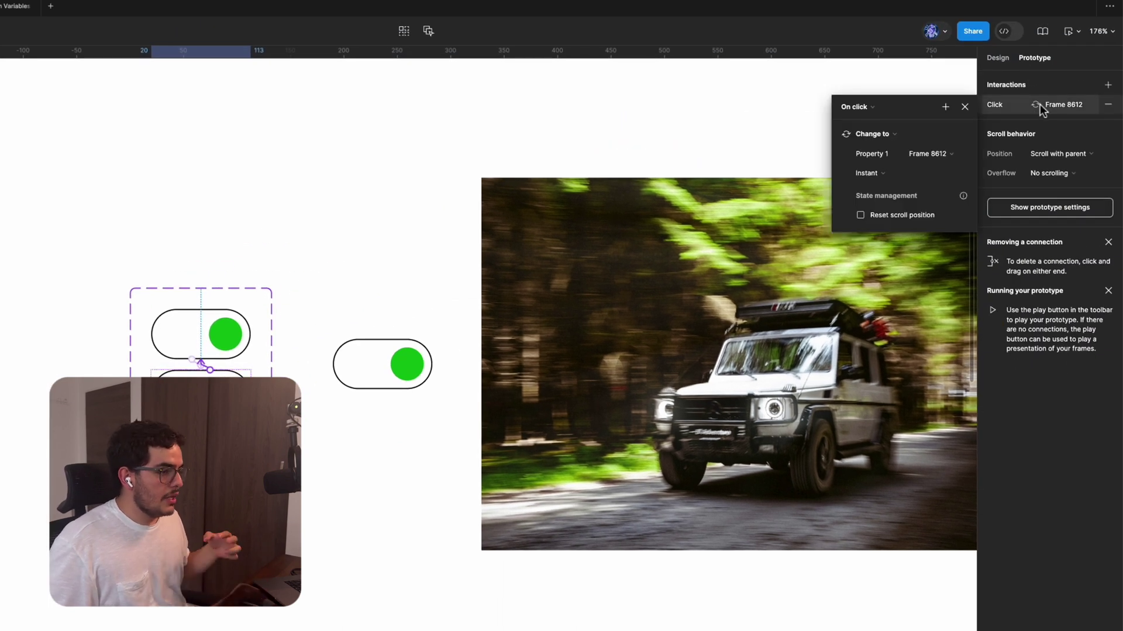
pyautogui.click(945, 107)
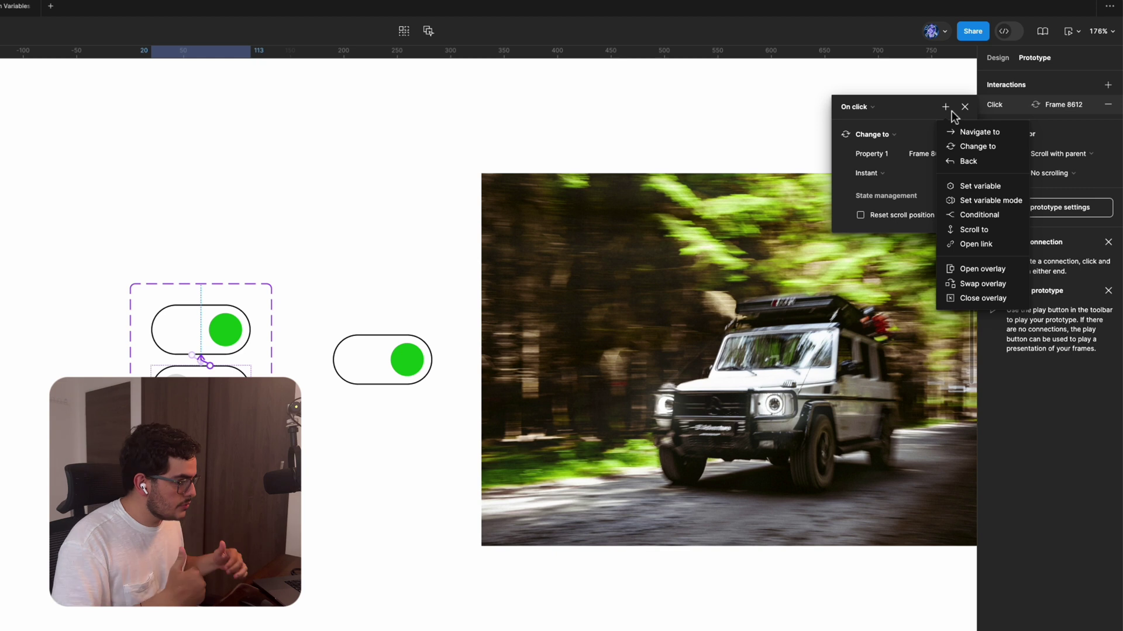
pyautogui.click(967, 186)
# Make the grey variant's Set variable action set Switch Imagen to true, and close the interaction settings.
pyautogui.scroll(-5, 877, 444)
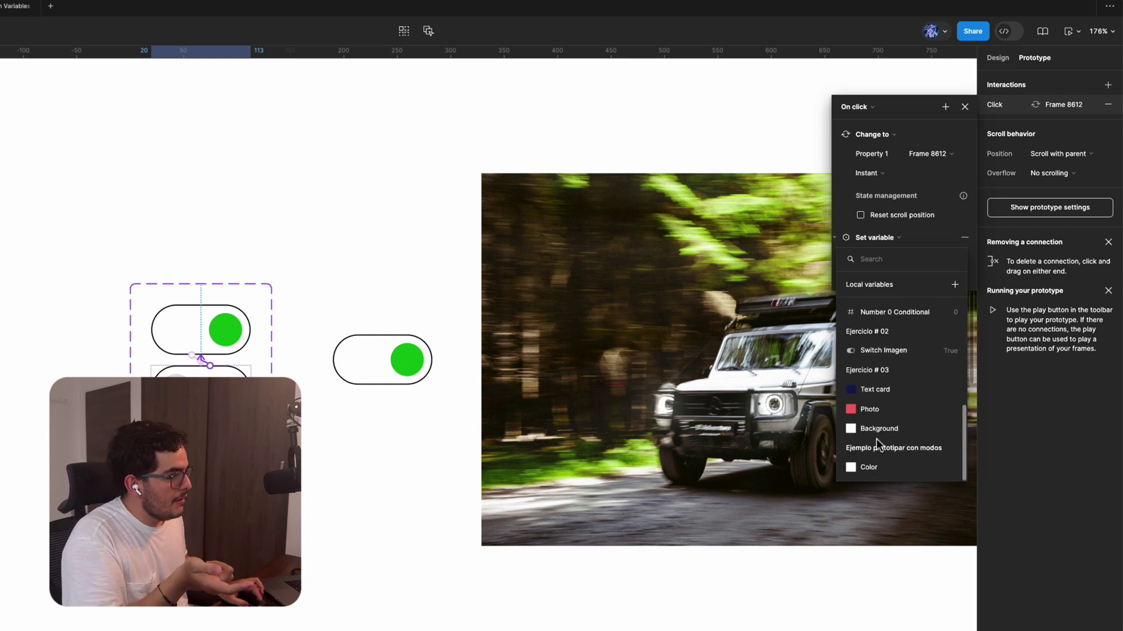
pyautogui.click(906, 351)
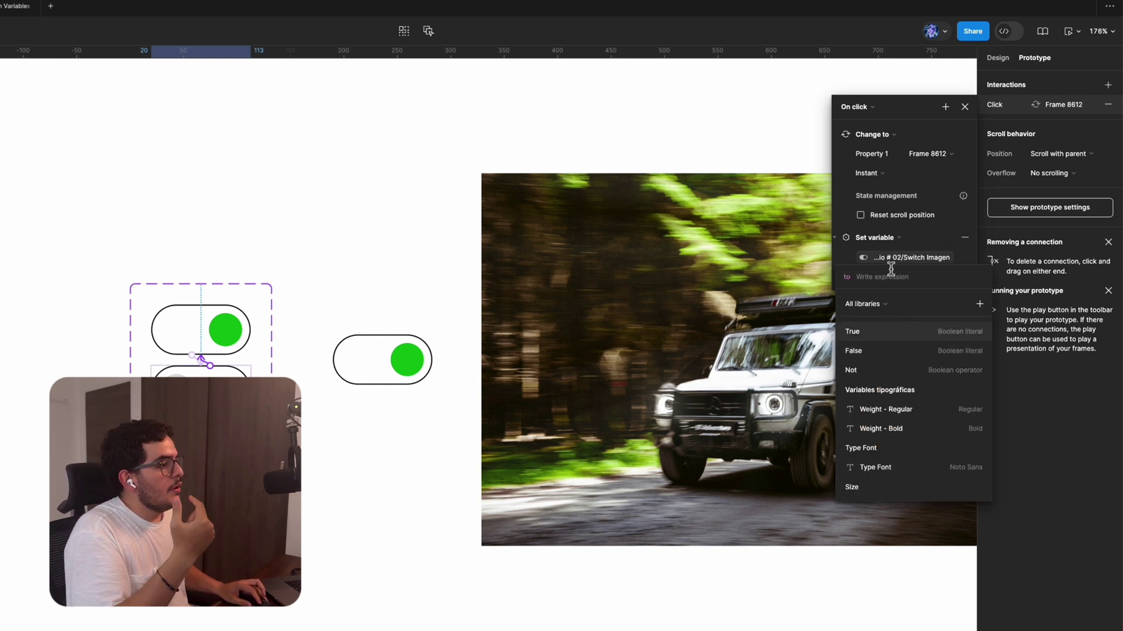
pyautogui.click(888, 332)
pyautogui.write('==')
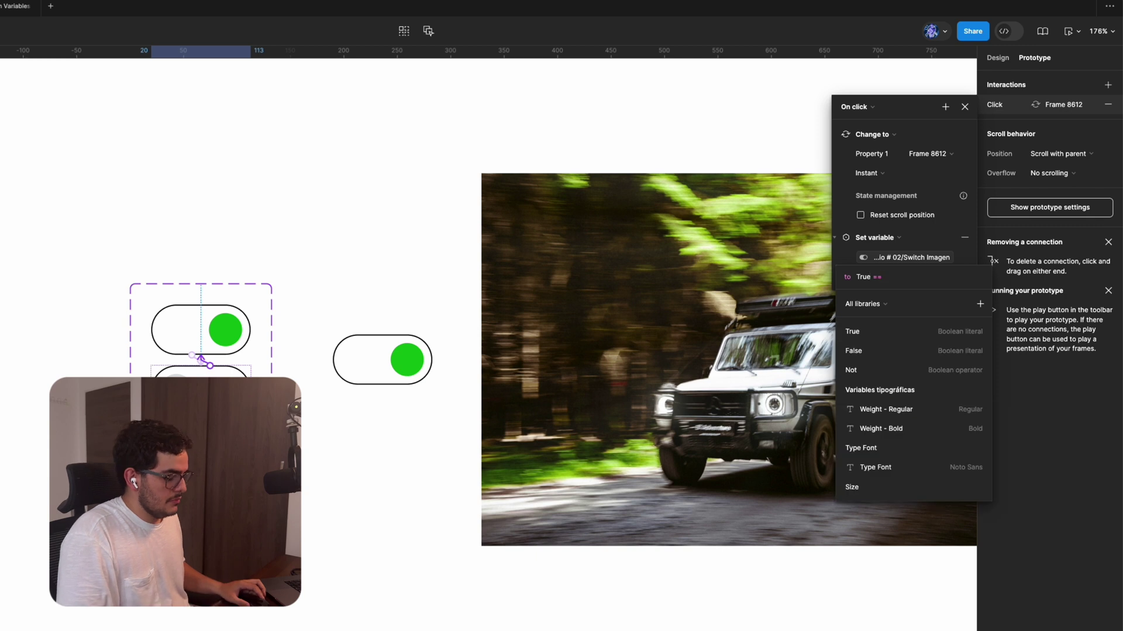
pyautogui.press('Escape')
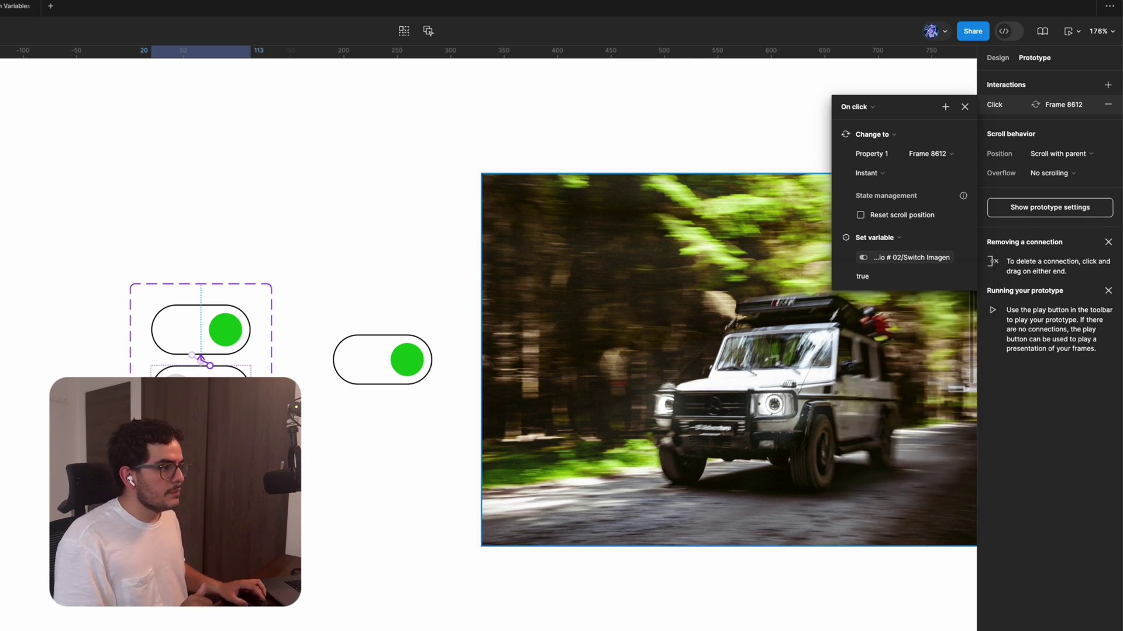
pyautogui.click(964, 107)
# Preview Frame 8609 again and toggle the switch on and off to test hiding and showing the car photo.
pyautogui.scroll(-5, 541, 387)
pyautogui.press('Escape')
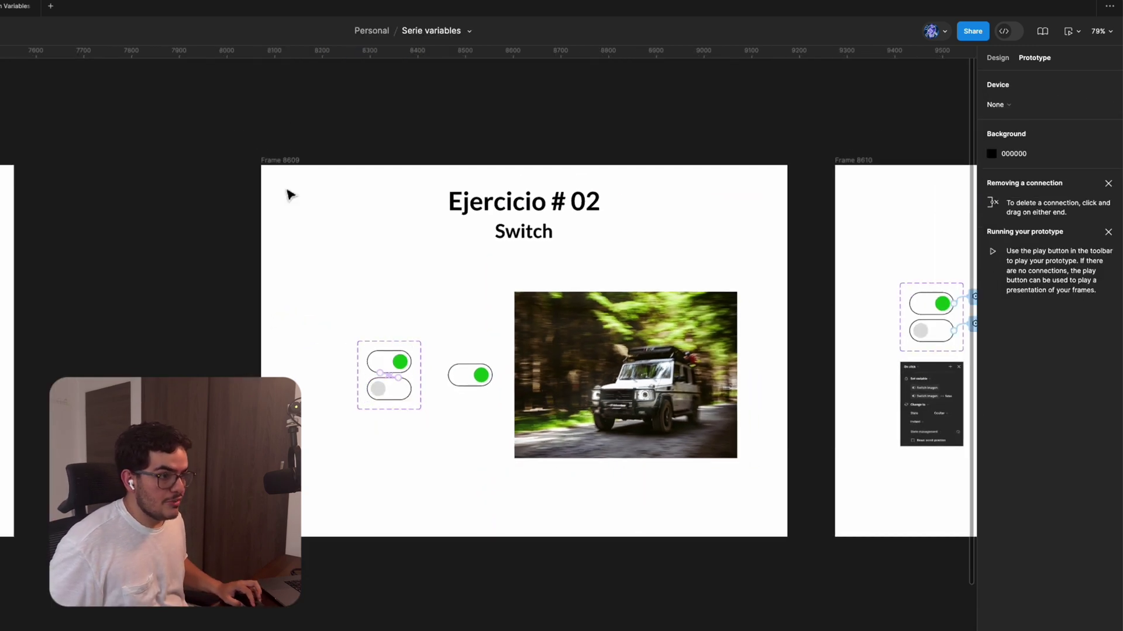
pyautogui.click(283, 159)
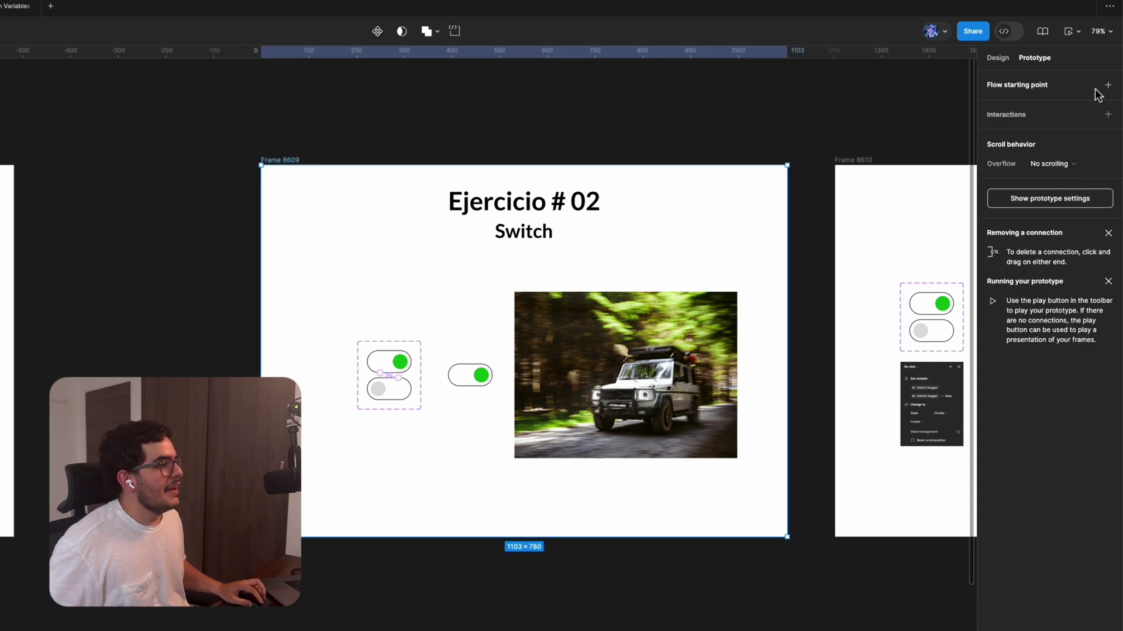
pyautogui.click(1066, 32)
pyautogui.click(444, 433)
pyautogui.click(443, 436)
pyautogui.click(443, 436)
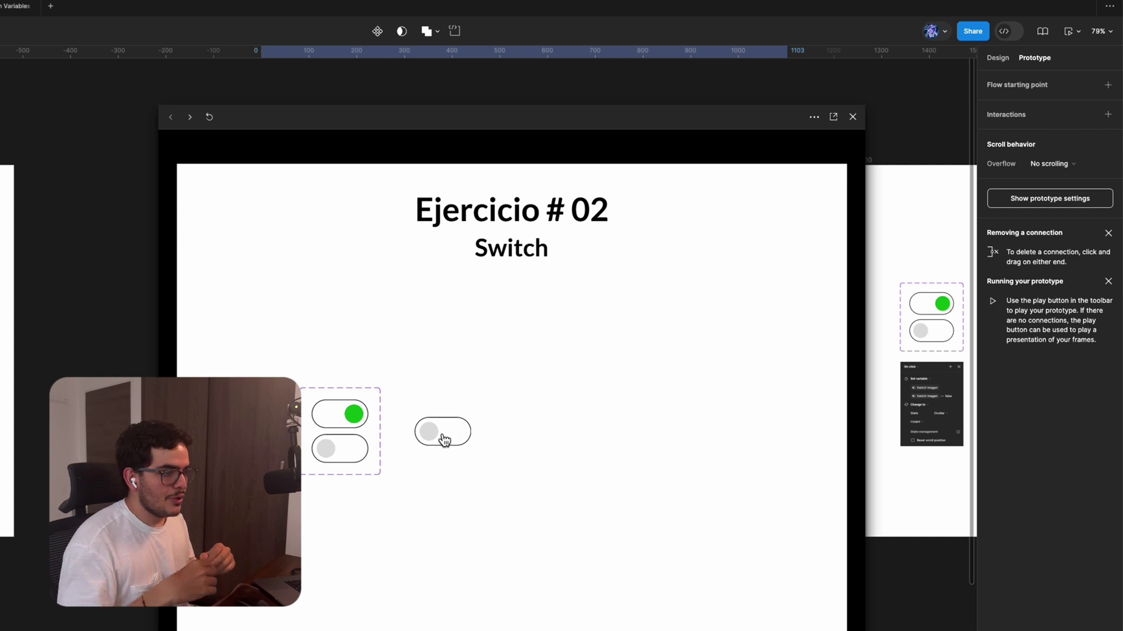
pyautogui.click(443, 438)
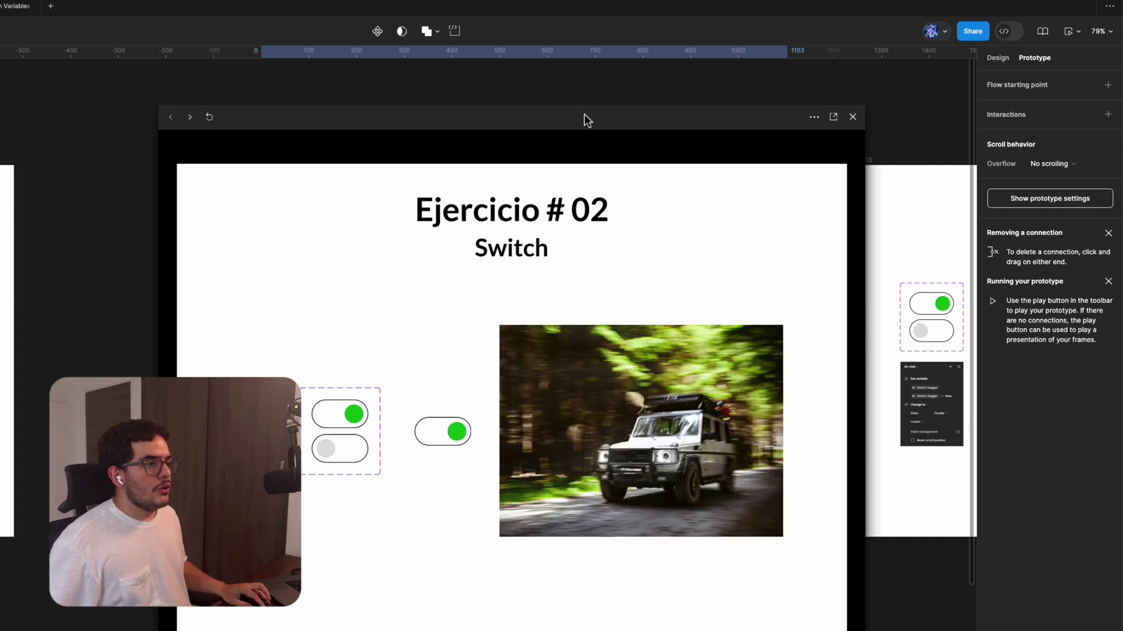
pyautogui.moveTo(588, 120); pyautogui.dragTo(522, 73)
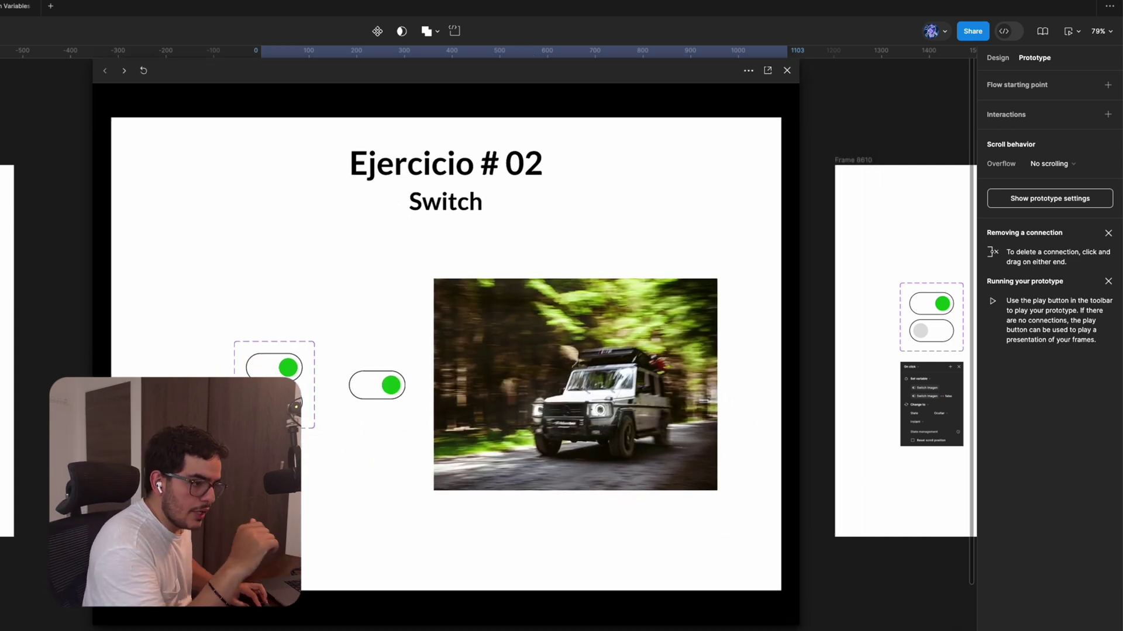
pyautogui.click(388, 395)
pyautogui.click(388, 394)
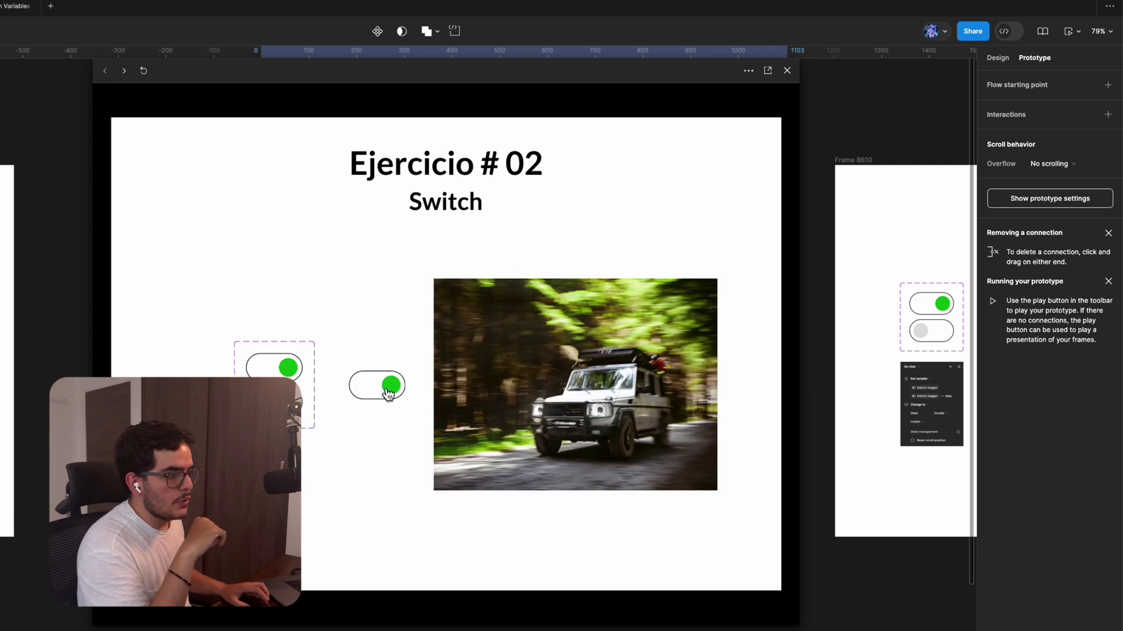
pyautogui.click(787, 71)
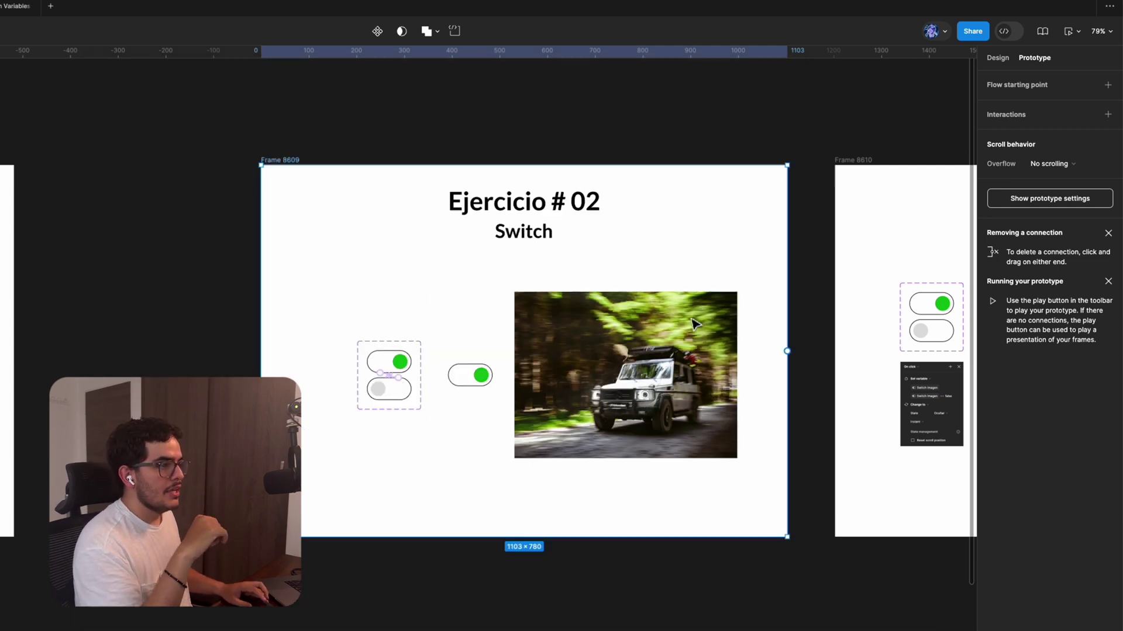
# Review the green variant's On click interaction with its Change to and Set variable actions.
pyautogui.scroll(5, 393, 387)
pyautogui.click(389, 365)
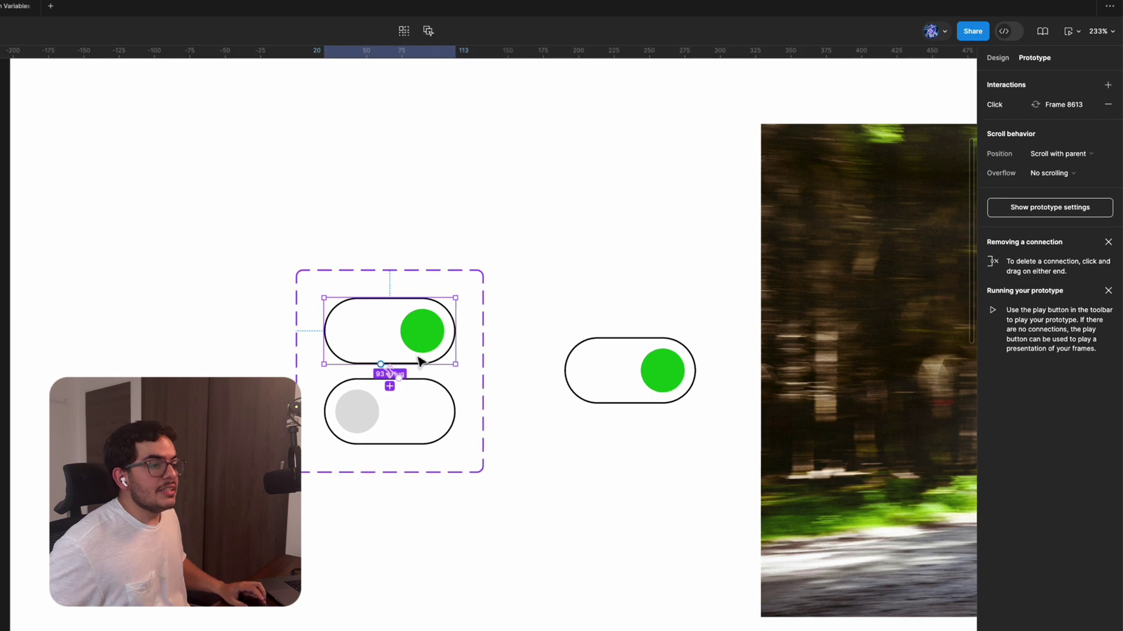
pyautogui.click(389, 368)
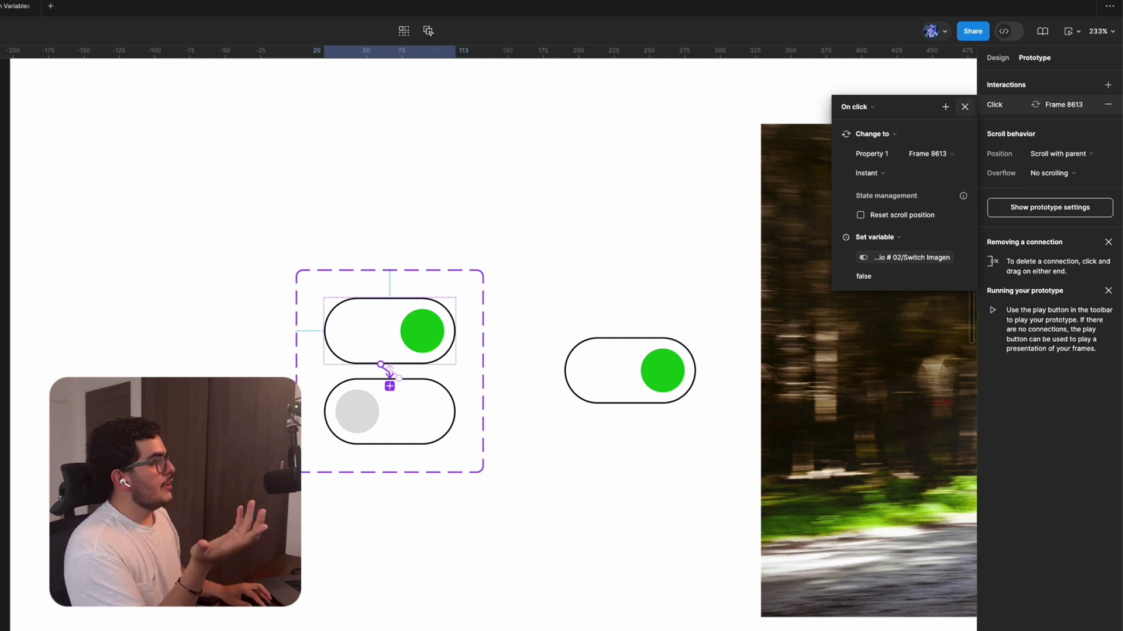
pyautogui.click(965, 106)
# Run the Ejercicio # 02 prototype once more, toggle its switch several times, and close the preview.
pyautogui.scroll(-5, 253, 462)
pyautogui.scroll(-1, 175, 347)
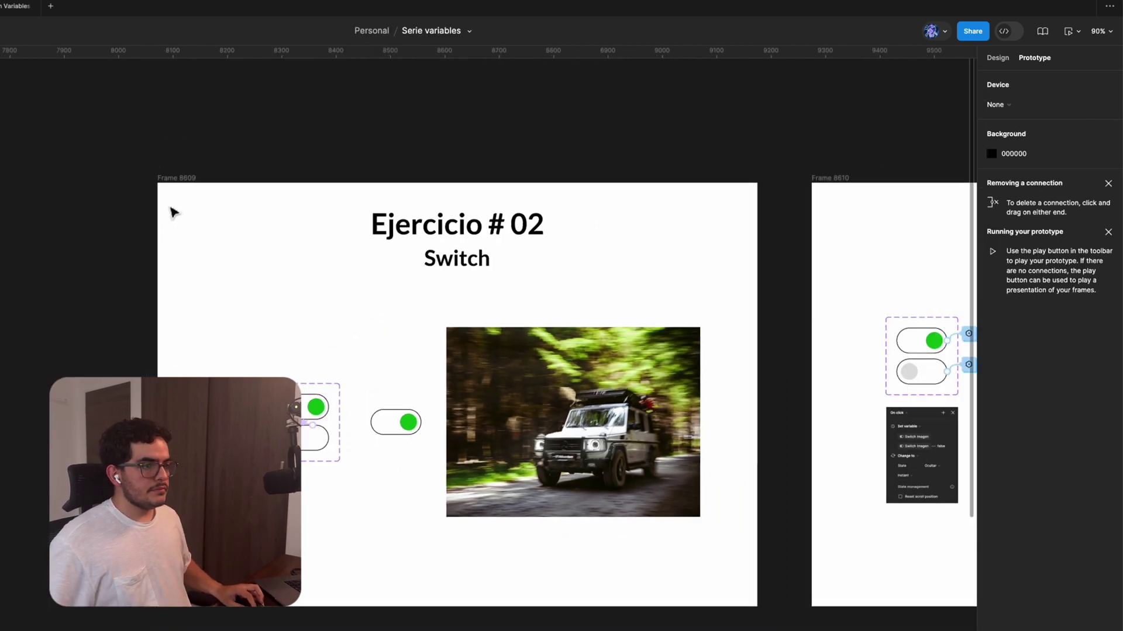
pyautogui.click(171, 212)
pyautogui.click(1067, 31)
pyautogui.click(388, 393)
pyautogui.click(388, 394)
pyautogui.click(390, 398)
pyautogui.click(391, 398)
pyautogui.click(390, 397)
pyautogui.press('Escape')
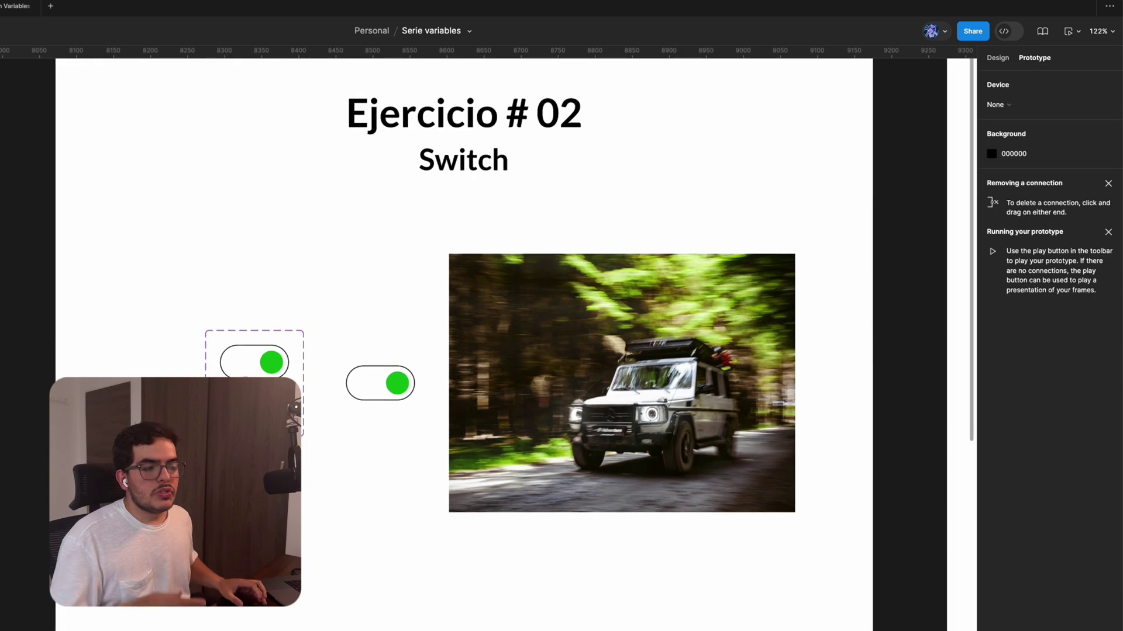
# Examine the reference version of Ejercicio # 02 in Frame 8610, including its pictured On click settings for Switch Imagen.
pyautogui.hscroll(10, 488, 345)
pyautogui.scroll(3, 488, 345)
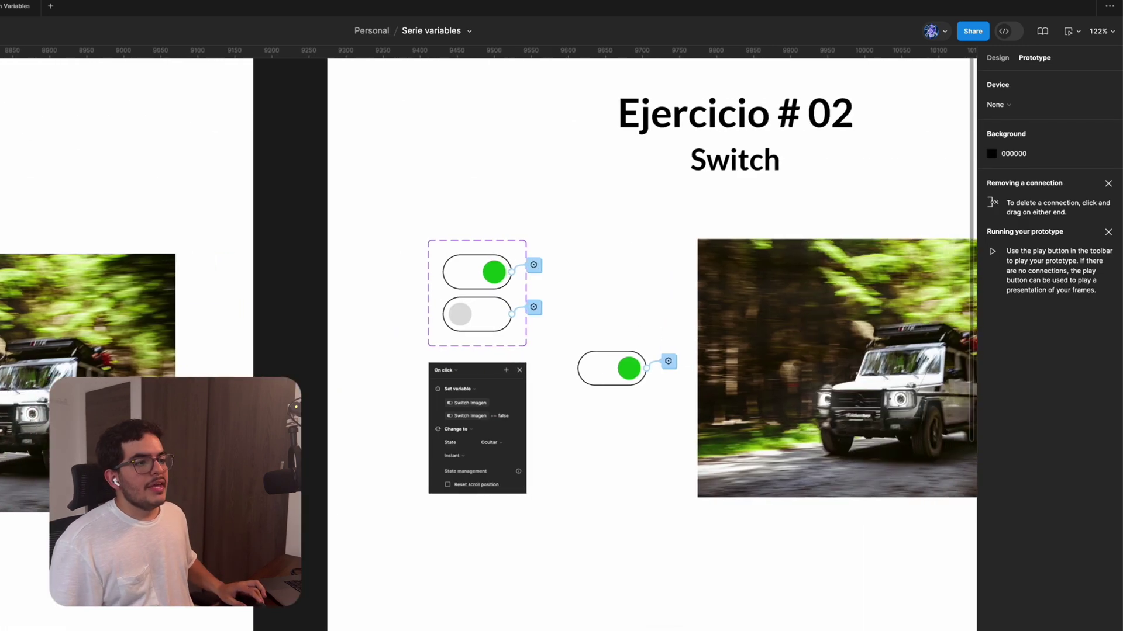
pyautogui.hscroll(6, 488, 345)
pyautogui.scroll(-3, 488, 345)
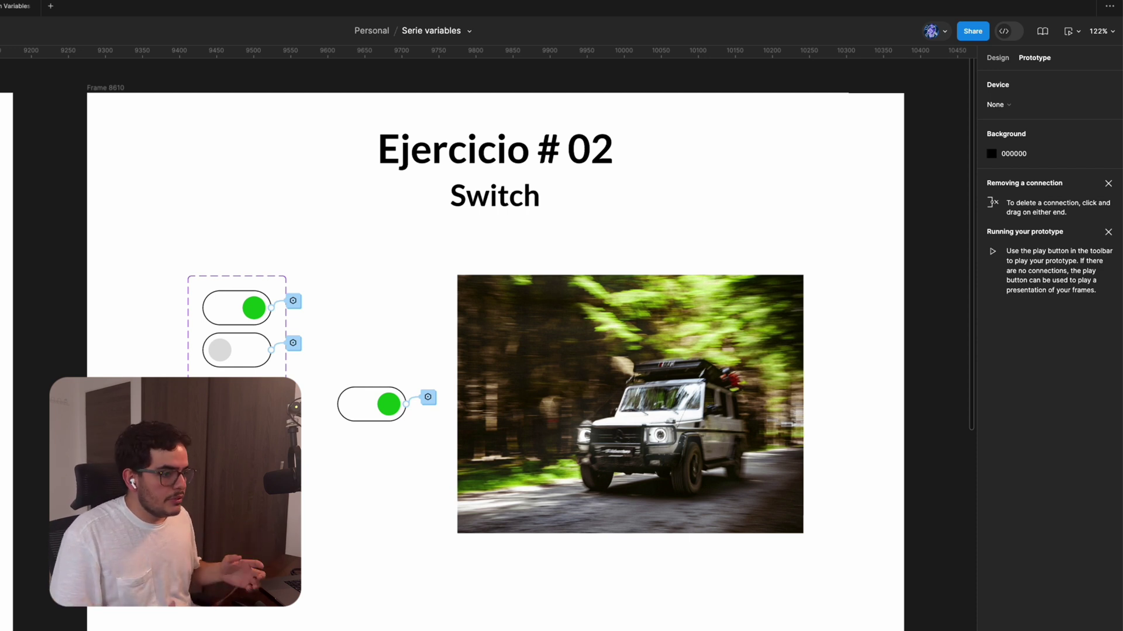
pyautogui.click(428, 398)
pyautogui.scroll(10, 339, 353)
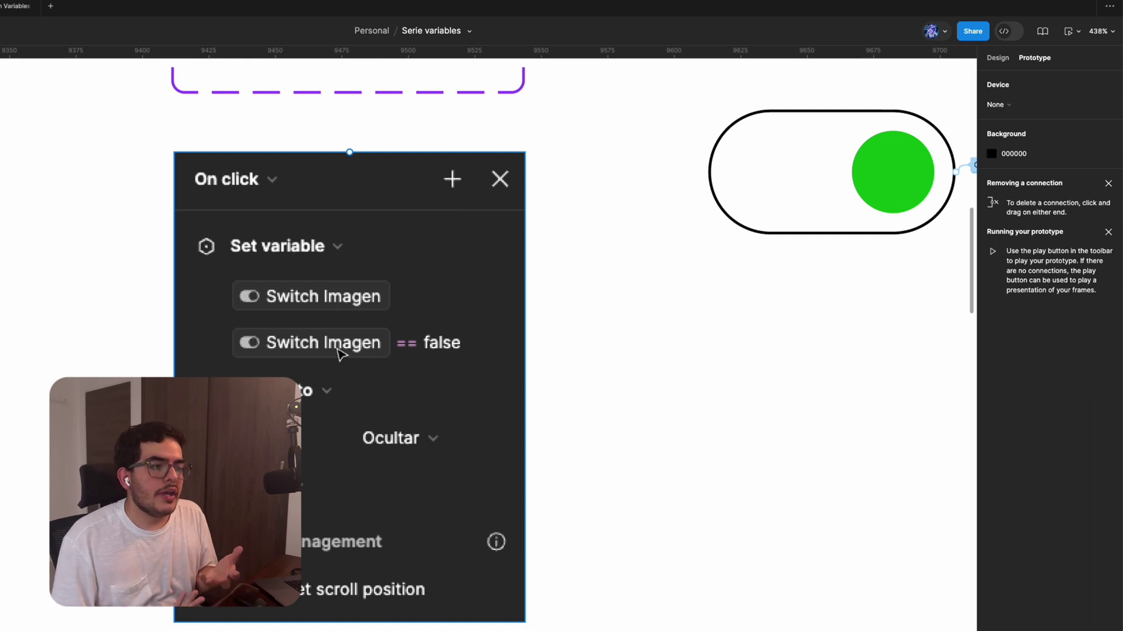
pyautogui.scroll(-5, 804, 245)
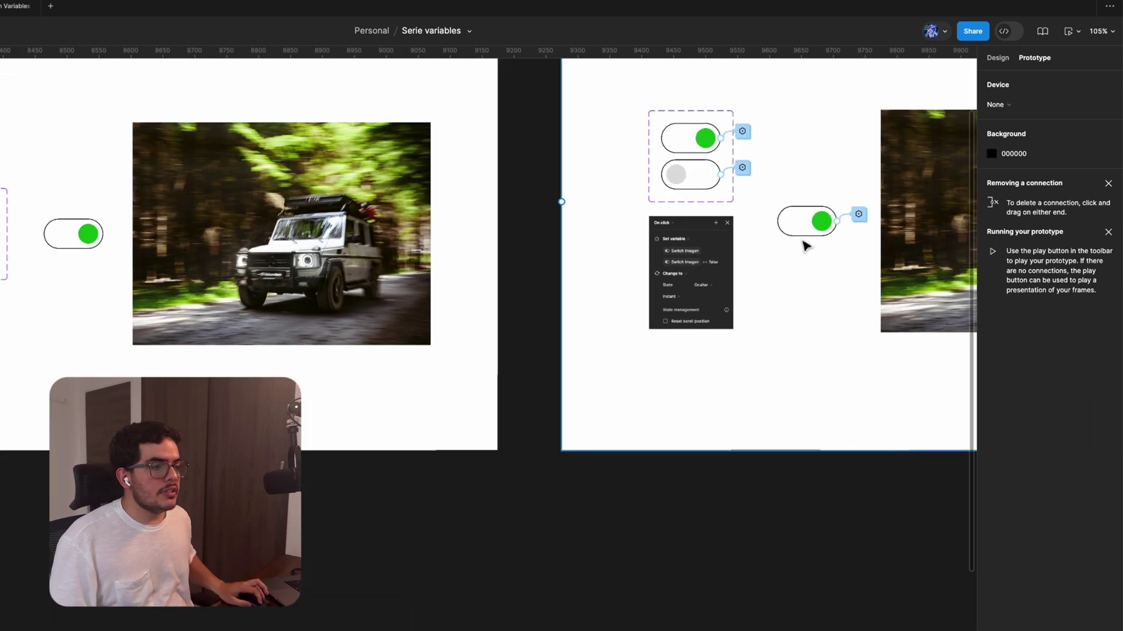
# Inspect the On click interactions between the green and grey variants and compare them with the pictured reference settings.
pyautogui.scroll(5, 691, 156)
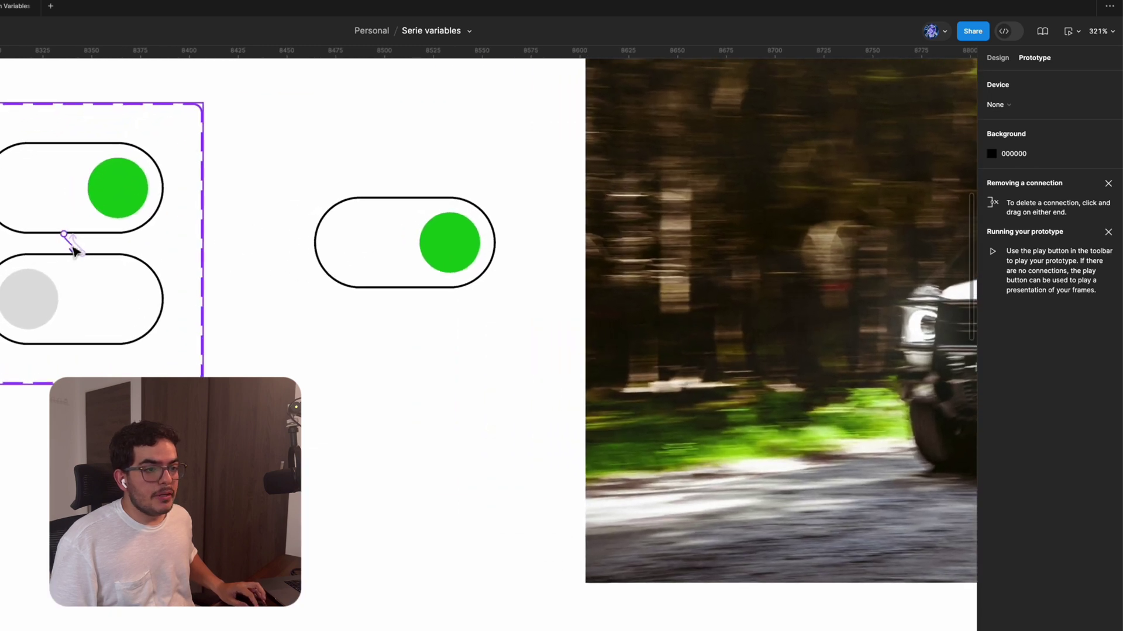
pyautogui.click(68, 246)
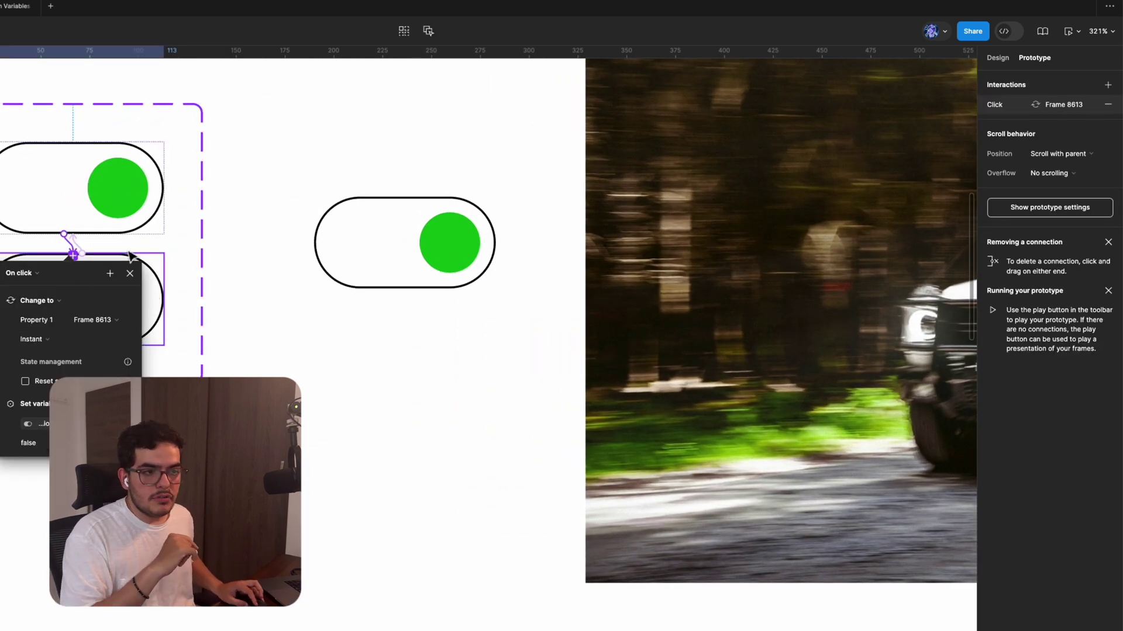
pyautogui.click(92, 253)
pyautogui.click(82, 257)
pyautogui.click(82, 250)
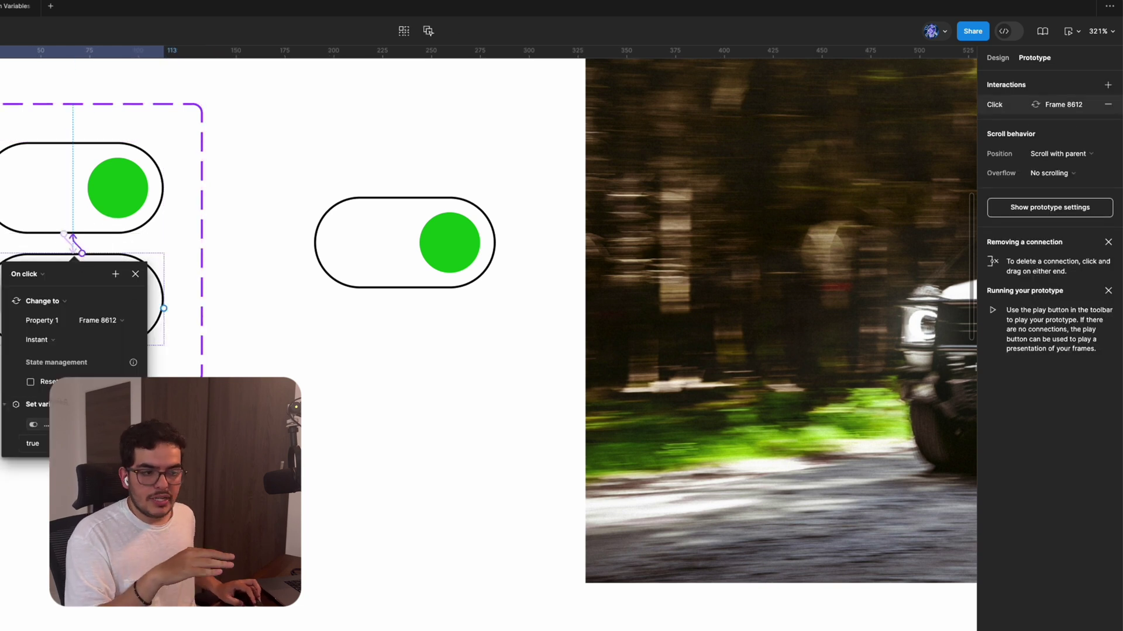
pyautogui.click(135, 273)
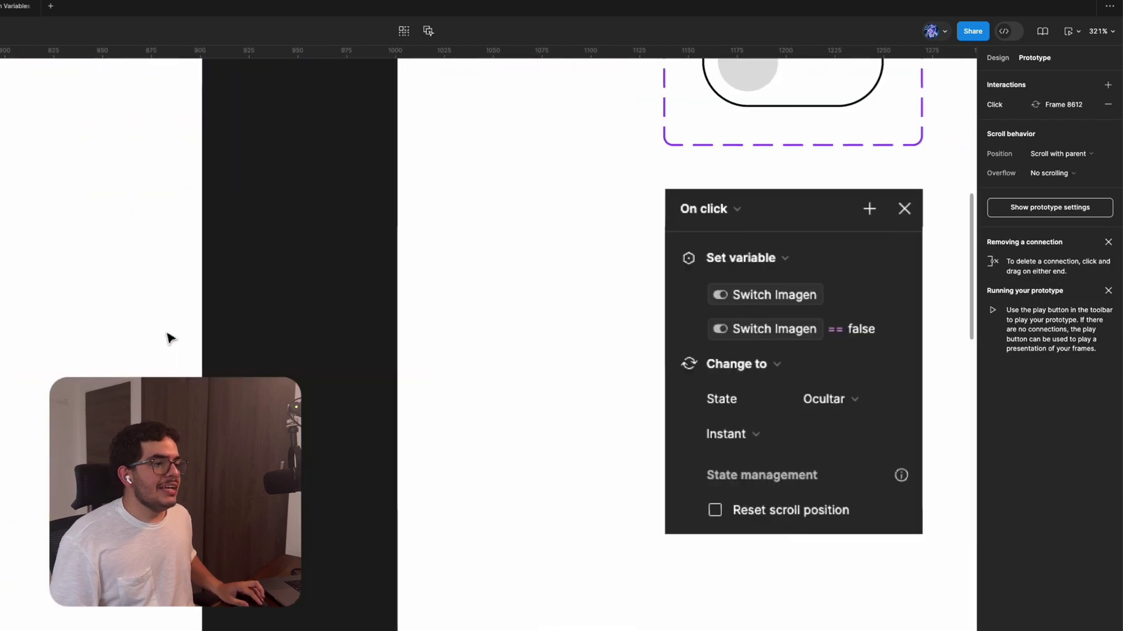
pyautogui.hscroll(10, 169, 338)
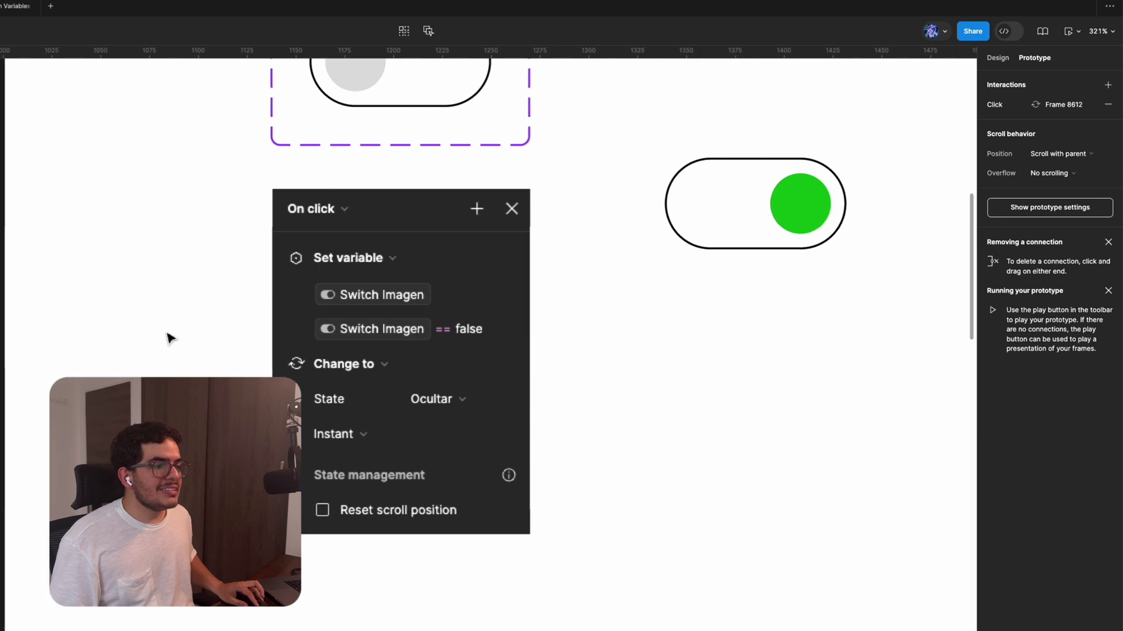
pyautogui.click(361, 455)
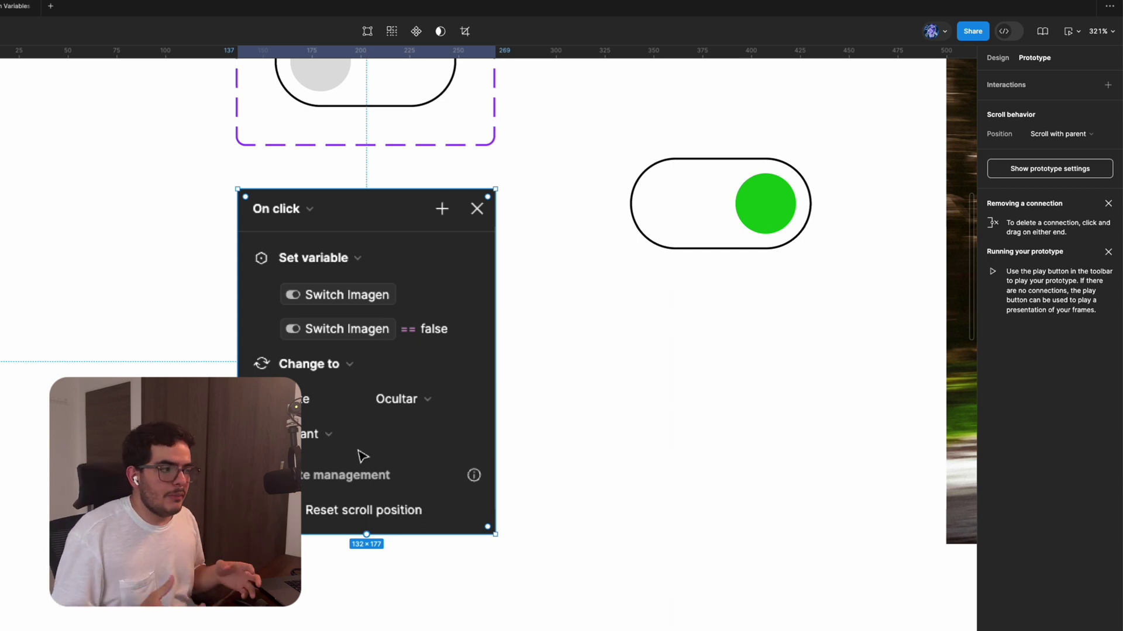
pyautogui.scroll(-5, 441, 366)
pyautogui.press('Escape')
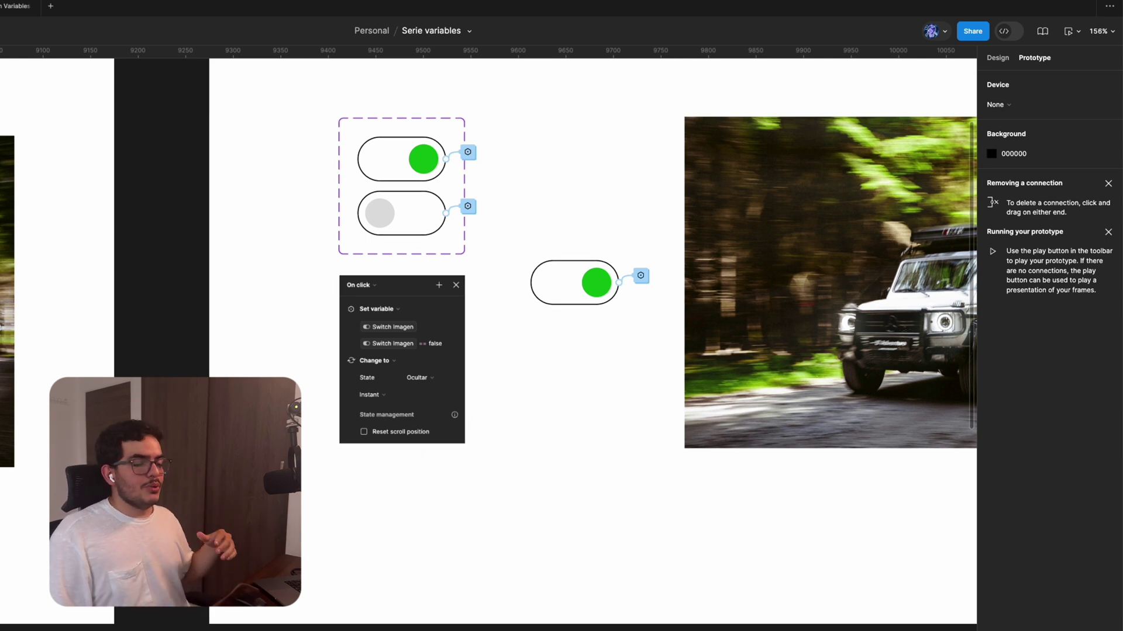
# Delete Frame 8613, the second solved version of Ejercicio # 03 Dark mode.
pyautogui.scroll(-8, 456, 554)
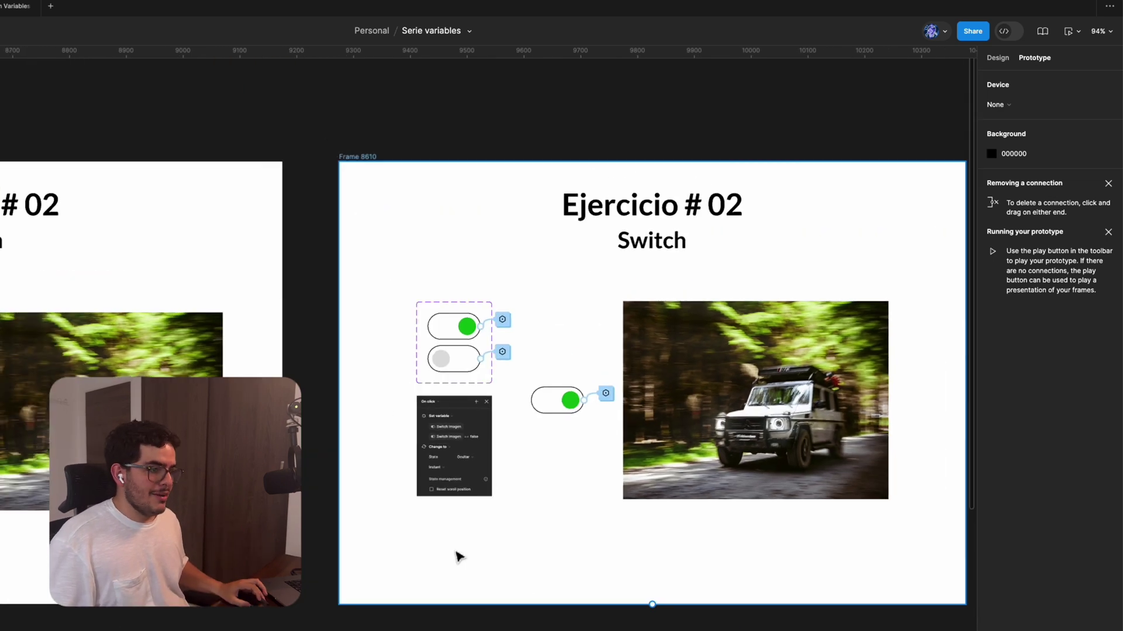
pyautogui.hscroll(8, 451, 358)
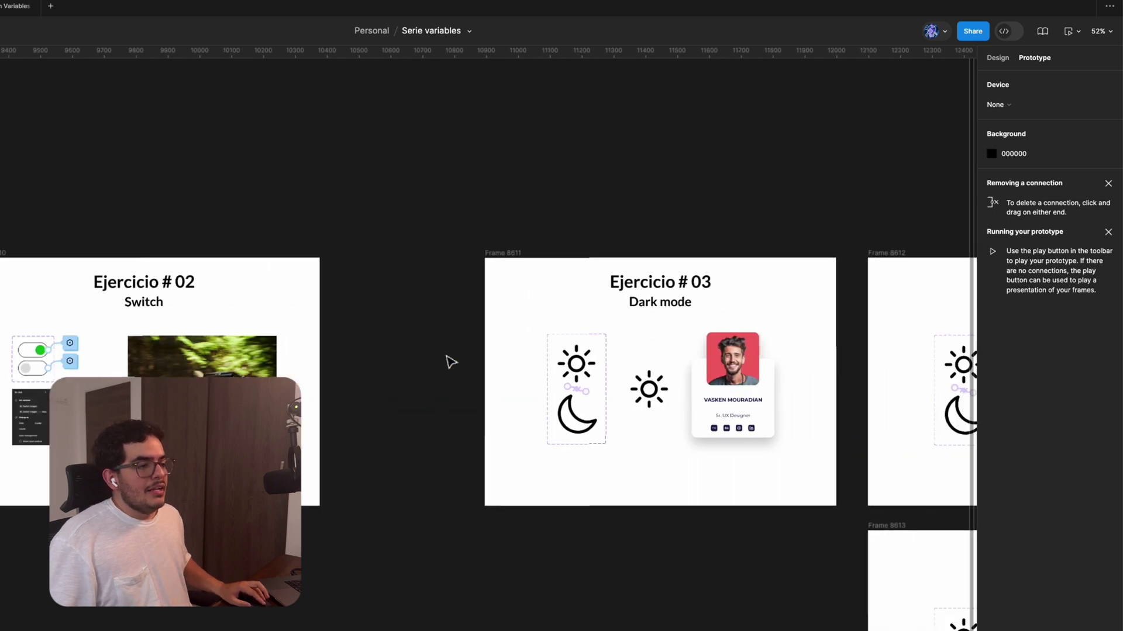
pyautogui.hscroll(6, 451, 363)
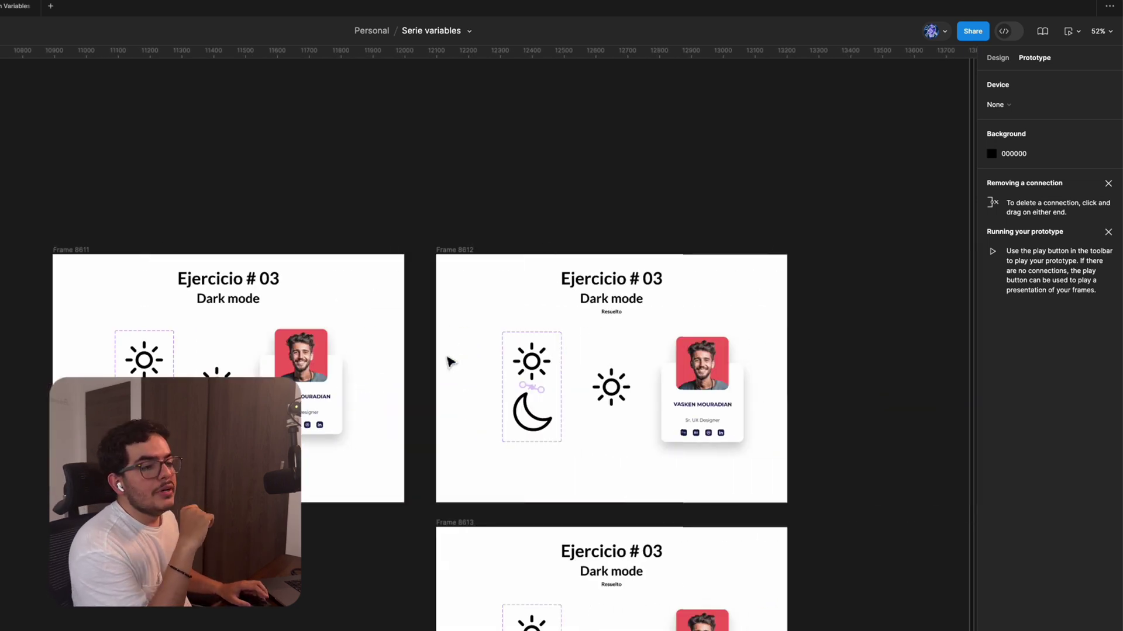
pyautogui.scroll(-2, 451, 361)
pyautogui.click(521, 450)
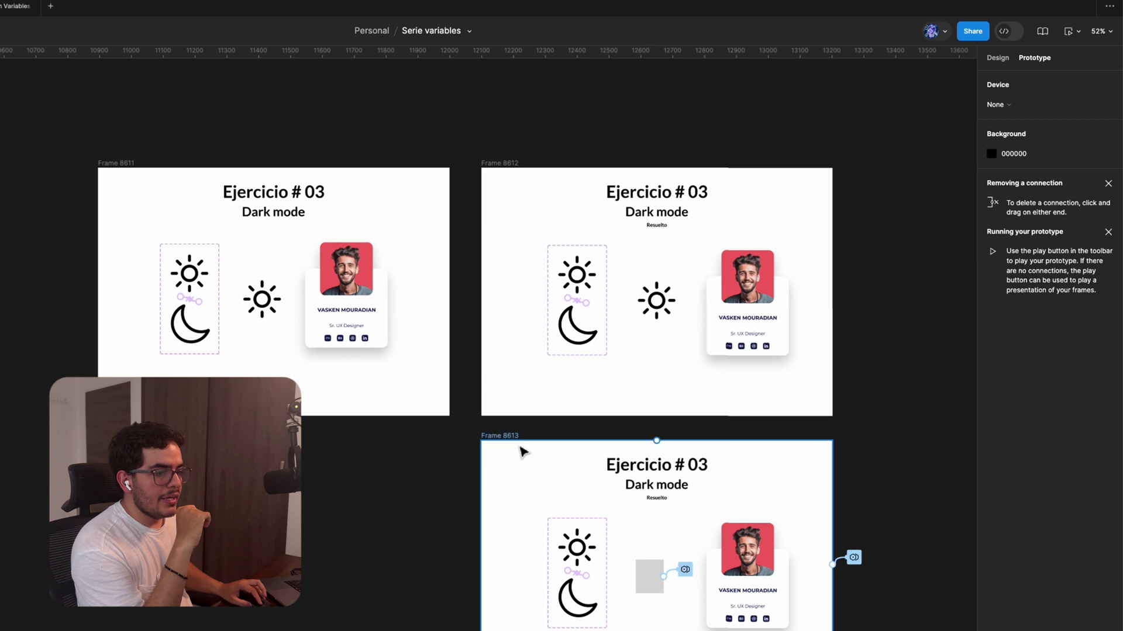
pyautogui.press('Delete')
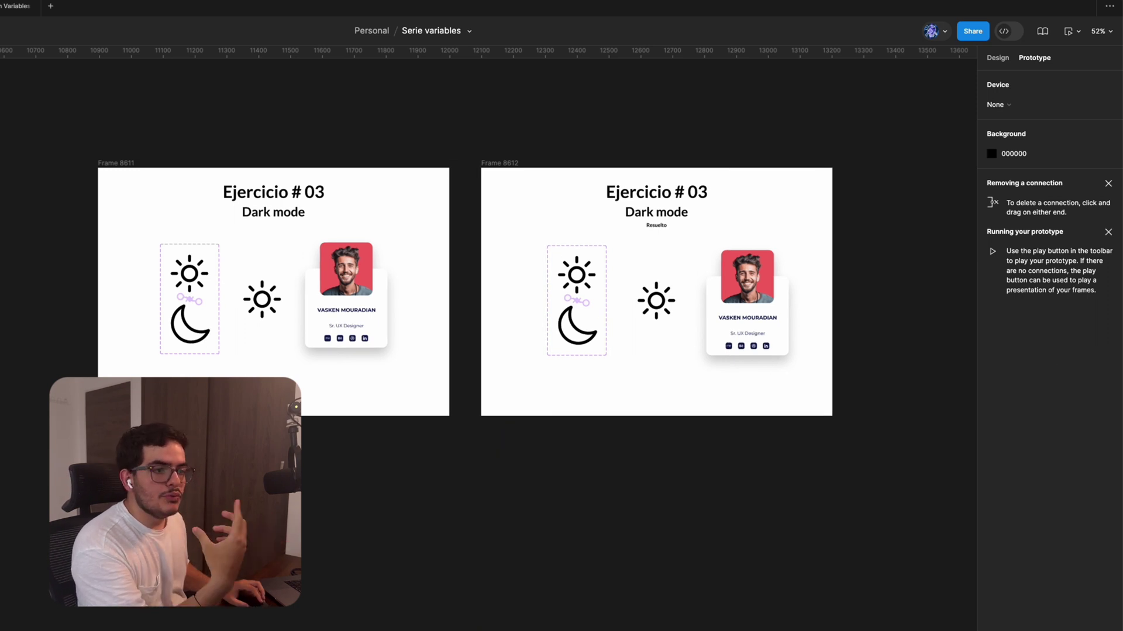
# Inspect the sun and moon variants of the Ejercicio # 03 component in Frame 8611 and their click interactions.
pyautogui.scroll(5, 187, 281)
pyautogui.scroll(1, 259, 332)
pyautogui.click(259, 332)
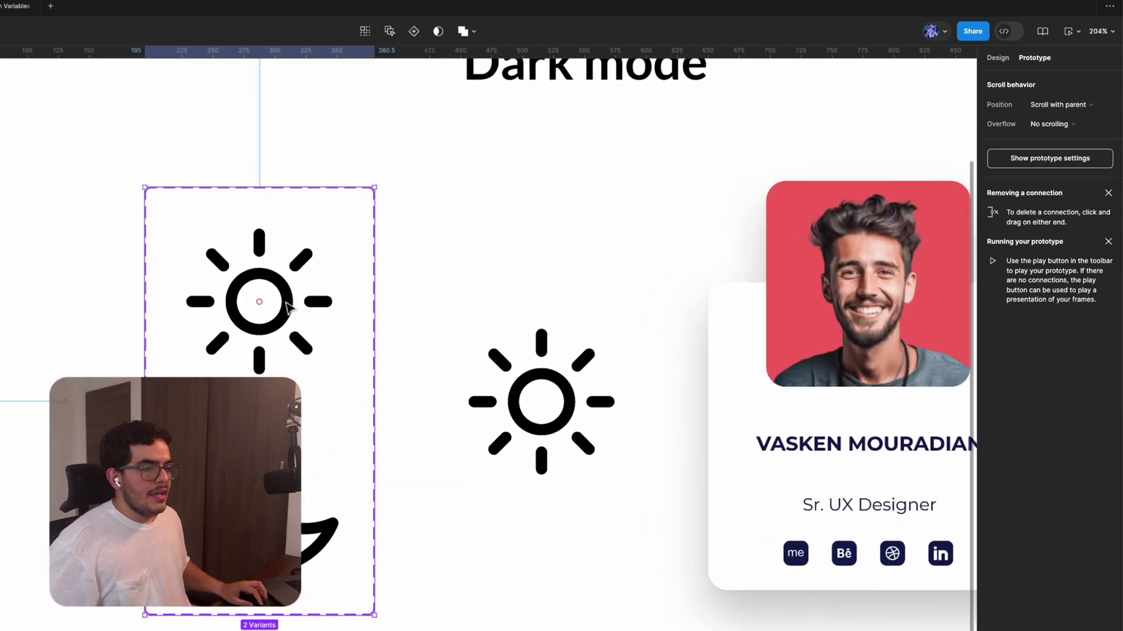
pyautogui.click(259, 332)
pyautogui.click(313, 558)
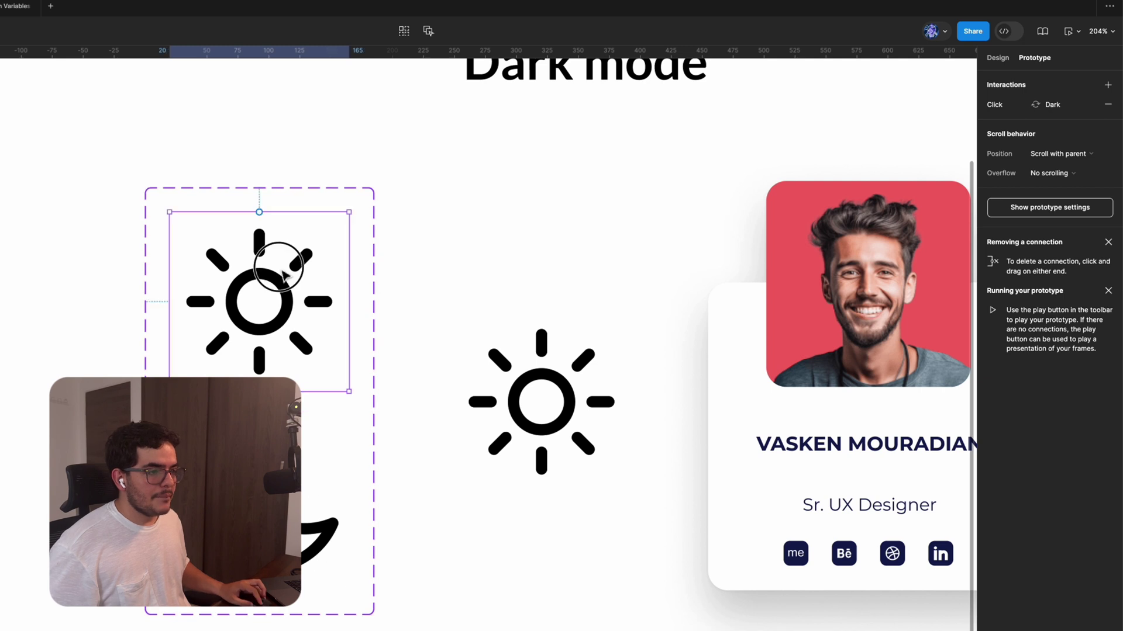
pyautogui.click(307, 342)
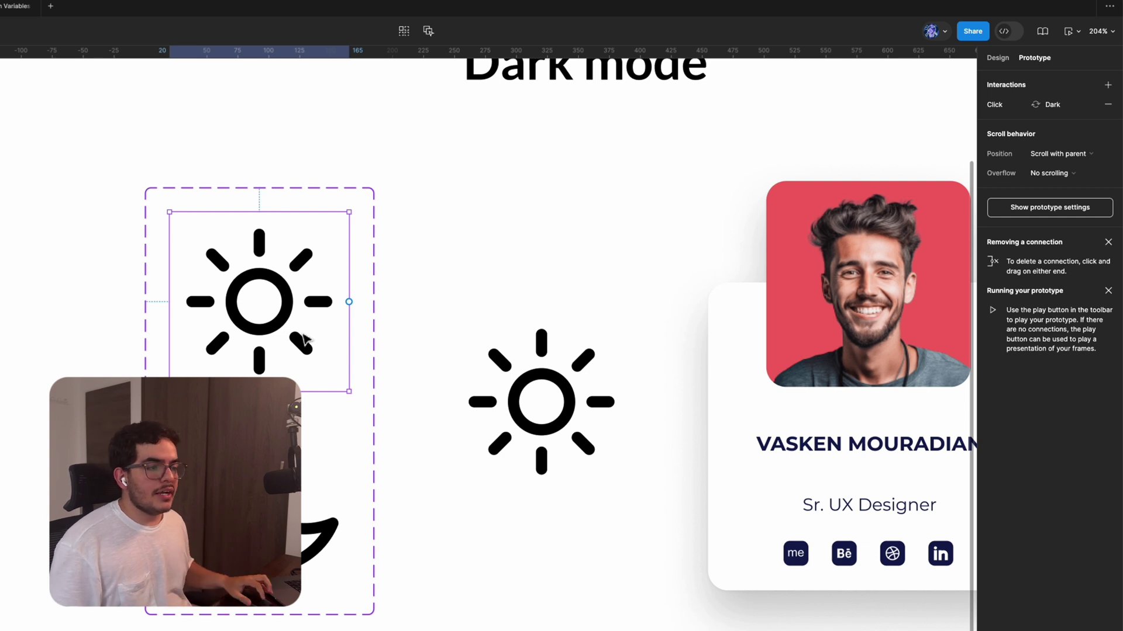
# Examine the profile card and the sun icon instance in Frame 8611, including the instance's inherited variant interaction.
pyautogui.scroll(-5, 26, 309)
pyautogui.click(531, 372)
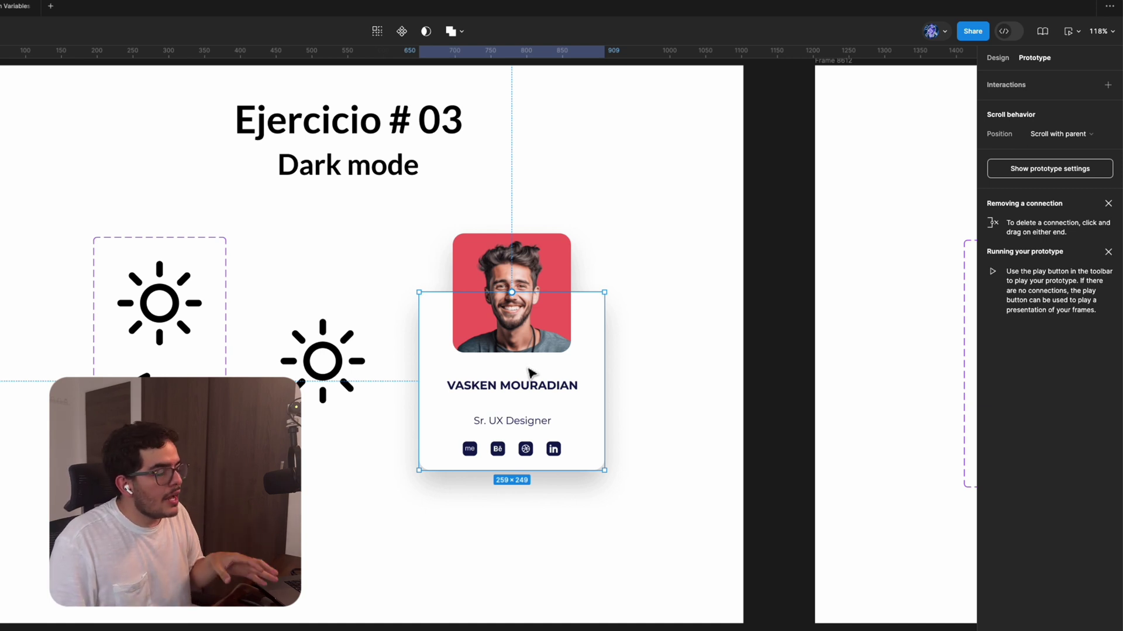
pyautogui.click(627, 550)
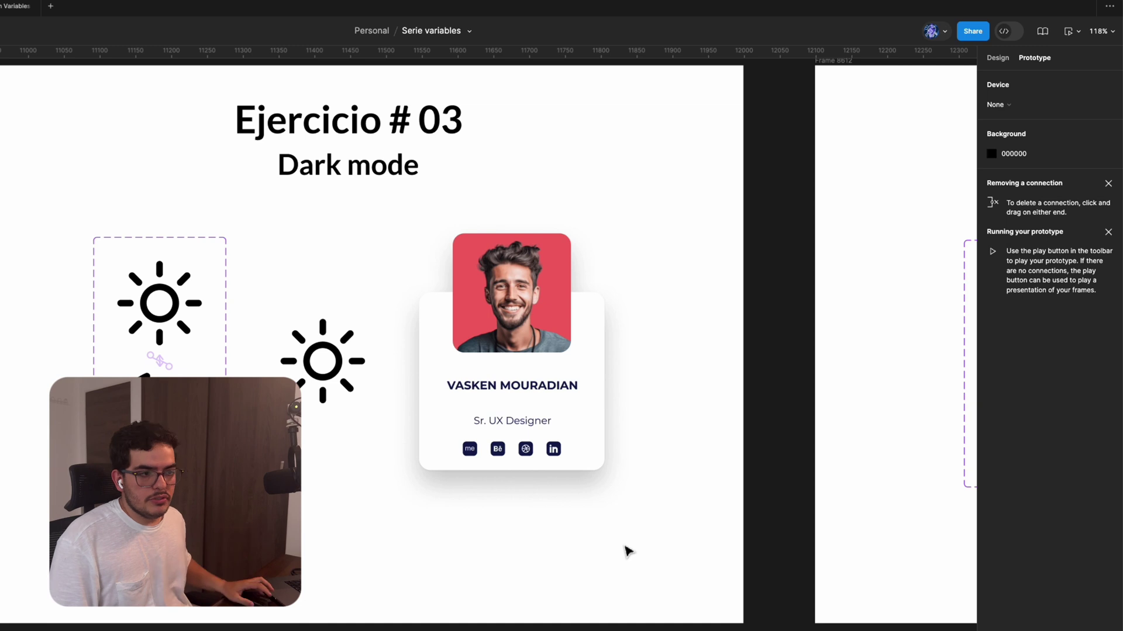
pyautogui.click(155, 304)
pyautogui.click(378, 546)
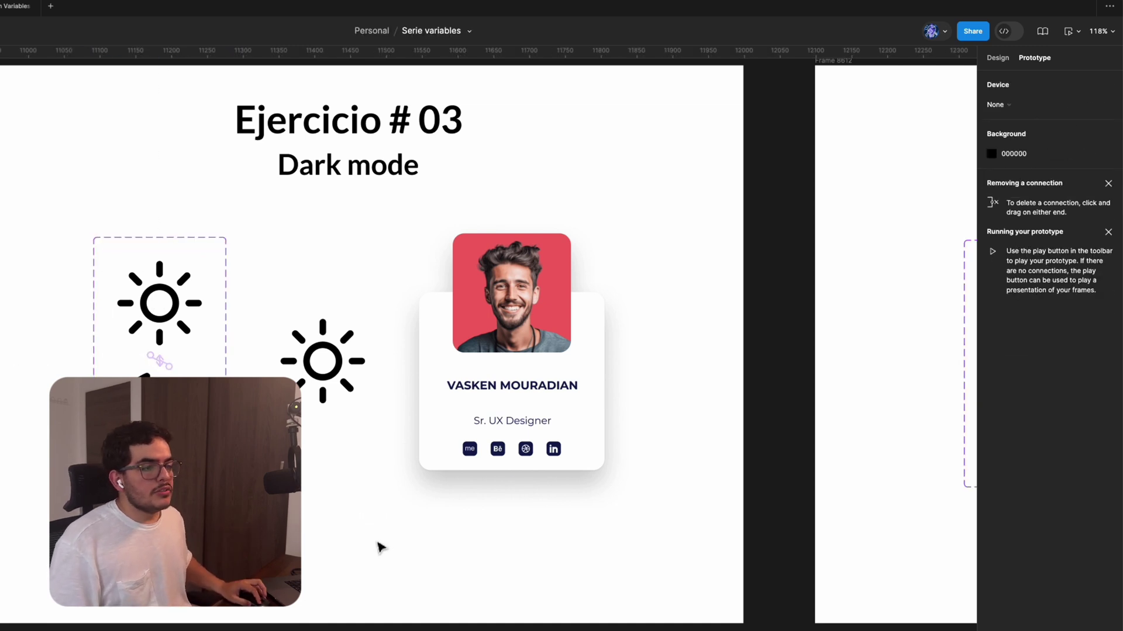
pyautogui.click(349, 385)
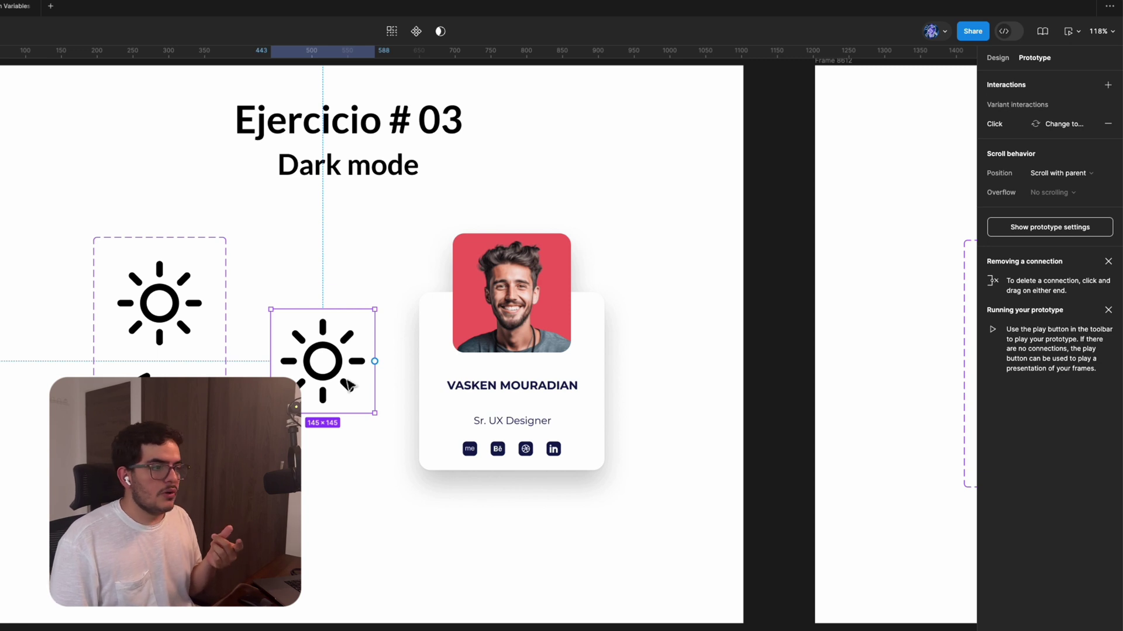
# Run the Ejercicio # 03 prototype, toggle the sun and moon icon several times, and close the preview.
pyautogui.hotkey('shift', 'space')
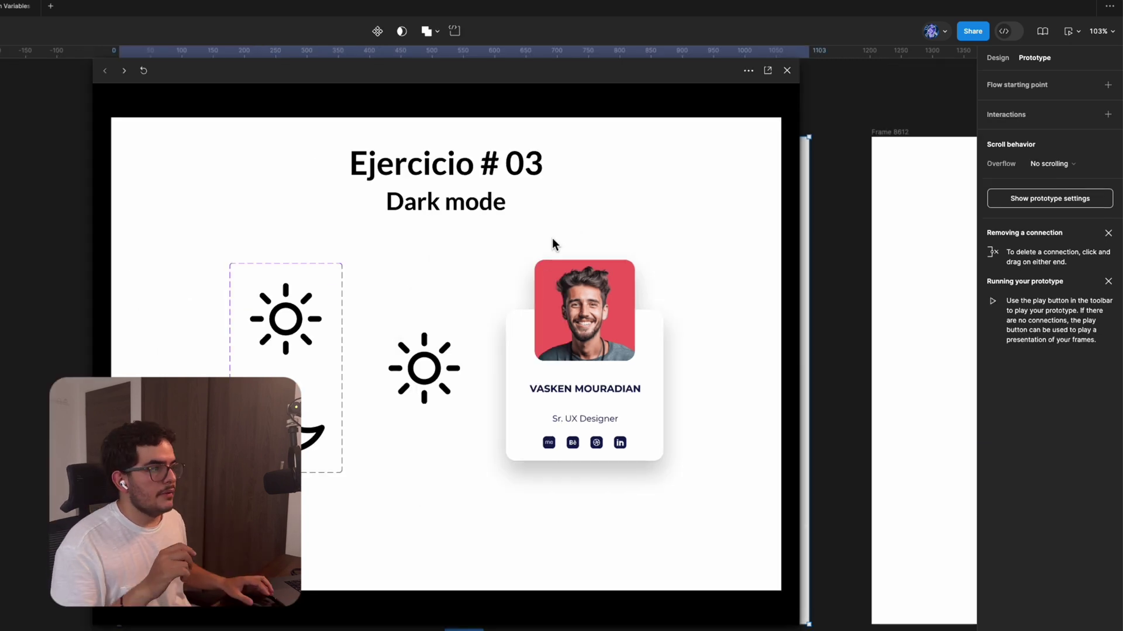
pyautogui.click(436, 376)
pyautogui.click(436, 376)
pyautogui.click(438, 378)
pyautogui.click(439, 379)
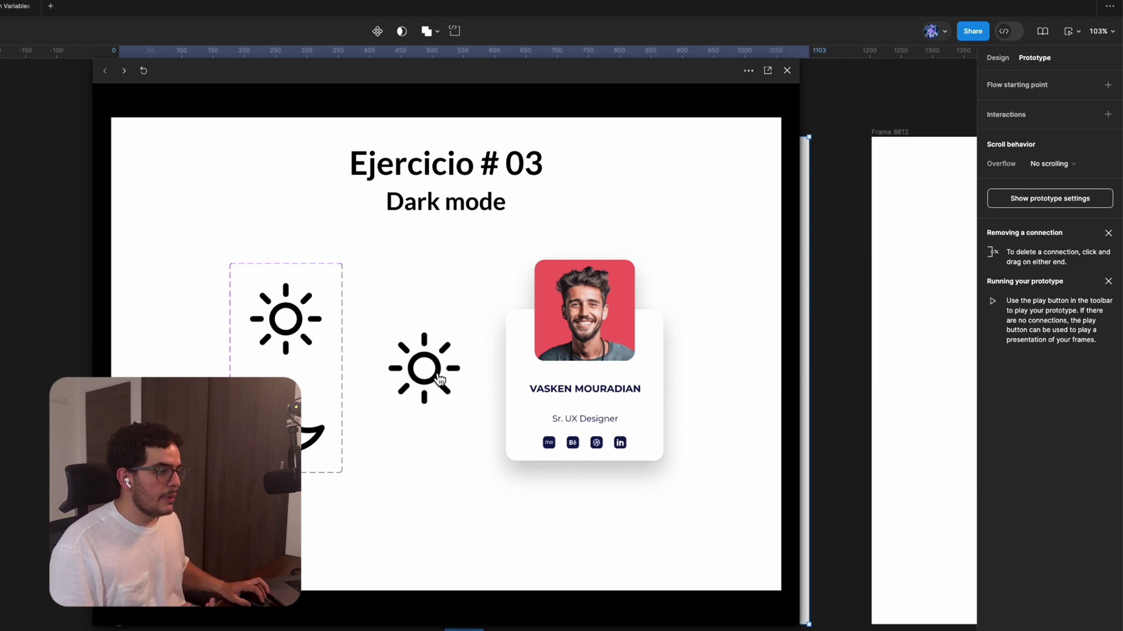
pyautogui.click(440, 378)
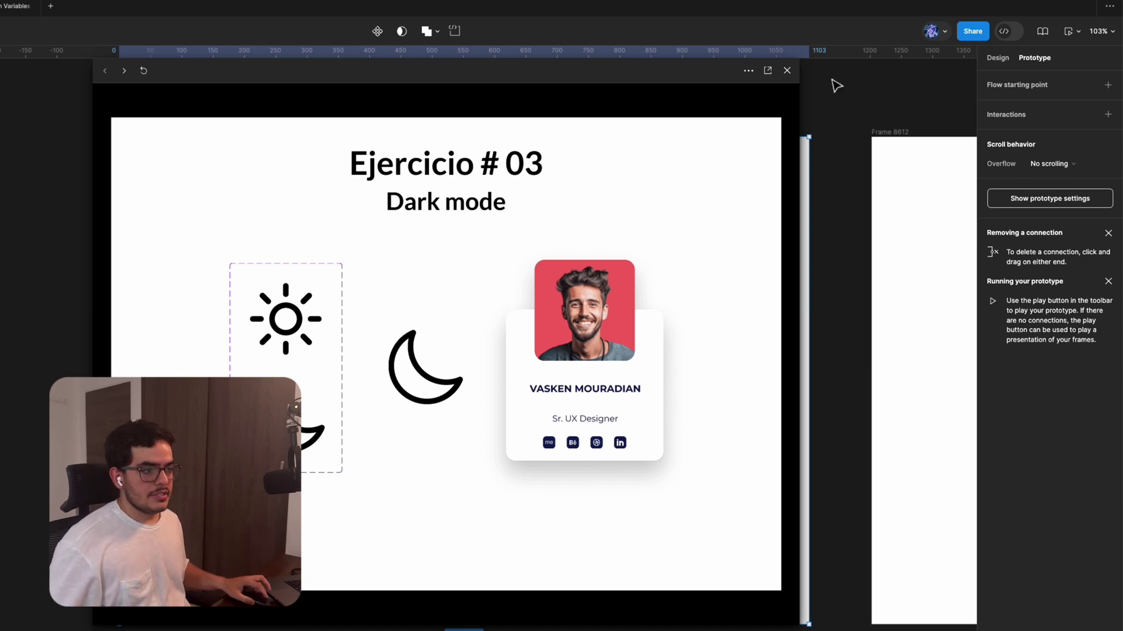
pyautogui.click(787, 70)
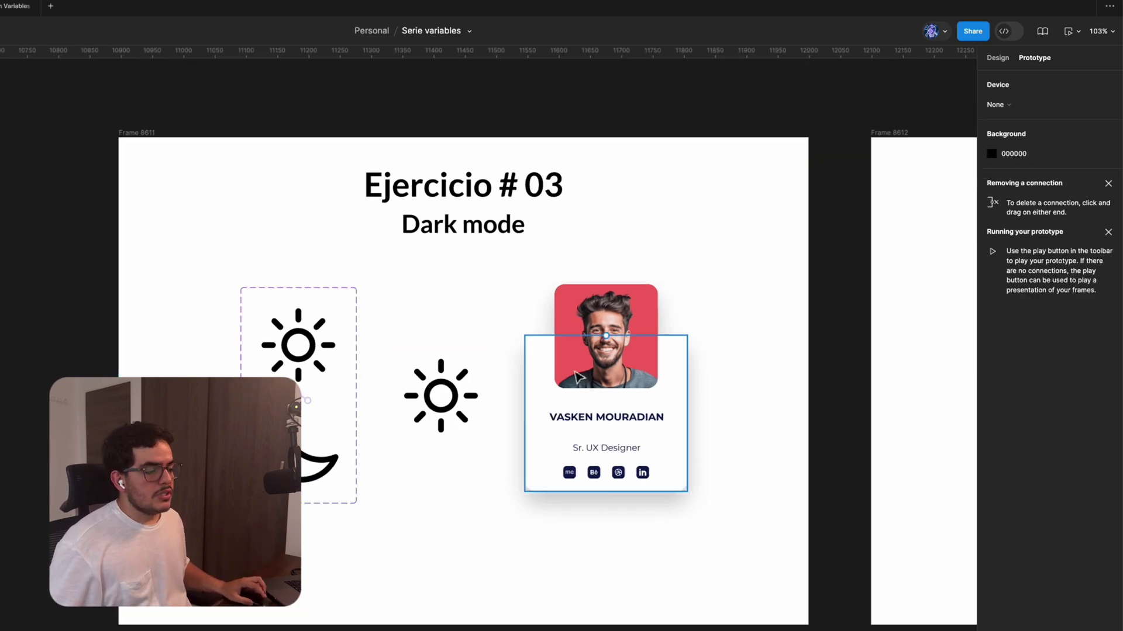
# Review the color variables applied to the profile card group in its design properties.
pyautogui.hscroll(4, 579, 377)
pyautogui.click(537, 429)
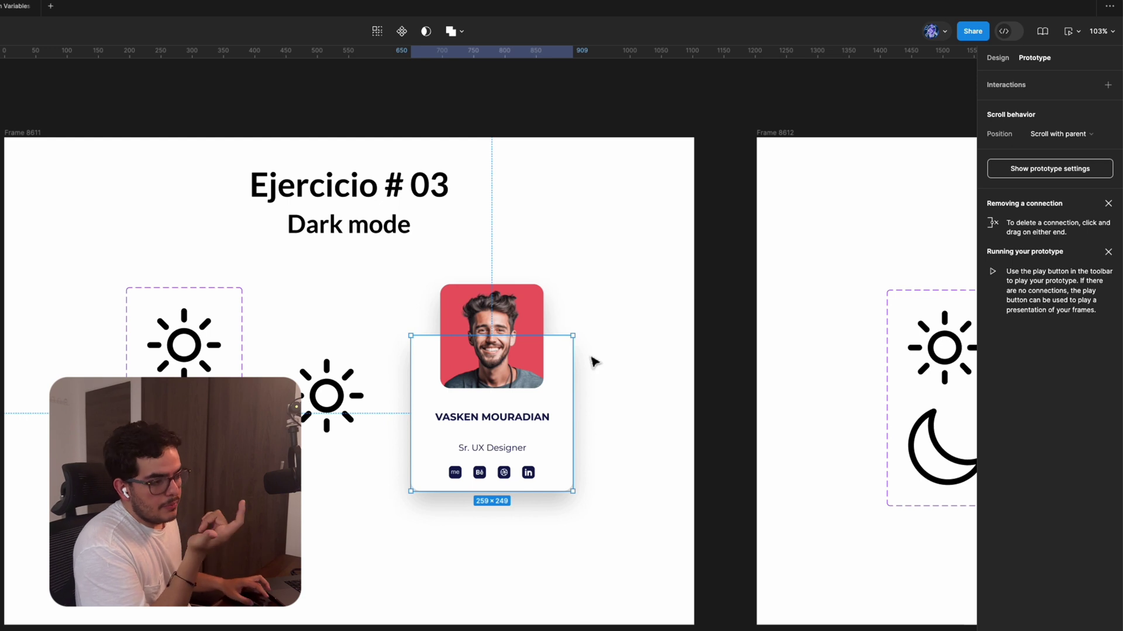
pyautogui.click(994, 59)
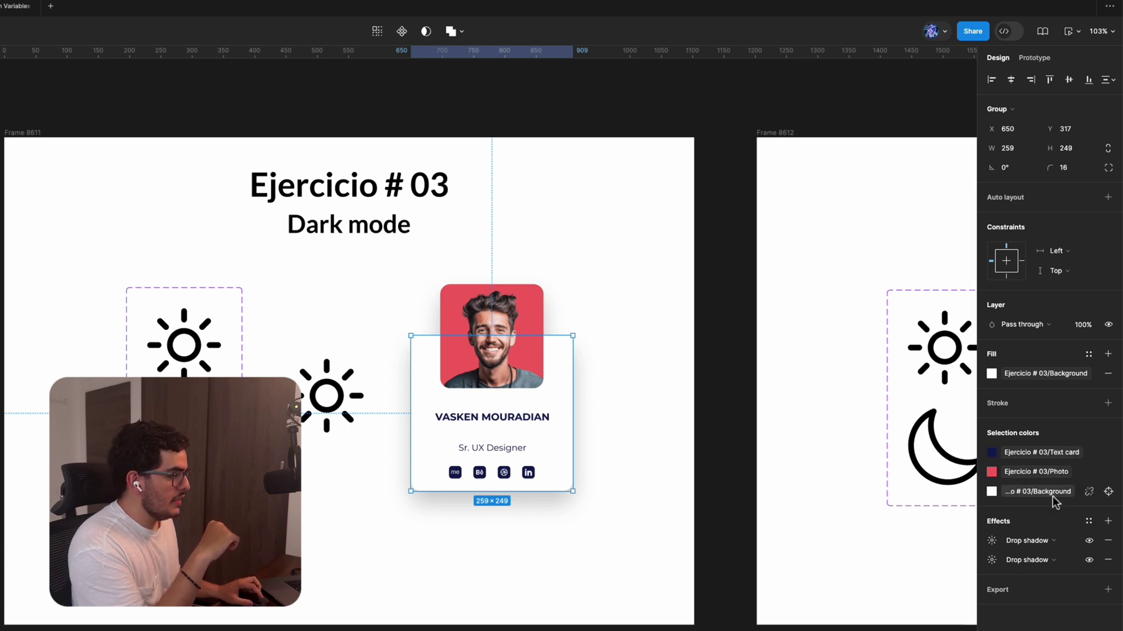
pyautogui.click(646, 585)
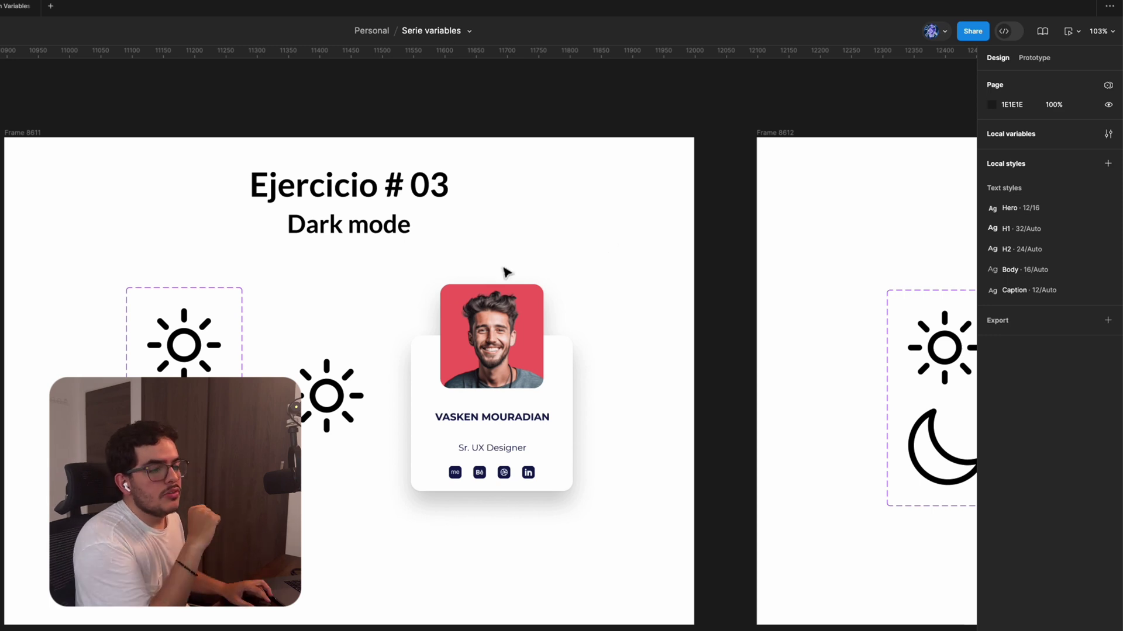
# Add a Set variable action for Ejercicio # 03/Text card to the sun variant's On click interaction.
pyautogui.click(155, 366)
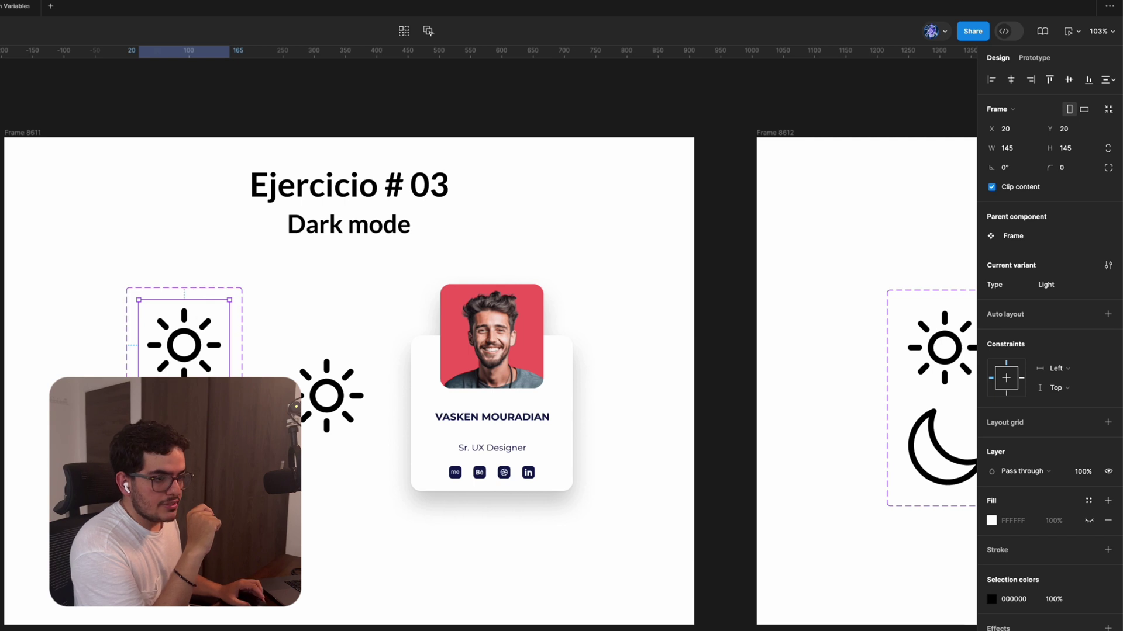
pyautogui.click(1050, 57)
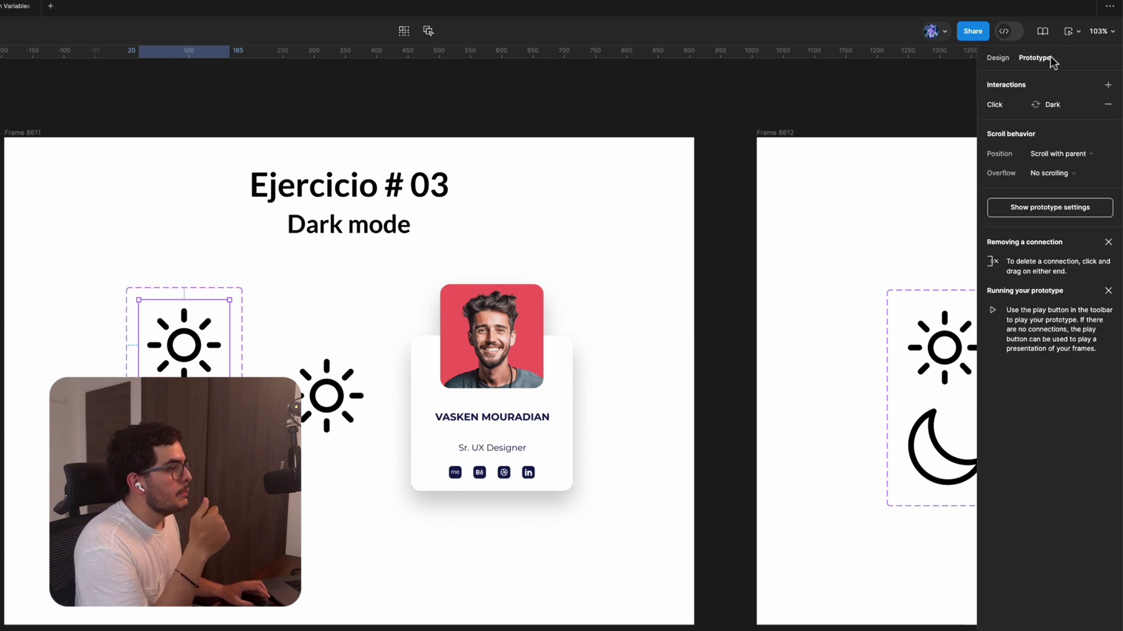
pyautogui.click(1011, 107)
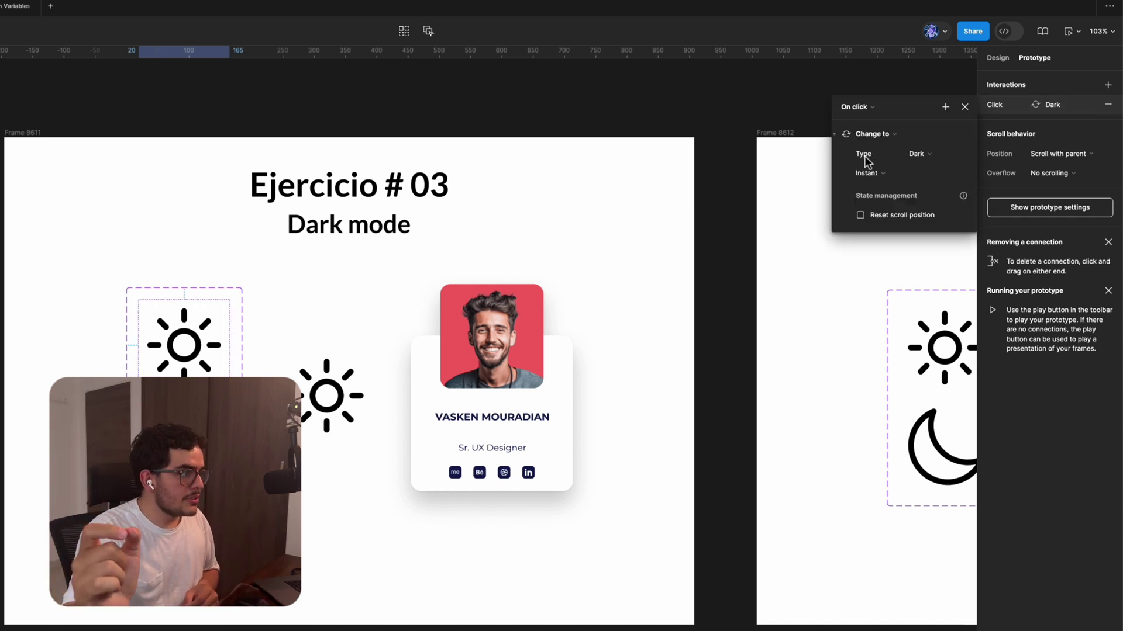
pyautogui.click(945, 107)
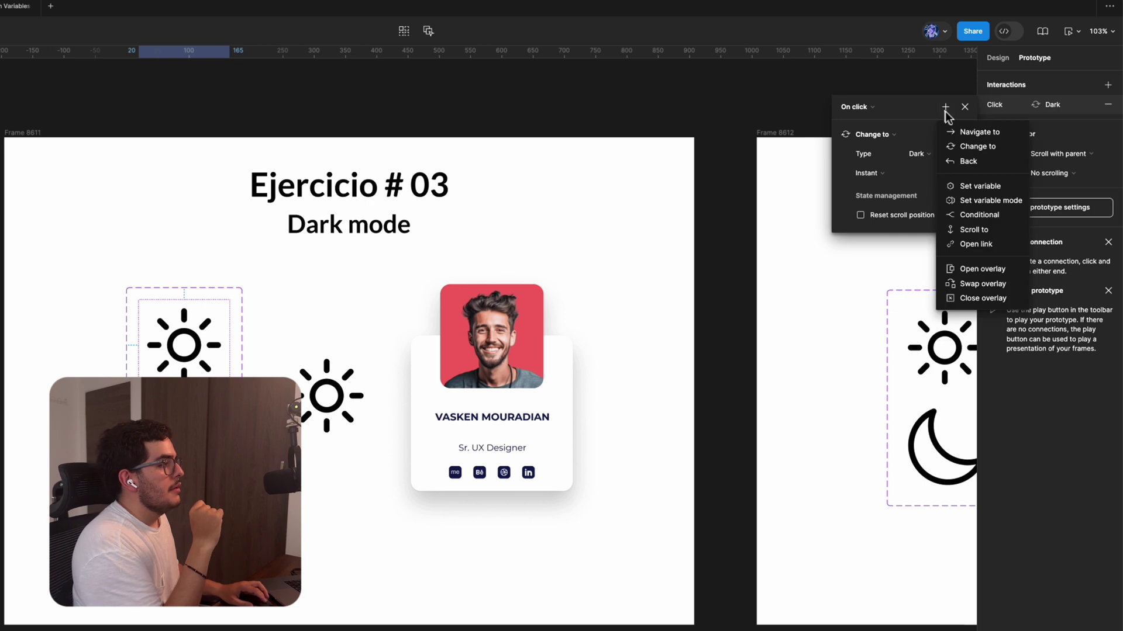
pyautogui.click(972, 186)
pyautogui.scroll(-5, 929, 394)
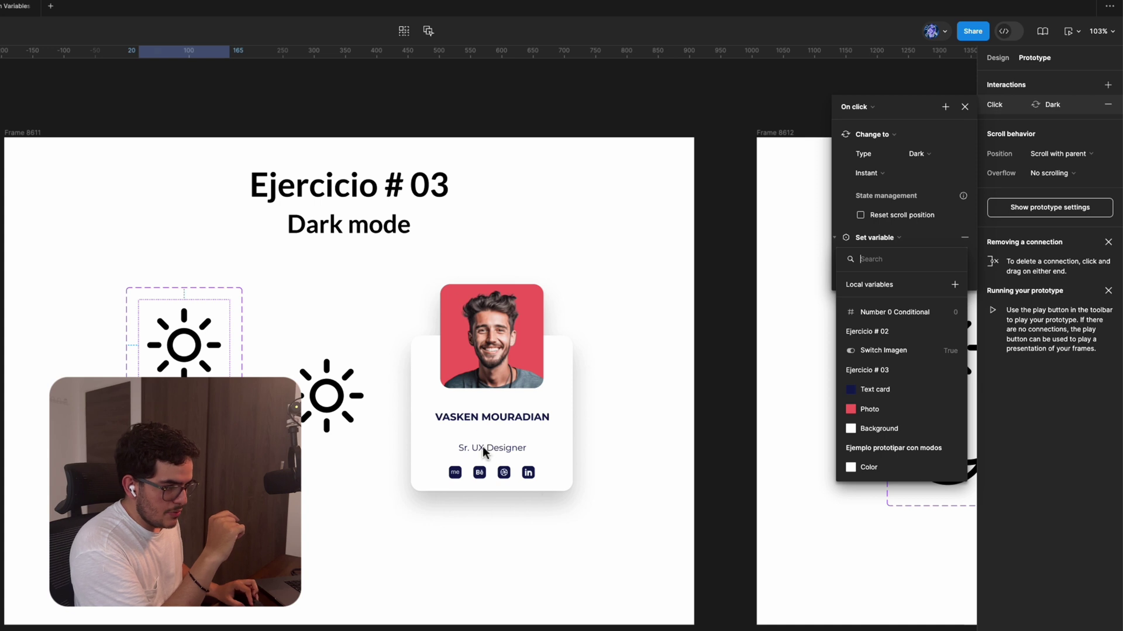
pyautogui.click(898, 390)
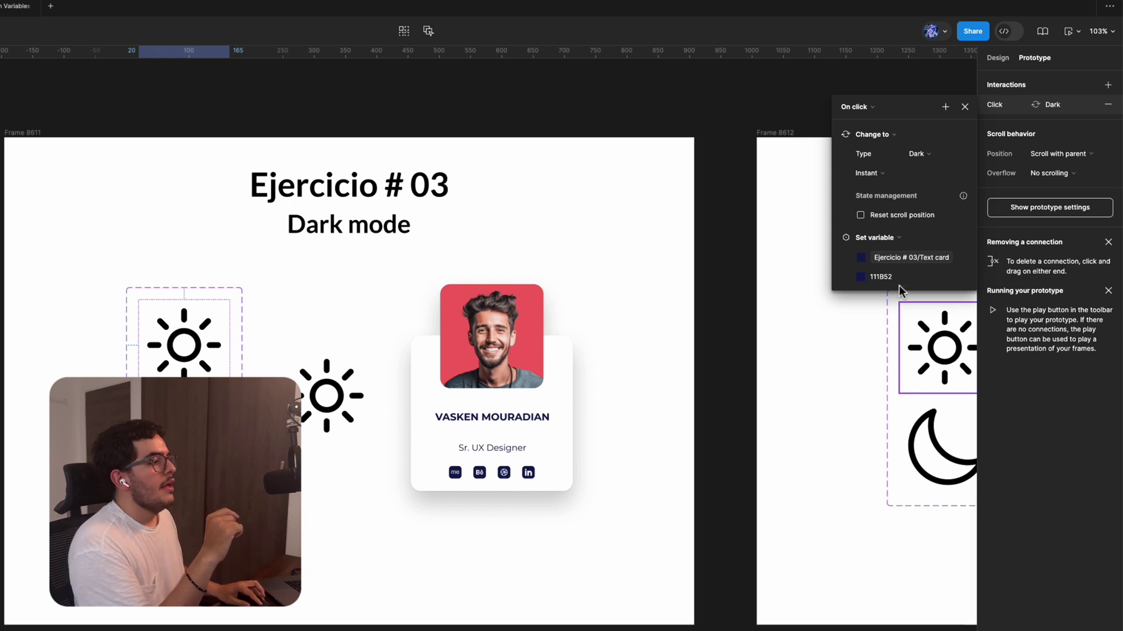
# Set the Text card variable's value in the On click action to white, FFFFFF.
pyautogui.click(899, 283)
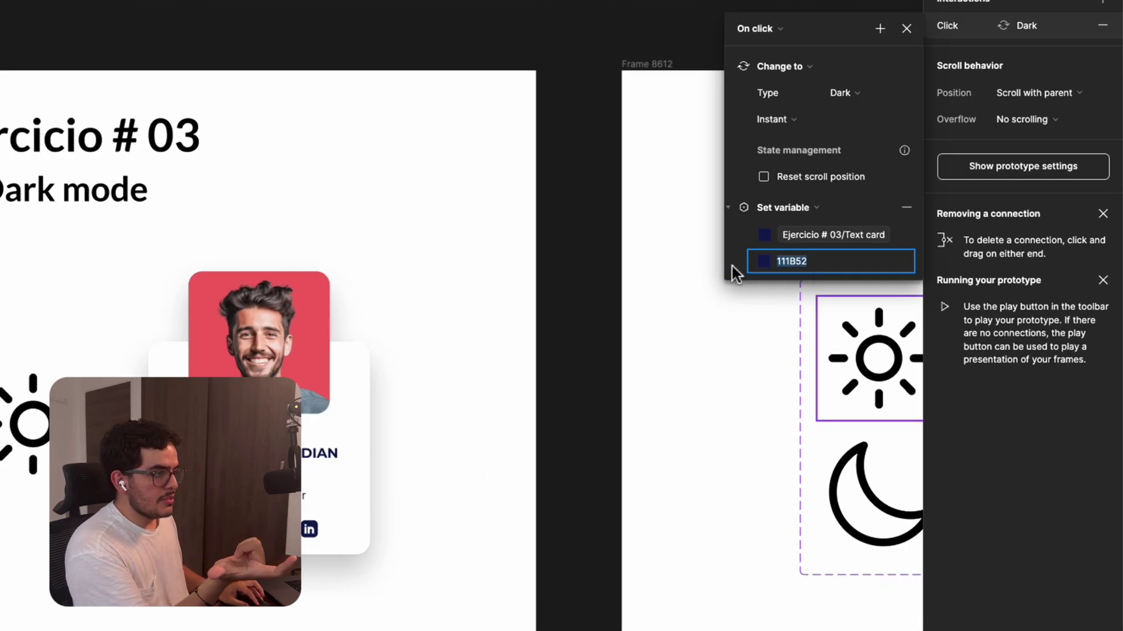
pyautogui.click(764, 265)
pyautogui.moveTo(908, 431); pyautogui.dragTo(719, 296)
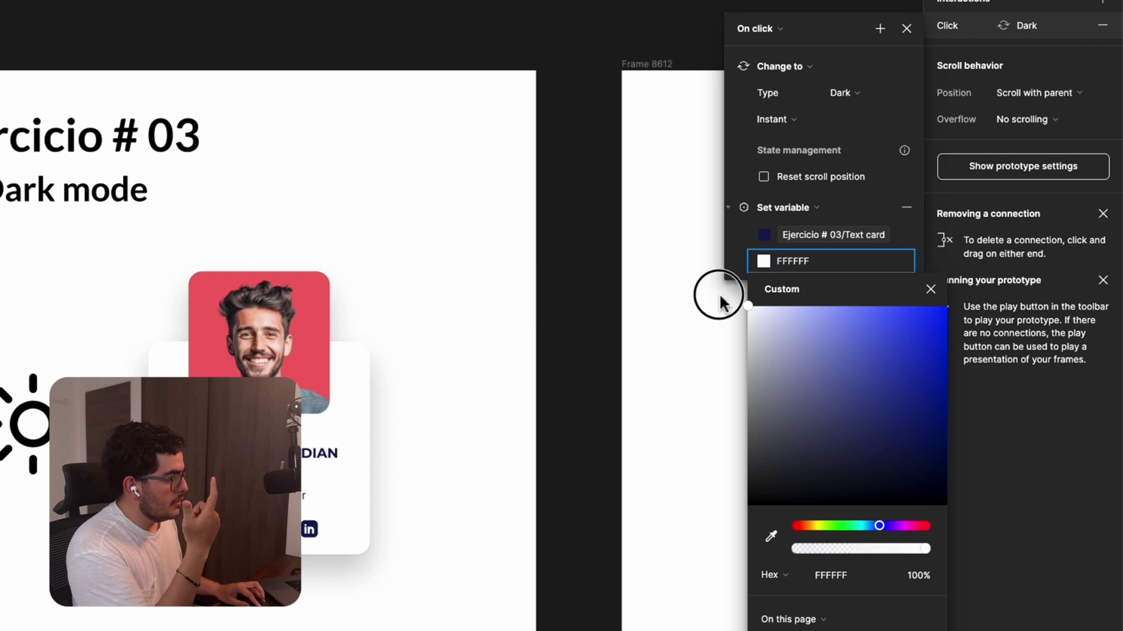
pyautogui.click(930, 290)
# Add another Set variable action that sets Ejercicio # 03/Background to the dark grey 262626.
pyautogui.click(880, 28)
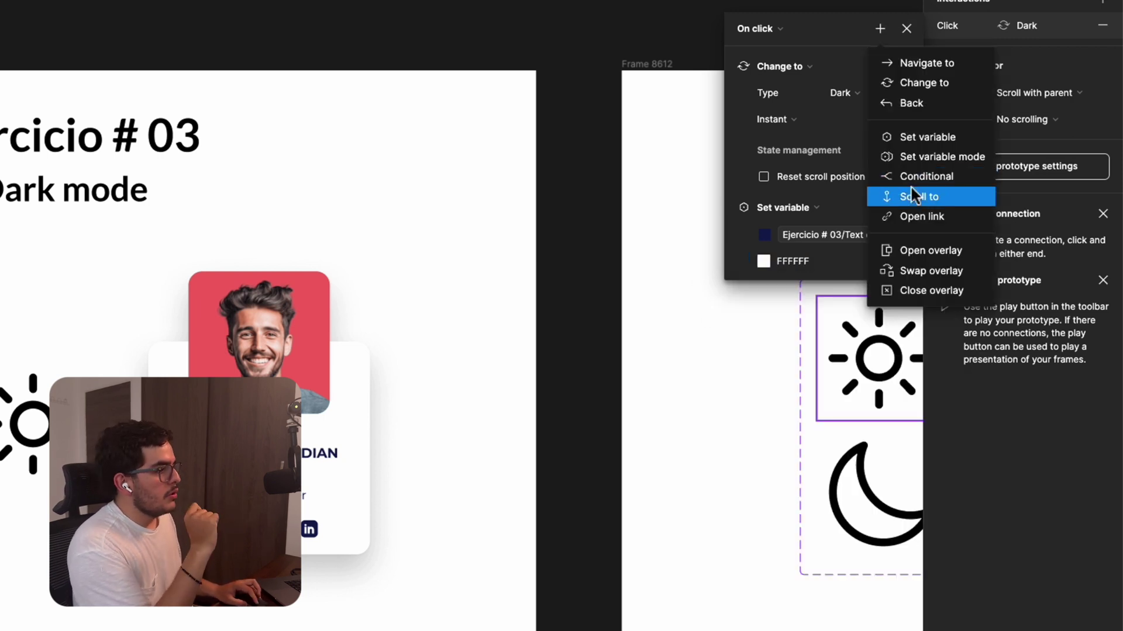
pyautogui.click(920, 140)
pyautogui.scroll(-5, 843, 559)
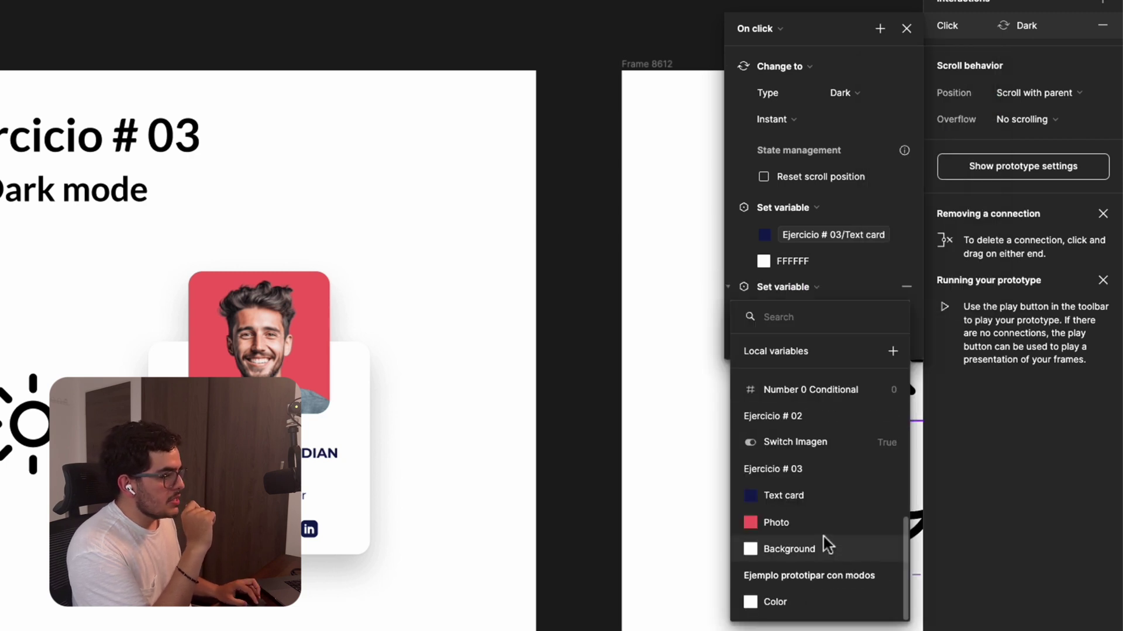
pyautogui.click(821, 553)
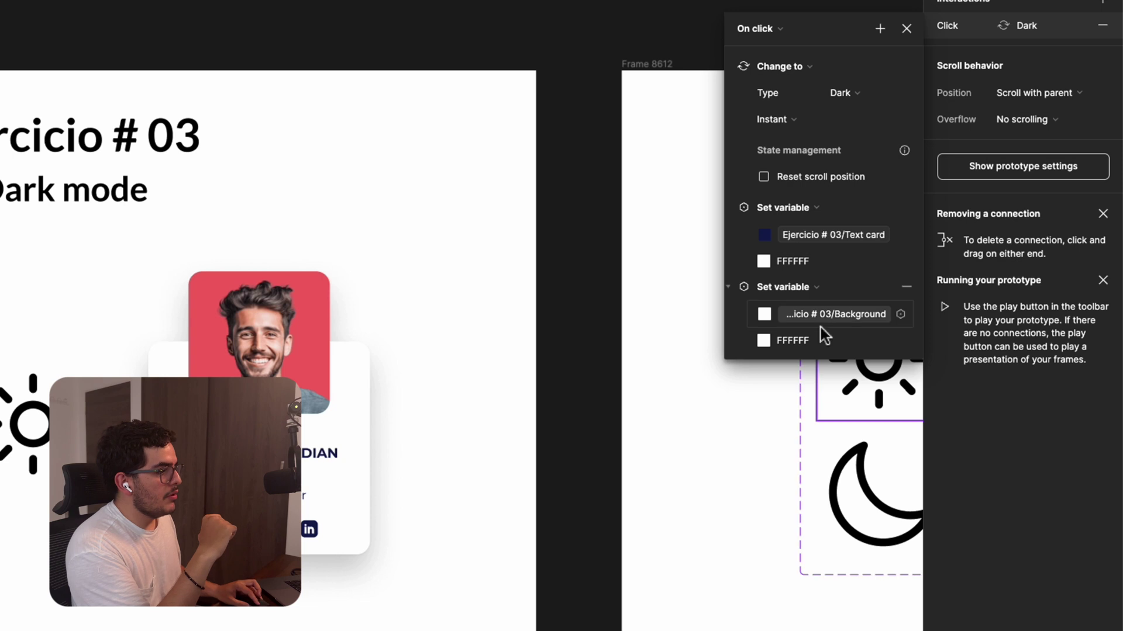
pyautogui.click(815, 342)
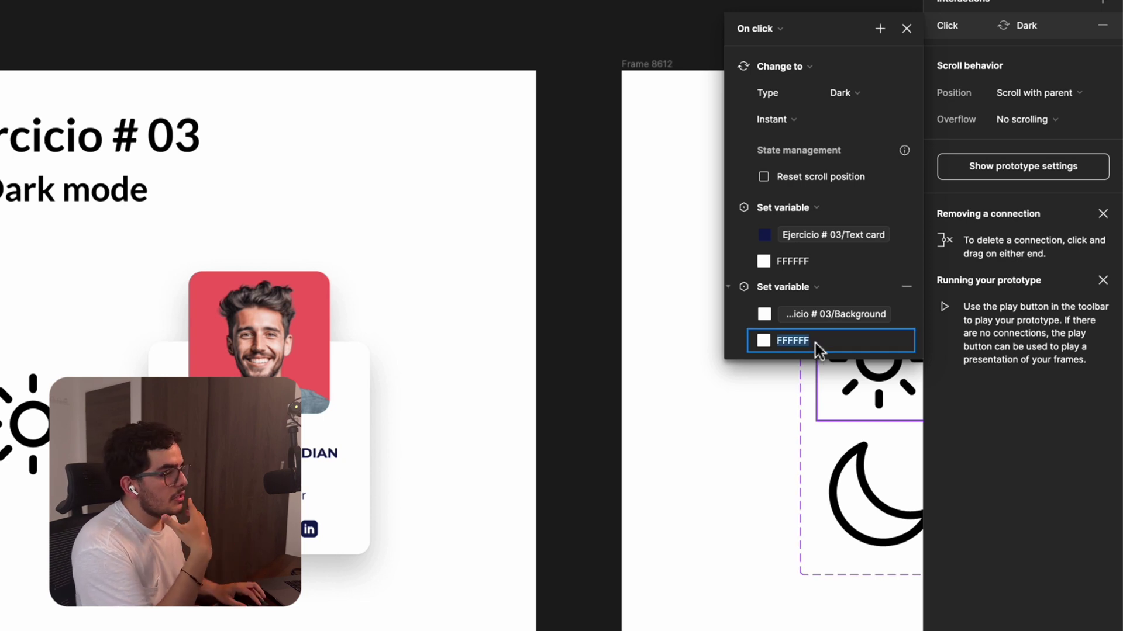
pyautogui.click(763, 341)
pyautogui.moveTo(763, 506); pyautogui.dragTo(729, 569)
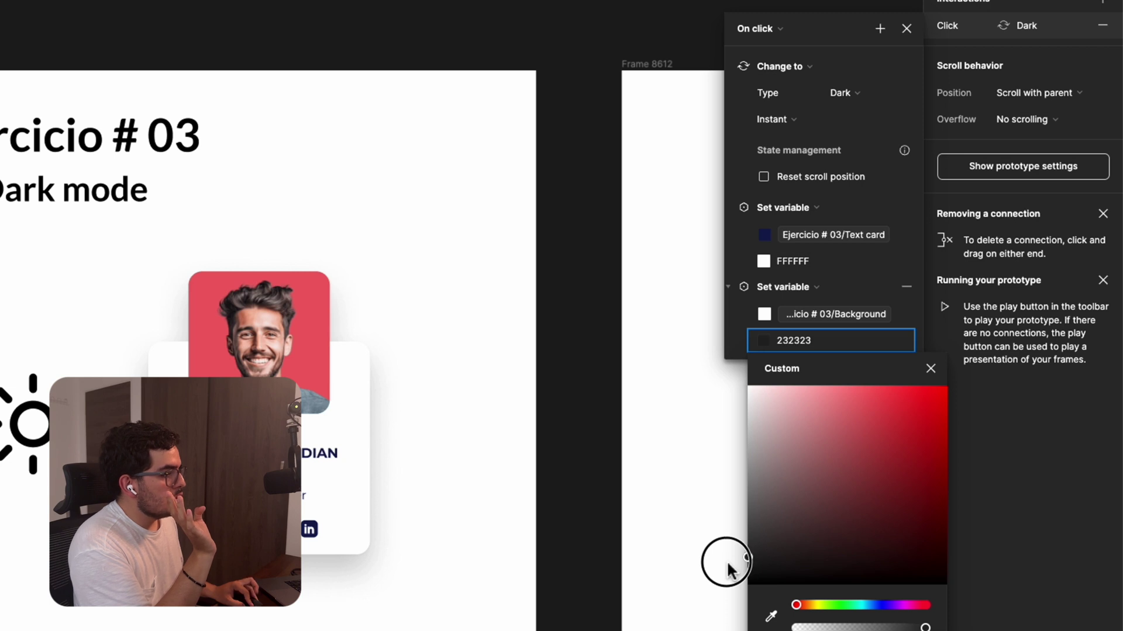
pyautogui.click(929, 369)
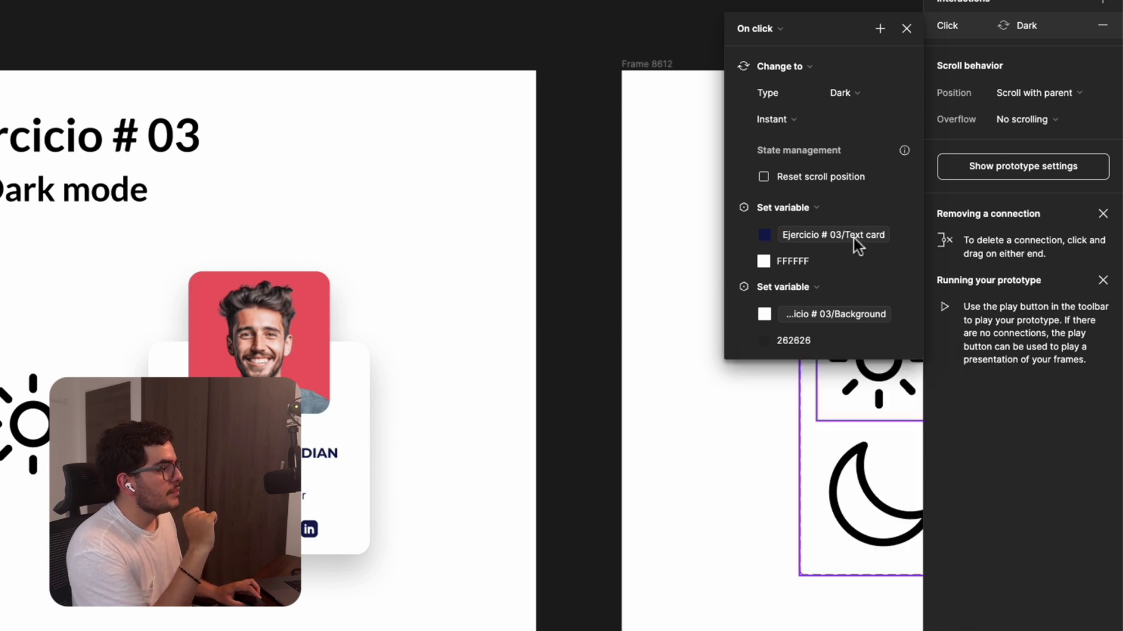
# Add a Set variable action for Ejercicio # 03/Photo to the sun variant's On click interaction.
pyautogui.click(882, 36)
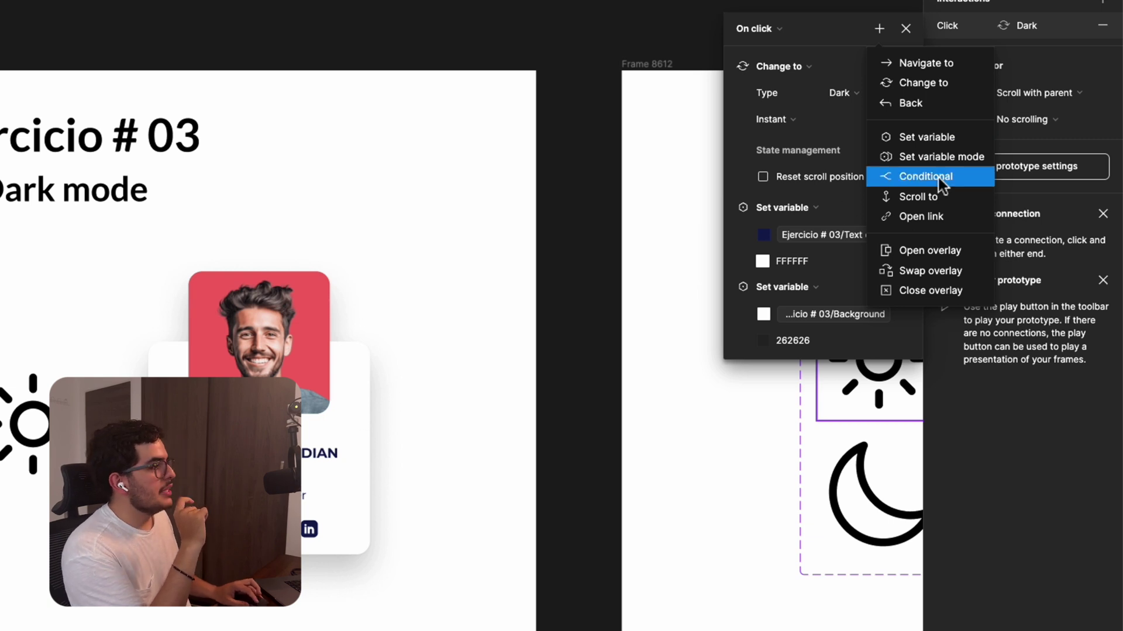
pyautogui.click(956, 140)
pyautogui.scroll(-5, 842, 544)
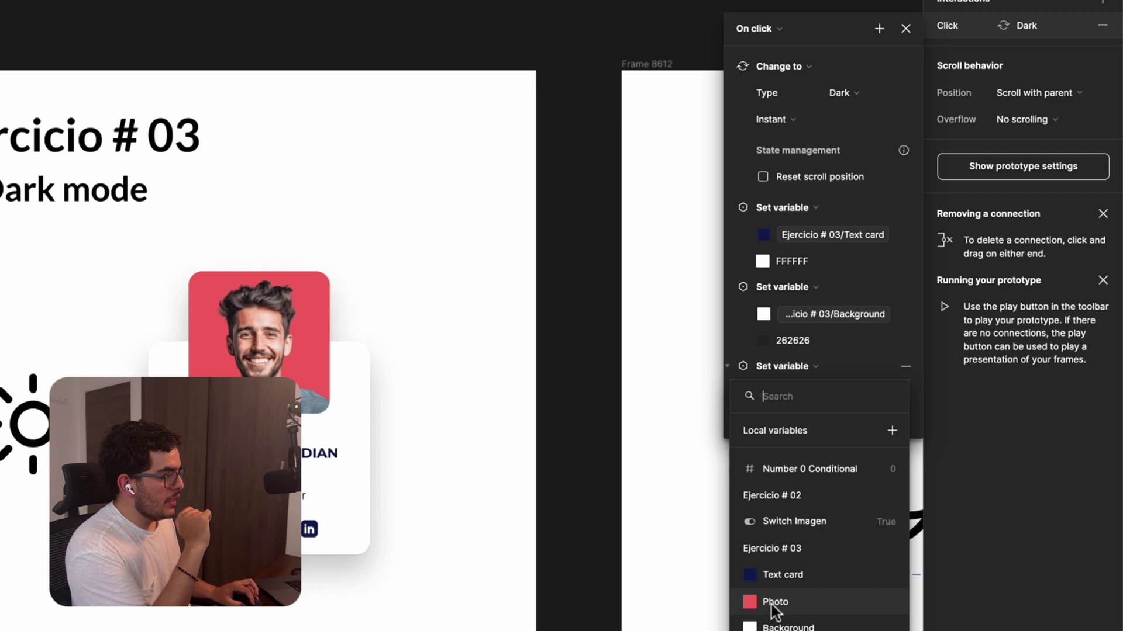
pyautogui.click(751, 604)
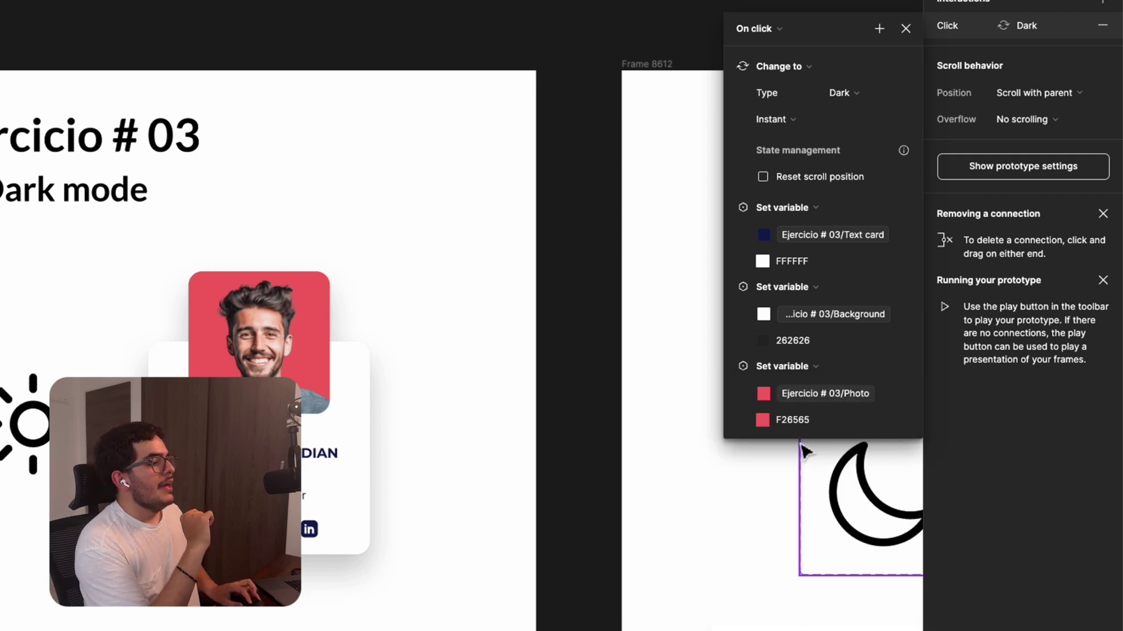
# Set the Photo variable's value in the On click action to the yellow FFB800 and close the interaction.
pyautogui.click(793, 420)
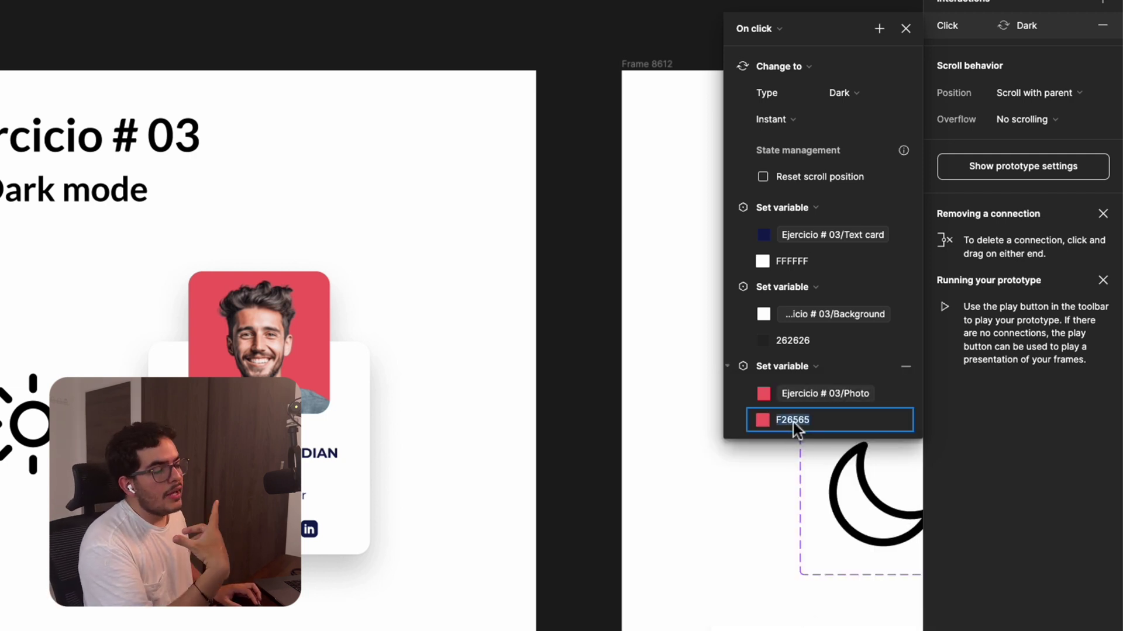
pyautogui.click(762, 419)
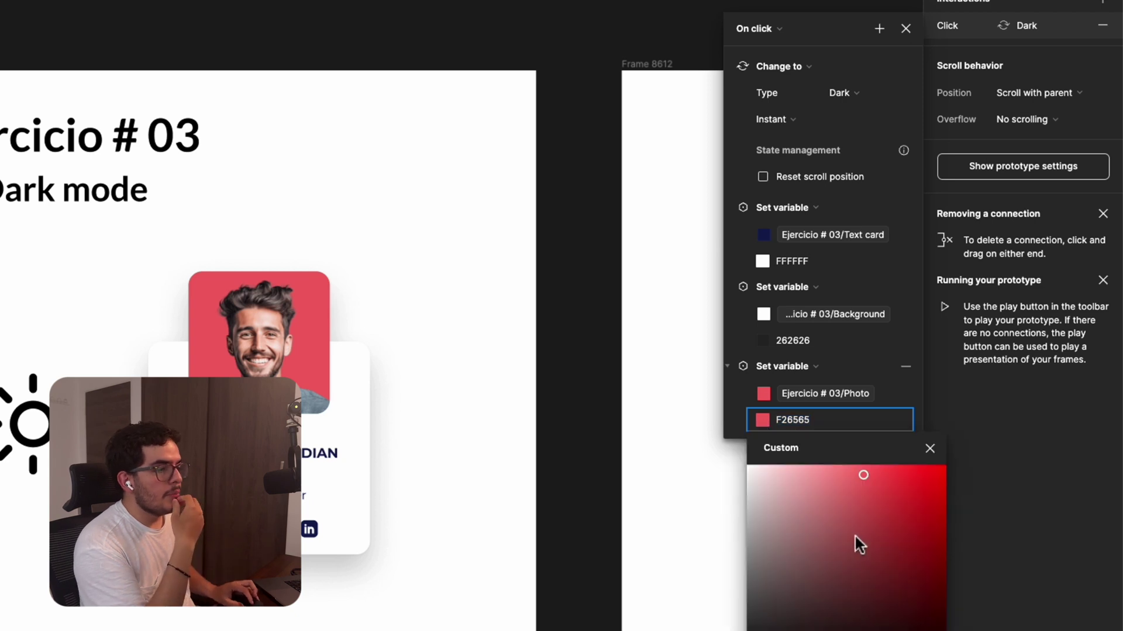
pyautogui.moveTo(865, 476); pyautogui.dragTo(865, 507)
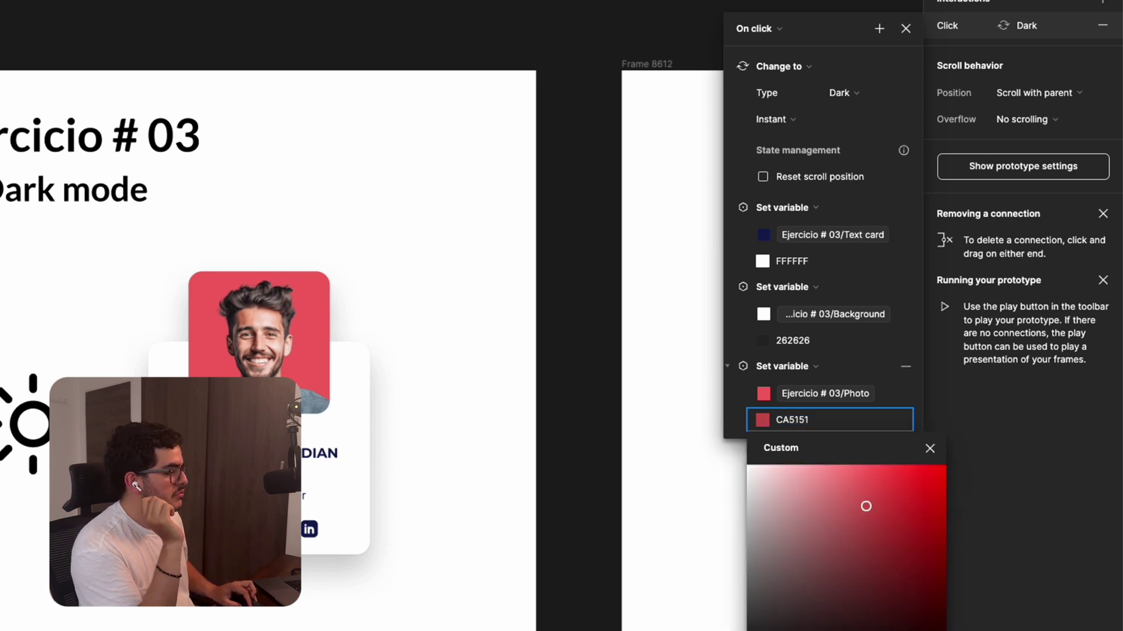
pyautogui.moveTo(803, 628); pyautogui.dragTo(775, 629)
pyautogui.moveTo(900, 476); pyautogui.dragTo(981, 443)
pyautogui.click(930, 448)
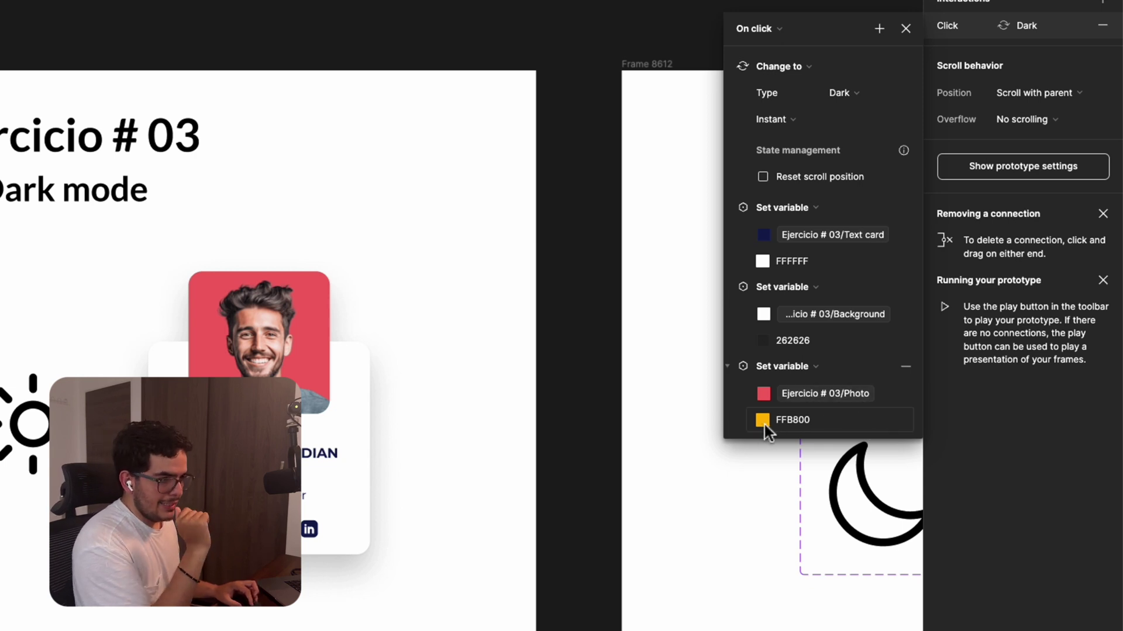
pyautogui.click(906, 32)
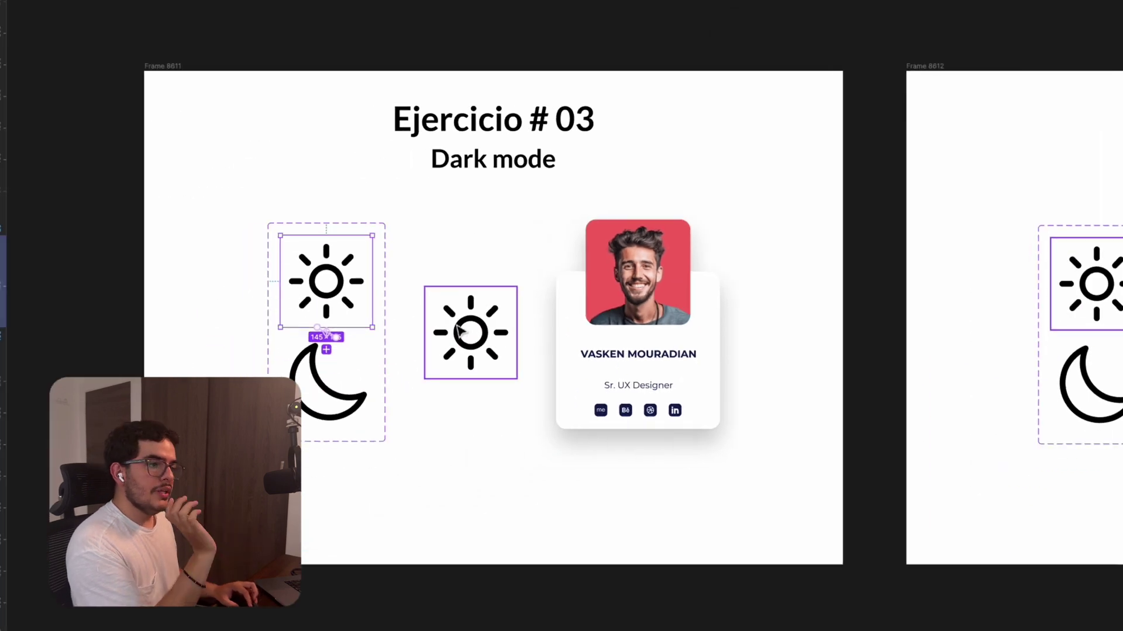
# Preview the Ejercicio # 03 frame, test the sun and moon toggle in both directions, and close the preview.
pyautogui.click(175, 83)
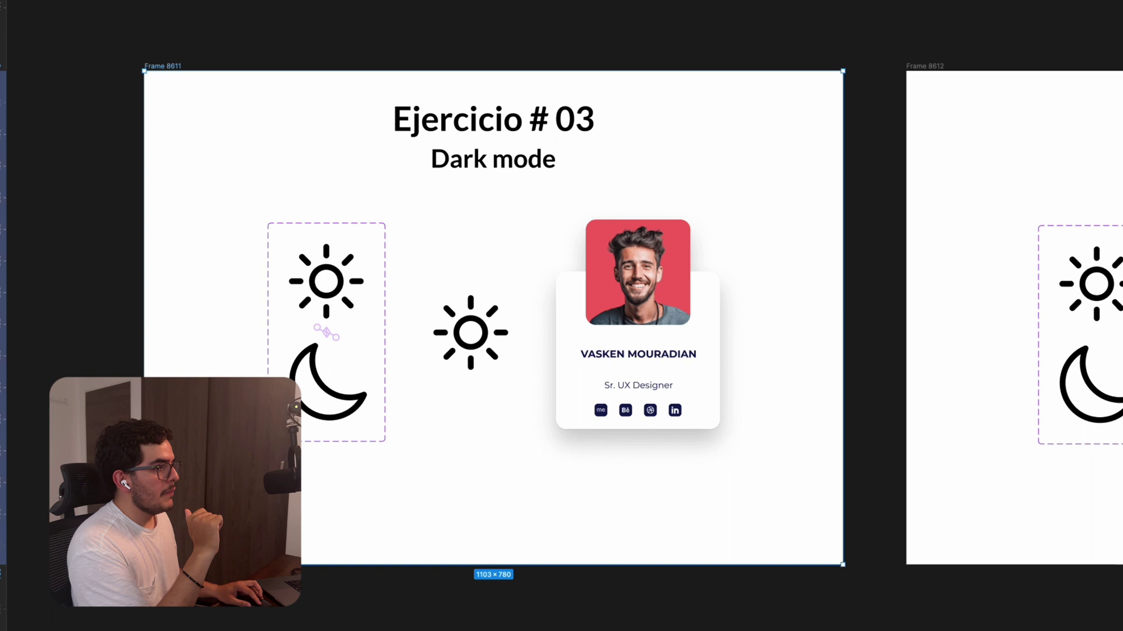
pyautogui.hotkey('shift', 'space')
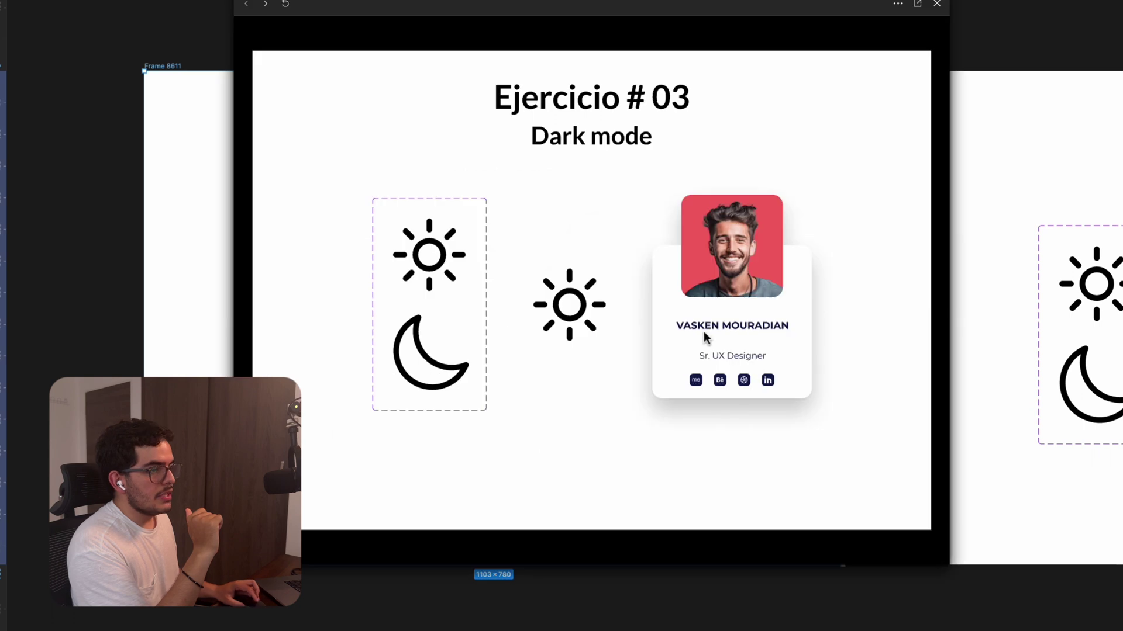
pyautogui.click(571, 317)
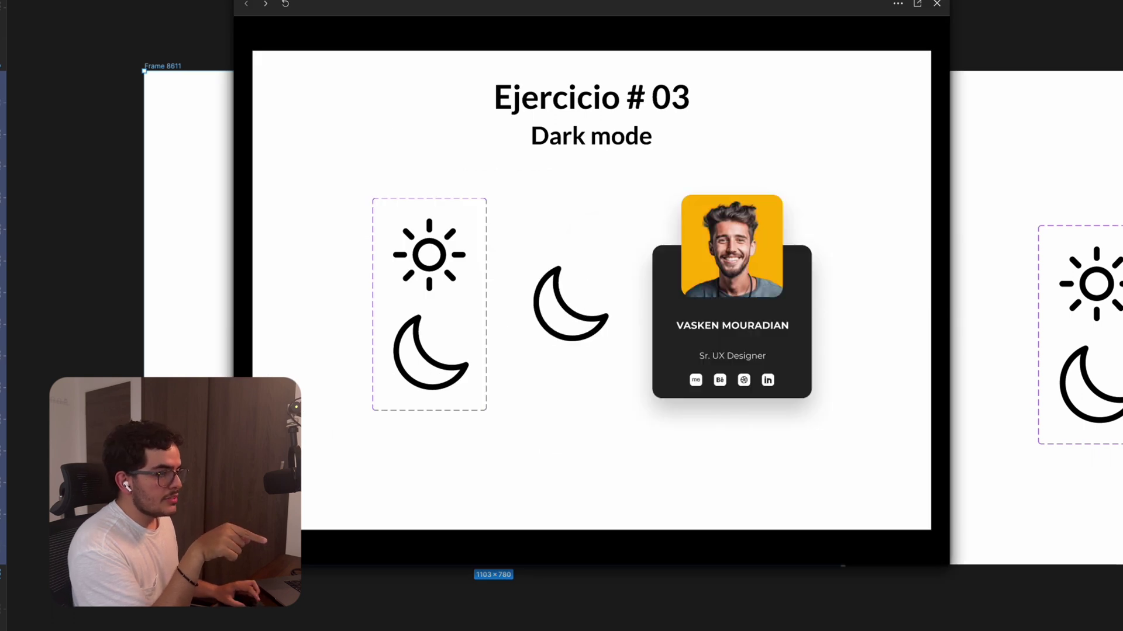
pyautogui.click(579, 322)
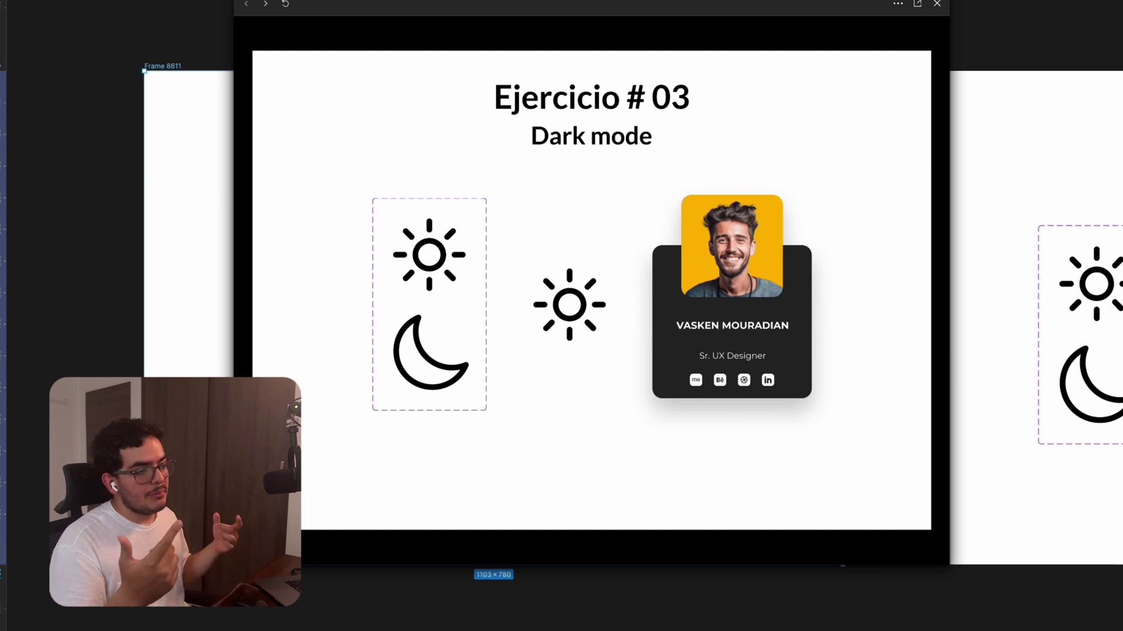
pyautogui.click(936, 4)
# Add a Set variable action to the moon variant's On click interaction that sets Ejercicio # 03/Text card to 111B52.
pyautogui.click(328, 398)
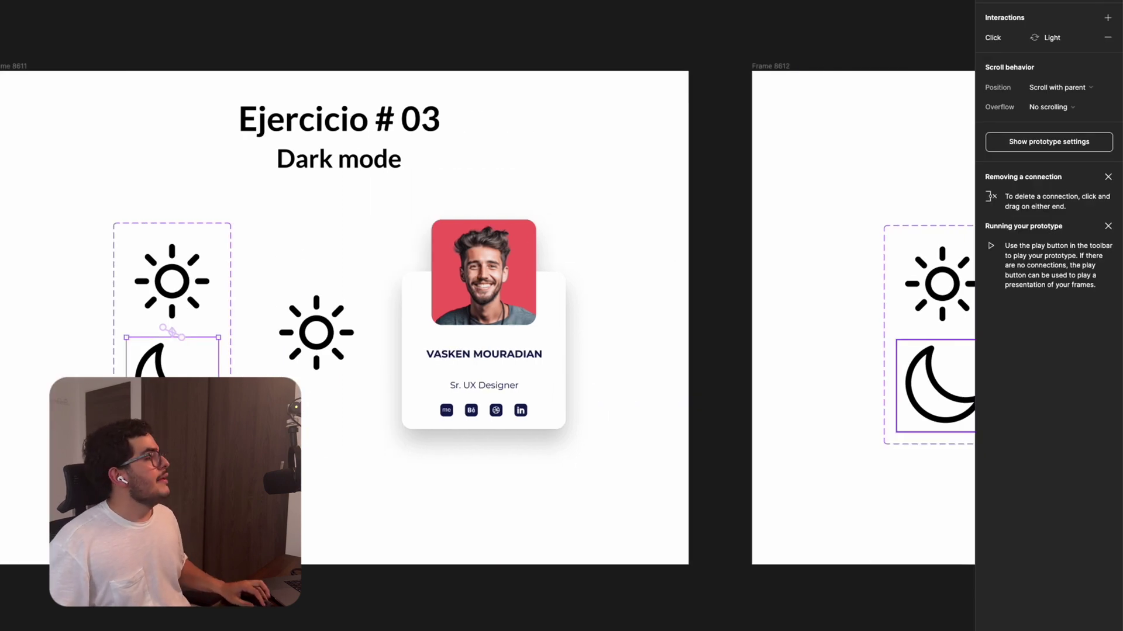
pyautogui.click(1018, 38)
pyautogui.click(943, 40)
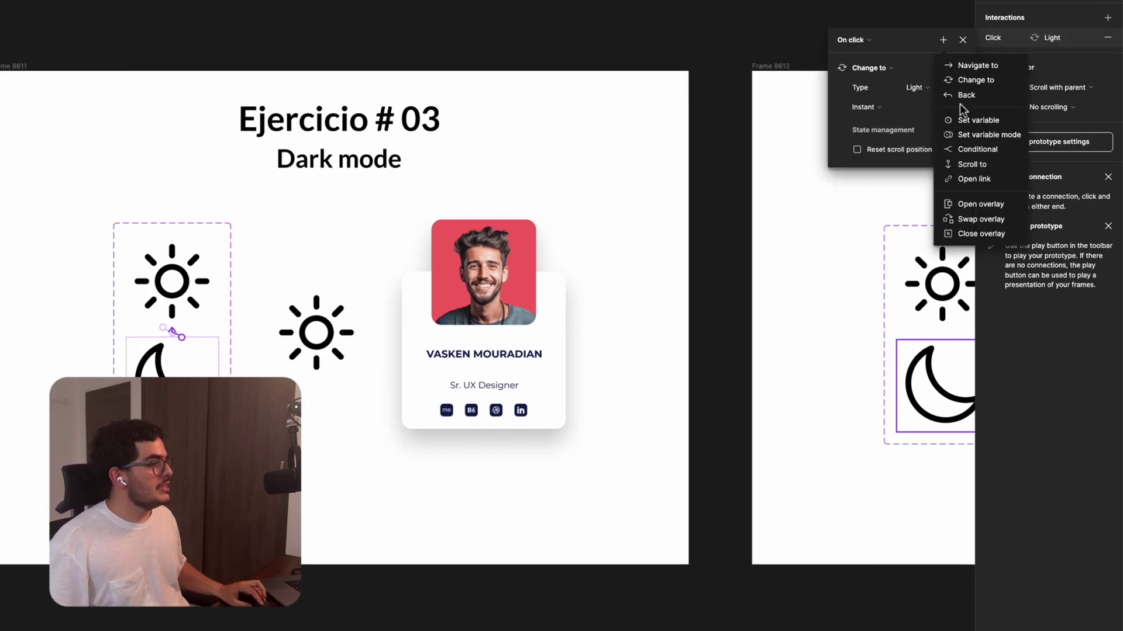
pyautogui.click(978, 119)
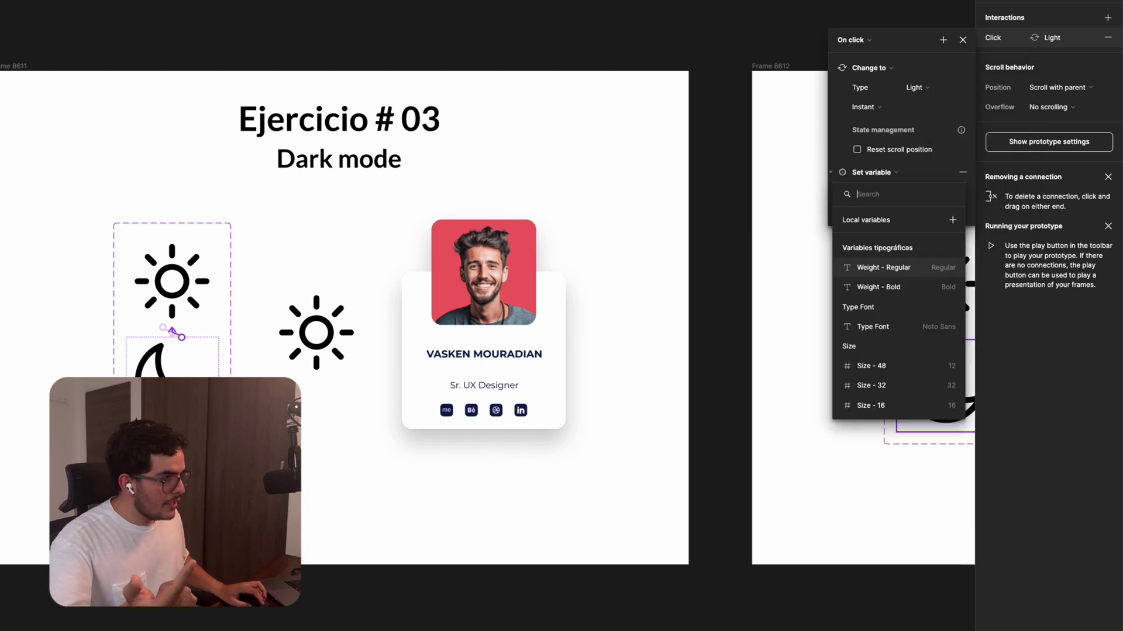
pyautogui.scroll(-3, 922, 277)
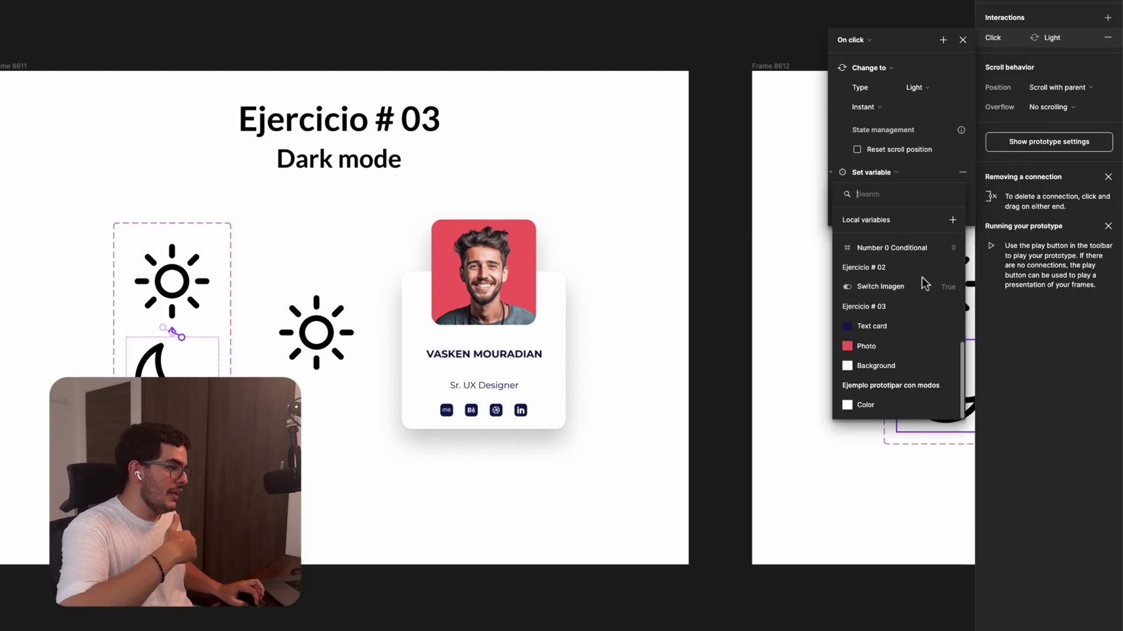
pyautogui.click(882, 327)
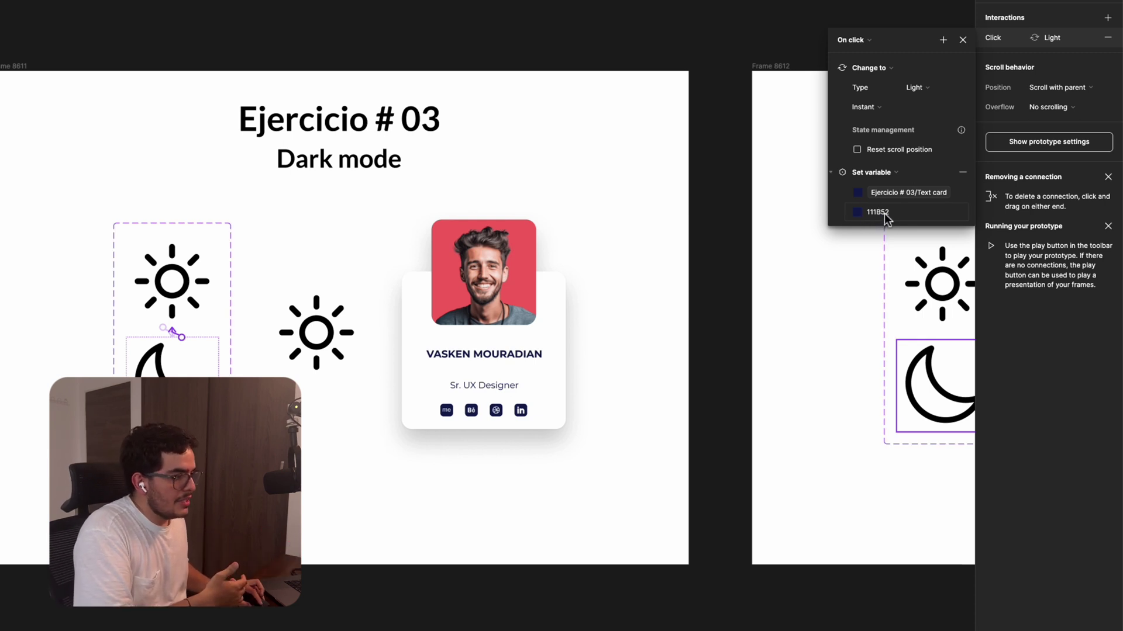
# Add another Set variable action to the moon variant that sets Ejercicio # 03/Background to FFFFFF.
pyautogui.click(943, 39)
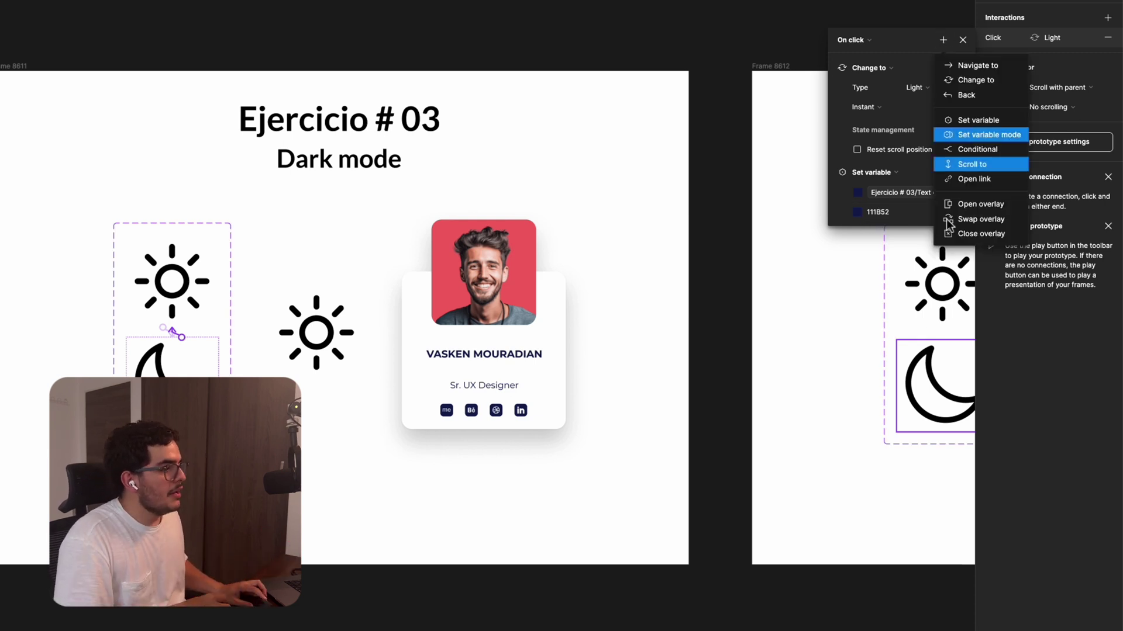
pyautogui.click(978, 119)
pyautogui.click(875, 425)
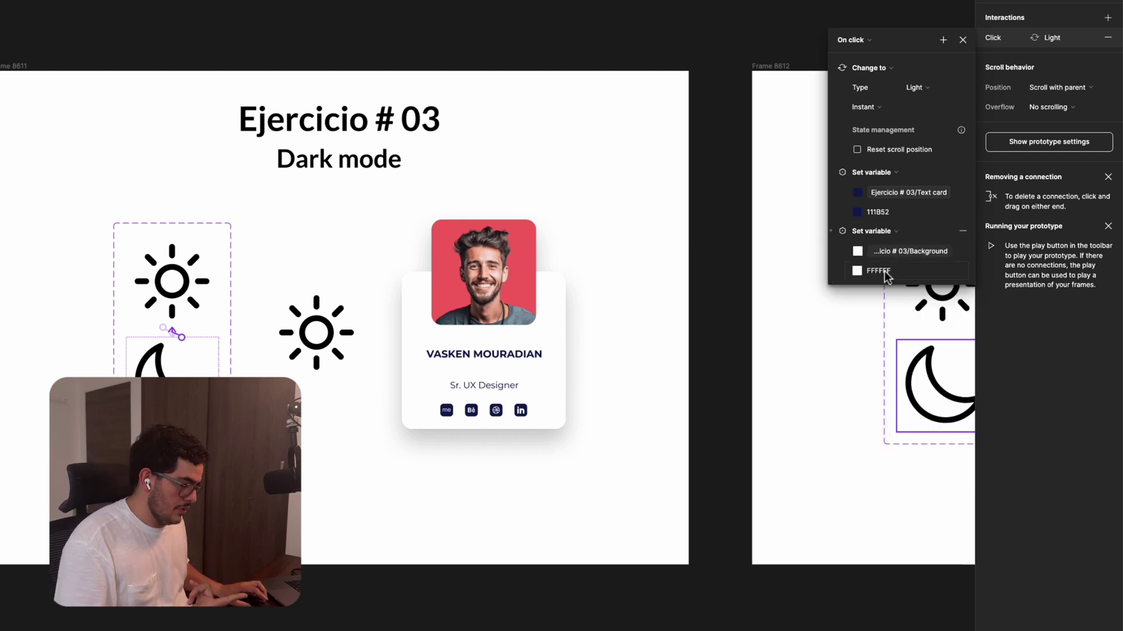
# Add a third Set variable action to the moon variant that sets Ejercicio # 03/Photo to F26565, and close the interaction.
pyautogui.click(943, 40)
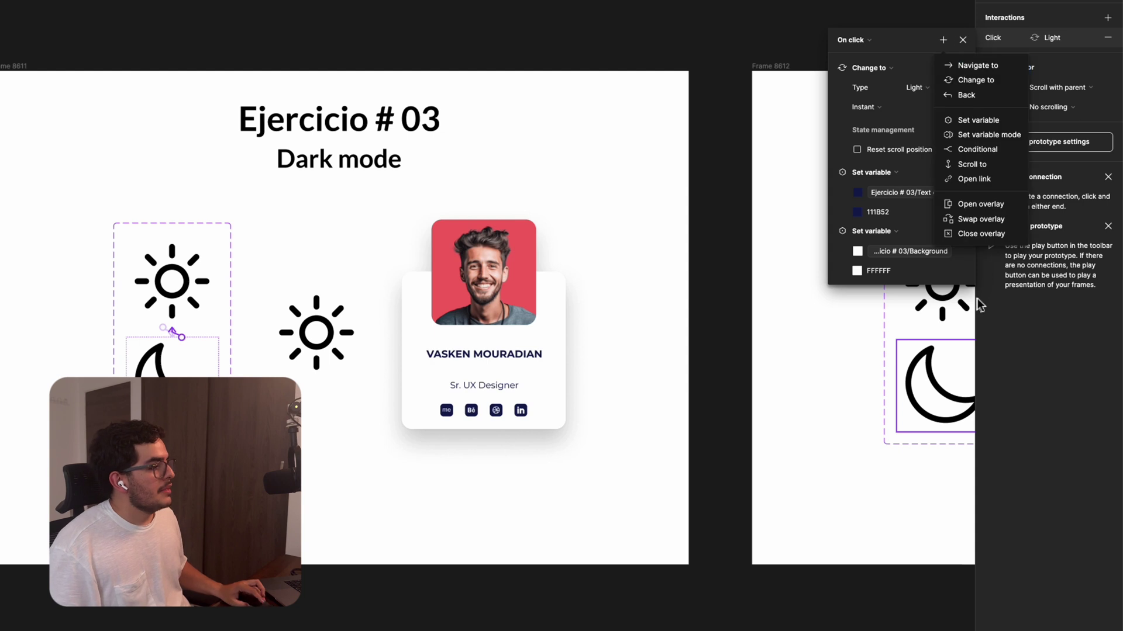
pyautogui.click(988, 119)
pyautogui.scroll(-8, 914, 434)
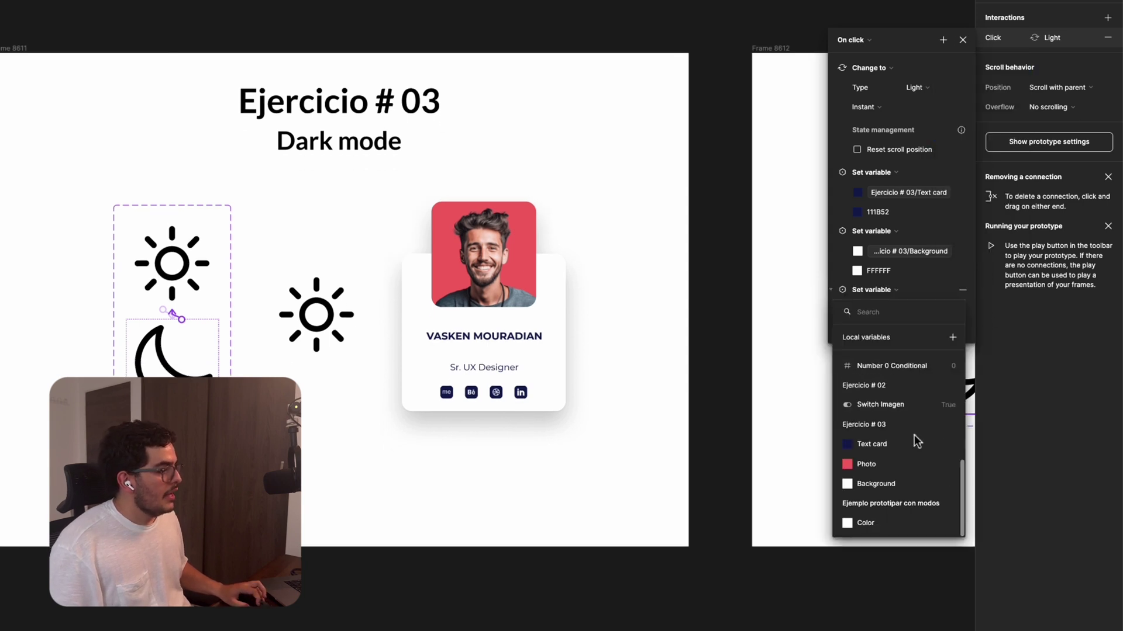
pyautogui.click(867, 466)
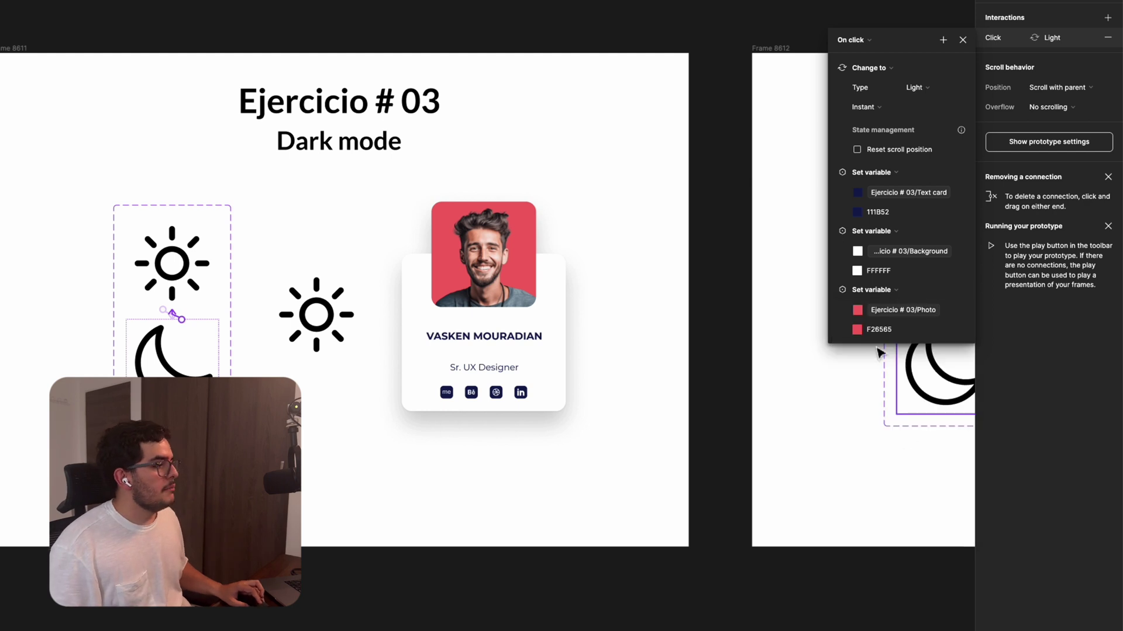
pyautogui.click(962, 39)
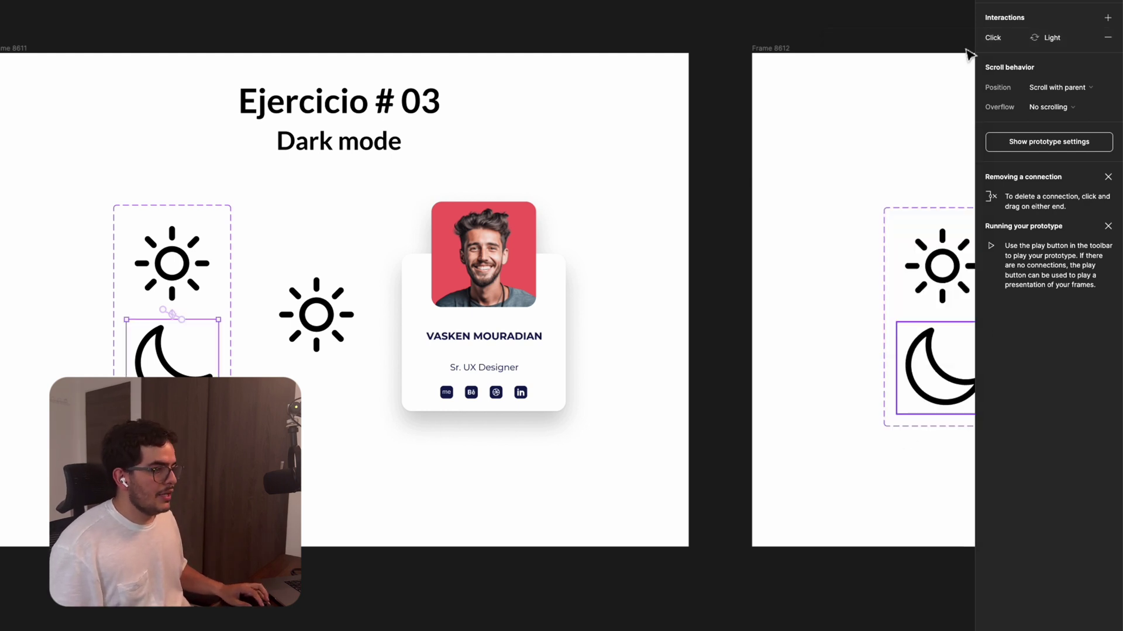
# Open a preview of the Ejercicio # 03 Dark mode frame with the completed toggle interactions.
pyautogui.click(47, 68)
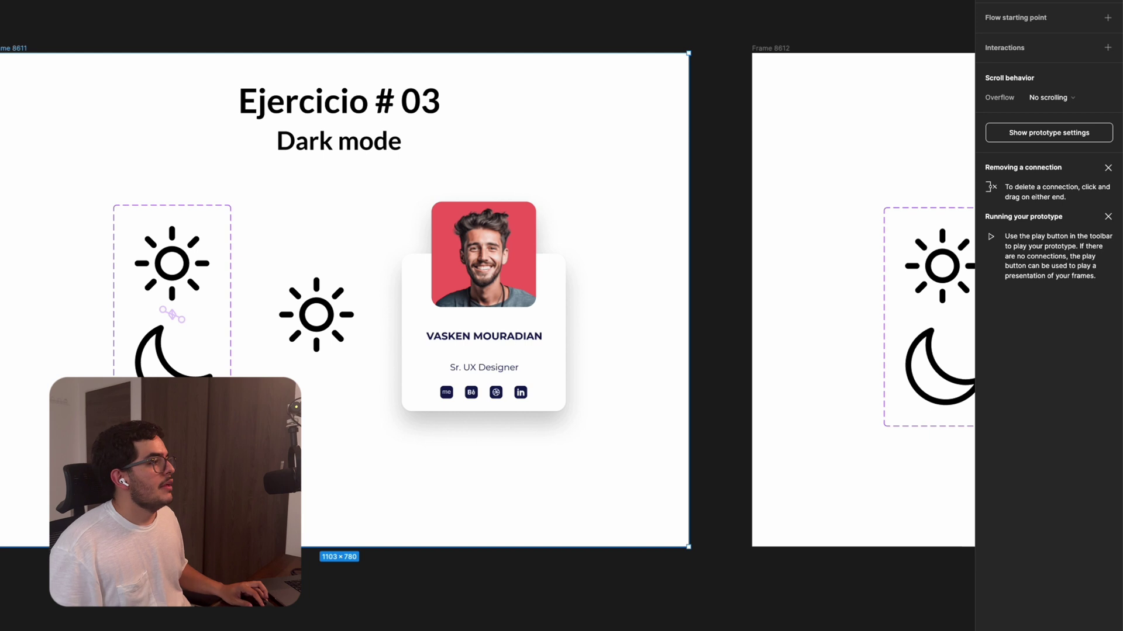
pyautogui.hotkey('shift', 'space')
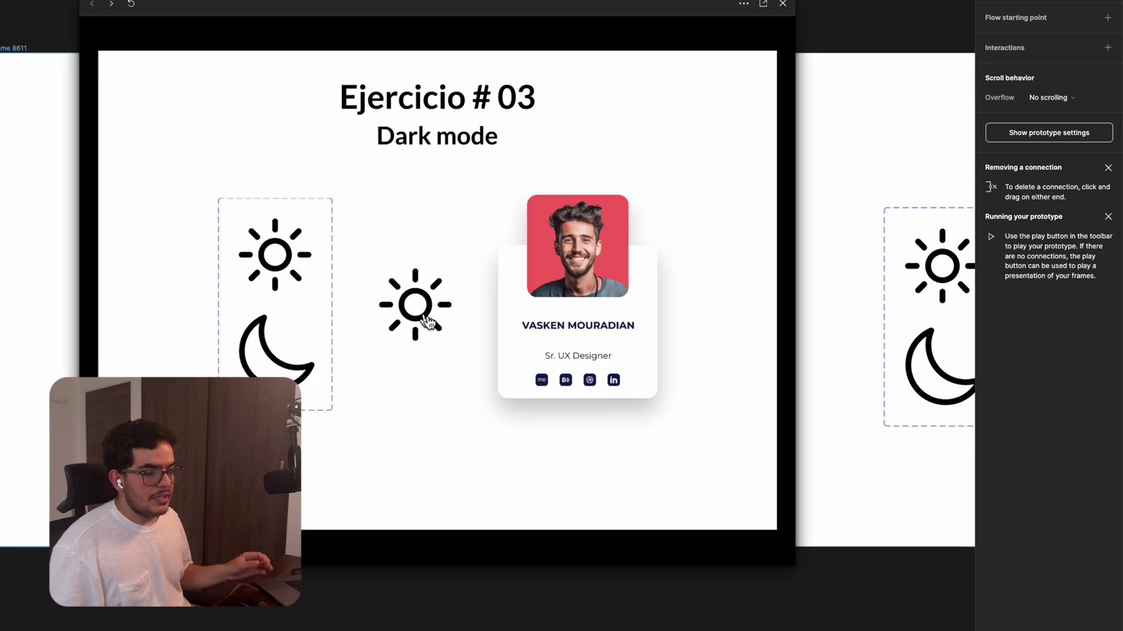
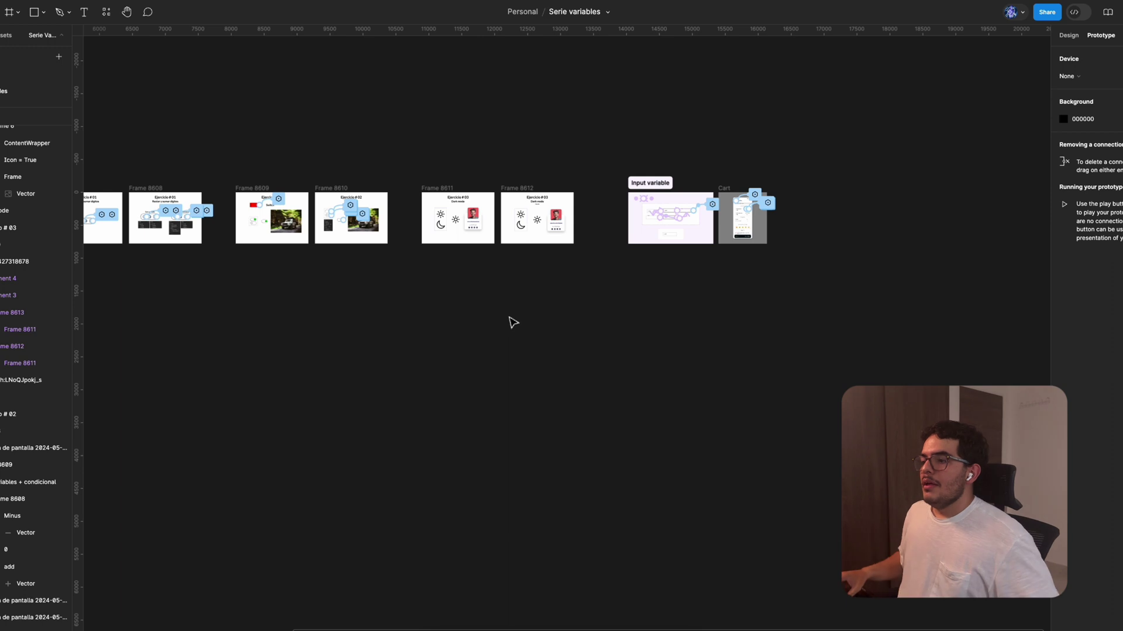
# Examine the Backspace, Space and letter key interactions on the focused variant of the inputs component set in the Input variable section.
pyautogui.hotkey('shift', '2')
pyautogui.scroll(-3, 840, 288)
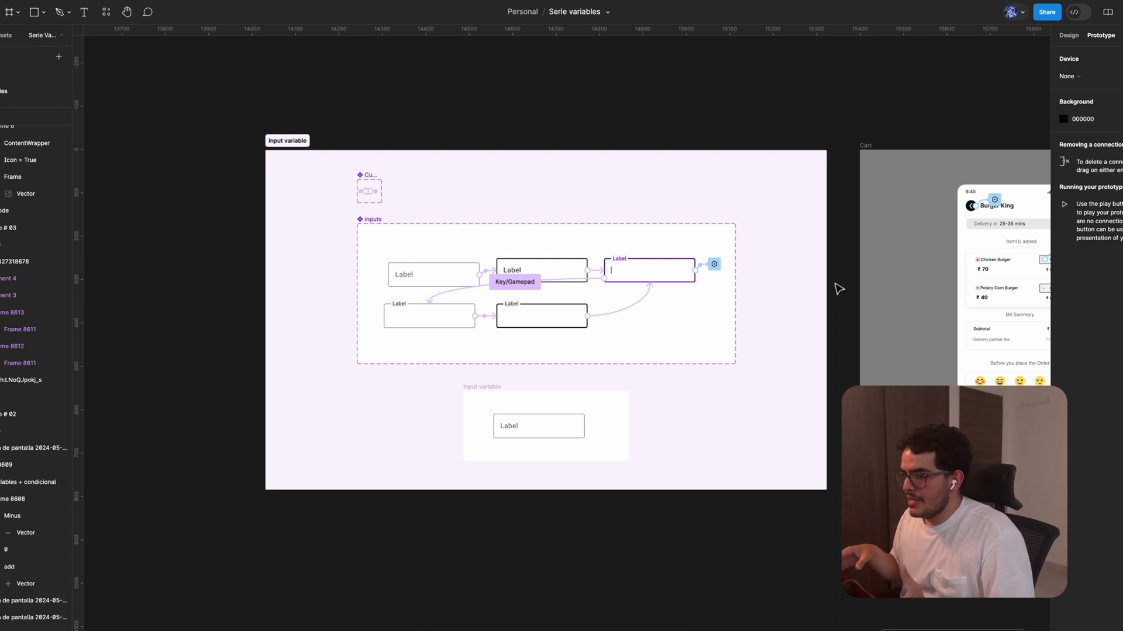
pyautogui.click(385, 231)
pyautogui.hotkey('shift', '2')
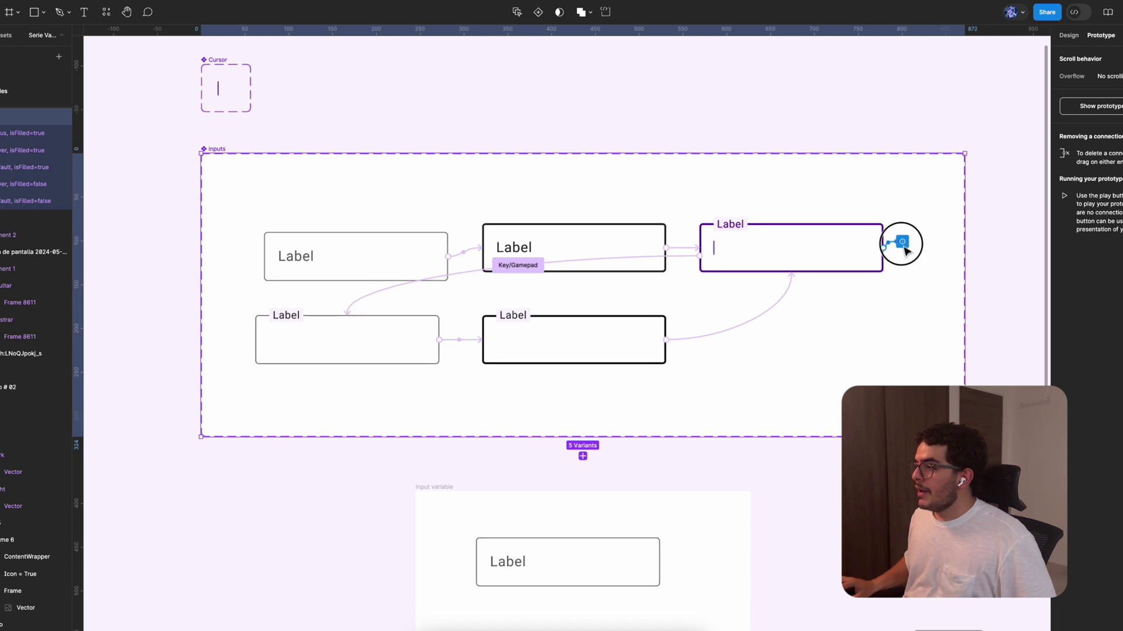
pyautogui.click(903, 241)
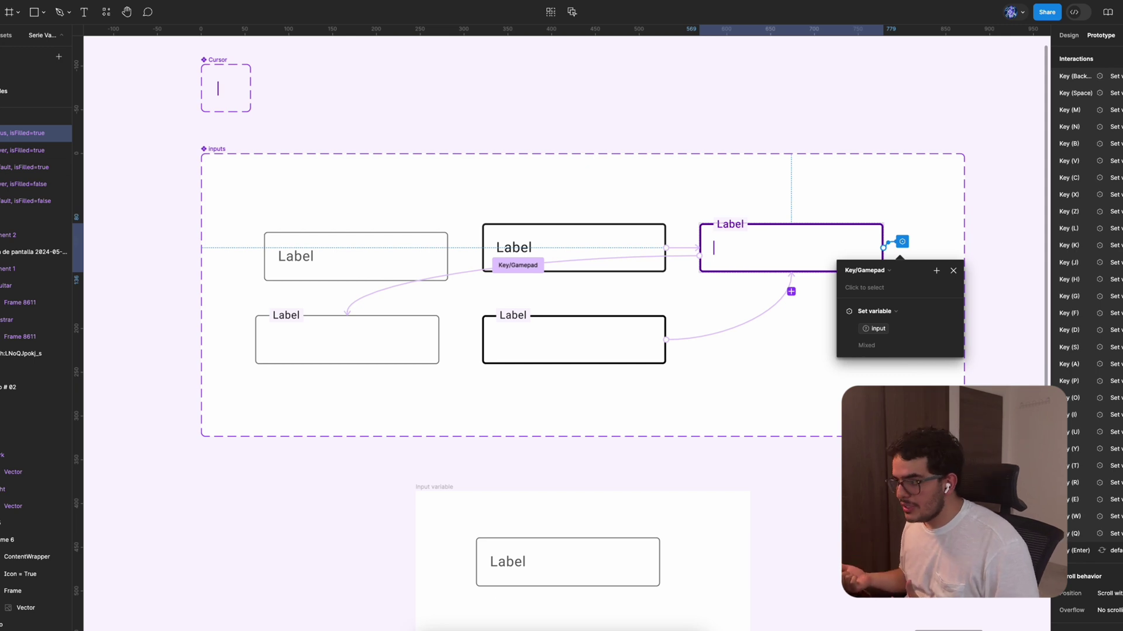
pyautogui.click(1080, 76)
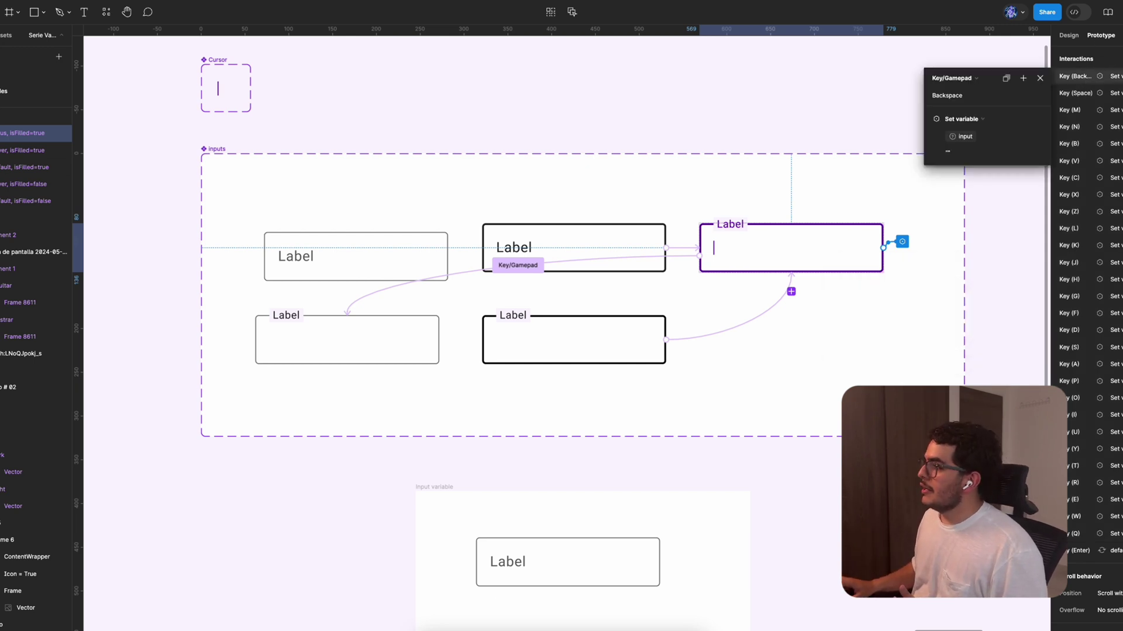
pyautogui.click(1079, 95)
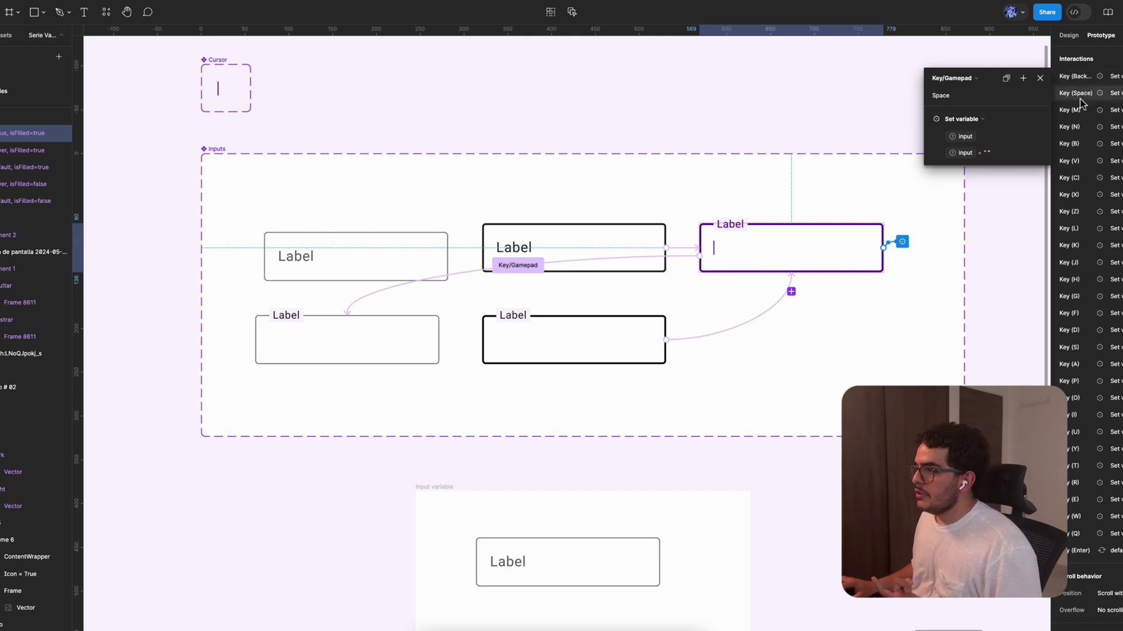
pyautogui.click(1079, 111)
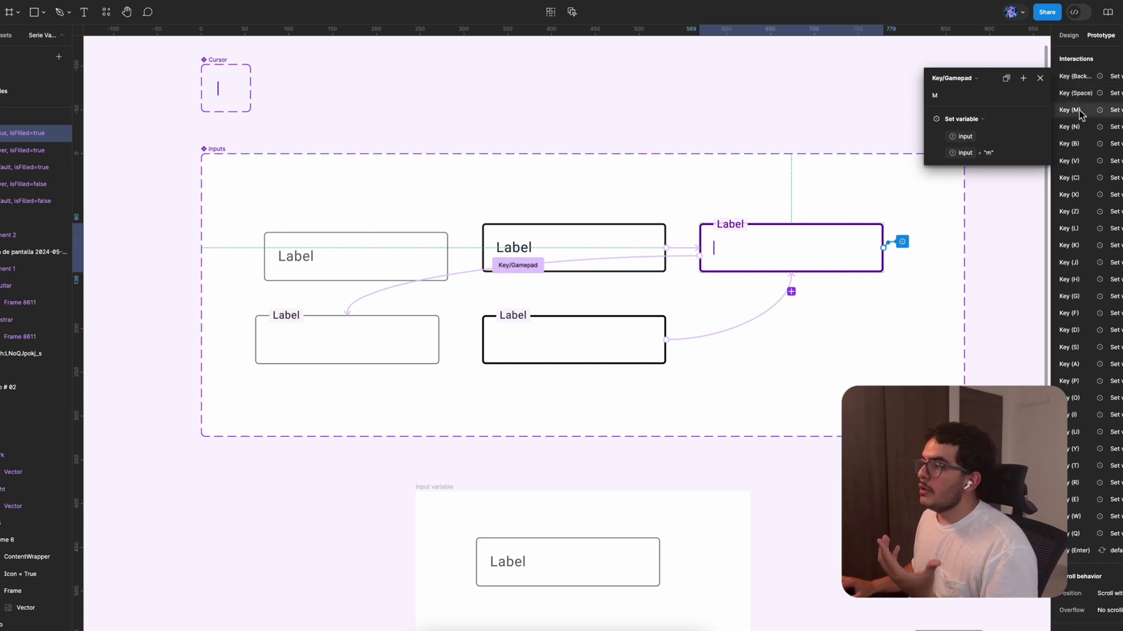
pyautogui.click(1078, 129)
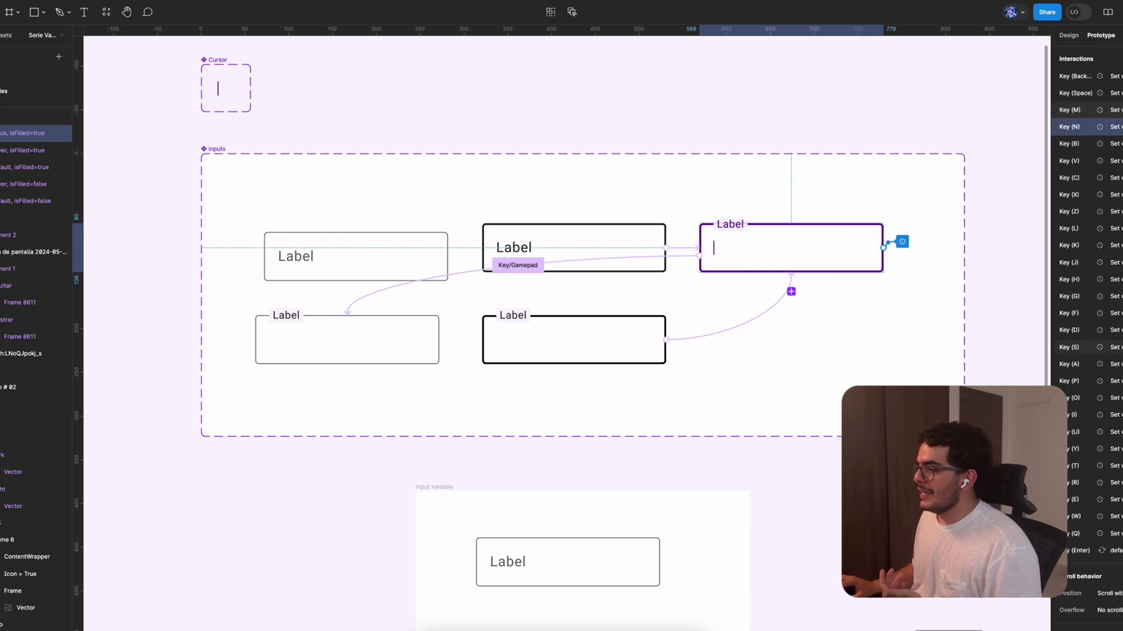
pyautogui.click(781, 321)
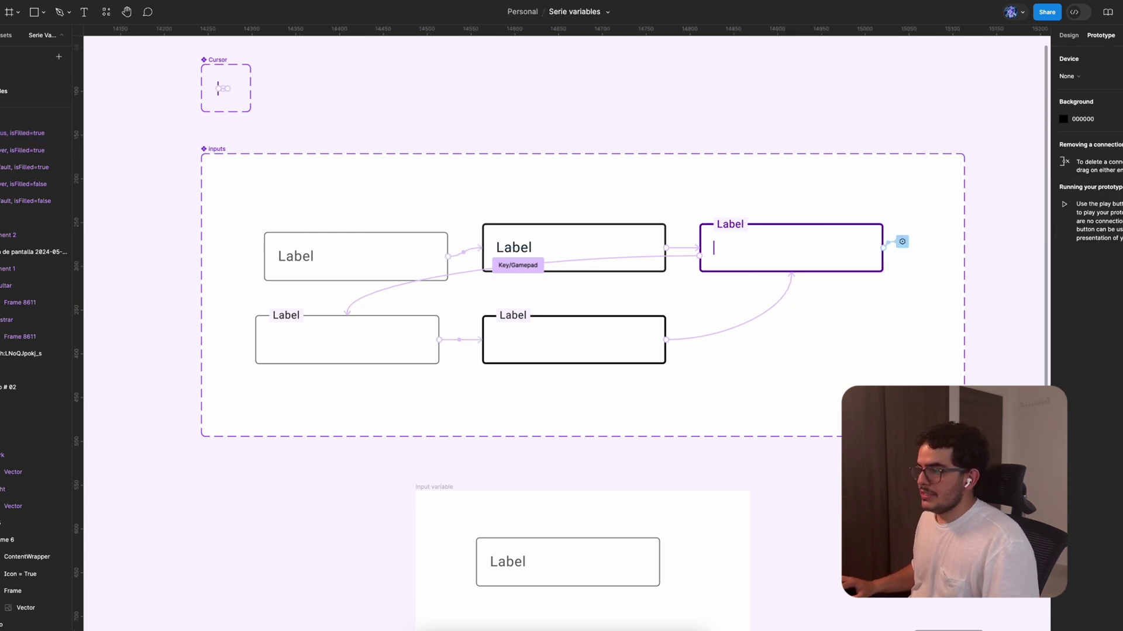
# Preview the Input variable frame, focus its field and enter "hola esto es un ejemplo" as test text.
pyautogui.scroll(-5, 782, 321)
pyautogui.click(632, 383)
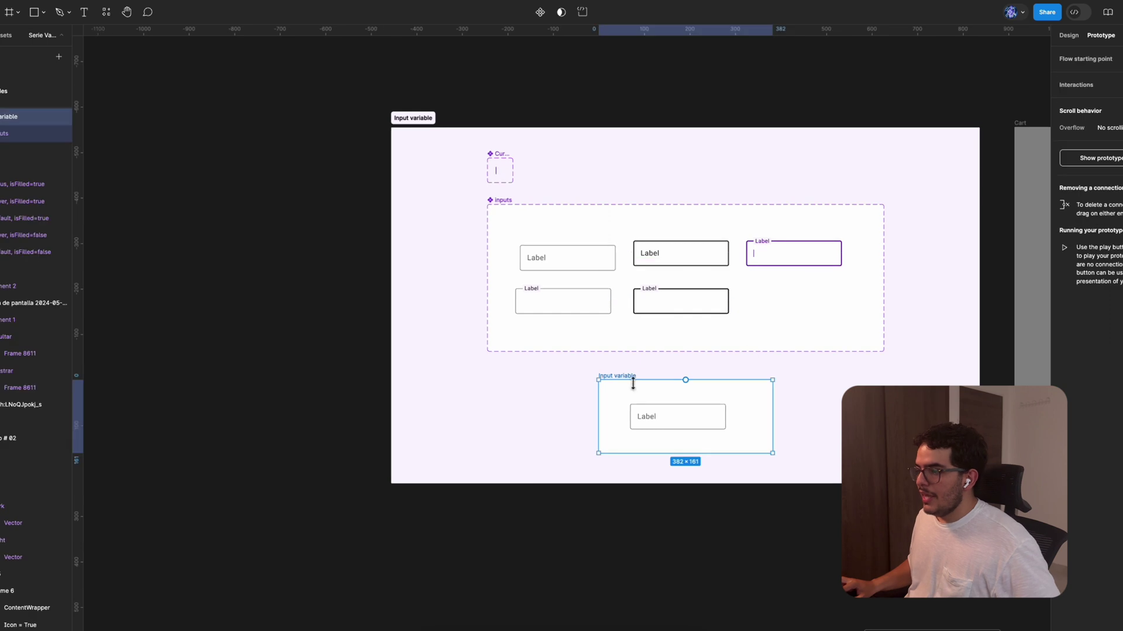
pyautogui.hotkey('shift', 'space')
pyautogui.click(568, 309)
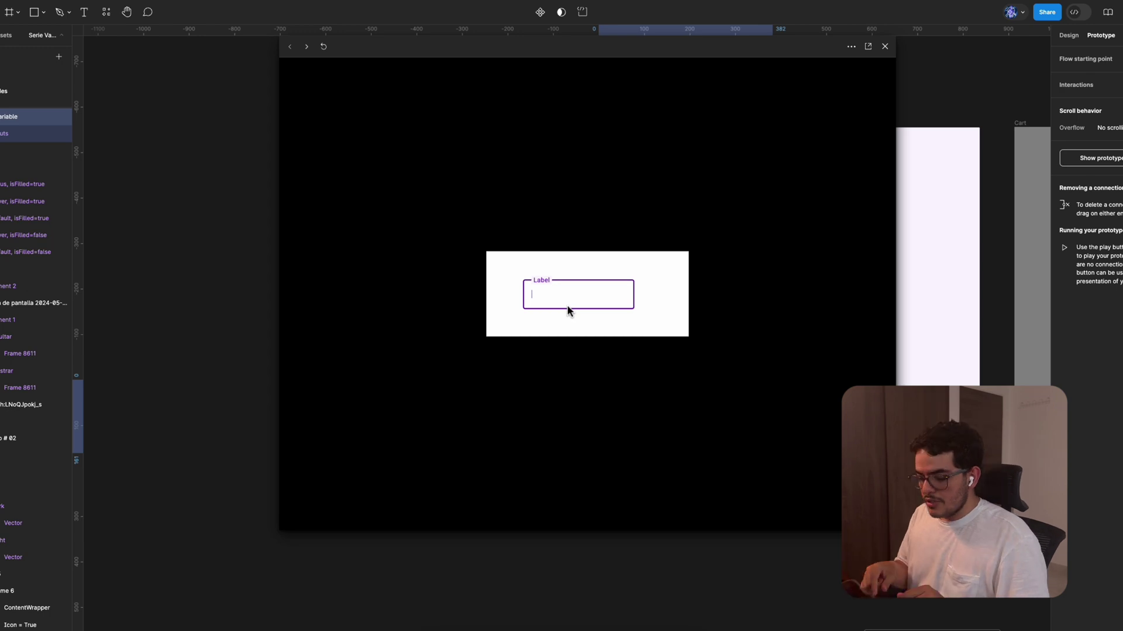
pyautogui.write('hola esto es un ejemplo')
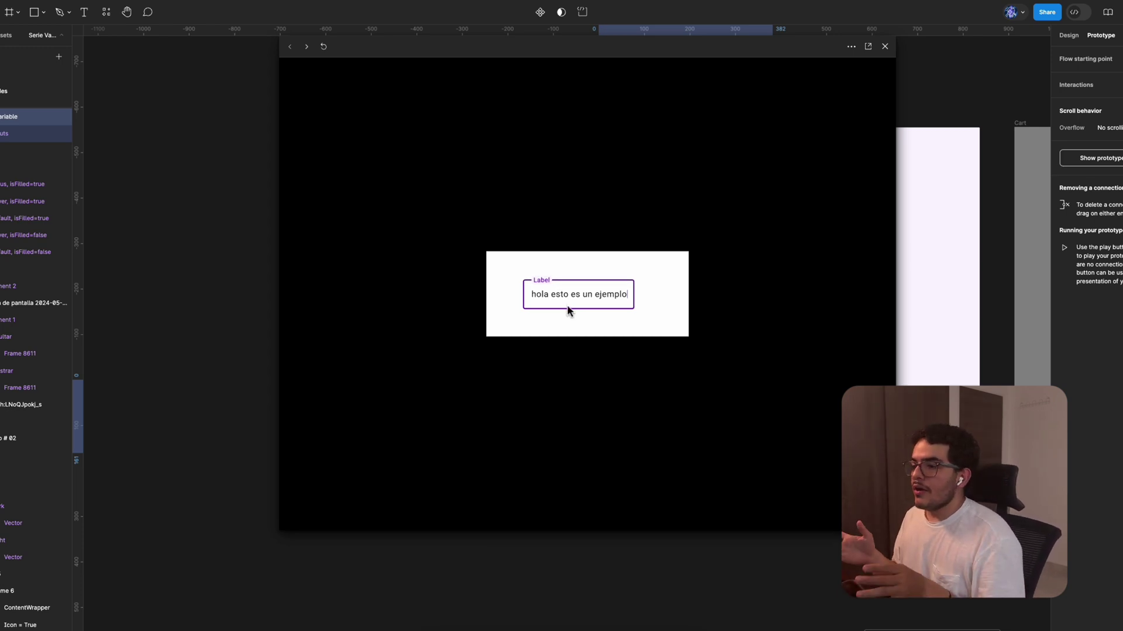
# Replace the test text in the previewed field with a string of repeated letters and close the preview.
pyautogui.press('super+a')
pyautogui.press('BackSpace')
pyautogui.write('hllaasssssss')
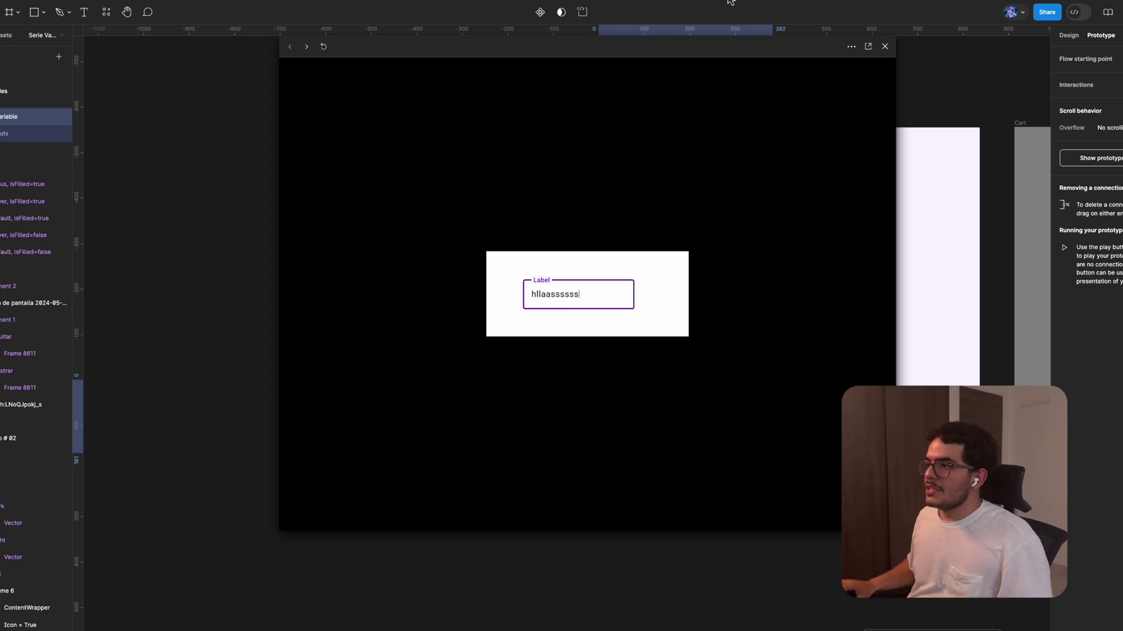
pyautogui.click(884, 47)
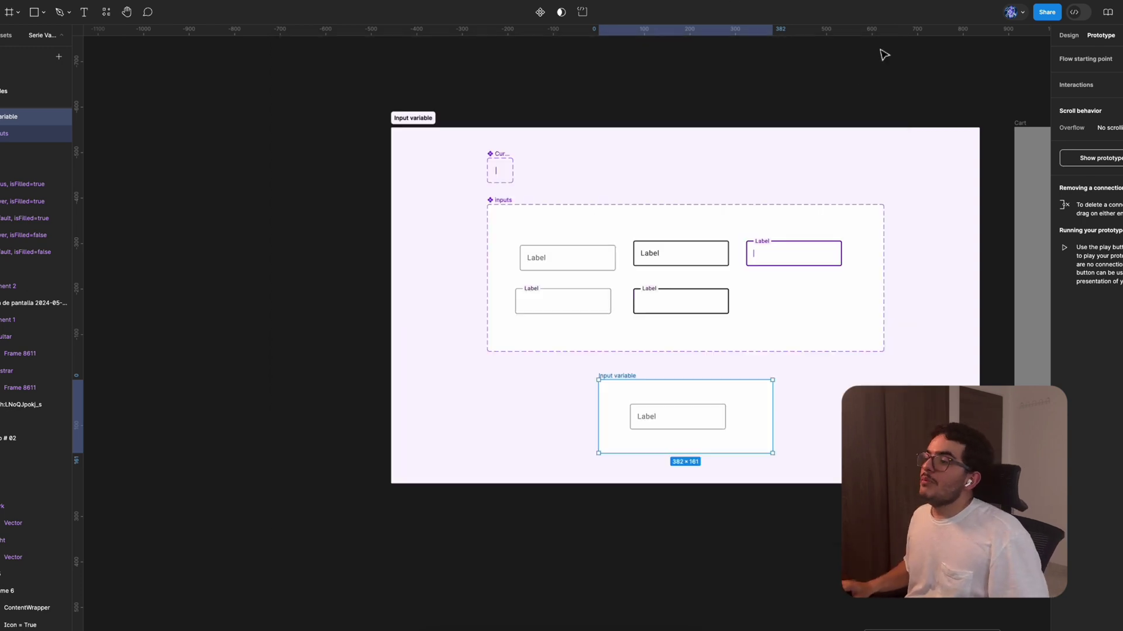
# Inspect the Q key interaction and its Set variable action on the focused variant of the inputs component set.
pyautogui.click(672, 416)
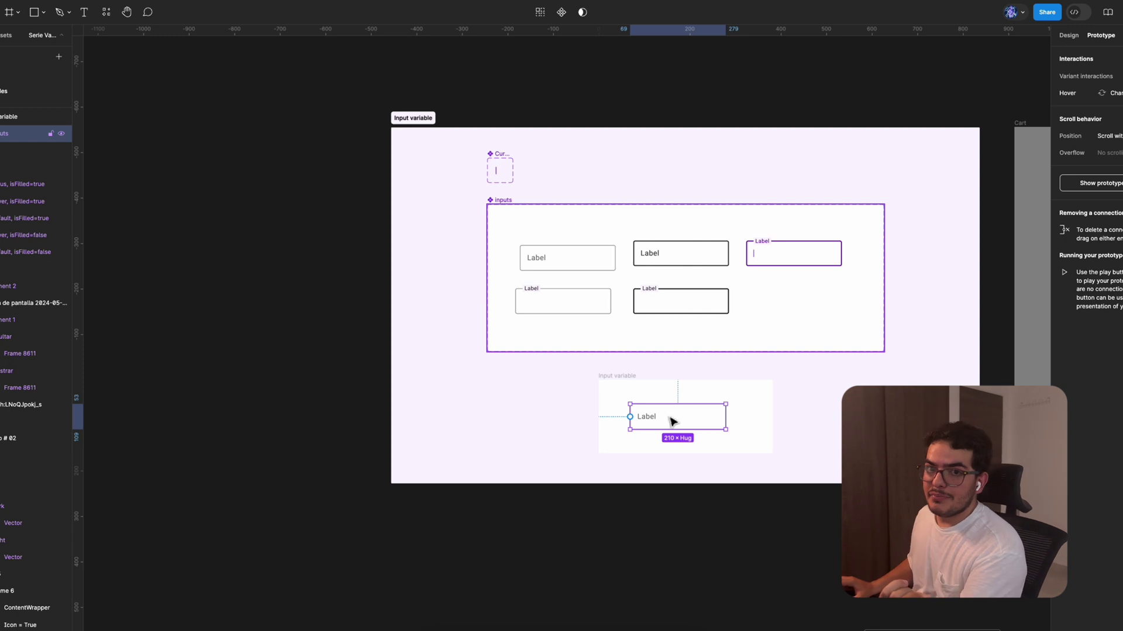
pyautogui.click(347, 395)
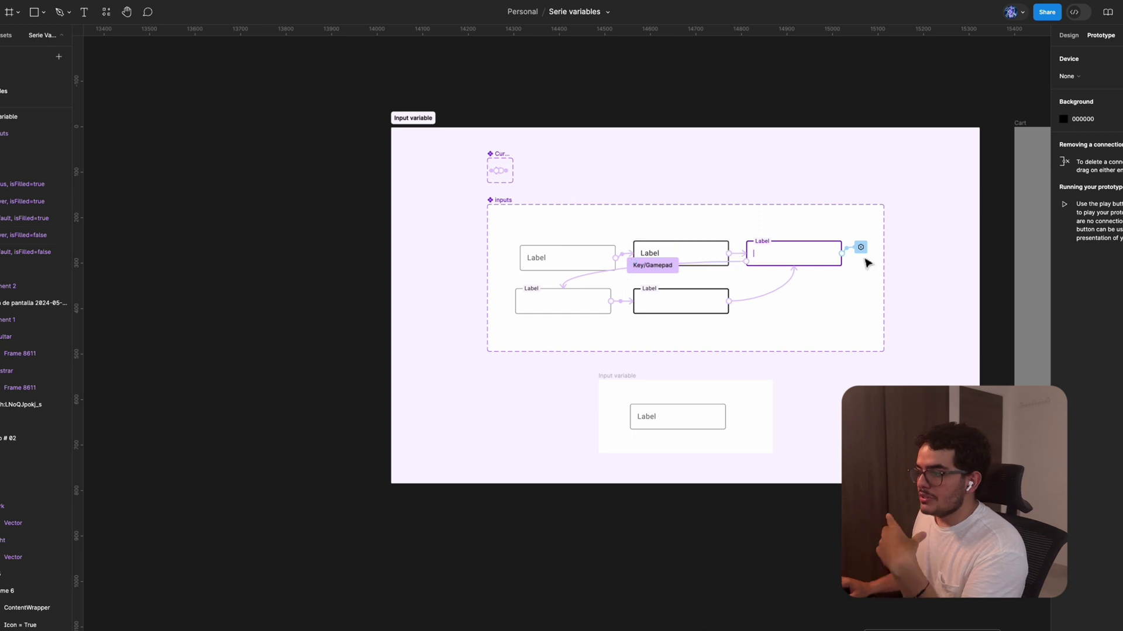
pyautogui.click(861, 247)
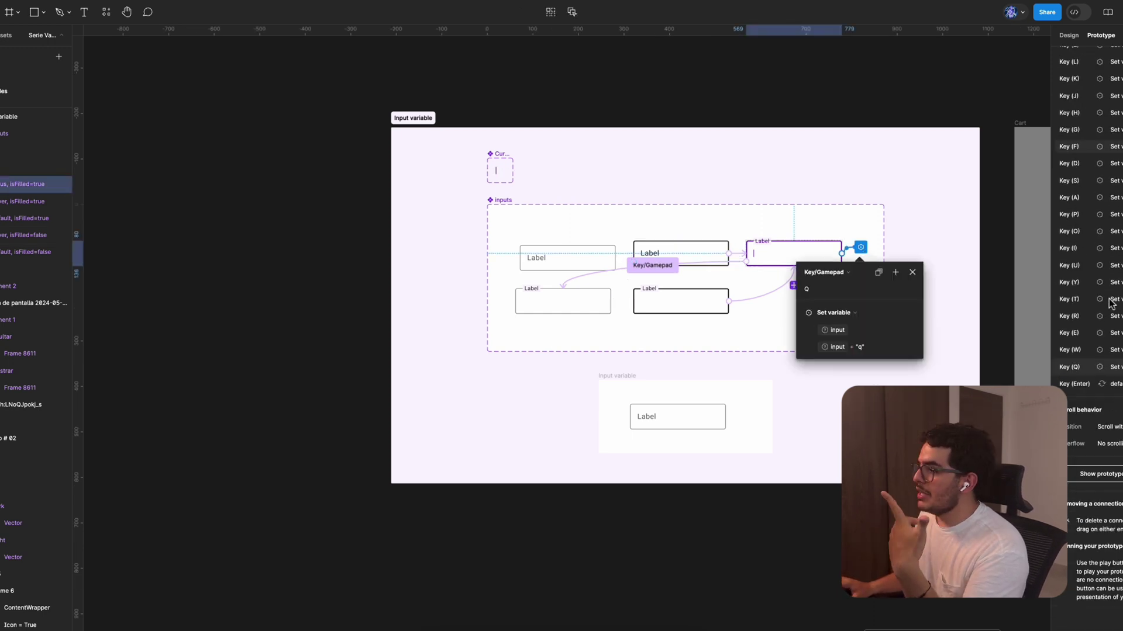
pyautogui.click(395, 396)
# Open a preview of the Cart frame, resize it to actual size (100%) and reposition the preview window over the frame.
pyautogui.hscroll(8, 486, 387)
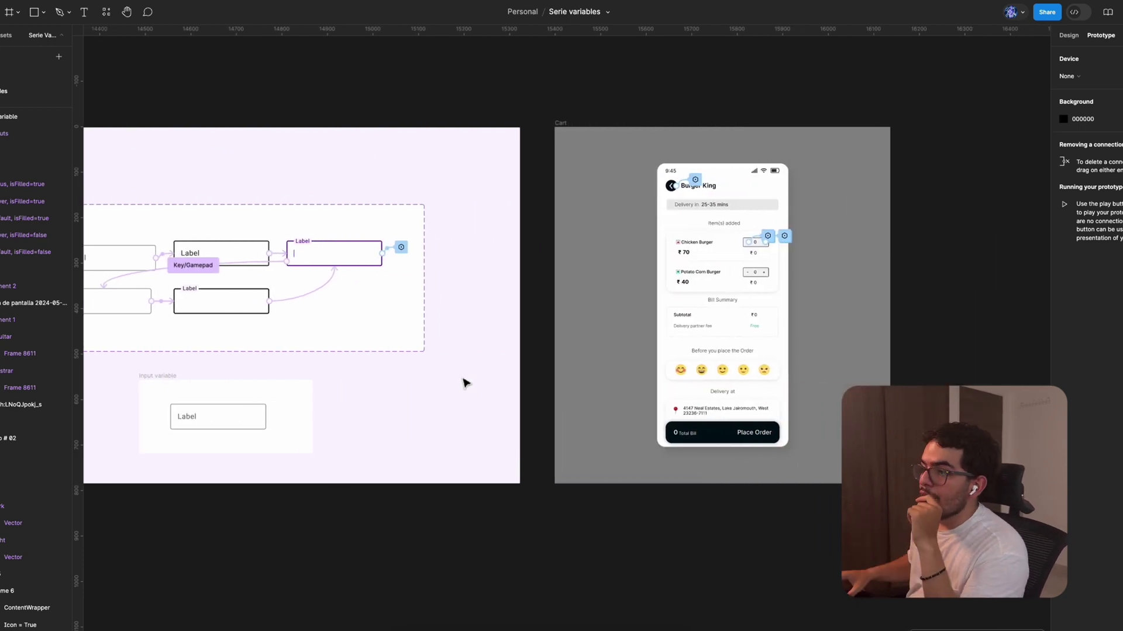
pyautogui.click(560, 125)
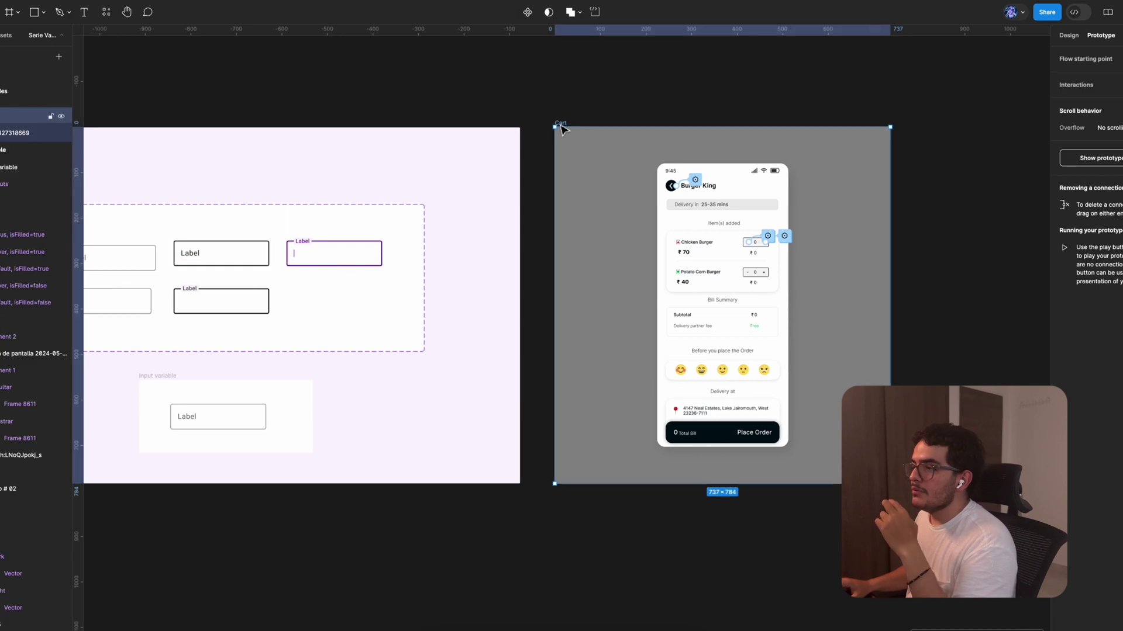
pyautogui.click(1119, 22)
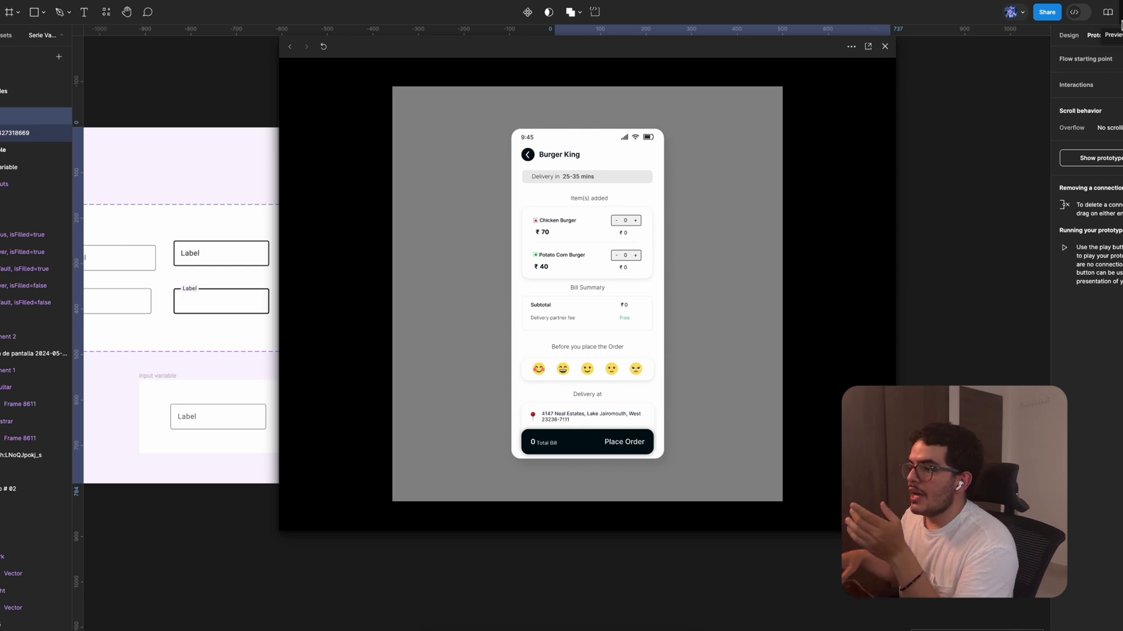
pyautogui.click(851, 46)
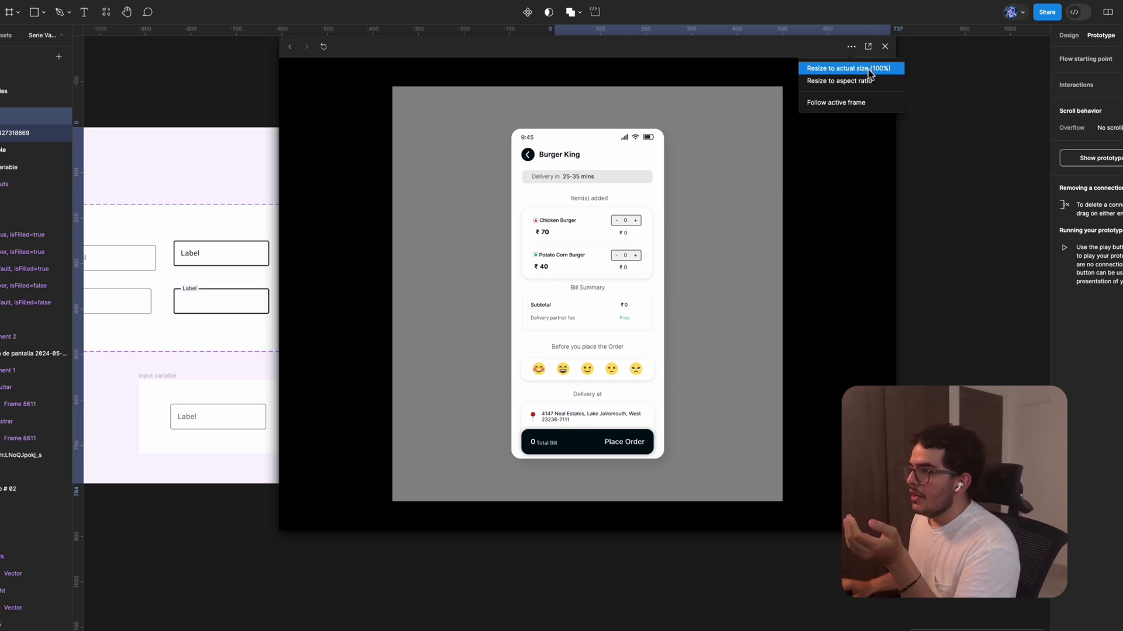
pyautogui.click(870, 68)
pyautogui.moveTo(603, 50); pyautogui.dragTo(838, 86)
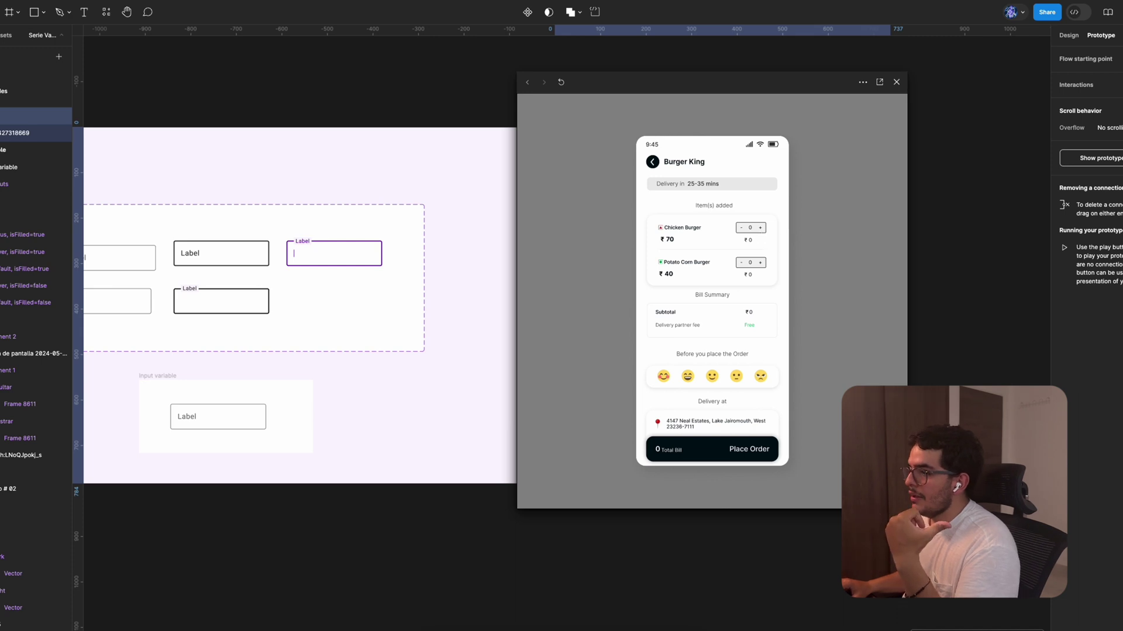
# Raise the Chicken Burger quantity to 16 in the Cart preview to test the bill calculation, and close the preview.
pyautogui.click(761, 229)
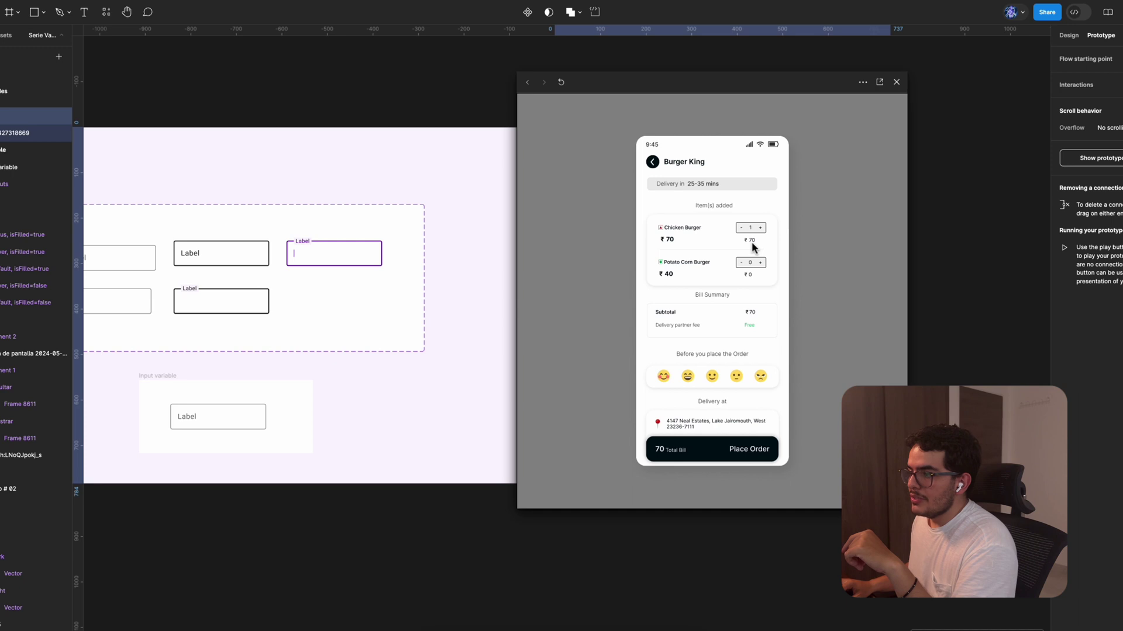
pyautogui.click(764, 232)
pyautogui.click(766, 235)
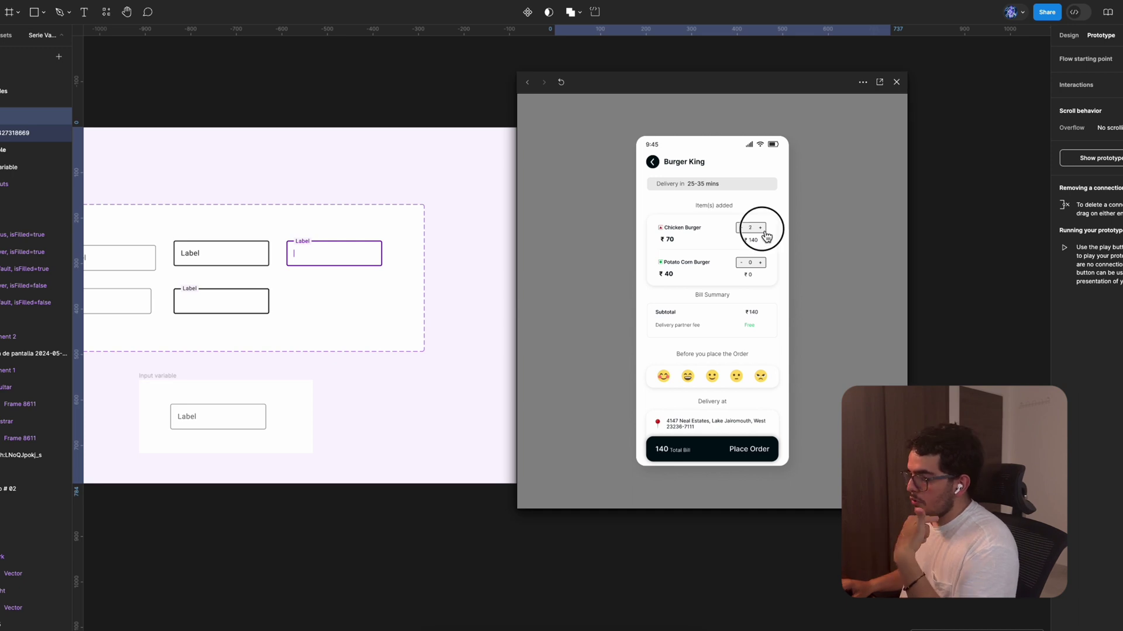
pyautogui.click(766, 235)
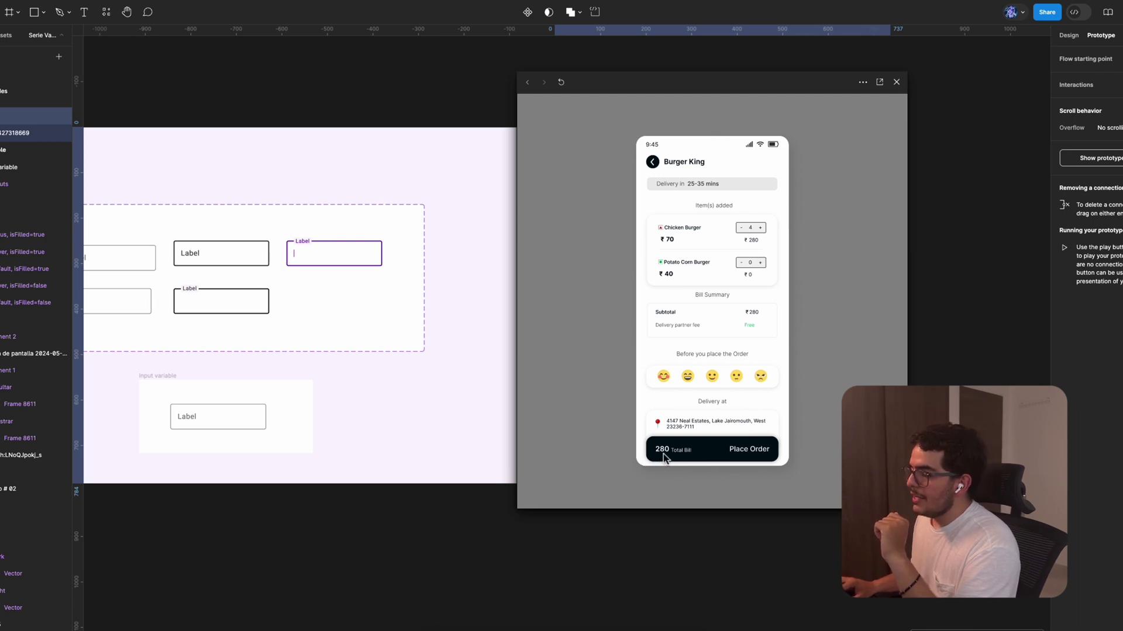
pyautogui.click(761, 228)
pyautogui.click(761, 228)
pyautogui.click(760, 228)
pyautogui.click(761, 228)
pyautogui.click(761, 228)
pyautogui.click(761, 228)
pyautogui.click(761, 228)
pyautogui.click(761, 228)
pyautogui.click(761, 228)
pyautogui.click(760, 228)
pyautogui.click(761, 228)
pyautogui.click(761, 228)
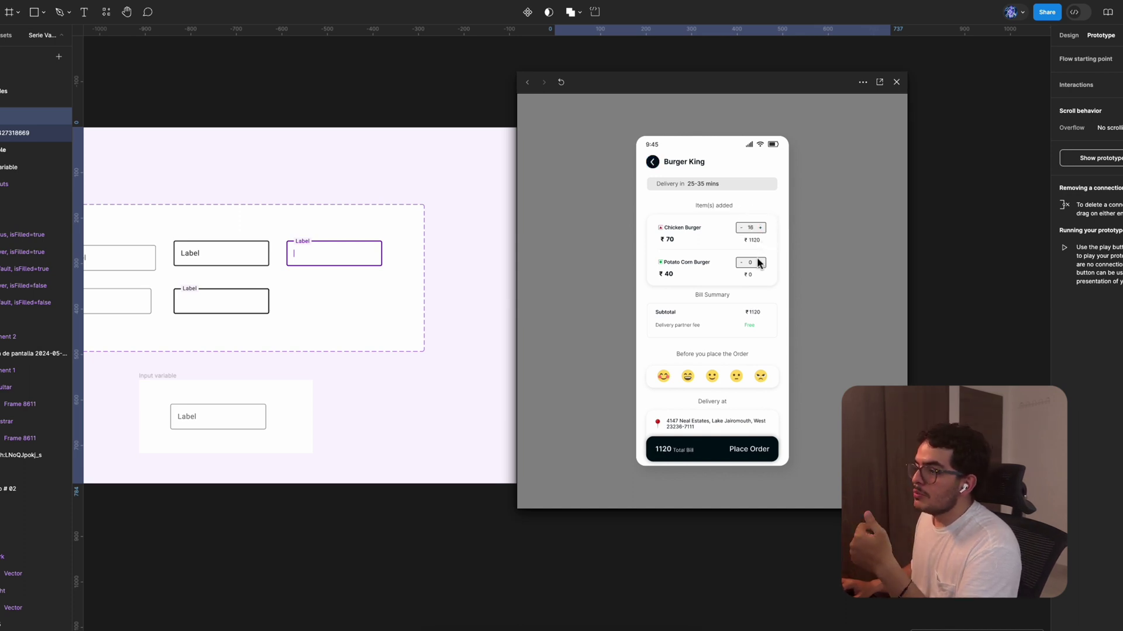
pyautogui.click(896, 82)
# Show the Fórmula matemática entry for number variables in the Como las podemos alterar diagram.
pyautogui.scroll(-15, 1028, 186)
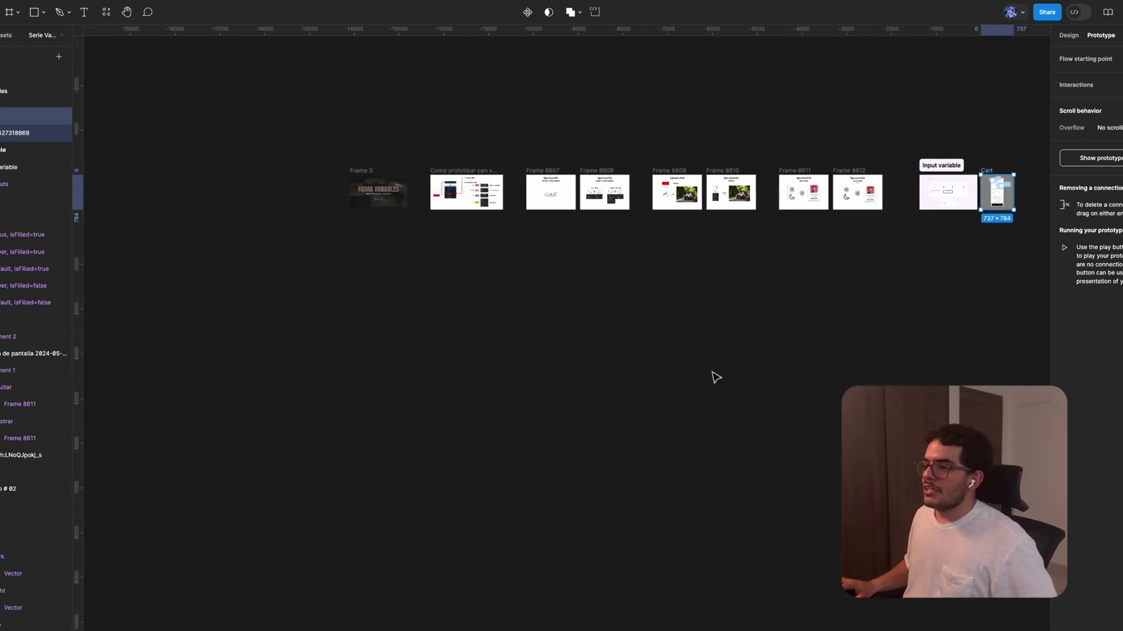
pyautogui.click(715, 377)
pyautogui.scroll(15, 468, 193)
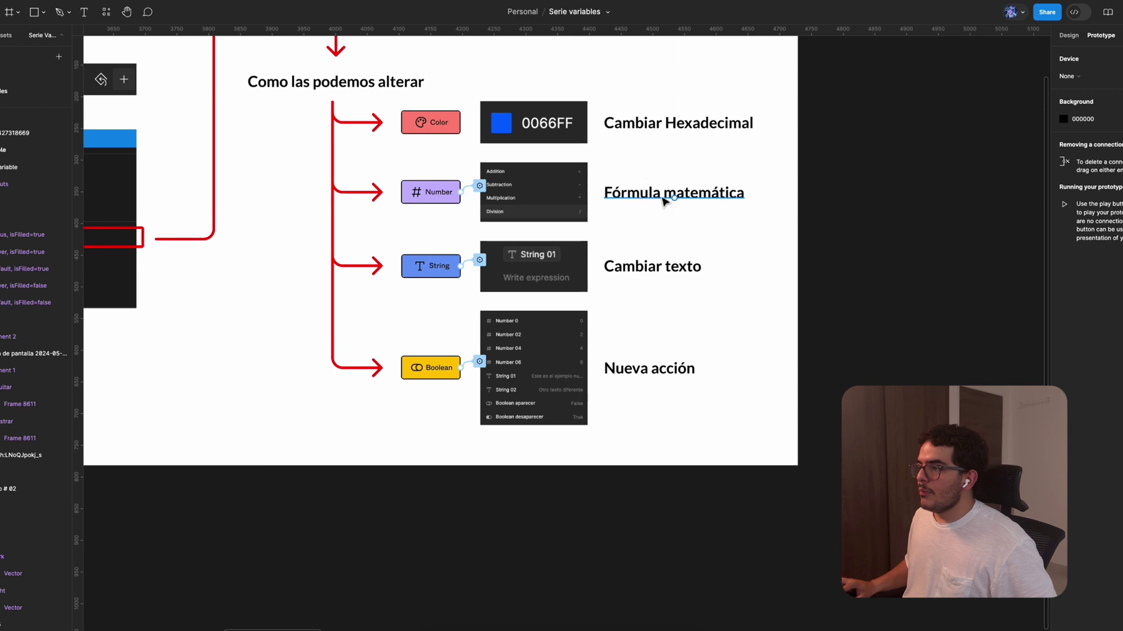
pyautogui.click(665, 201)
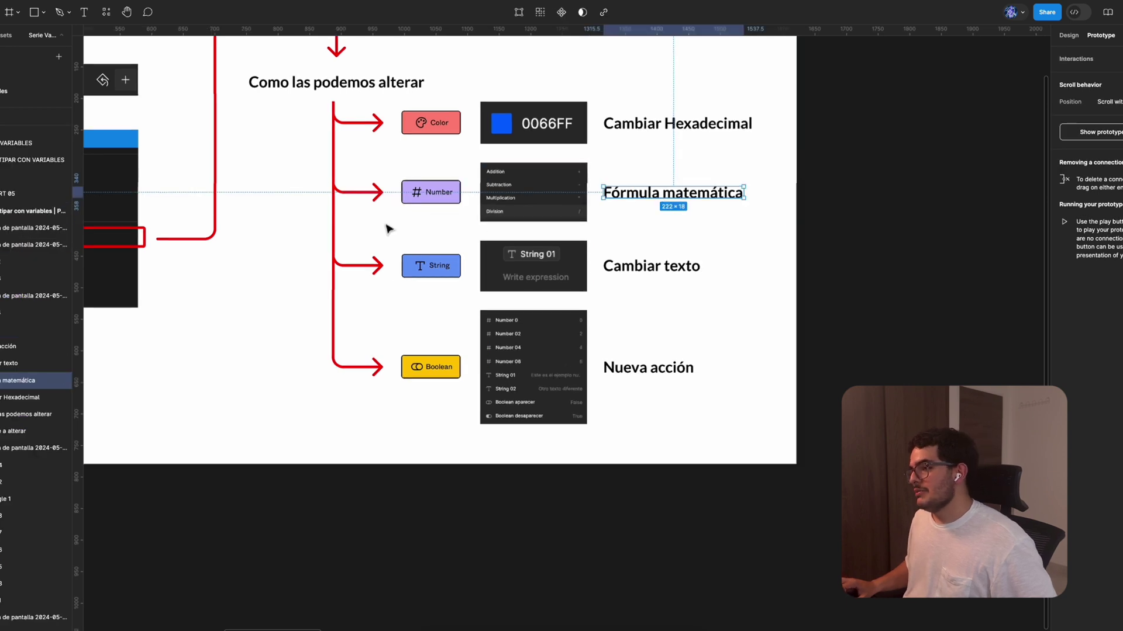
# Return to the Cart frame, preview it again in its initial state and close the preview.
pyautogui.scroll(-15, 386, 228)
pyautogui.scroll(15, 854, 223)
pyautogui.click(575, 143)
pyautogui.scroll(-5, 393, 122)
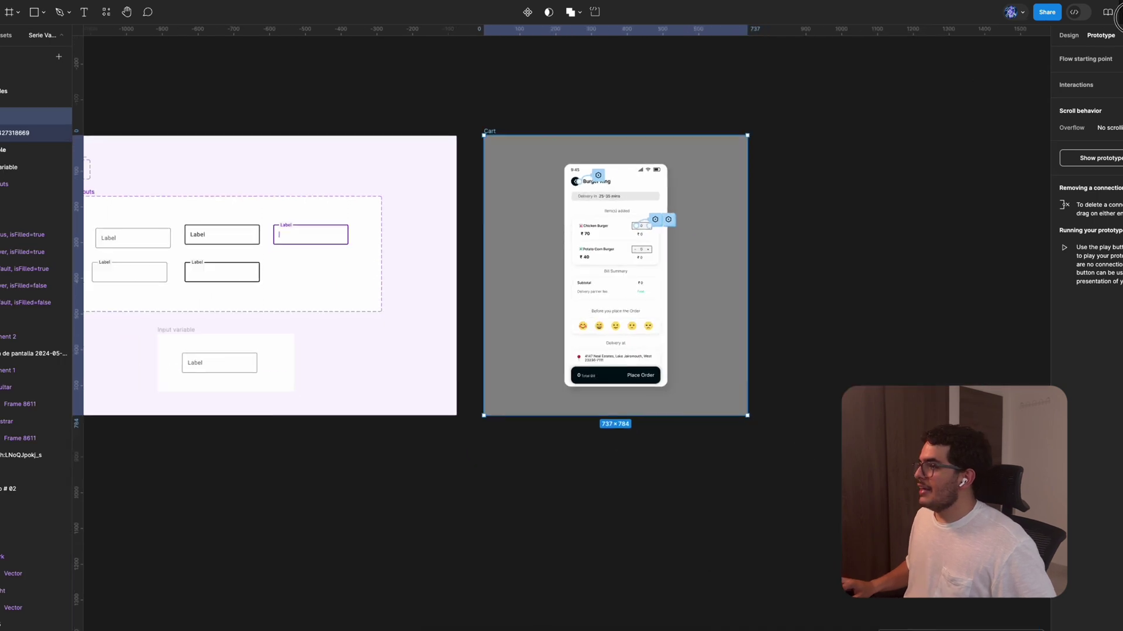
pyautogui.hotkey('shift', 'space')
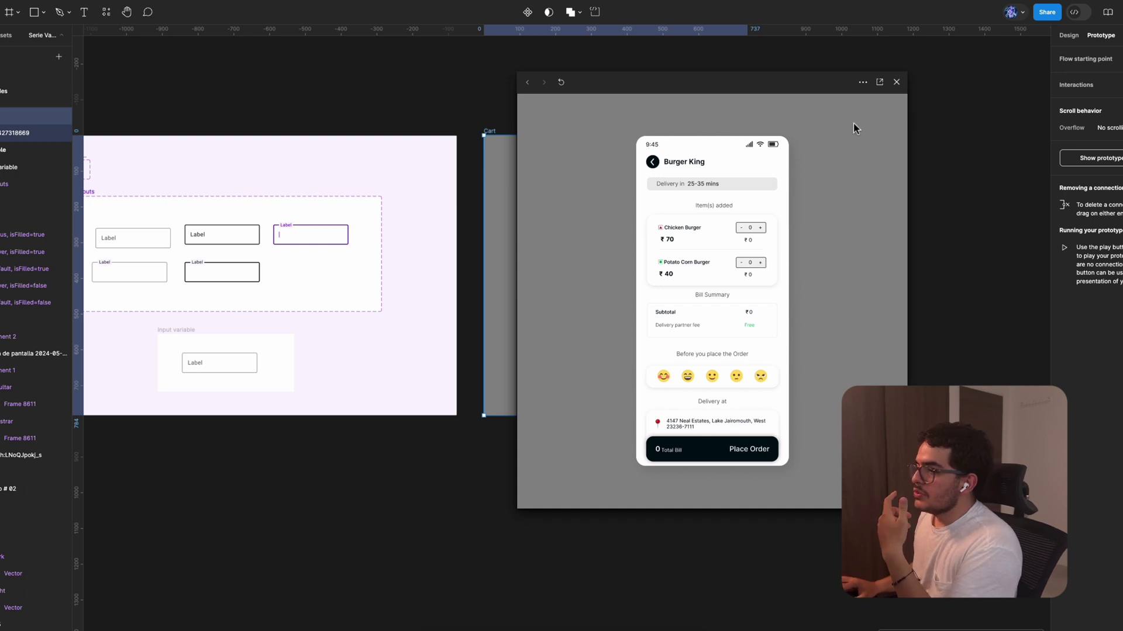
pyautogui.click(896, 82)
pyautogui.click(807, 264)
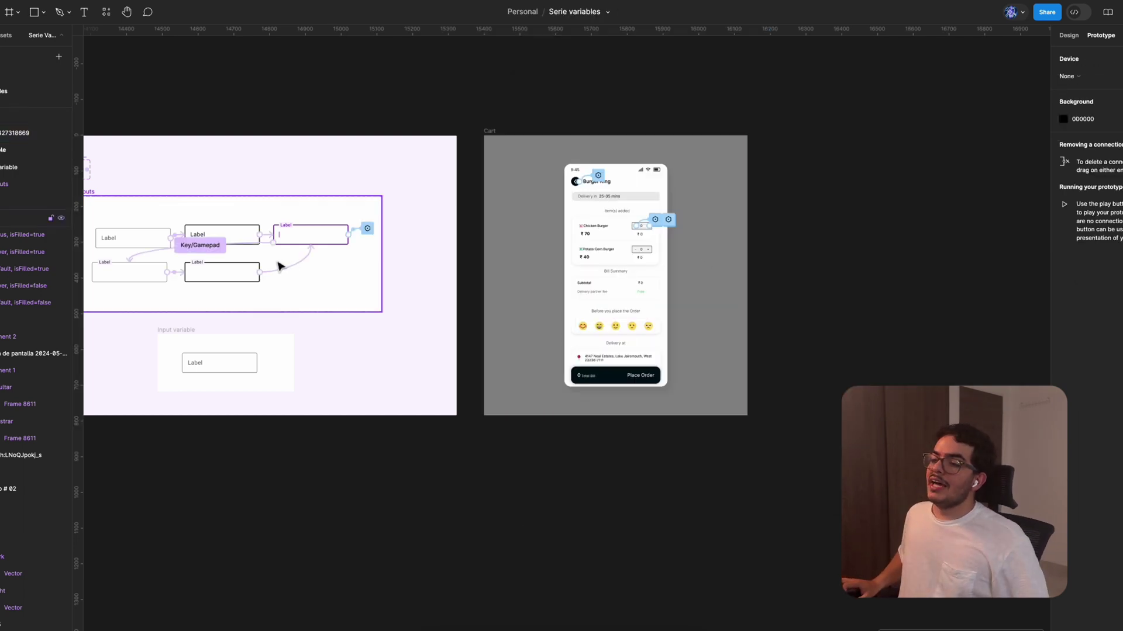
# Switch to the Playable Flappy Bird – With Variables (Community) file and launch a preview of its Game frame's Play flow.
pyautogui.scroll(-10, 280, 263)
pyautogui.scroll(5, 278, 266)
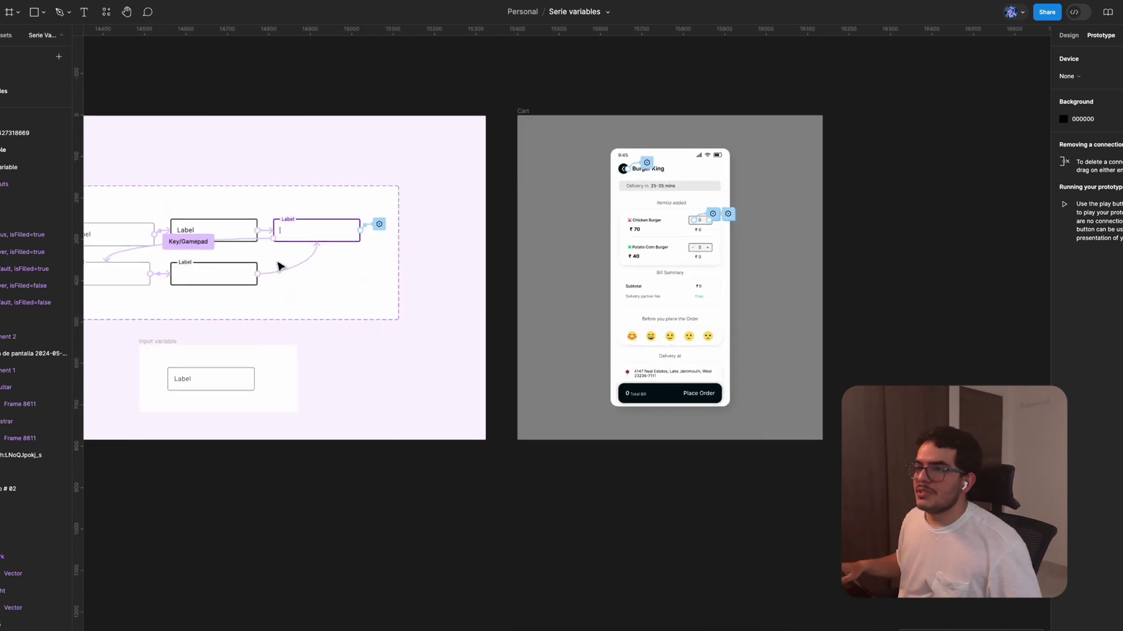
pyautogui.click(182, 3)
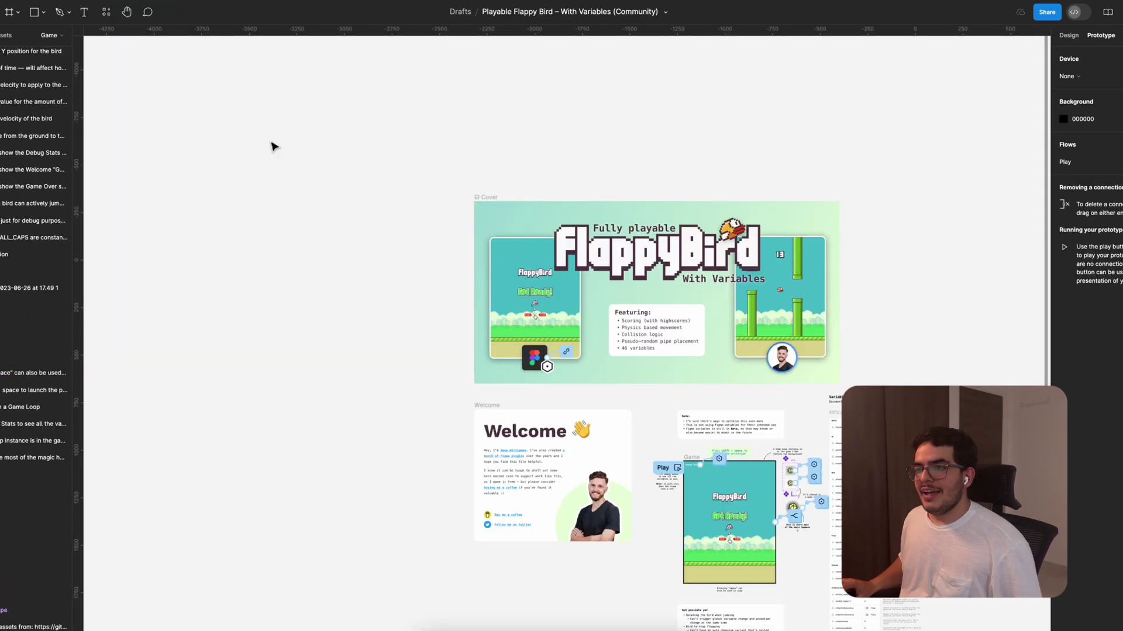
pyautogui.scroll(5, 649, 430)
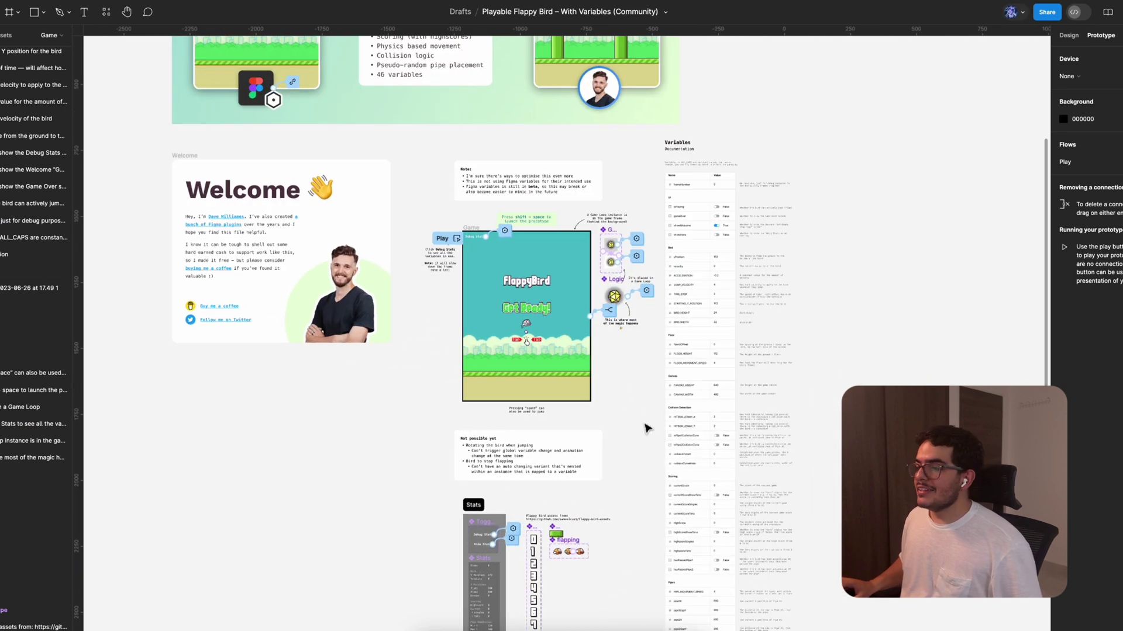
pyautogui.scroll(3, 195, 295)
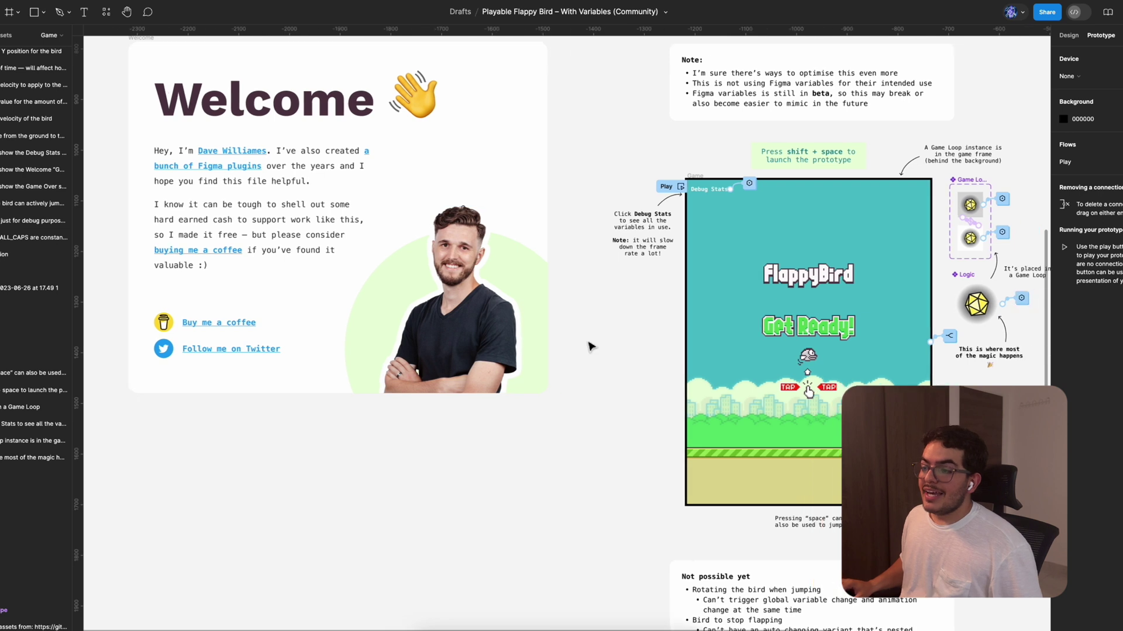
pyautogui.hscroll(5, 589, 346)
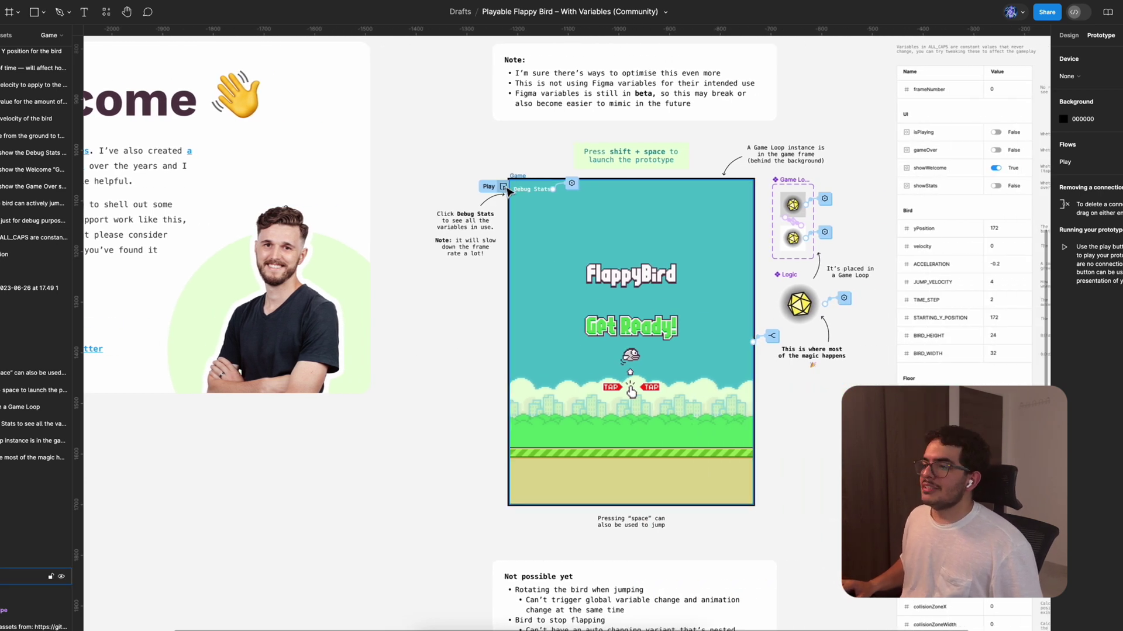
pyautogui.click(506, 187)
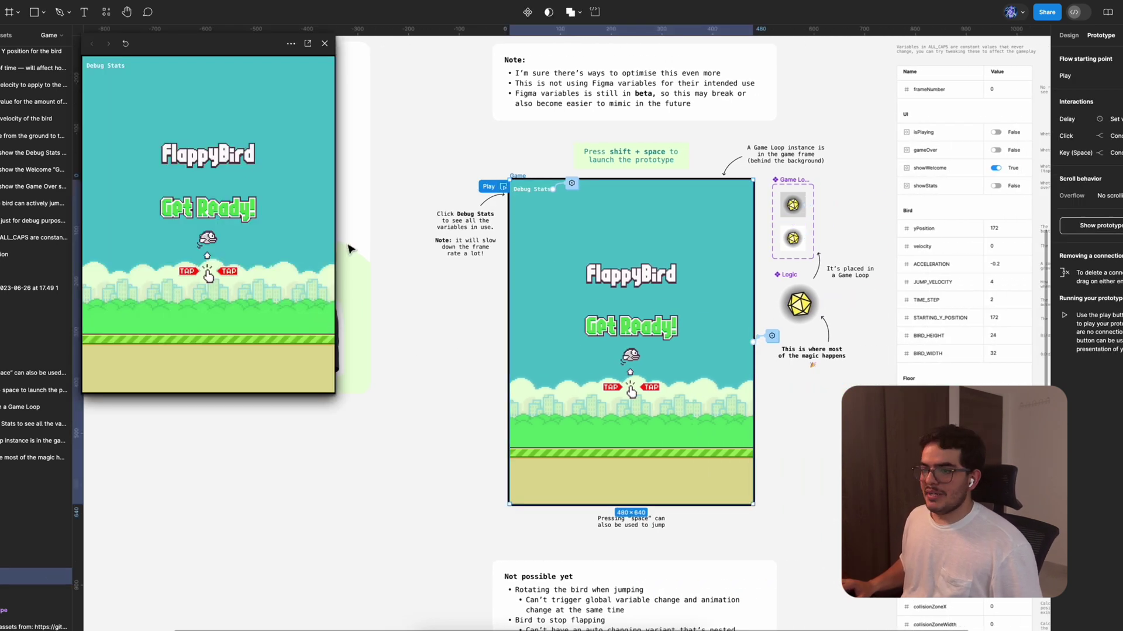
pyautogui.moveTo(228, 53); pyautogui.dragTo(754, 73)
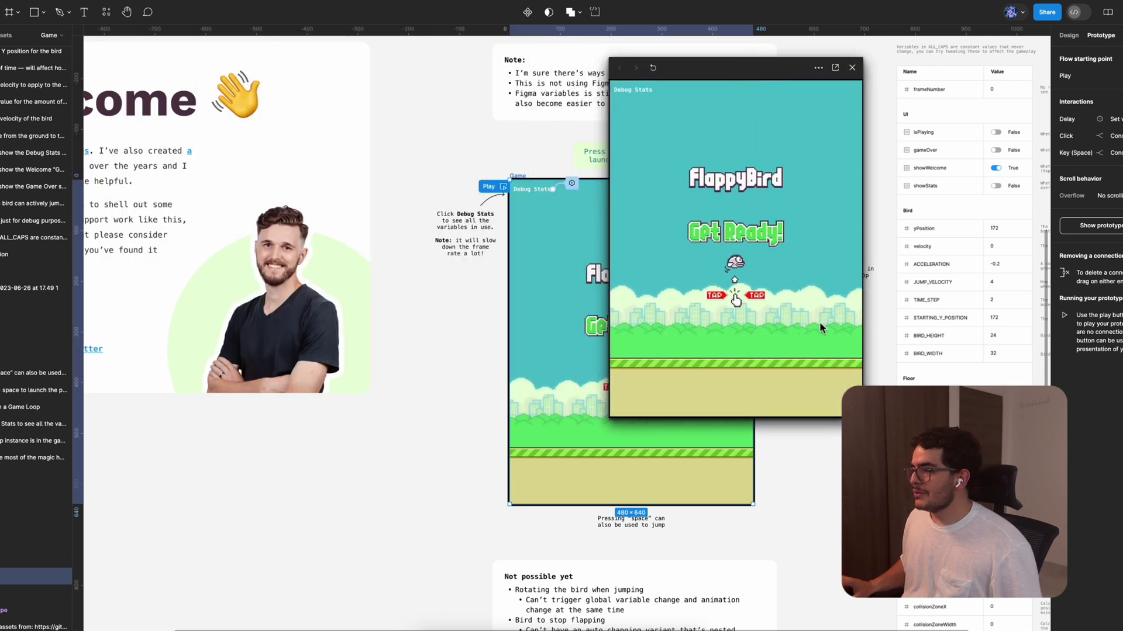
# Play the previewed Flappy Bird game by making the bird jump, restart it once and close the preview.
pyautogui.click(735, 299)
pyautogui.click(734, 296)
pyautogui.click(733, 298)
pyautogui.click(733, 293)
pyautogui.click(733, 293)
pyautogui.click(733, 293)
pyautogui.click(734, 293)
pyautogui.click(733, 293)
pyautogui.click(733, 292)
pyautogui.click(734, 292)
pyautogui.click(734, 292)
pyautogui.click(735, 293)
pyautogui.click(734, 292)
pyautogui.click(735, 292)
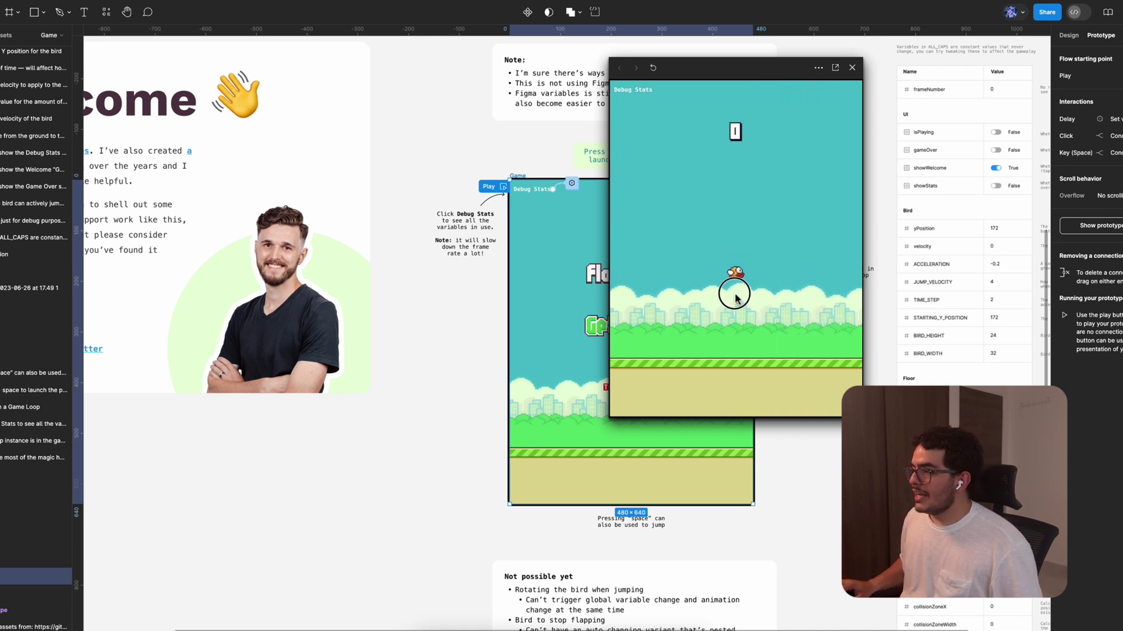
pyautogui.click(734, 293)
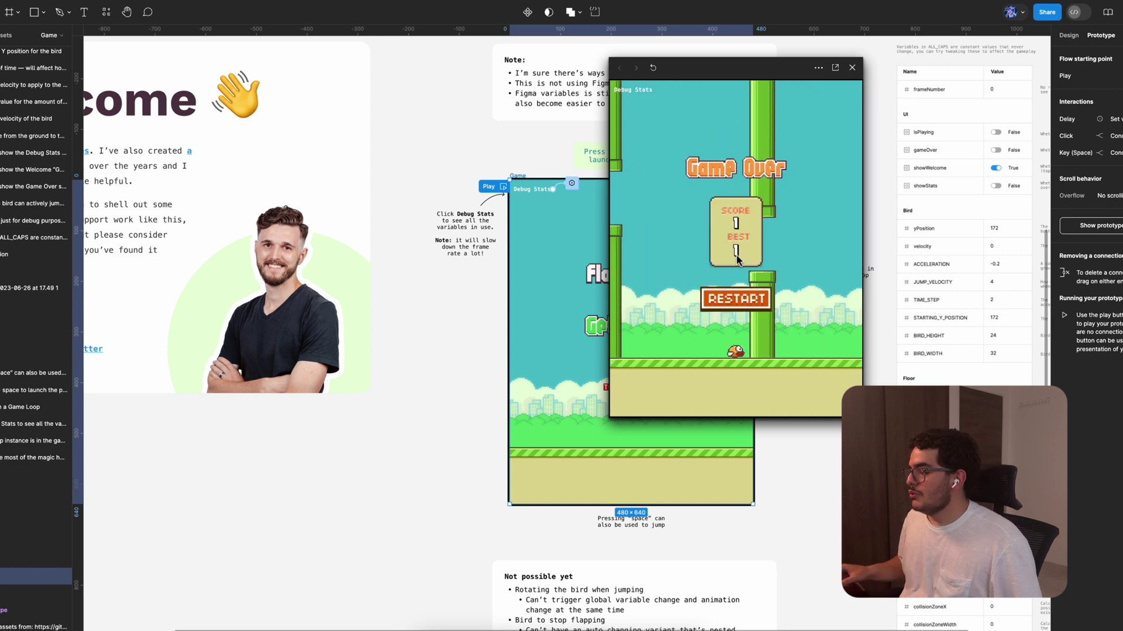
pyautogui.click(734, 309)
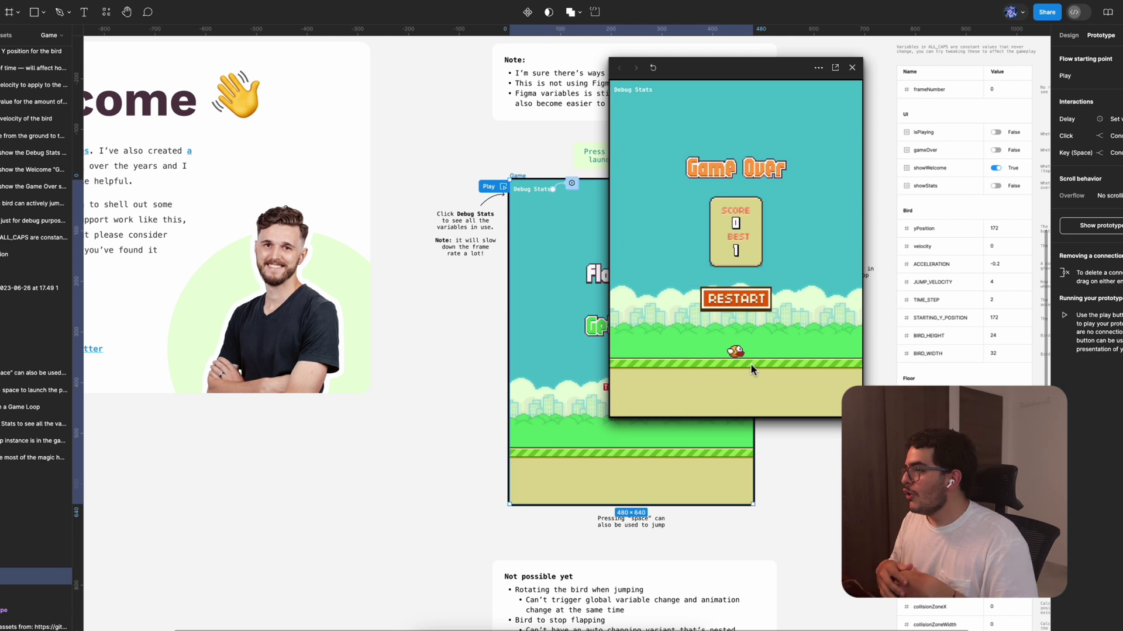
pyautogui.click(852, 67)
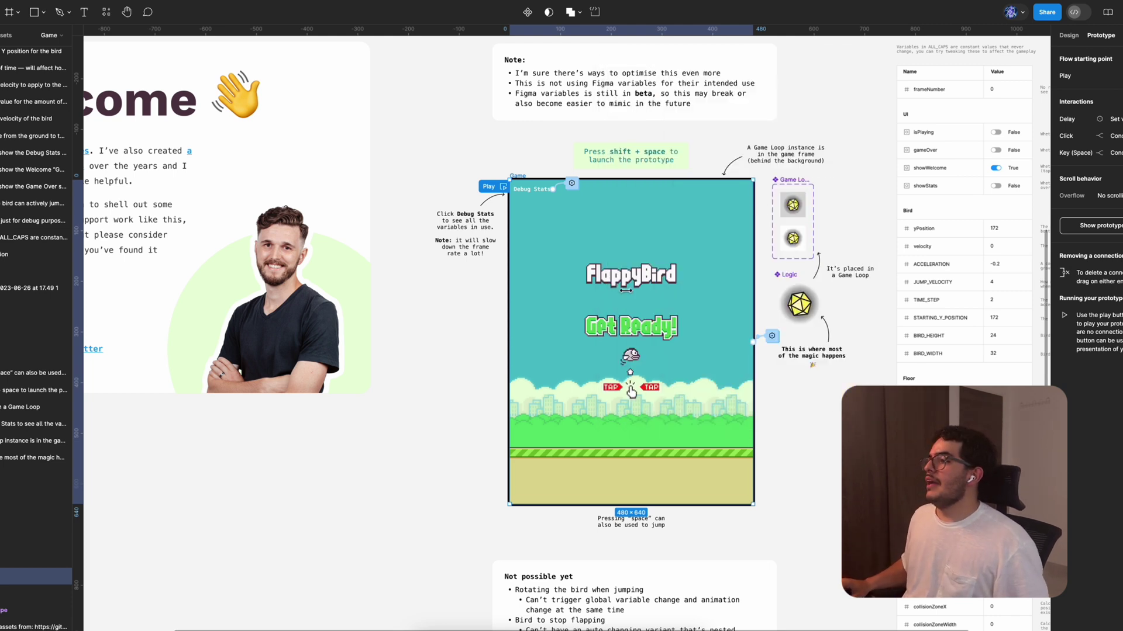
# Examine the Variables documentation table beside the Game frame, from the UI and Bird groups down to Pipe Pseudo-Radomiser.
pyautogui.scroll(-1, 560, 338)
pyautogui.hscroll(6, 546, 377)
pyautogui.scroll(2, 546, 378)
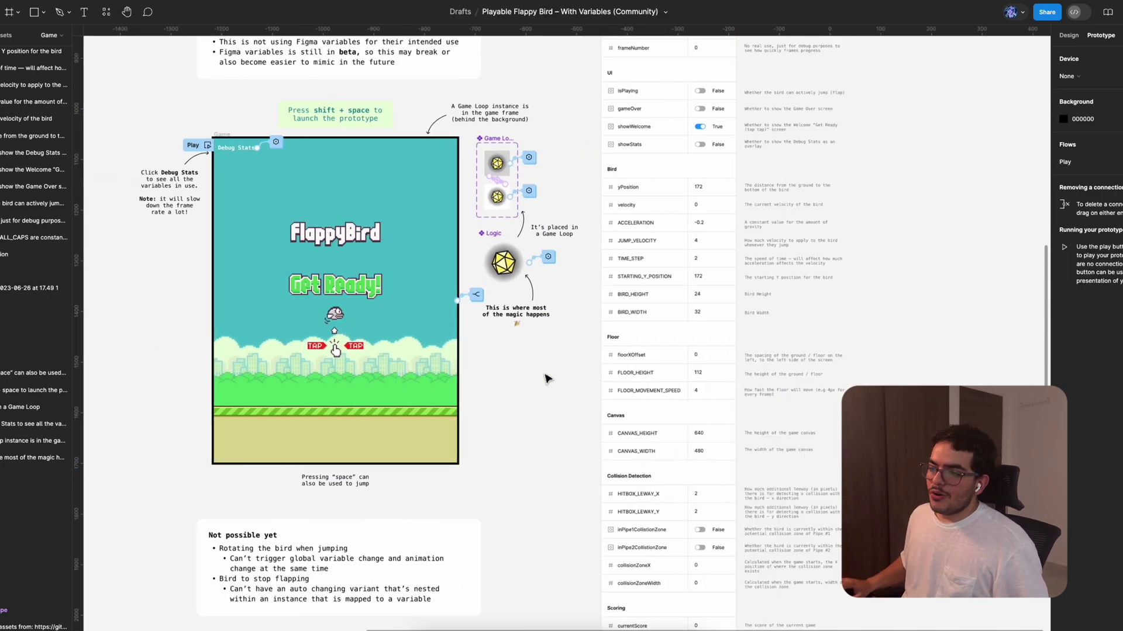
pyautogui.scroll(-3, 871, 288)
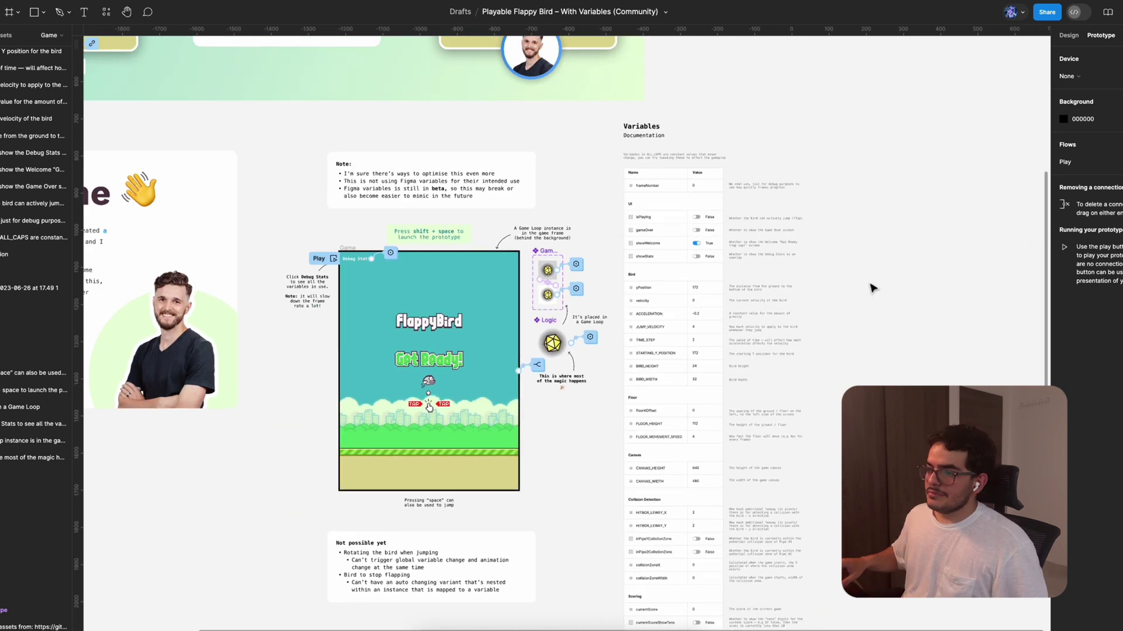
pyautogui.scroll(-5, 872, 288)
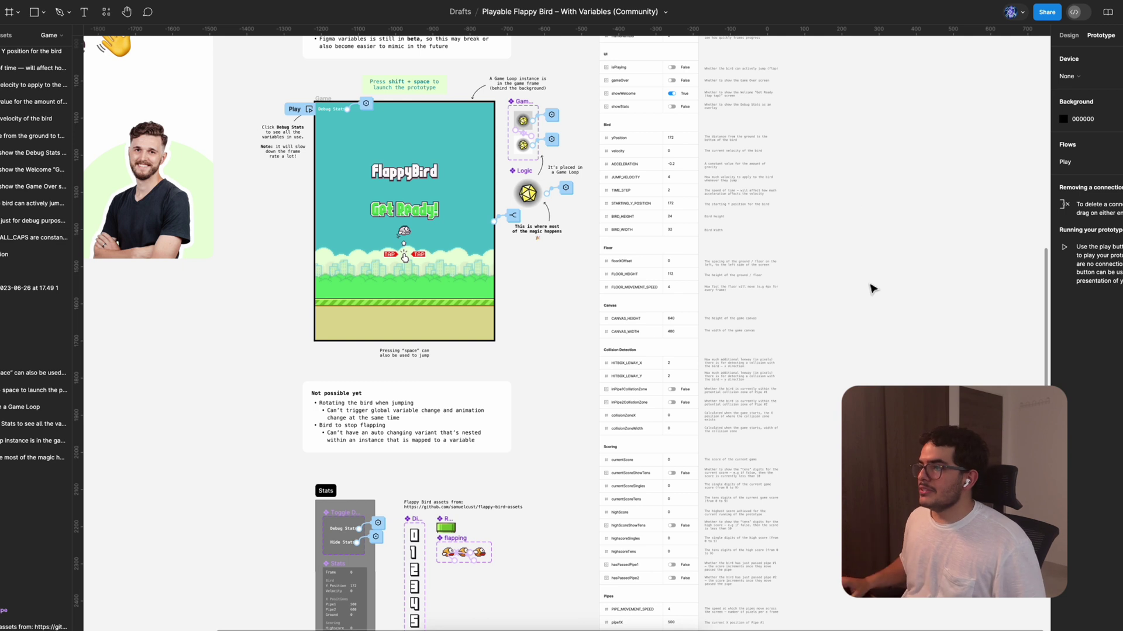
pyautogui.scroll(5, 757, 71)
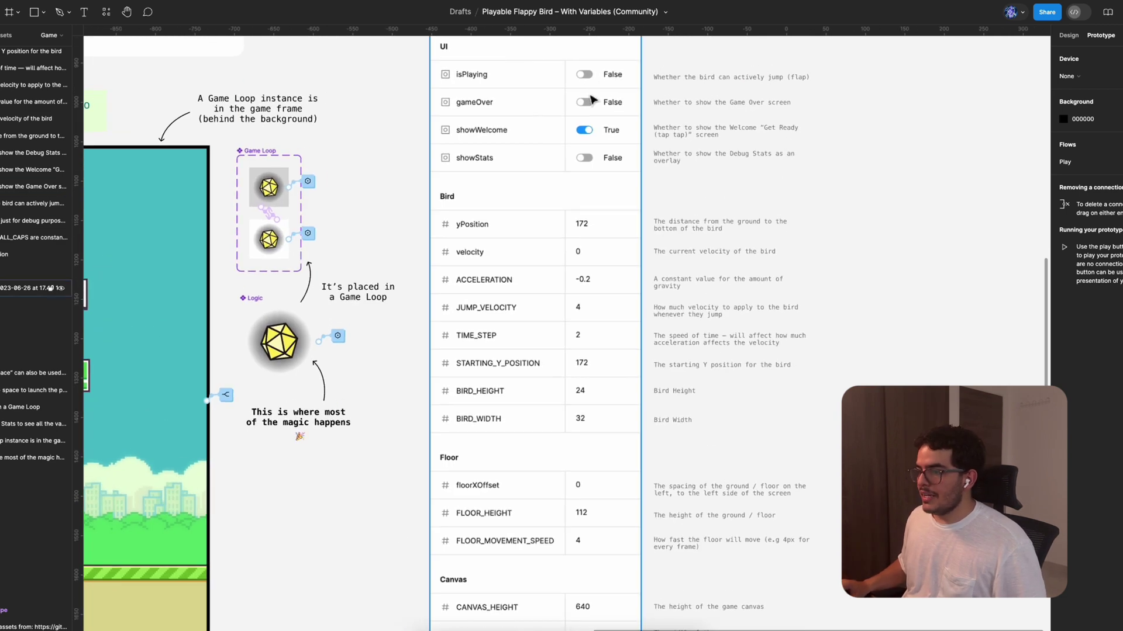
pyautogui.scroll(-2, 596, 237)
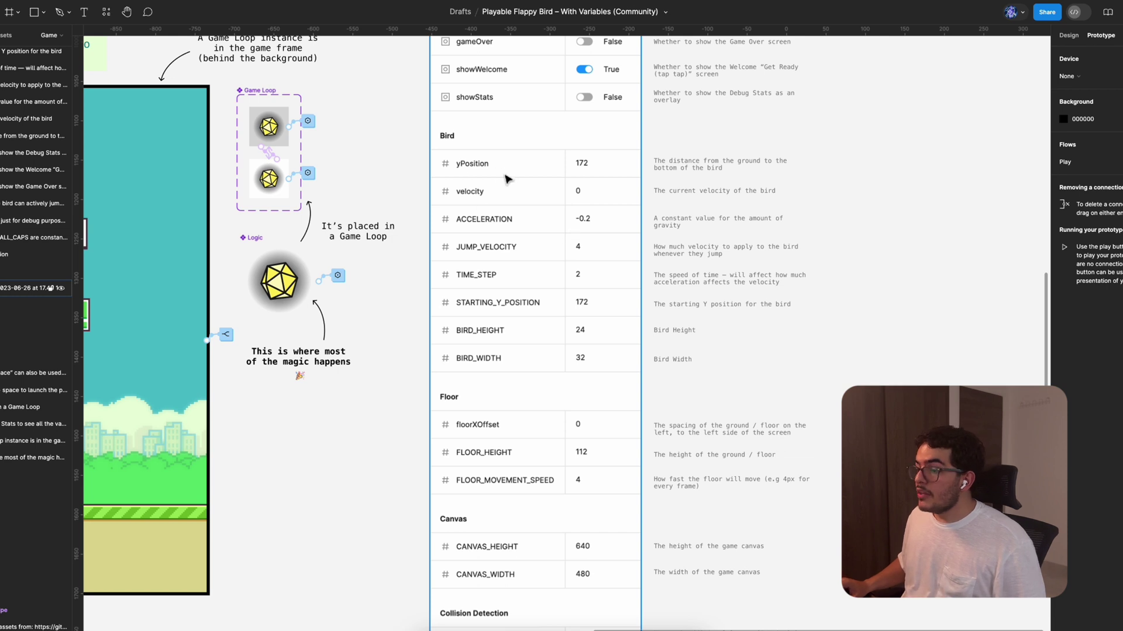
pyautogui.scroll(-15, 506, 178)
pyautogui.scroll(-15, 523, 186)
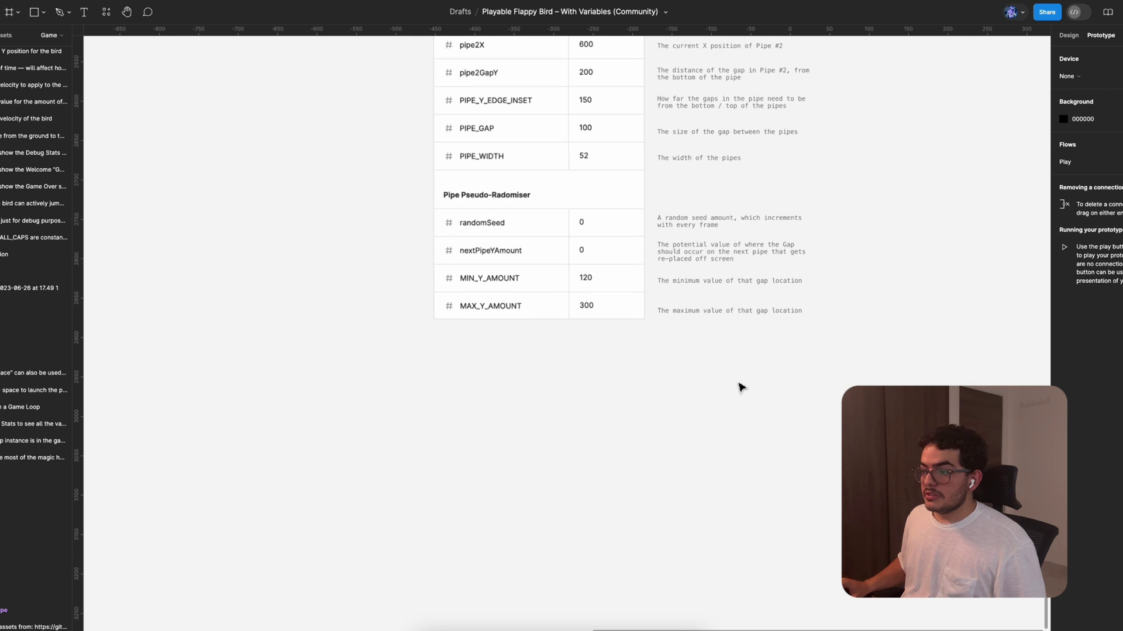
# Examine the Game frame and the Stats, Digits, Resizable Pipe and flapping components beneath it.
pyautogui.hotkey('shift', '1')
pyautogui.scroll(10, 635, 244)
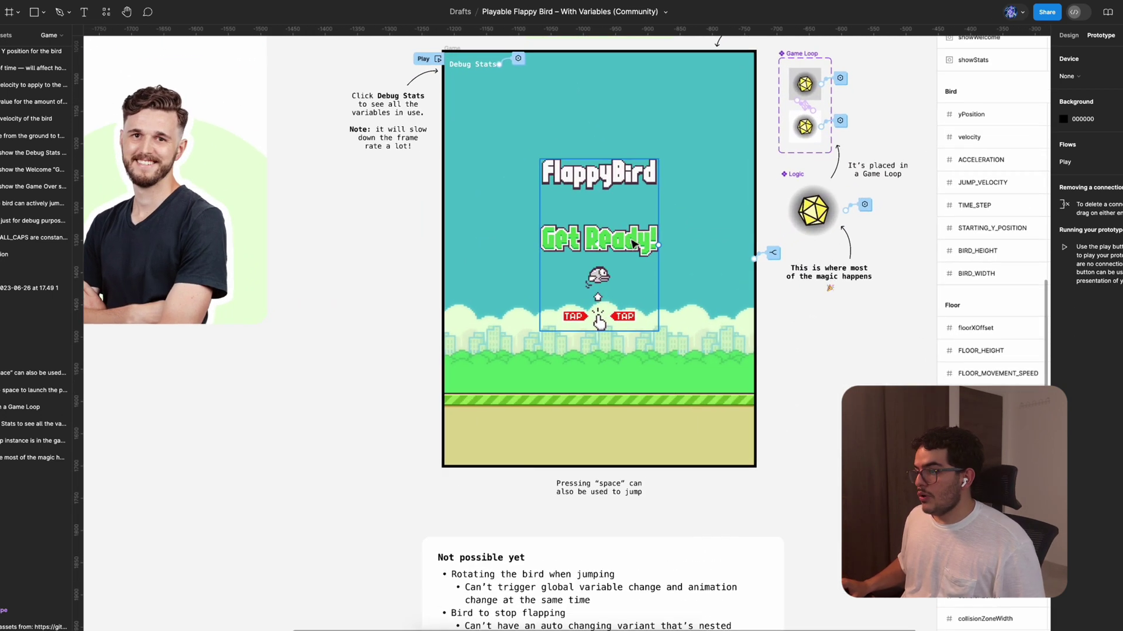
pyautogui.scroll(-10, 634, 244)
pyautogui.scroll(5, 529, 501)
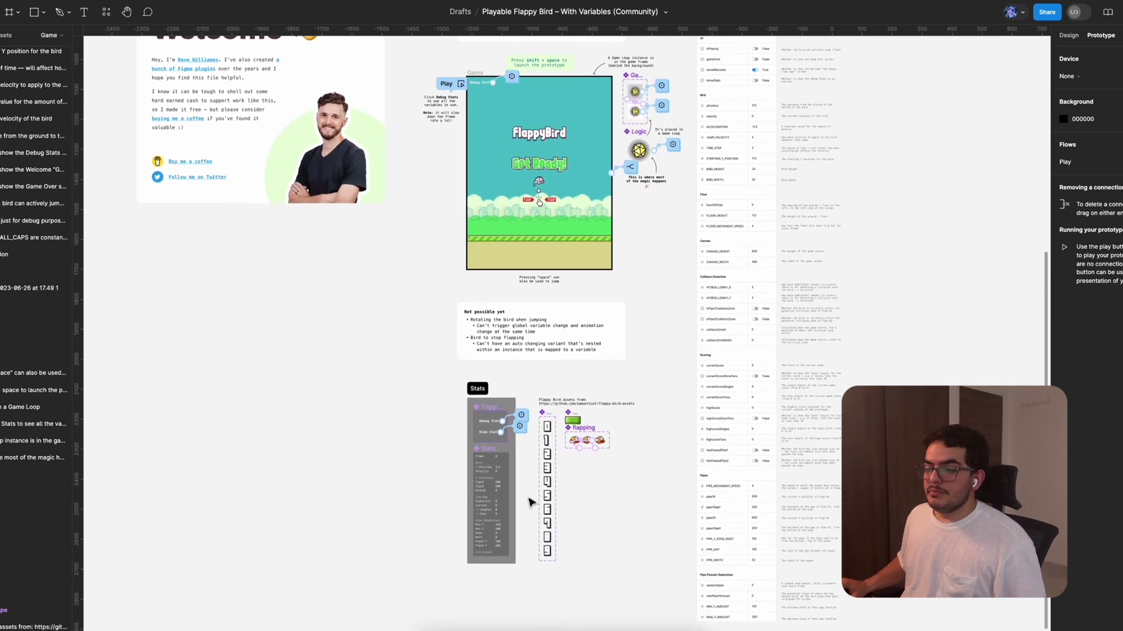
pyautogui.click(521, 423)
pyautogui.click(401, 468)
pyautogui.scroll(-3, 401, 468)
pyautogui.scroll(6, 436, 150)
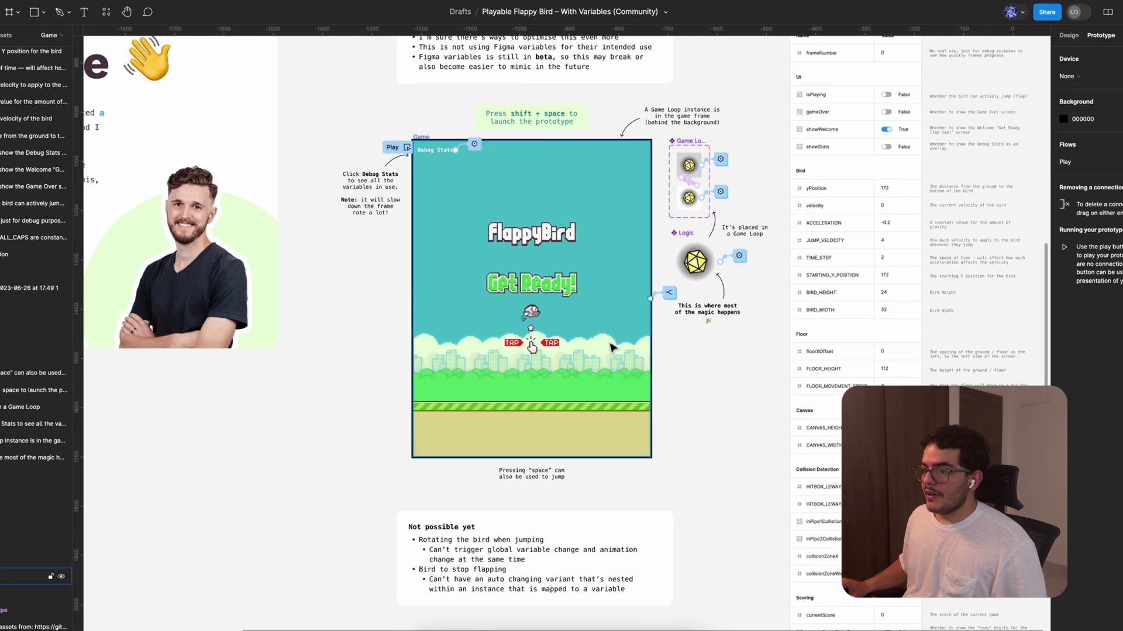
pyautogui.scroll(-6, 611, 345)
pyautogui.scroll(5, 611, 339)
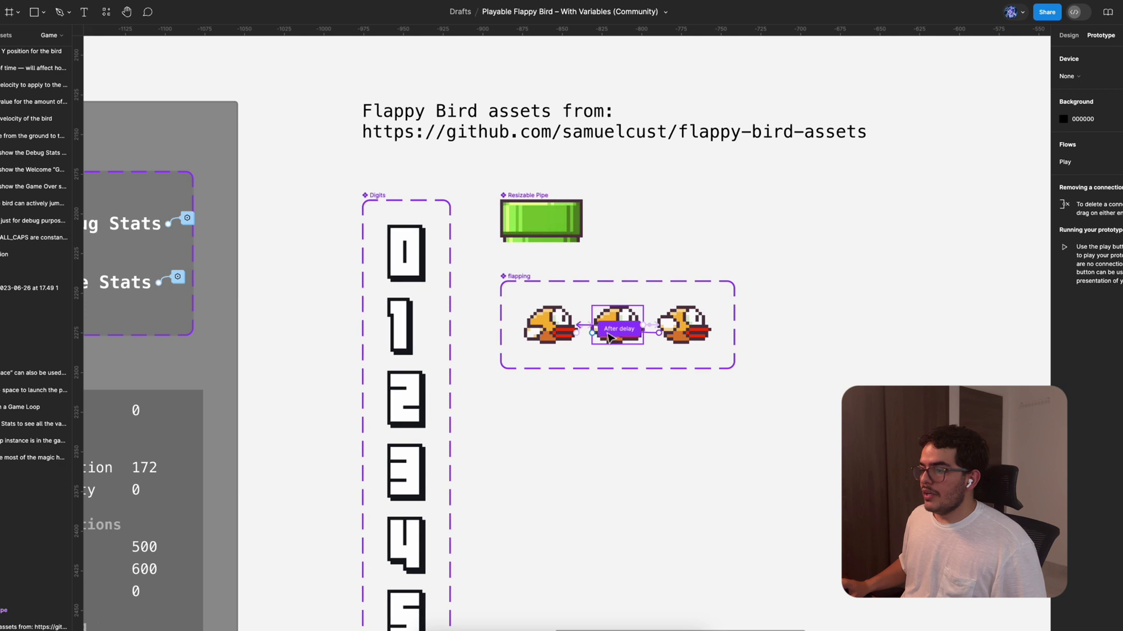
pyautogui.click(406, 253)
pyautogui.scroll(-5, 838, 490)
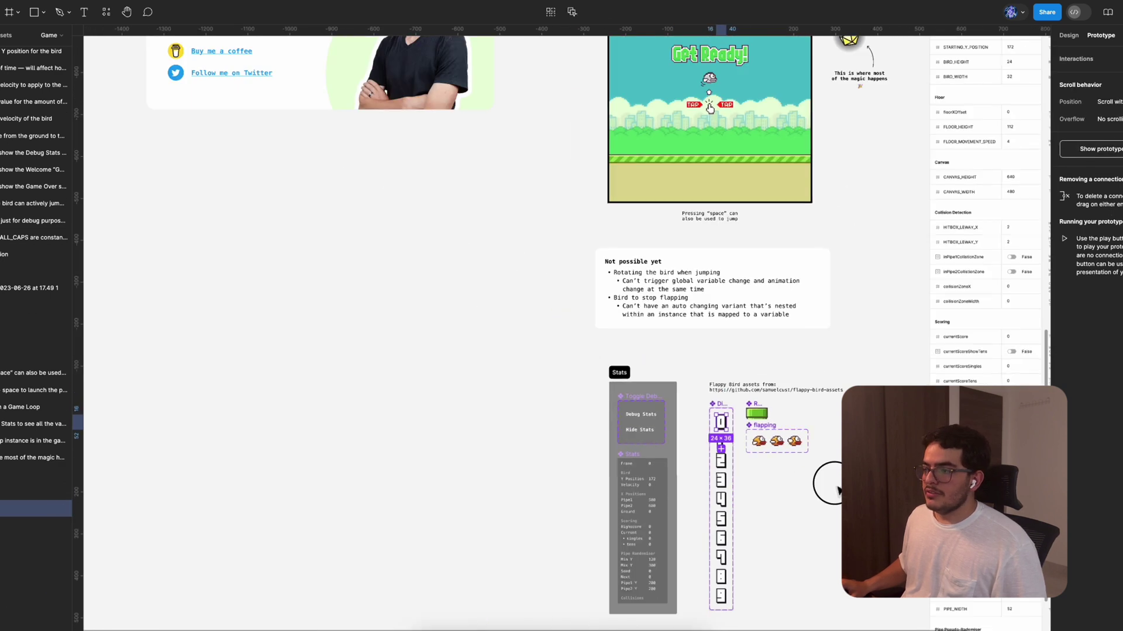
pyautogui.click(838, 490)
# Switch back to the Serie variables file and look over the Ejercicio # 03, Input variable and Cart frames.
pyautogui.scroll(5, 585, 293)
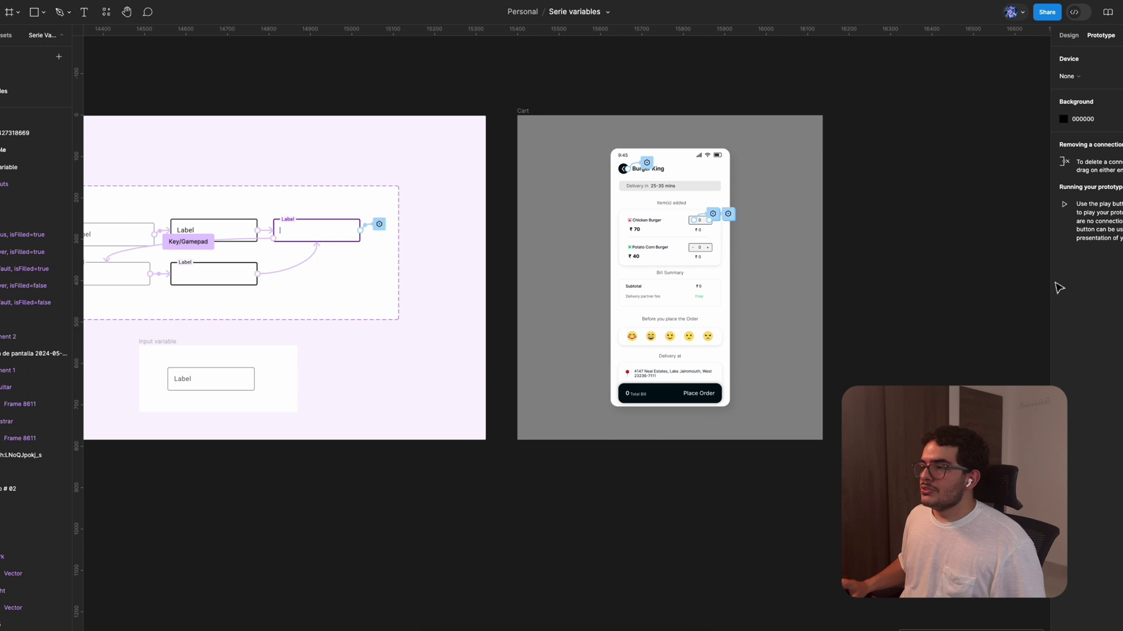
pyautogui.scroll(-5, 987, 304)
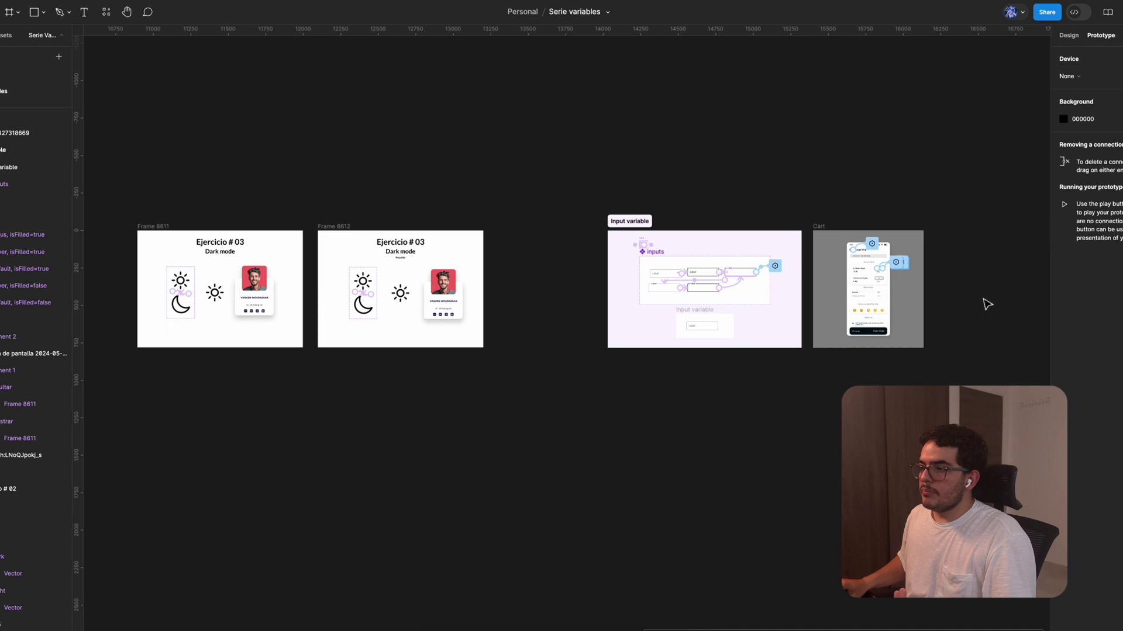
pyautogui.hscroll(-10, 809, 339)
pyautogui.hscroll(8, 735, 356)
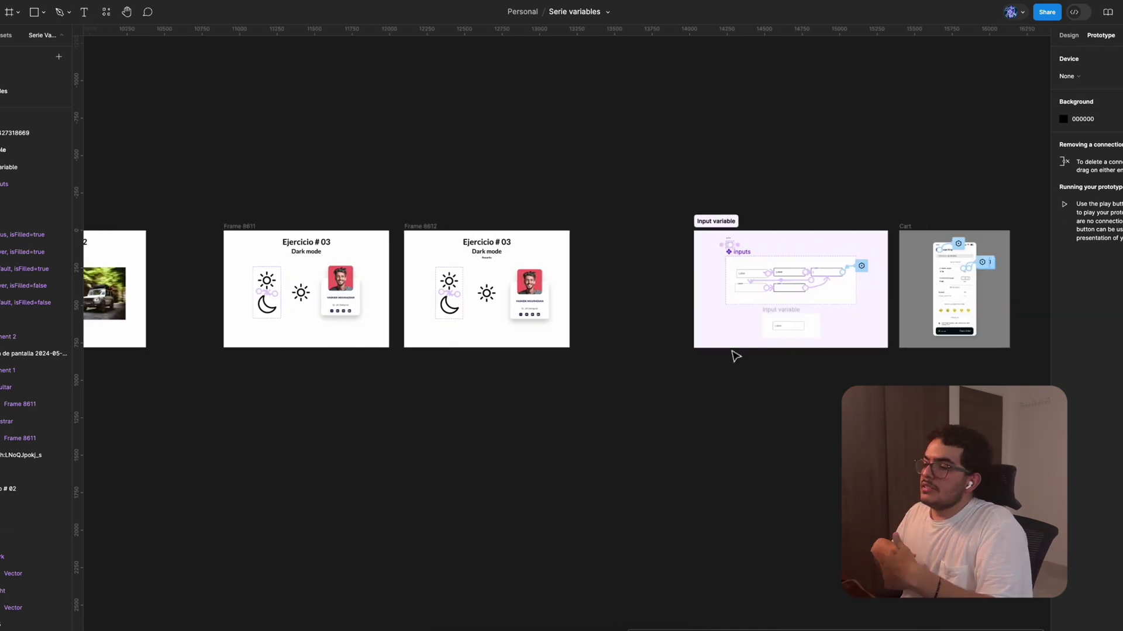
pyautogui.hscroll(6, 735, 357)
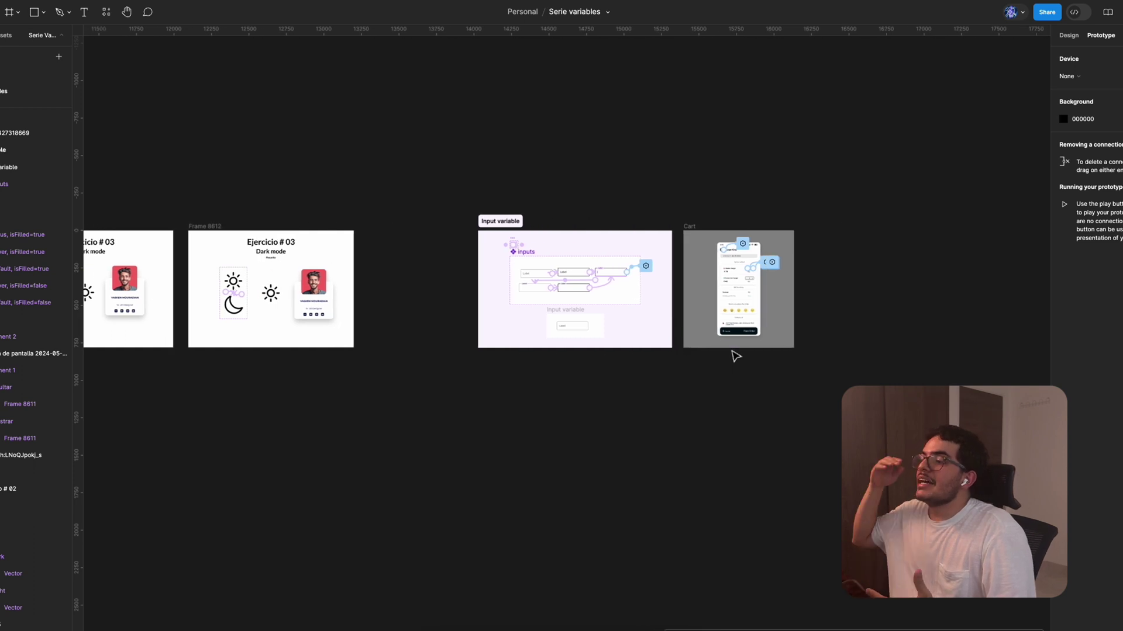